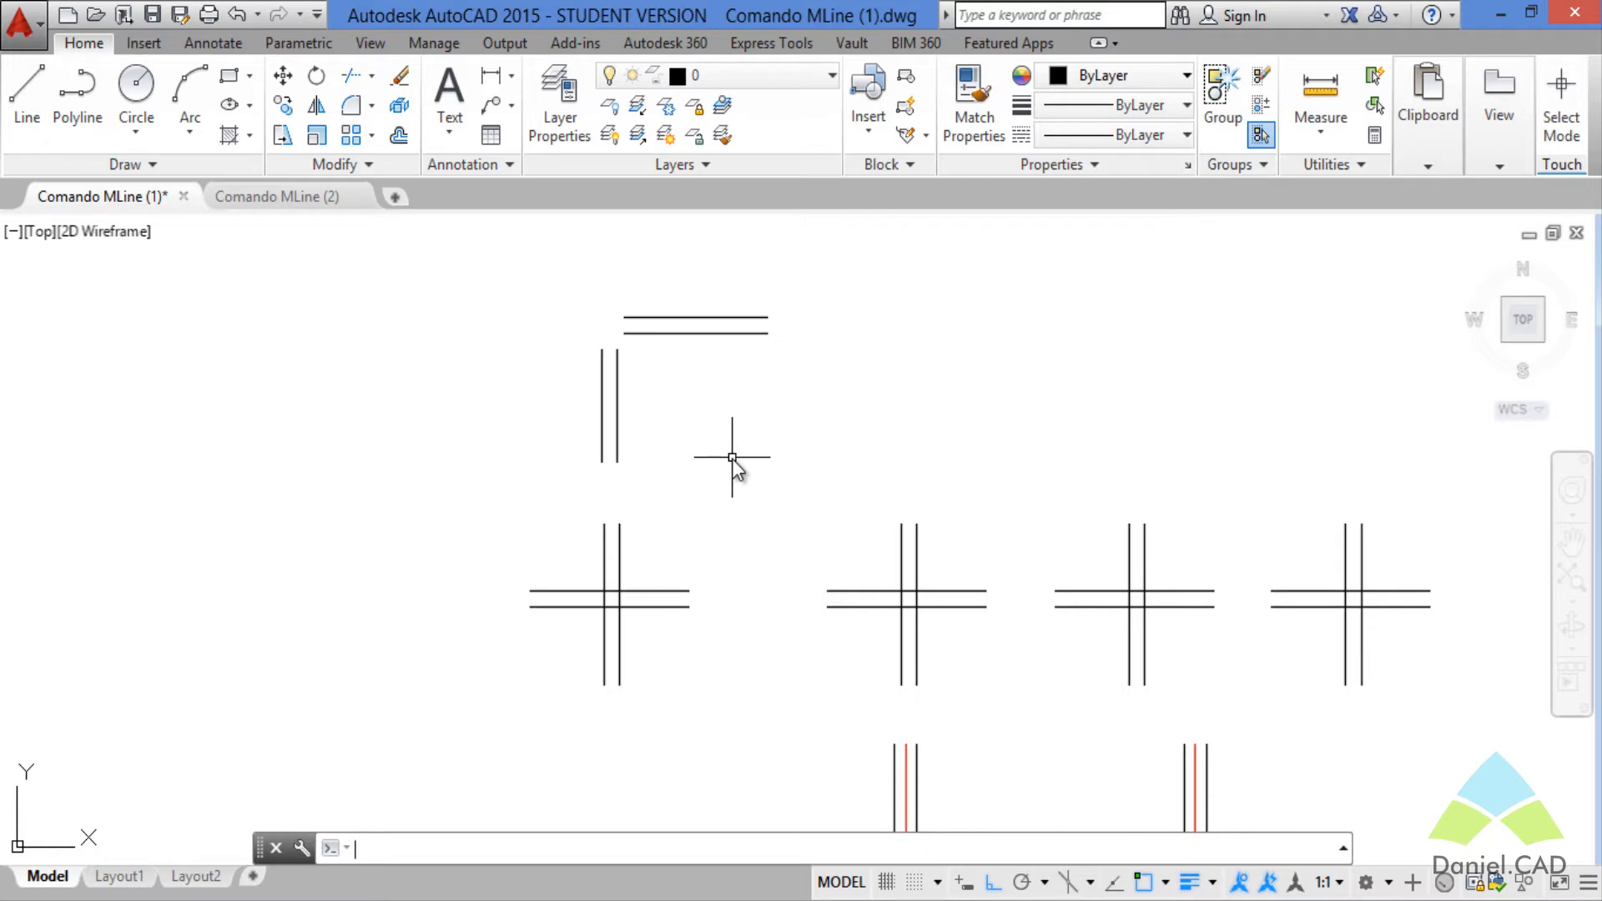
- Start the MLEDIT command and choose the Closed Cross tool from the Multilines Edit Tools
type("mledi")
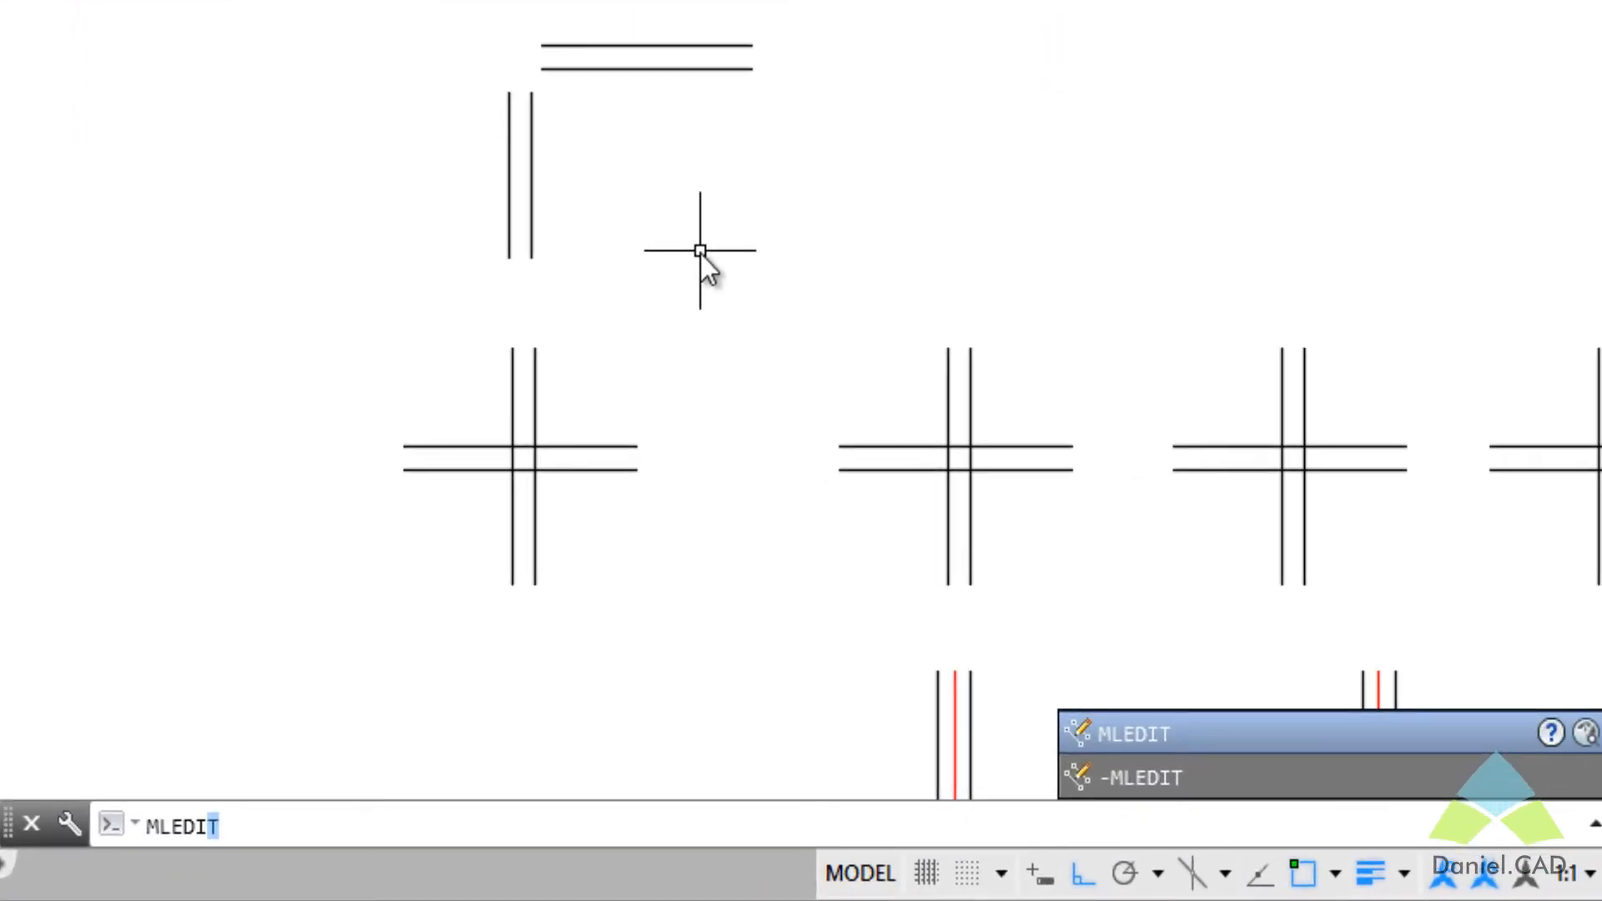
key("BackSpace")
key("BackSpace")
key("BackSpace")
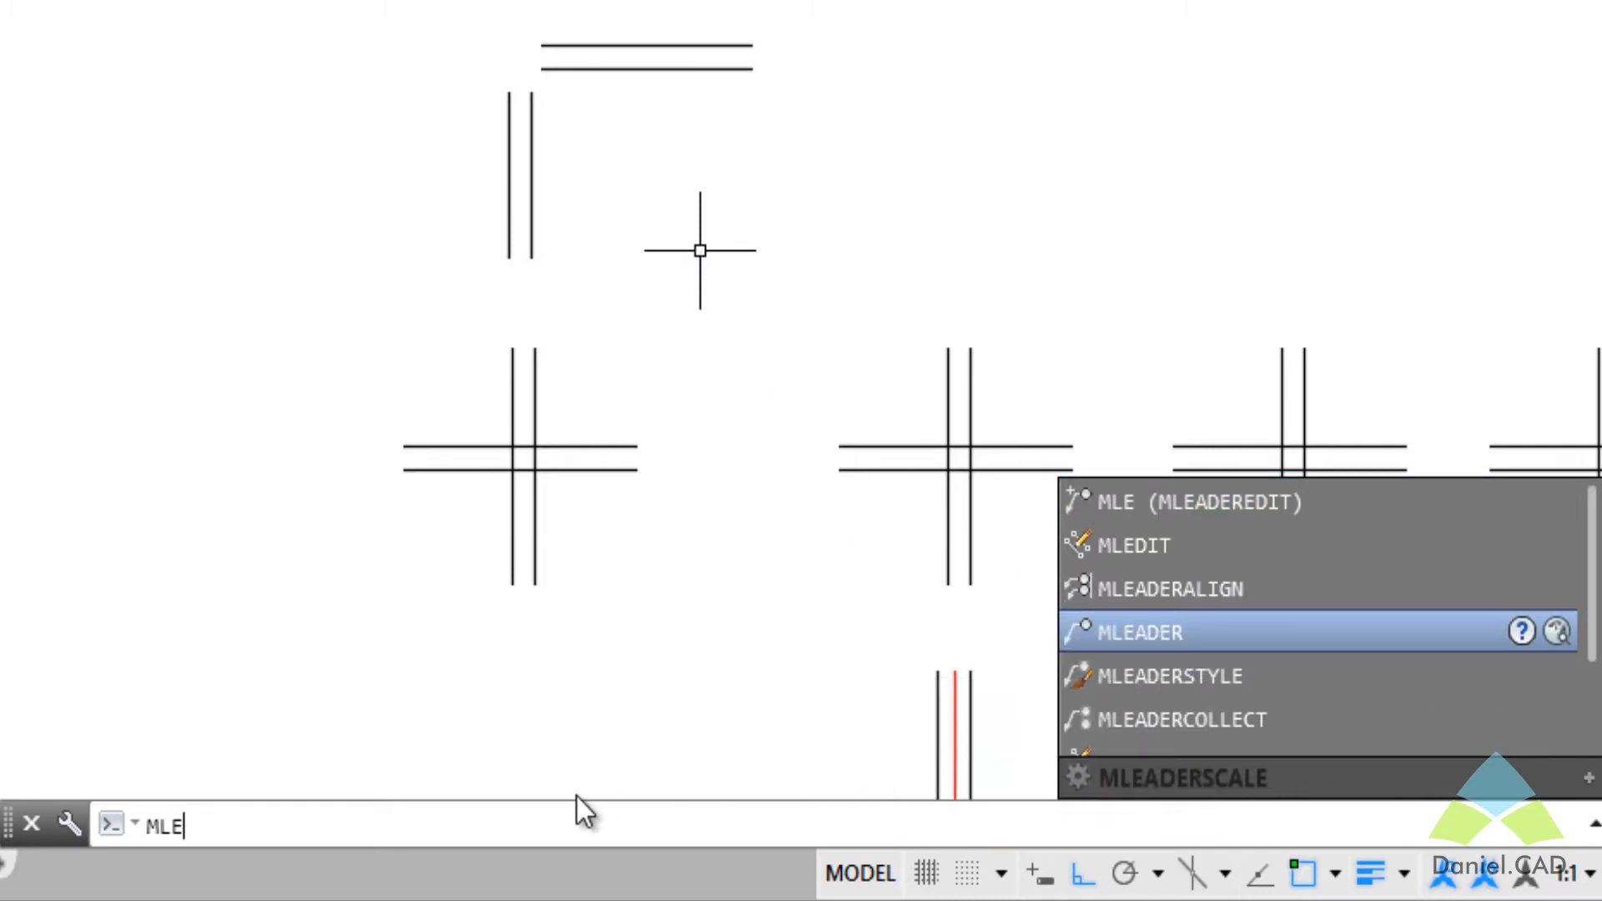
type("di")
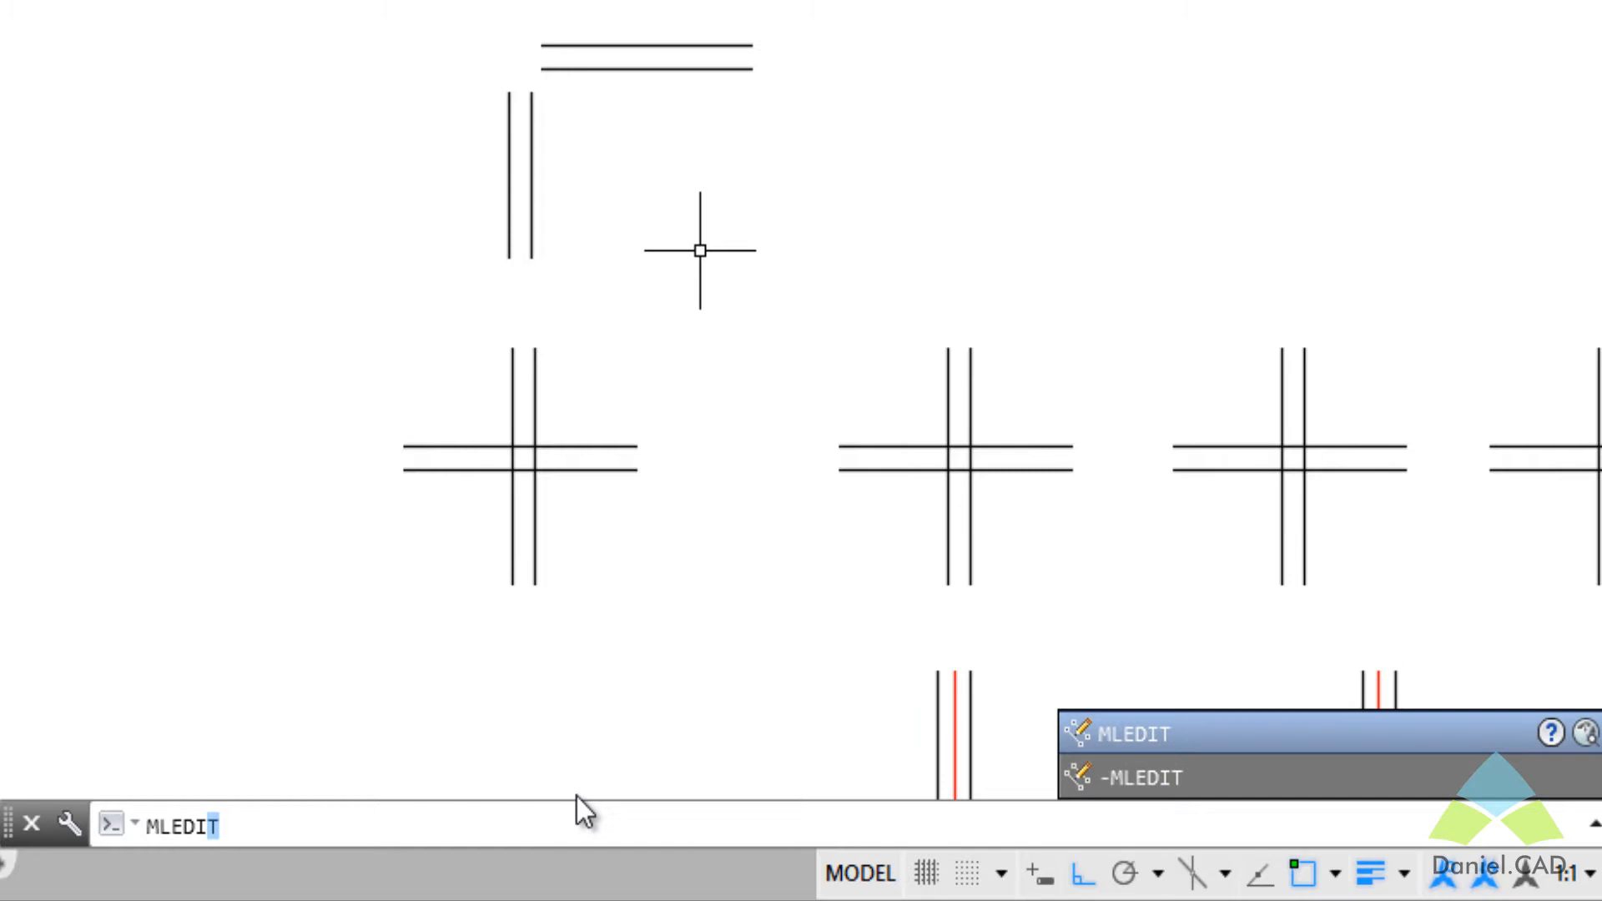
type("T")
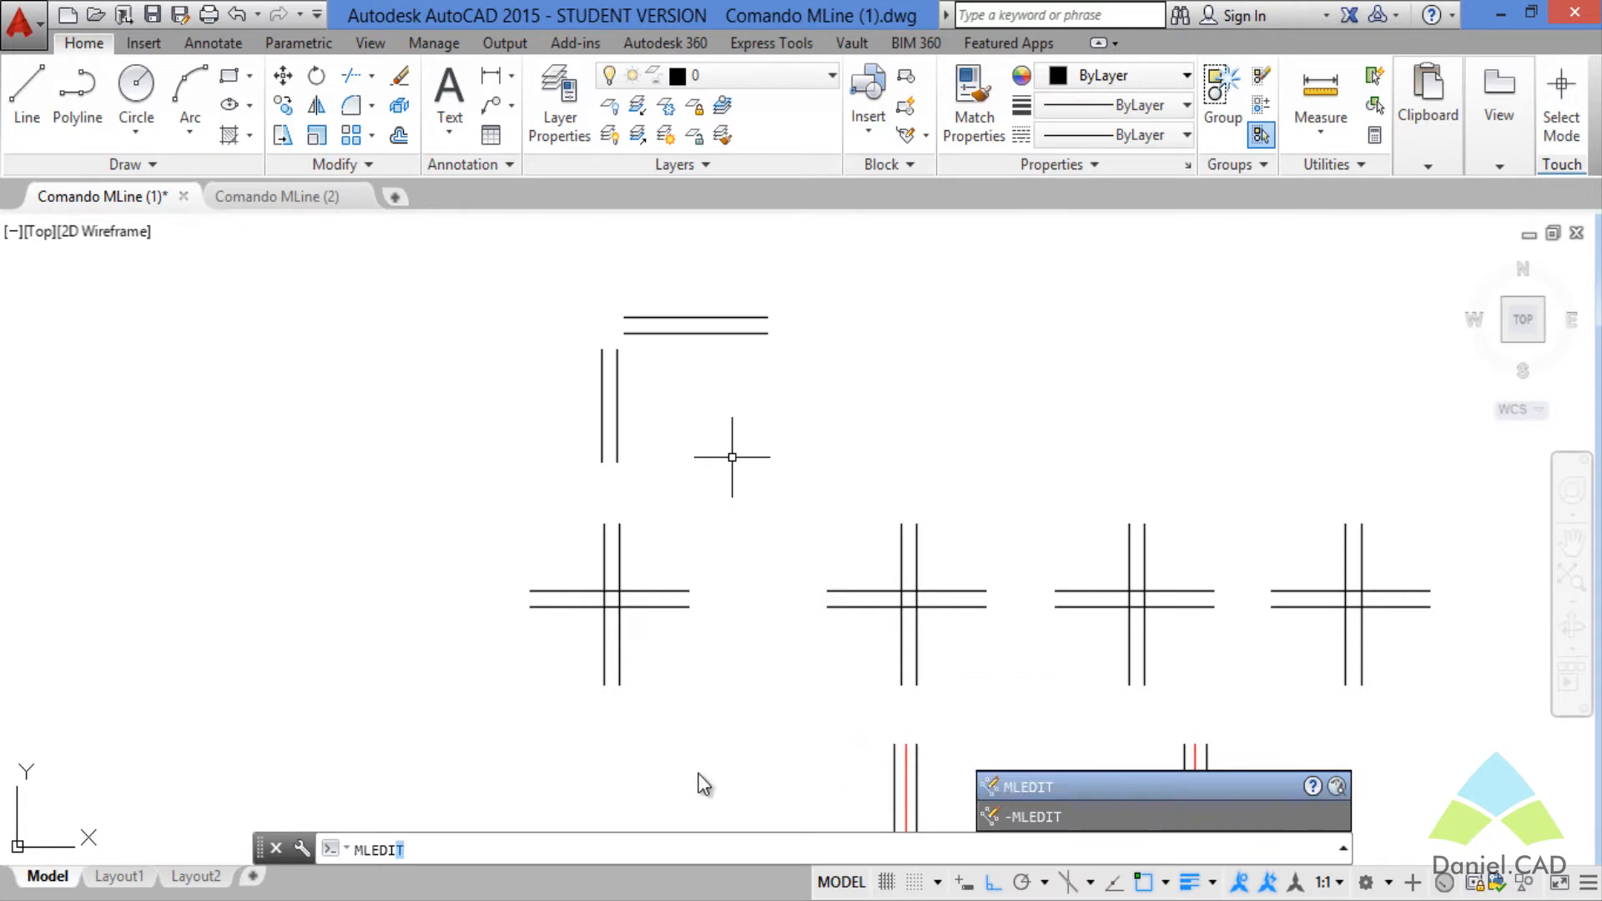
key("Return")
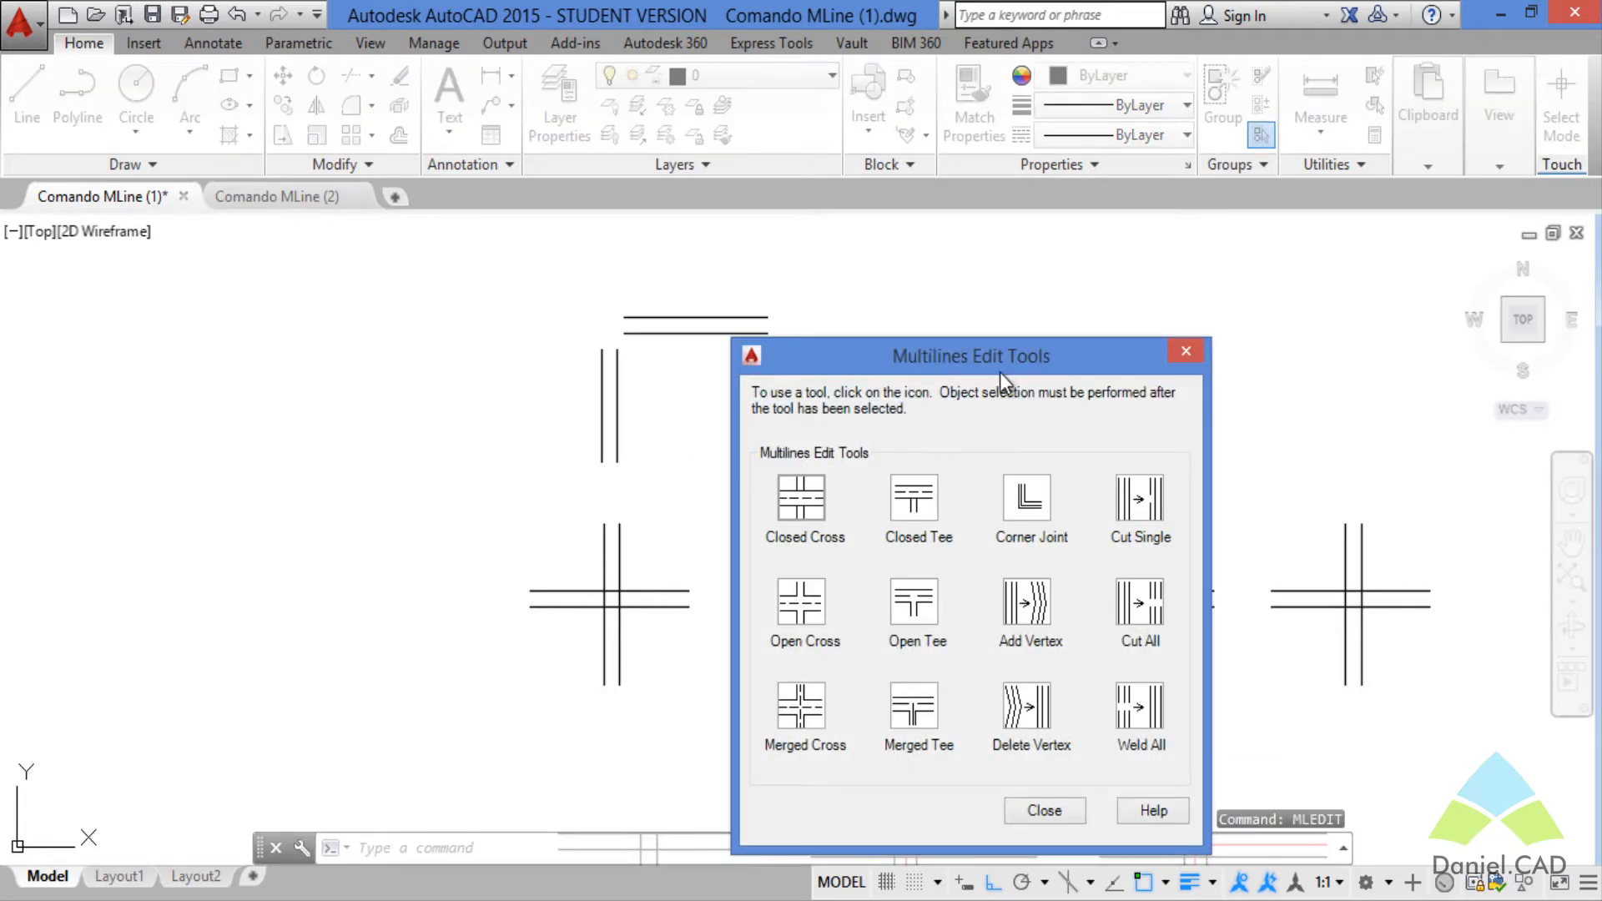
left_click_drag(1000, 372, 843, 264)
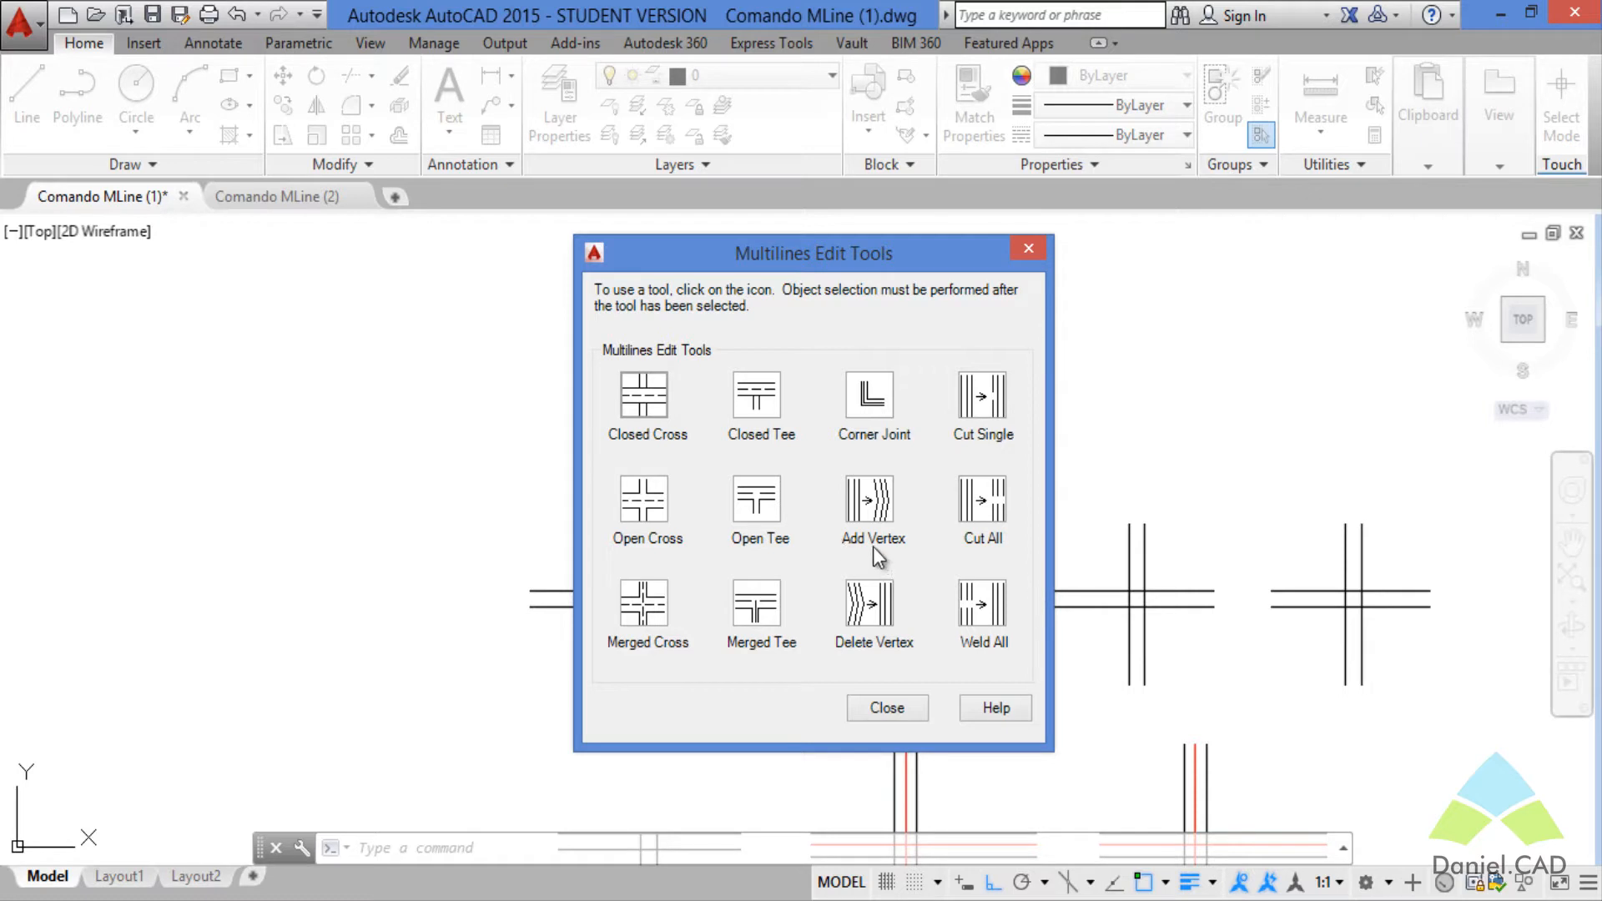
left_click(631, 406)
- Try a closed cross on the leftmost crossing with the horizontal multiline as first and the vertical as second, and undo it
scroll(793, 572, "up", 4)
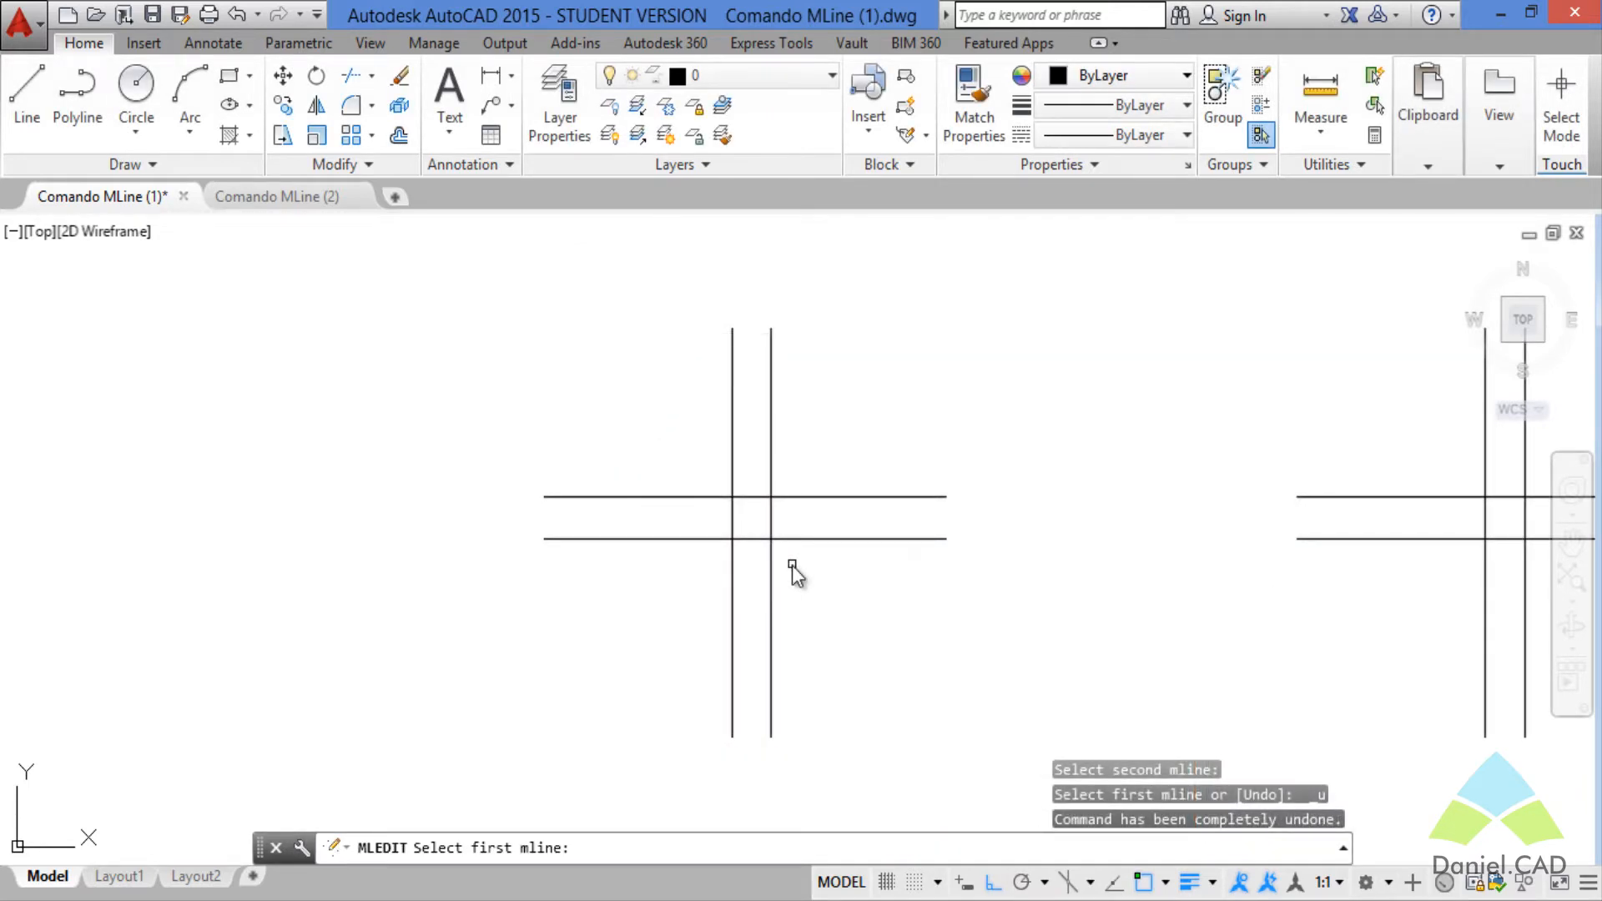
scroll(793, 572, "up", 2)
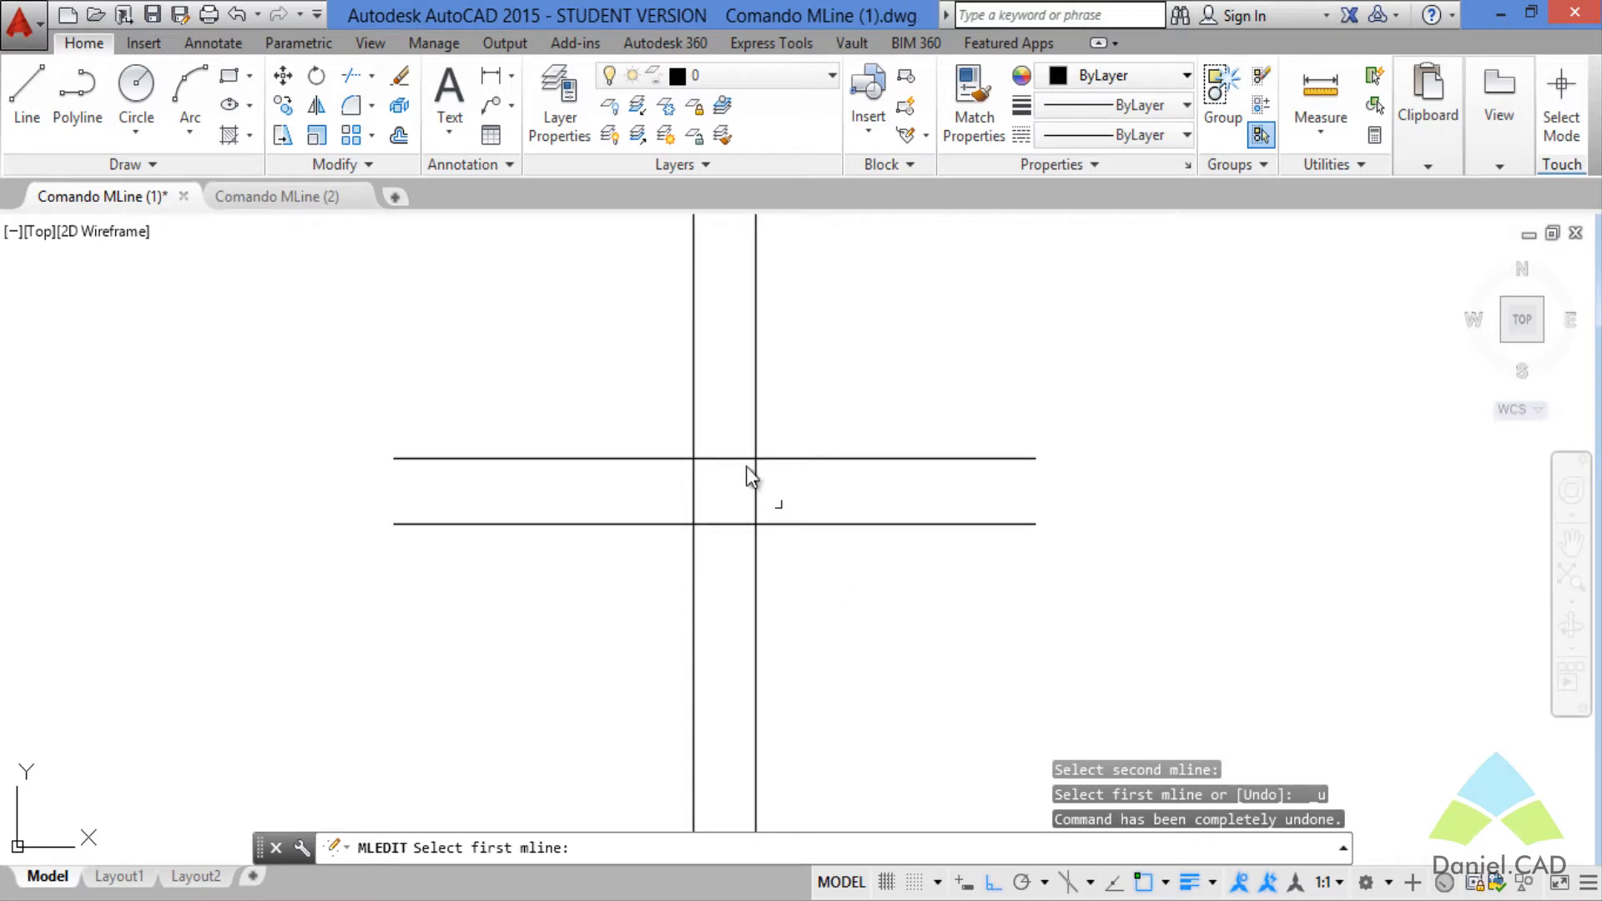
left_click(813, 524)
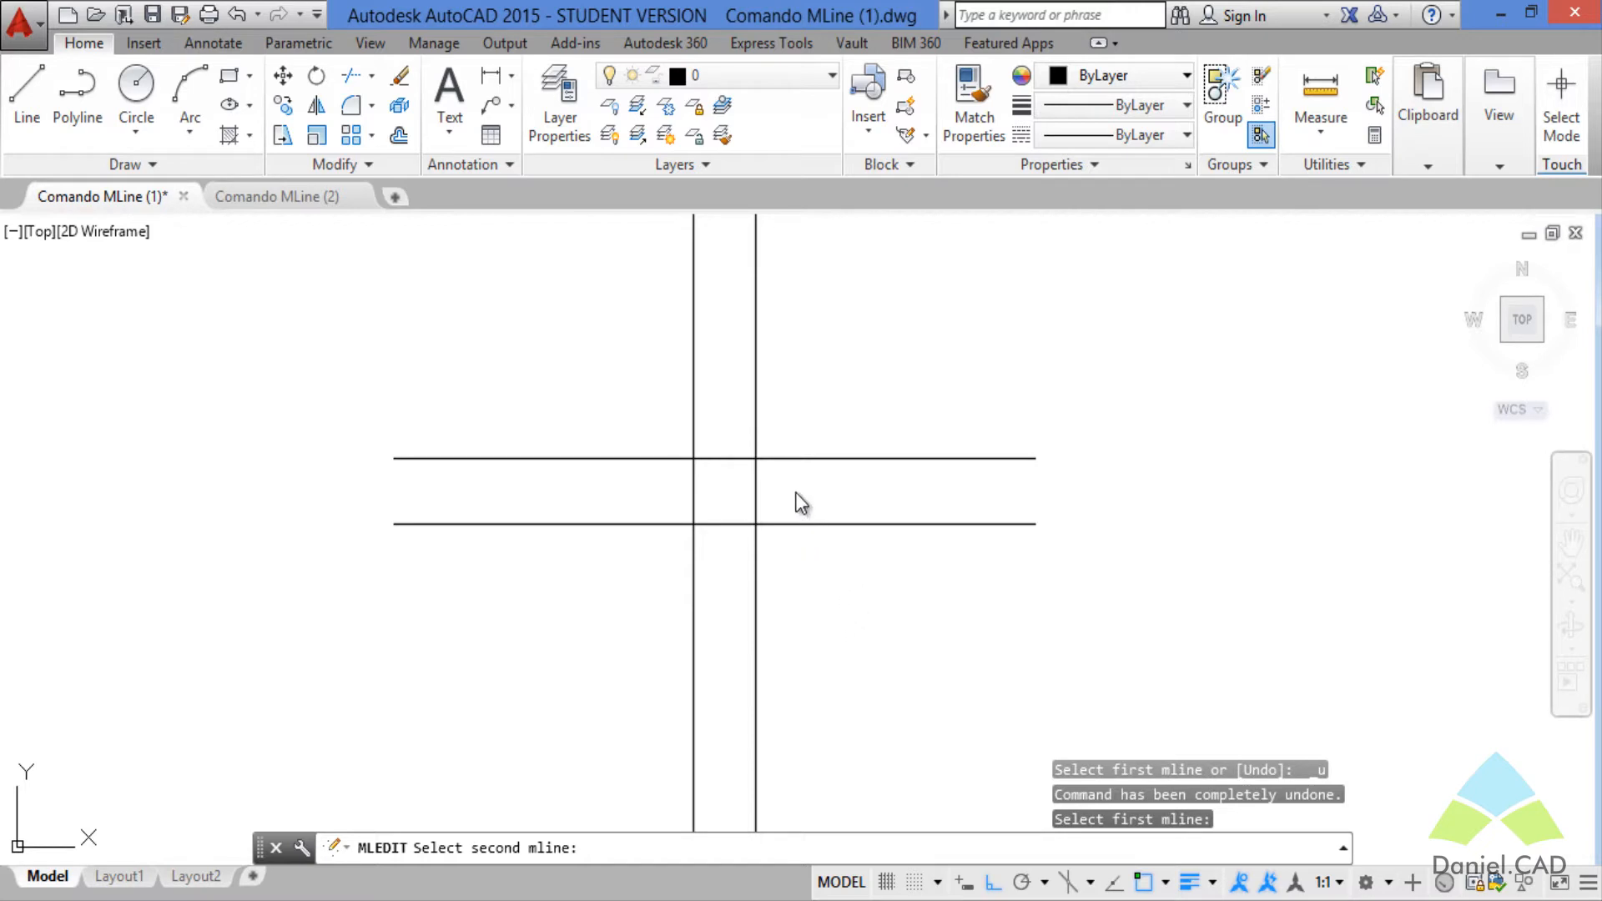
left_click(754, 432)
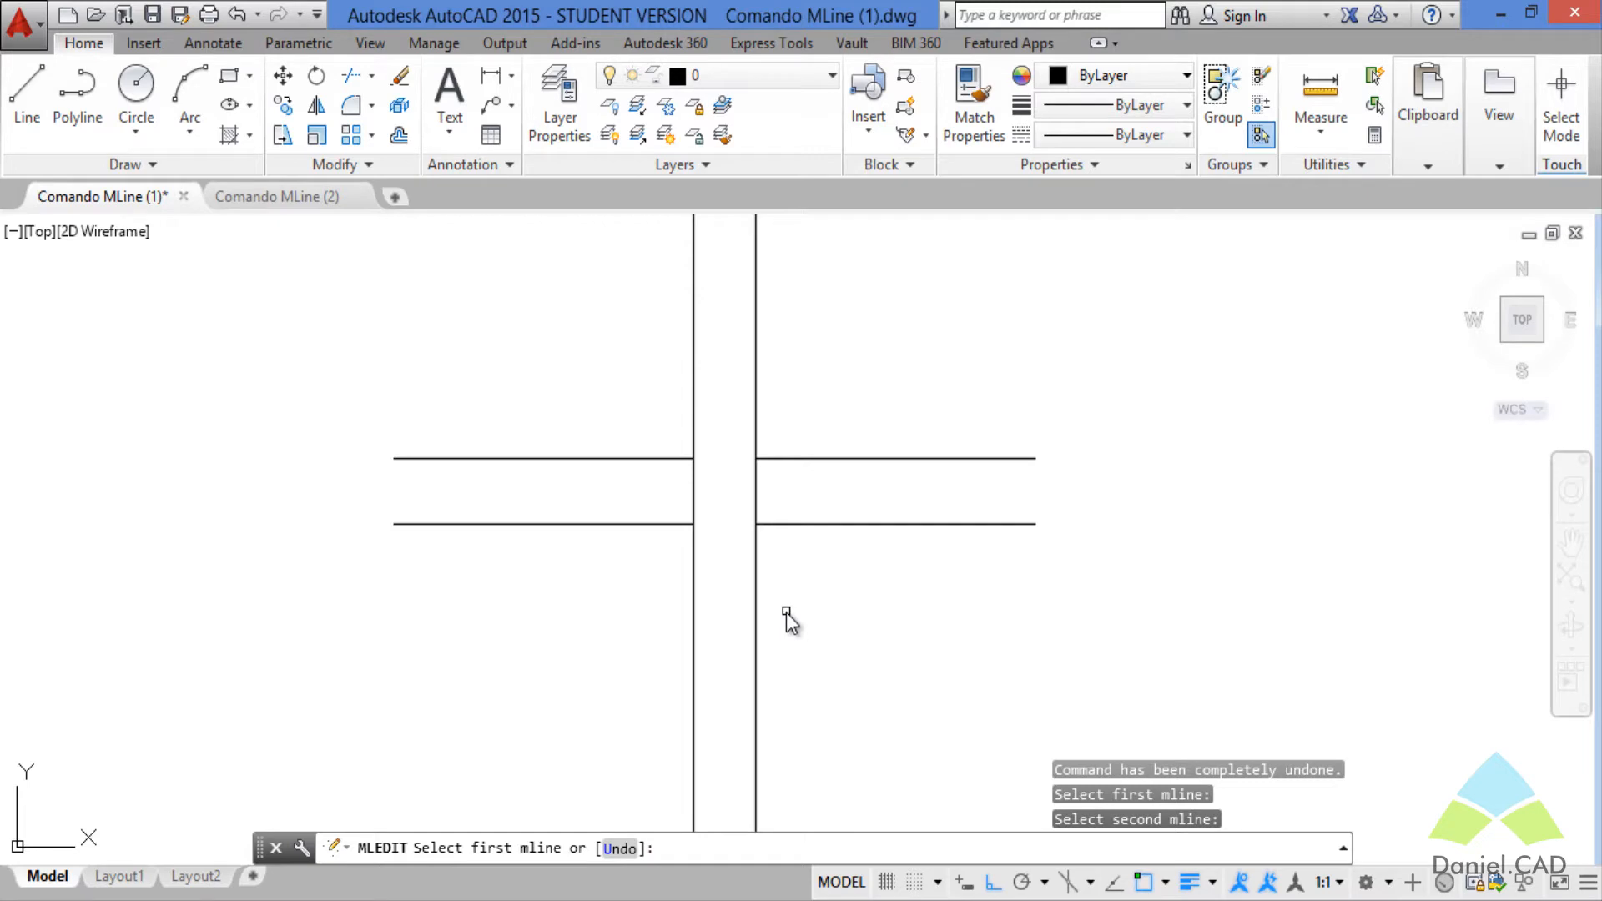
key("ctrl+z")
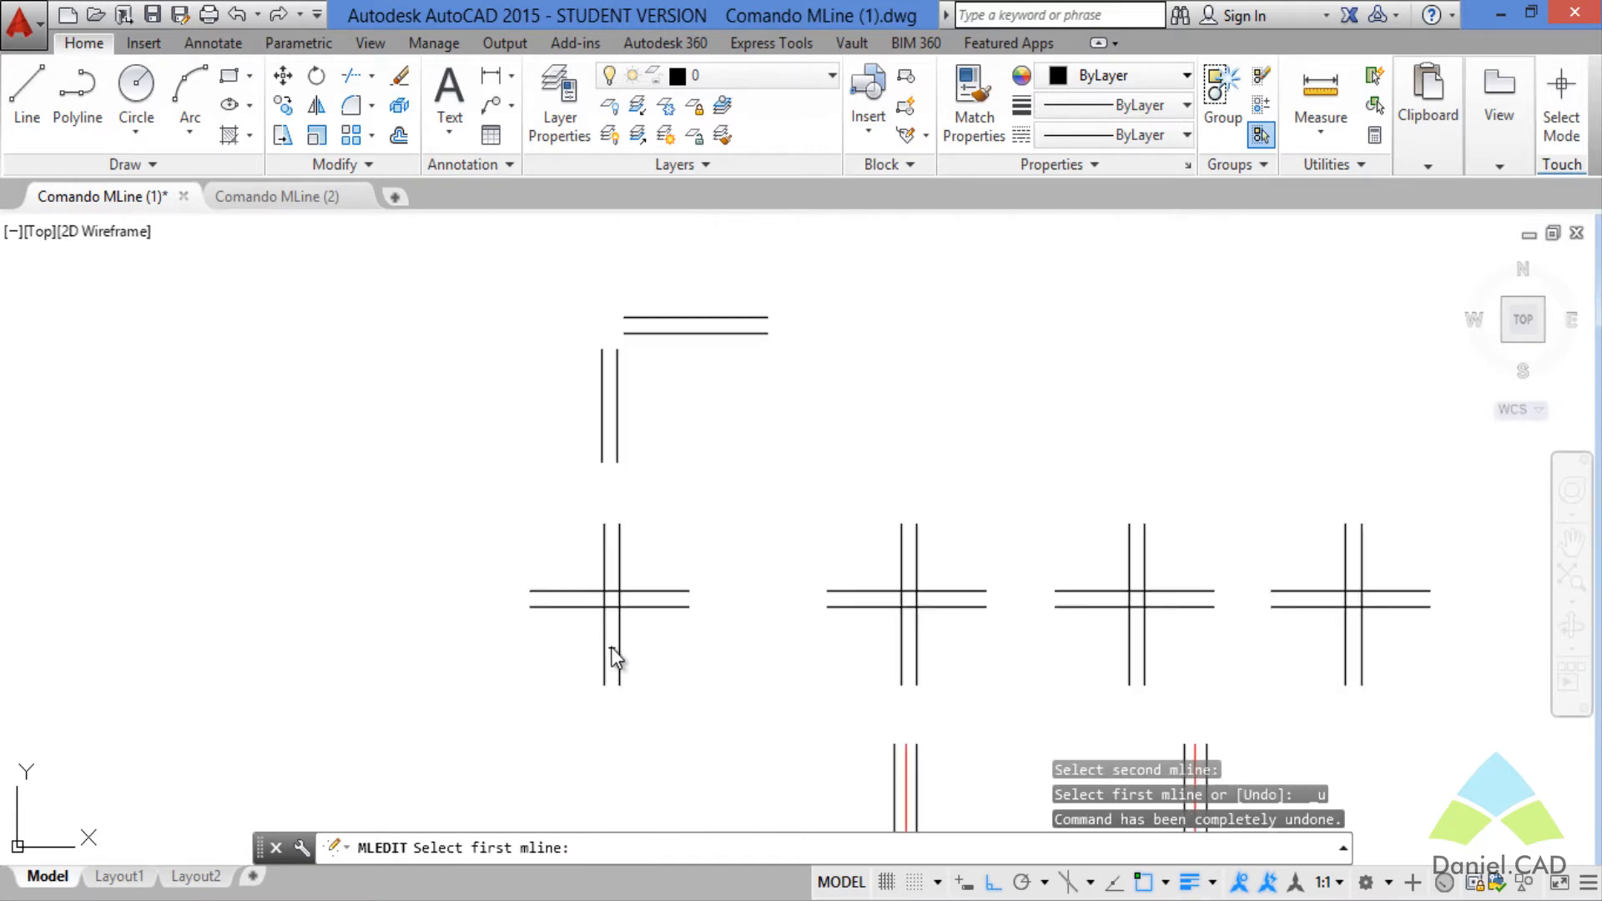
- Apply the closed cross to the leftmost crossing, with the vertical multiline as first and the horizontal one as second
scroll(611, 647, "up", 4)
scroll(562, 654, "up", 2)
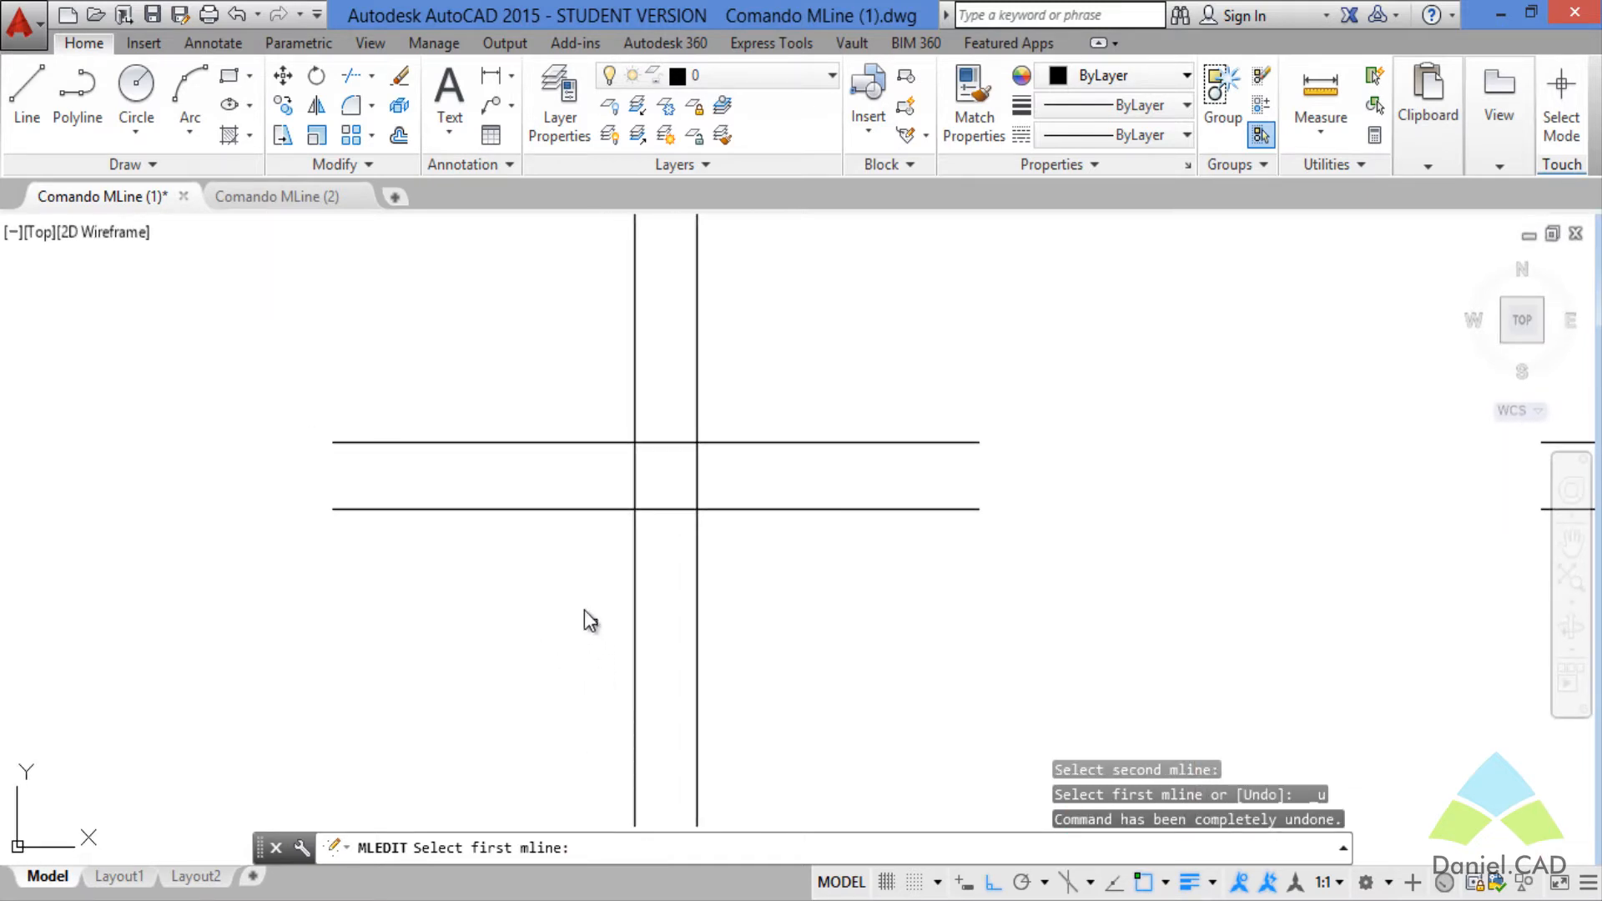
left_click(697, 398)
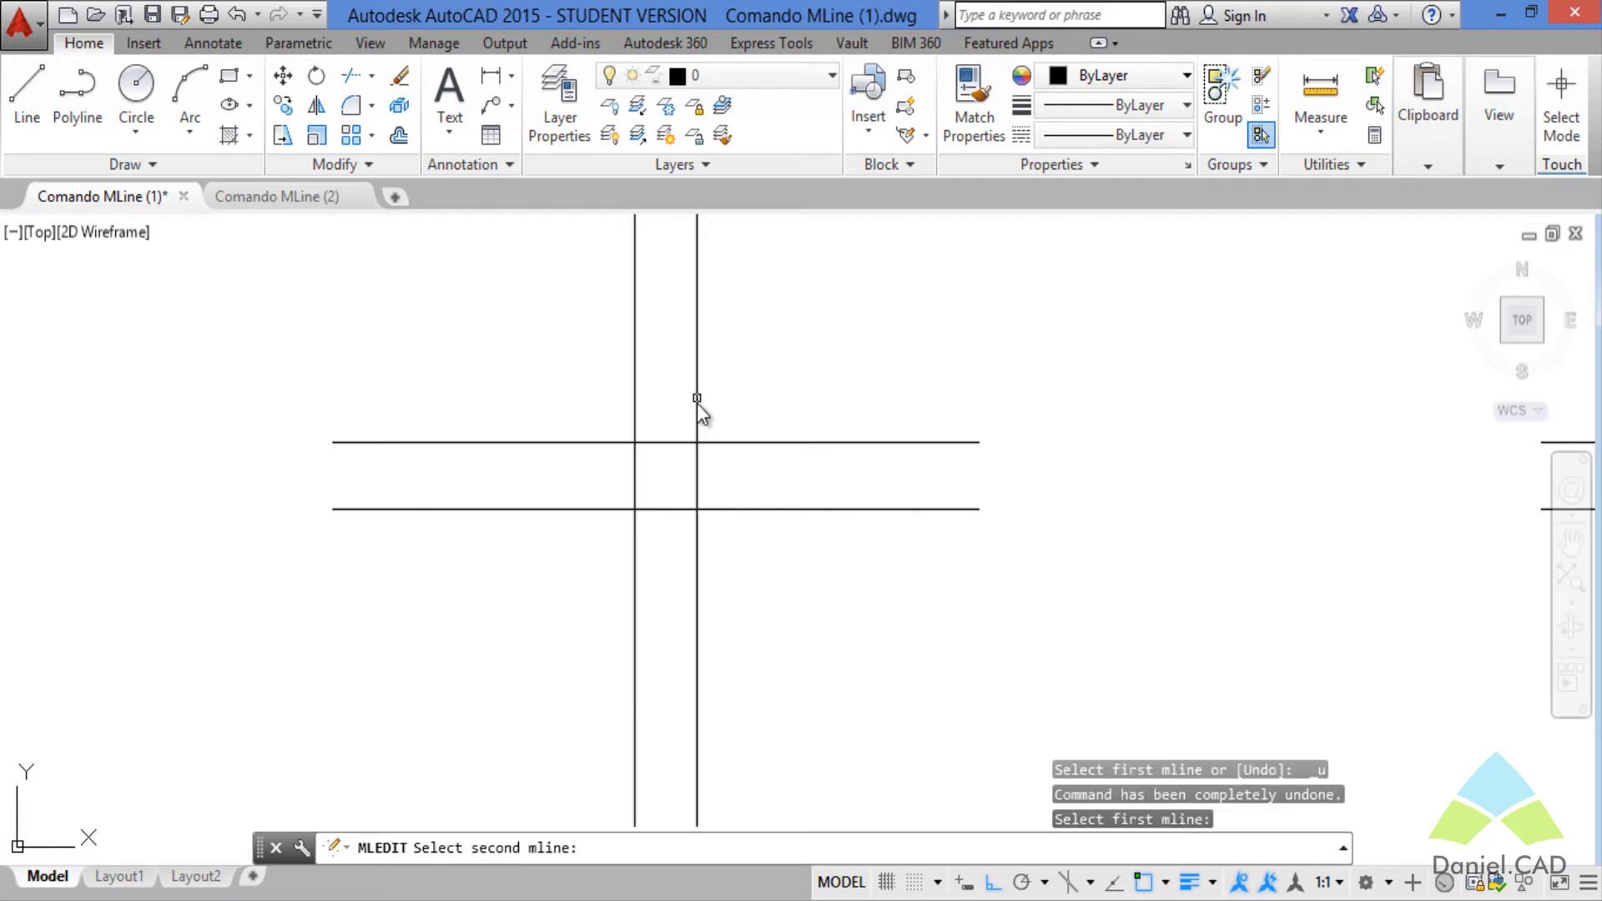
left_click(714, 442)
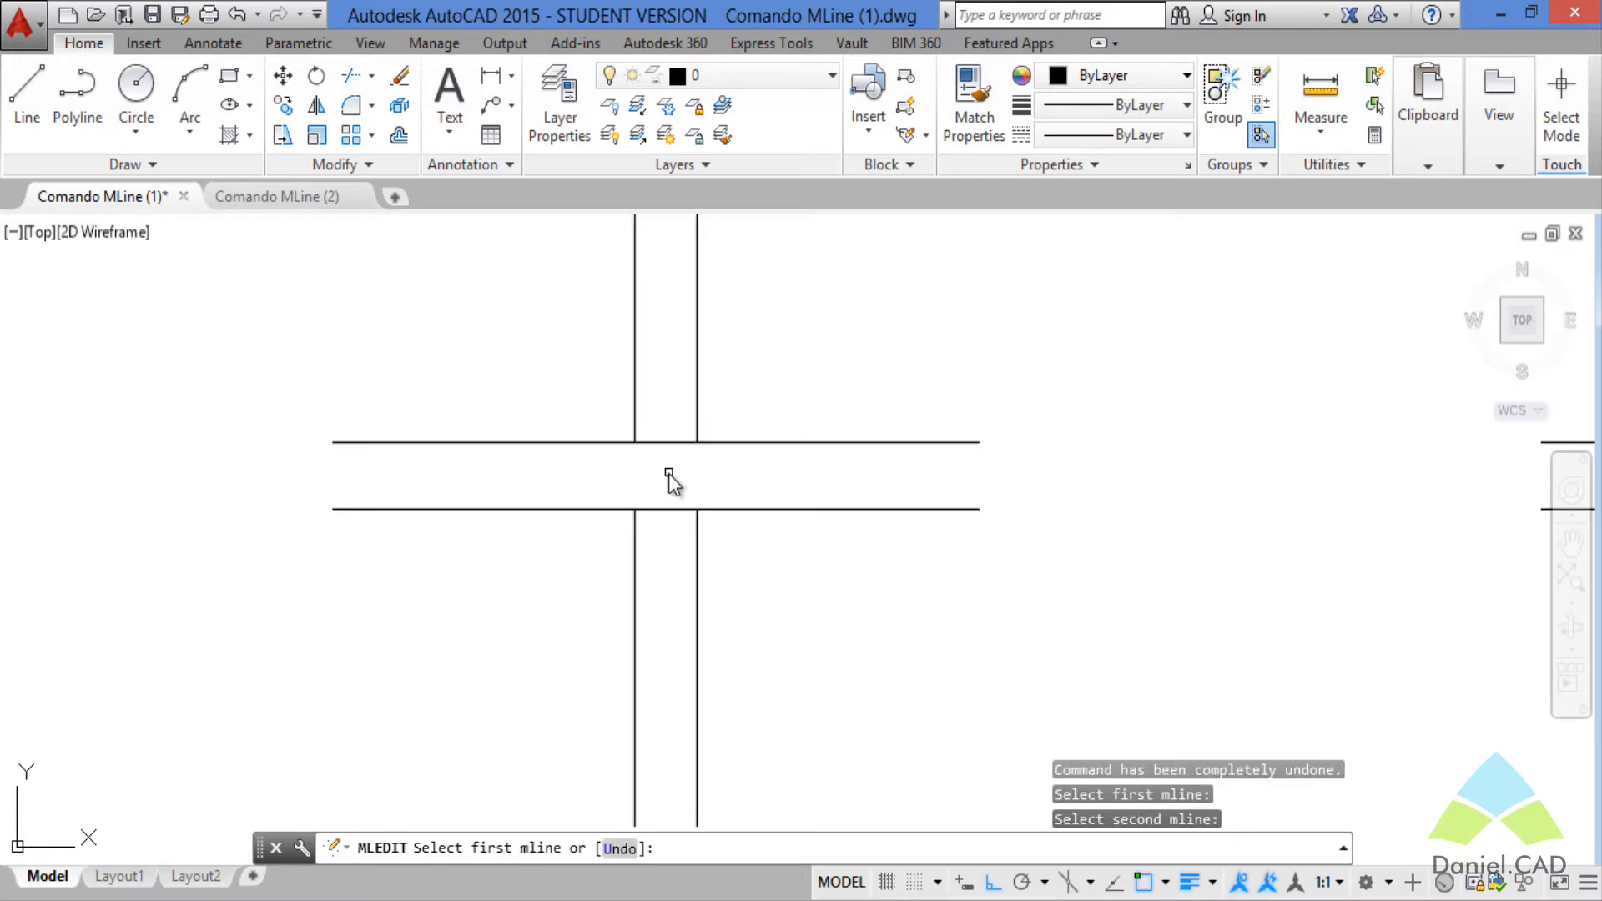
scroll(668, 473, "down", 2)
middle_click_drag(929, 511, 872, 550)
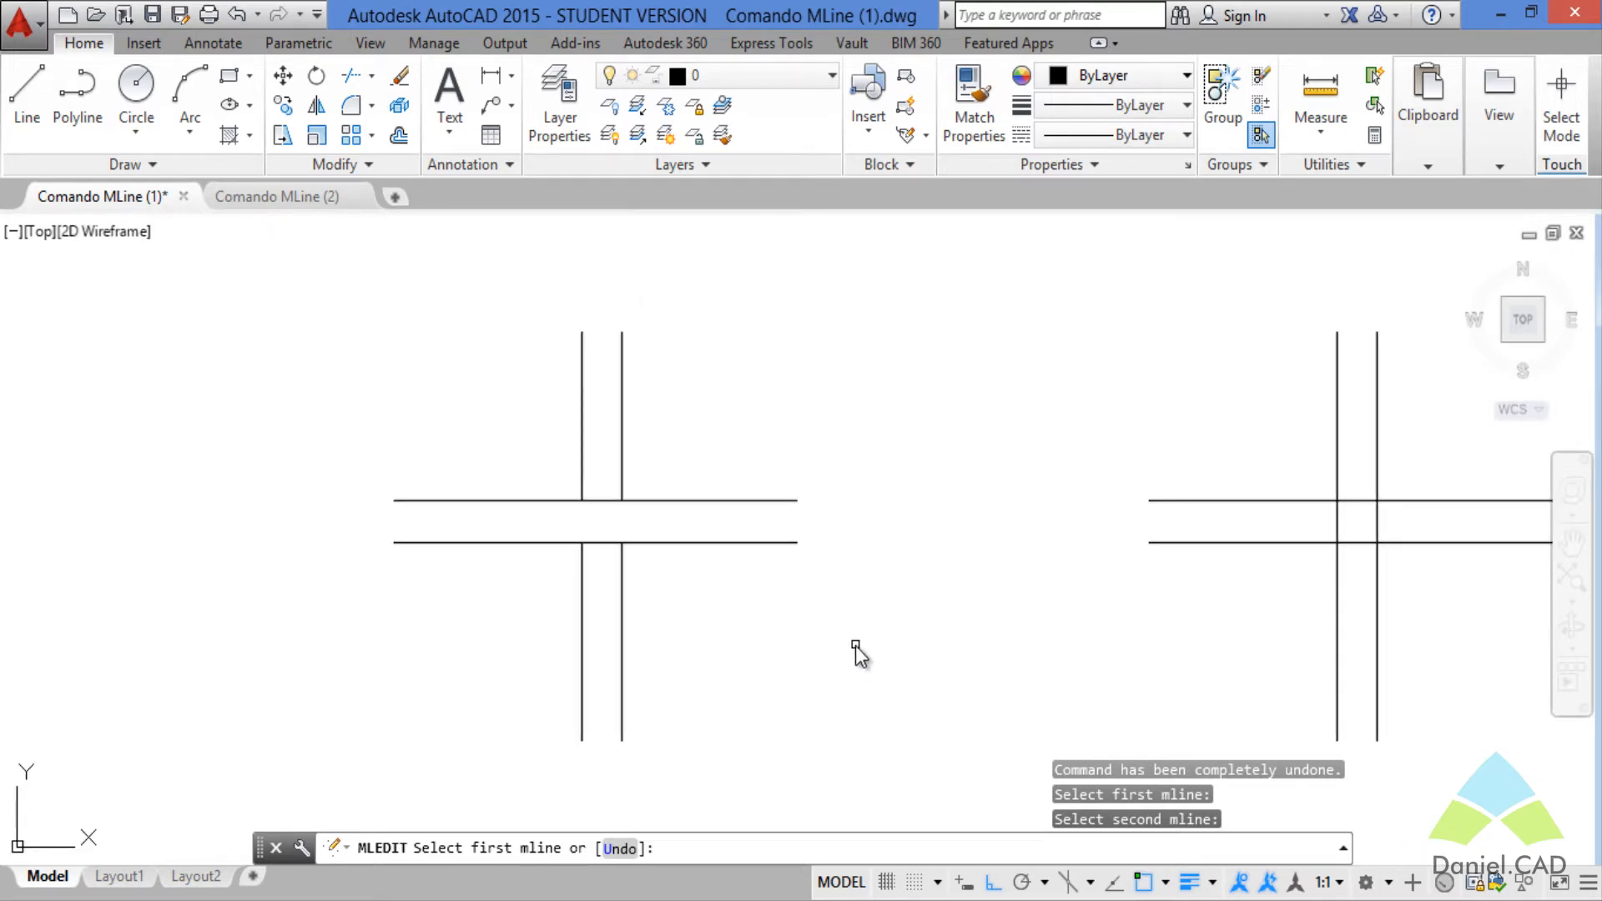
key("Escape")
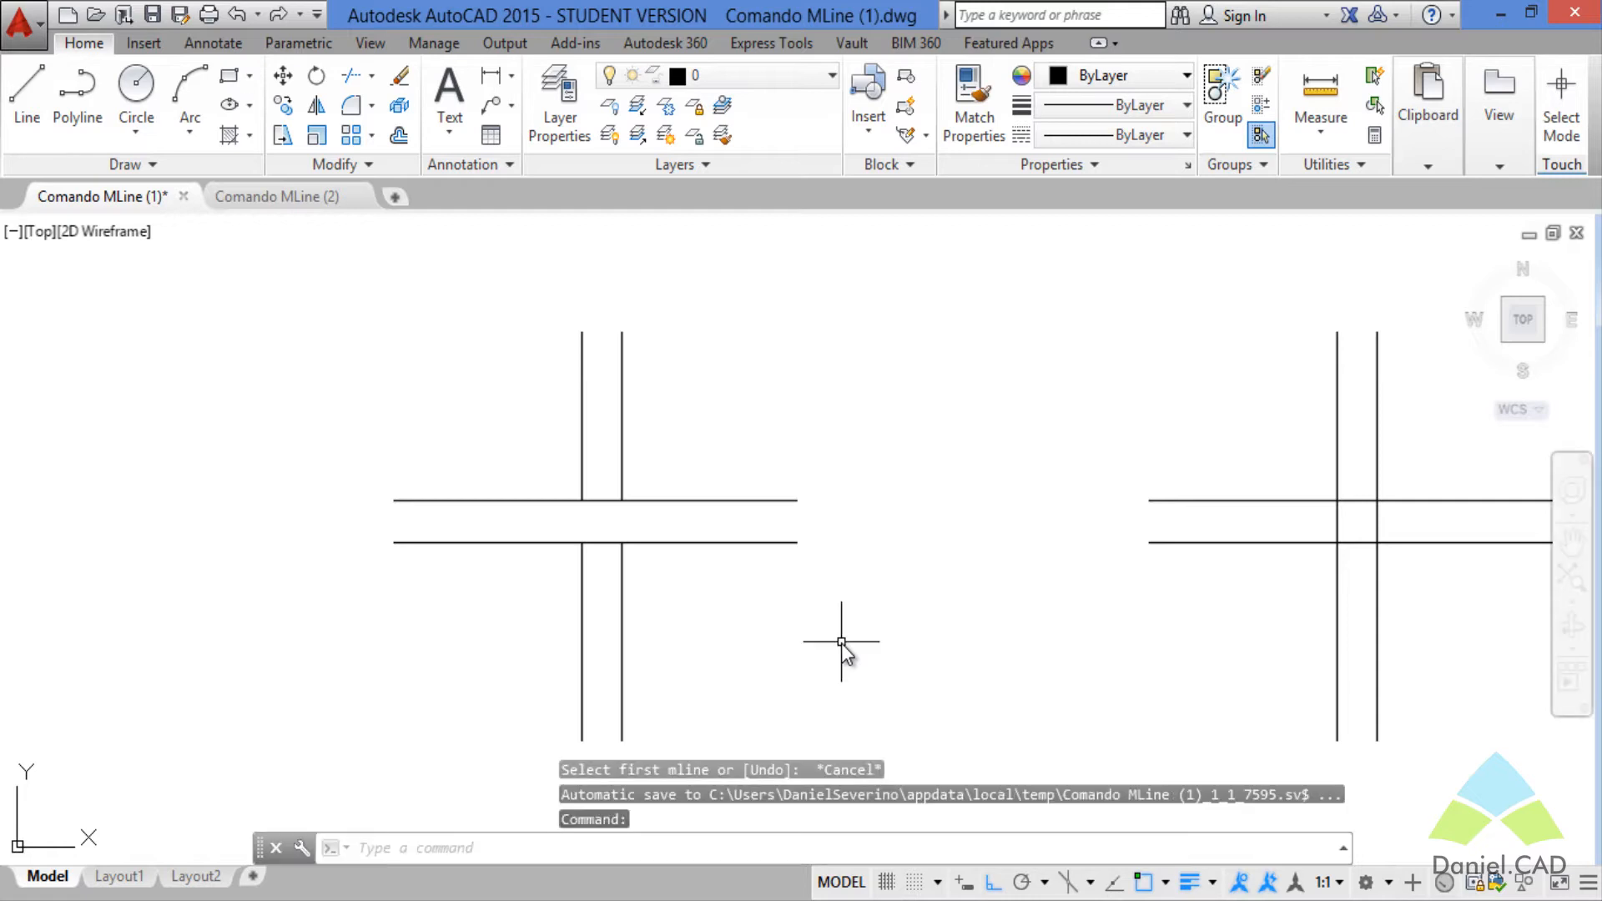
- Apply an Open Cross to the second crossing in the row, selecting its horizontal multiline and its vertical multiline
type("MLe")
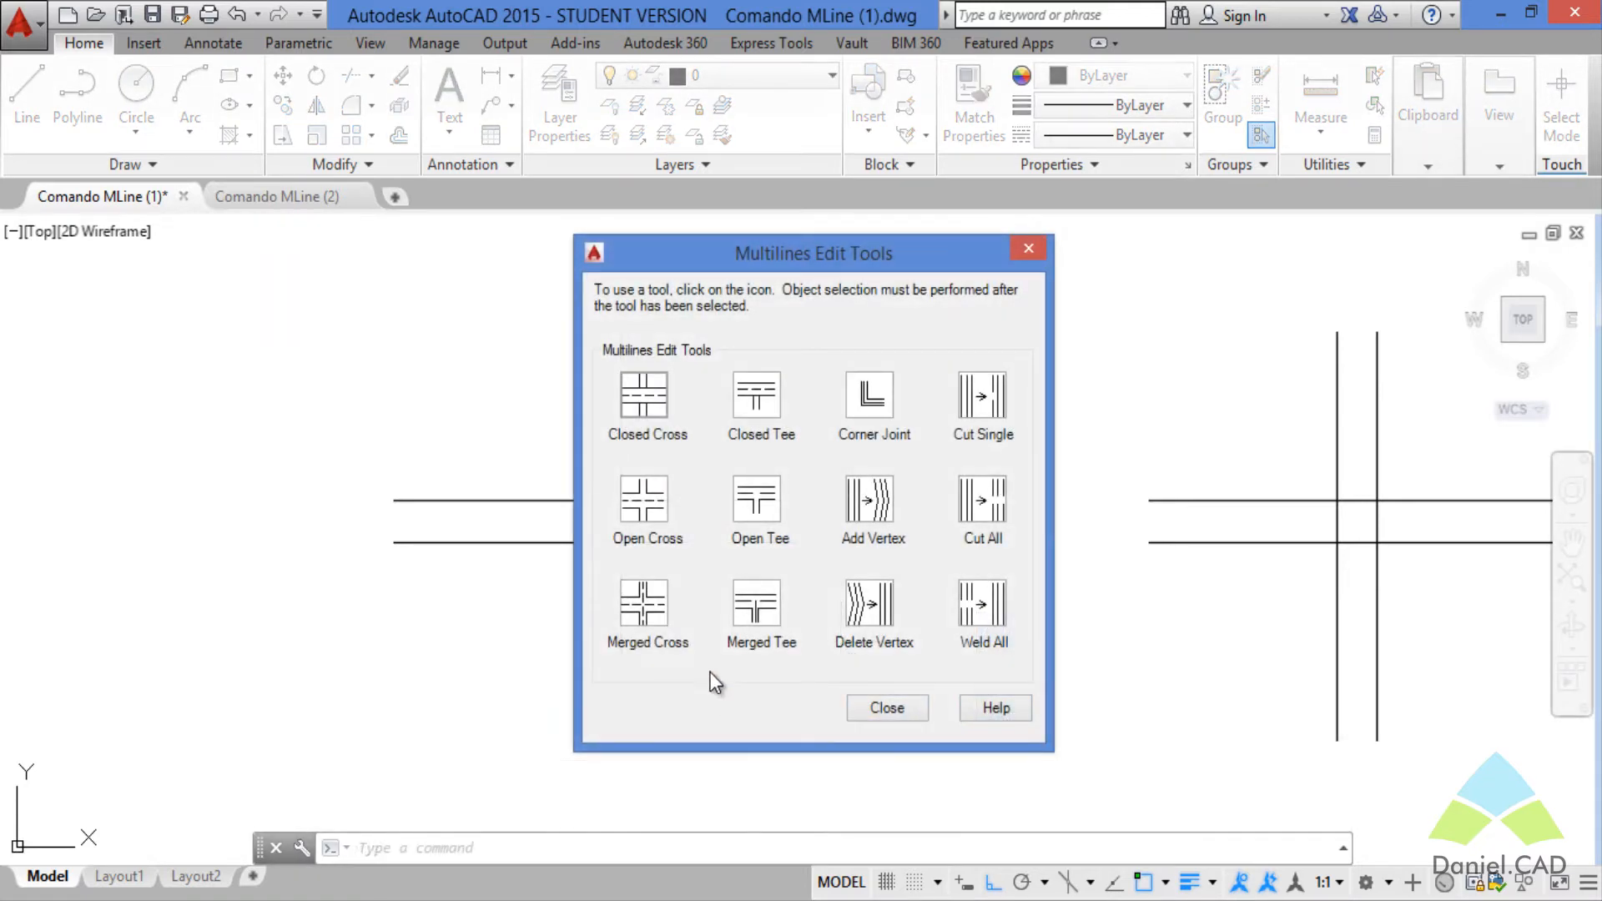
left_click(648, 511)
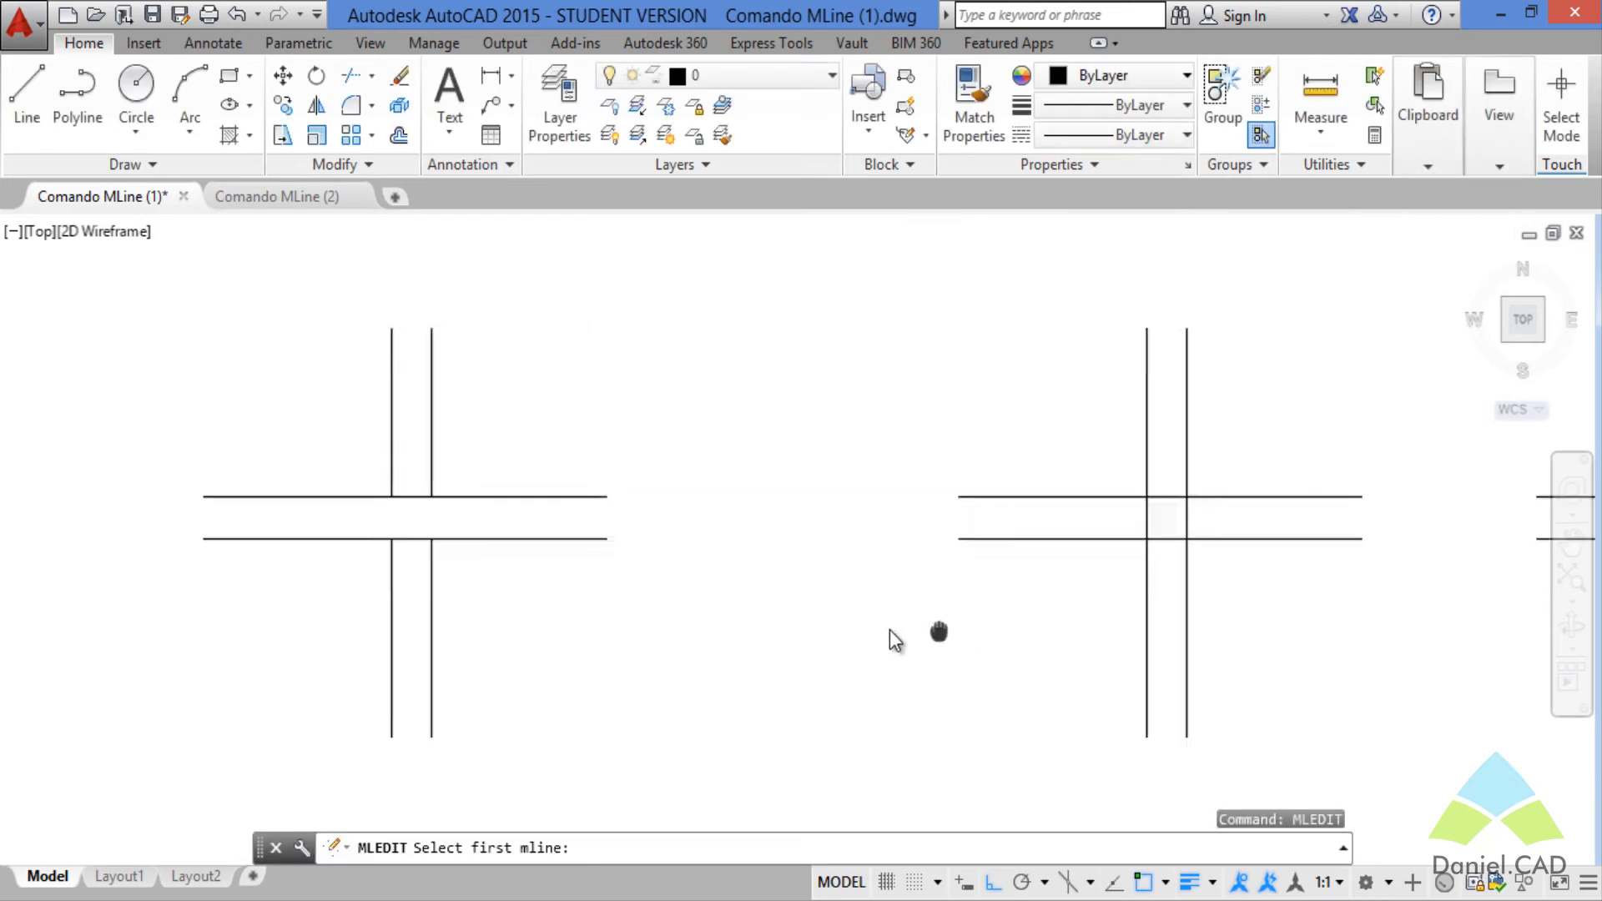
scroll(804, 629, "up", 2)
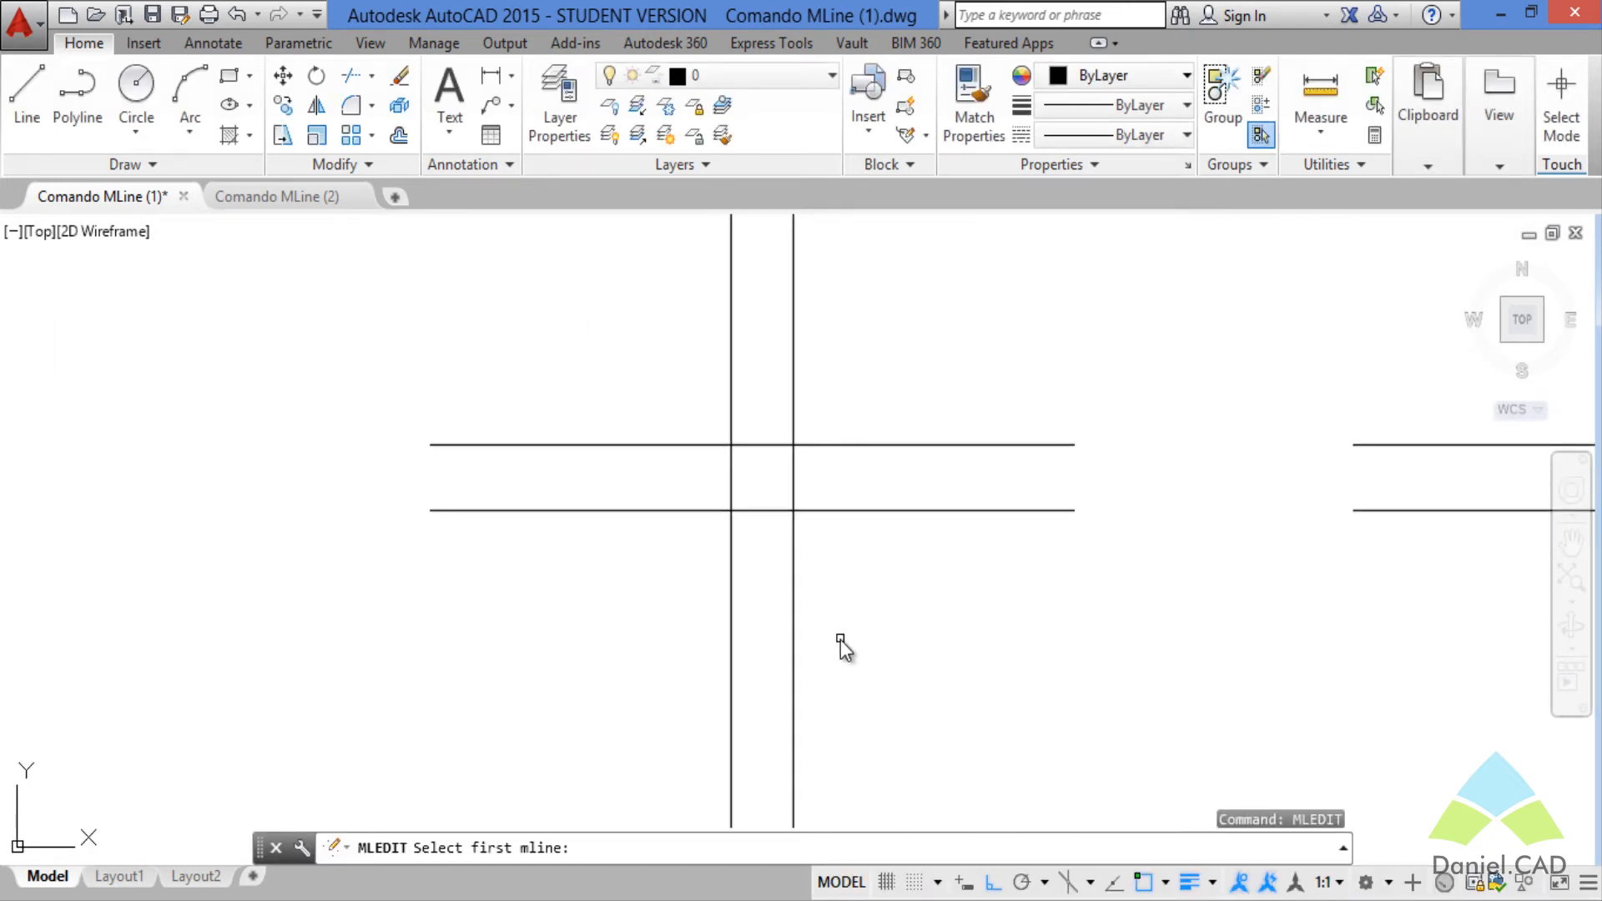
left_click(876, 511)
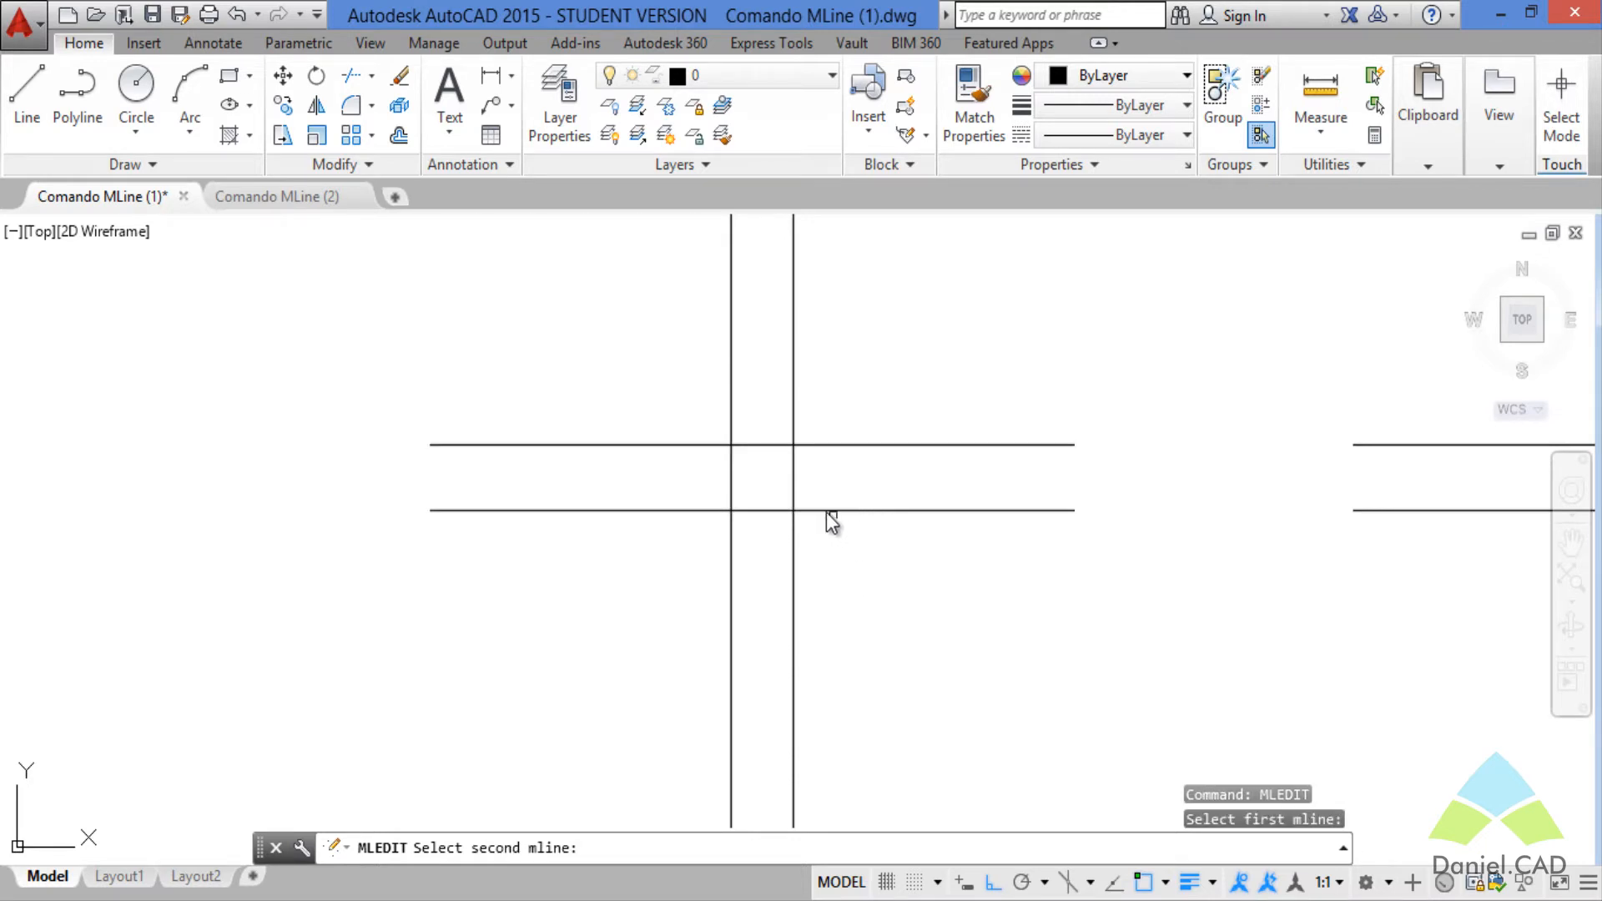
left_click(794, 494)
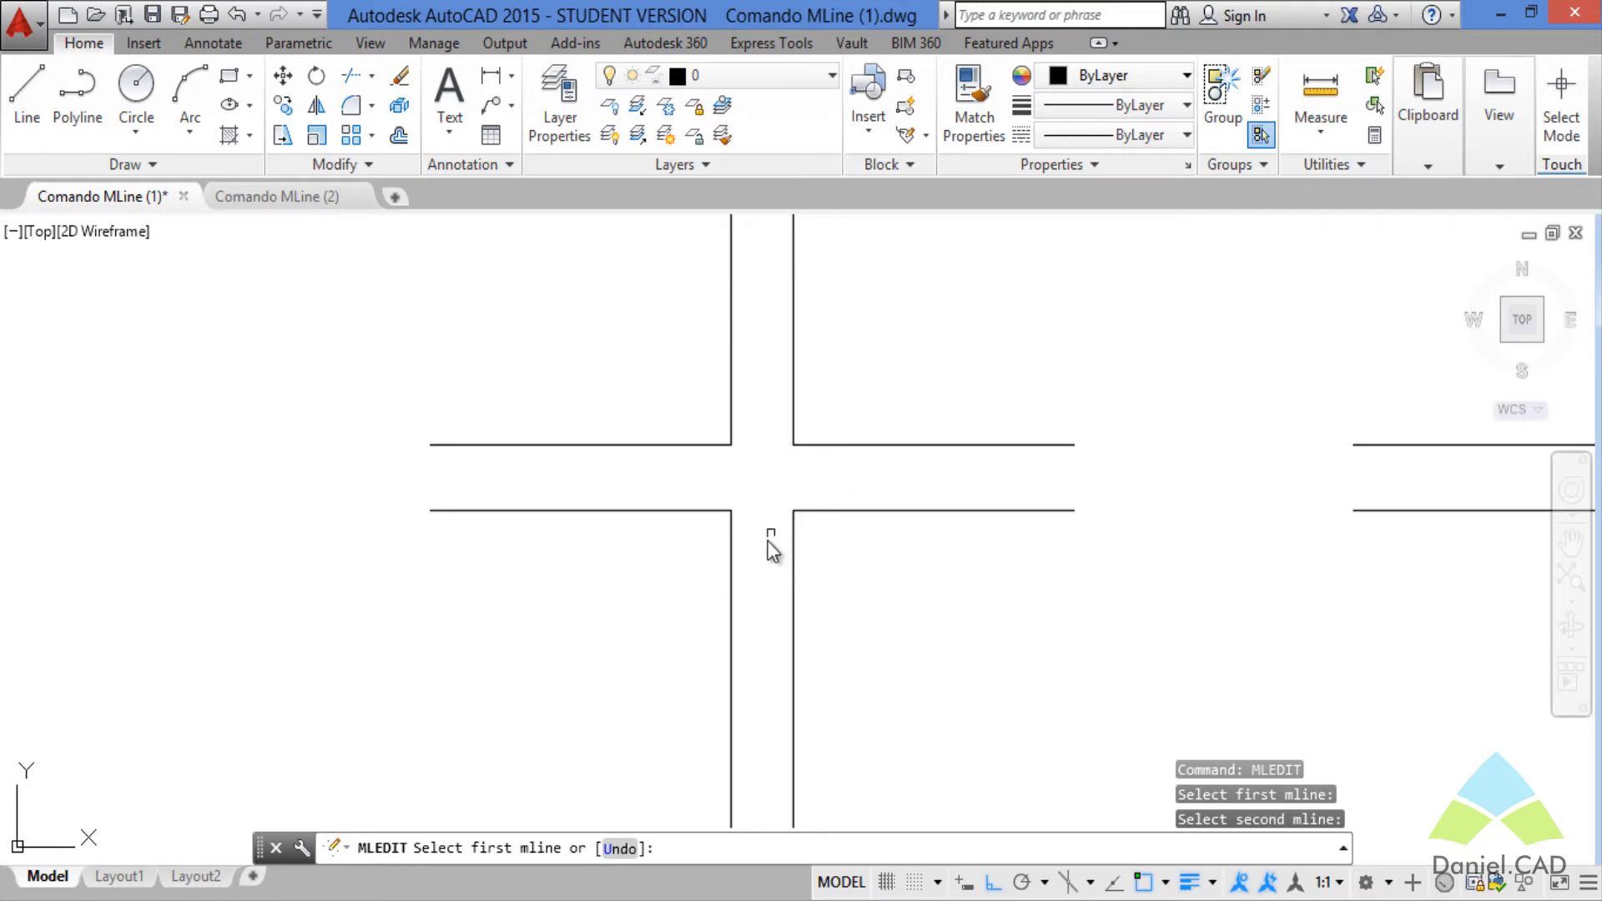
scroll(813, 624, "down", 3)
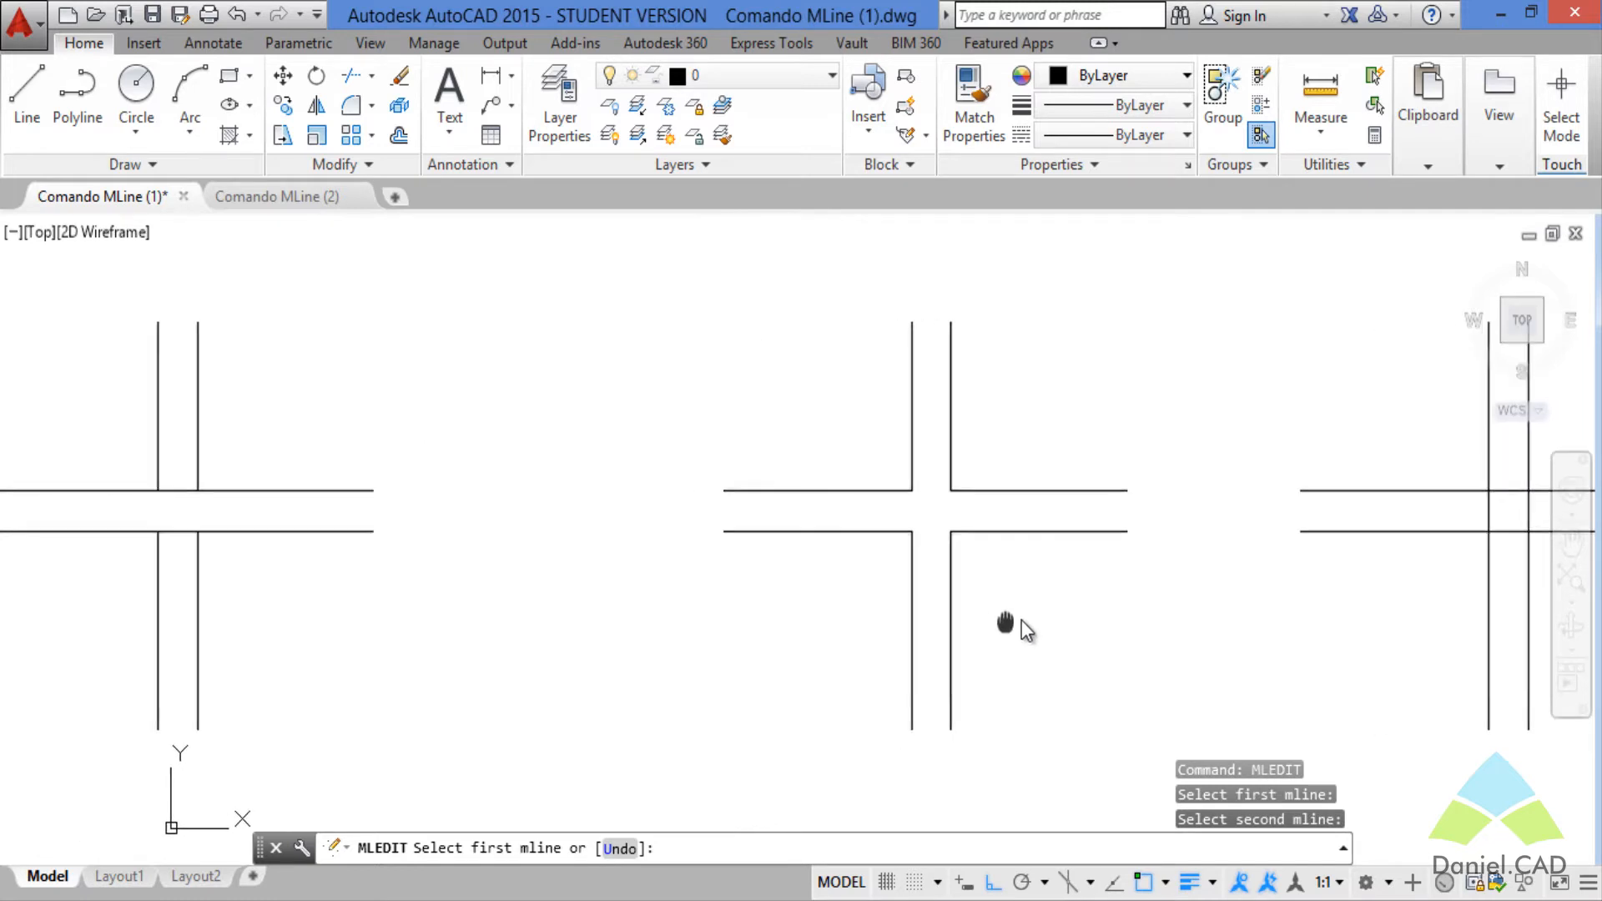
key("Escape")
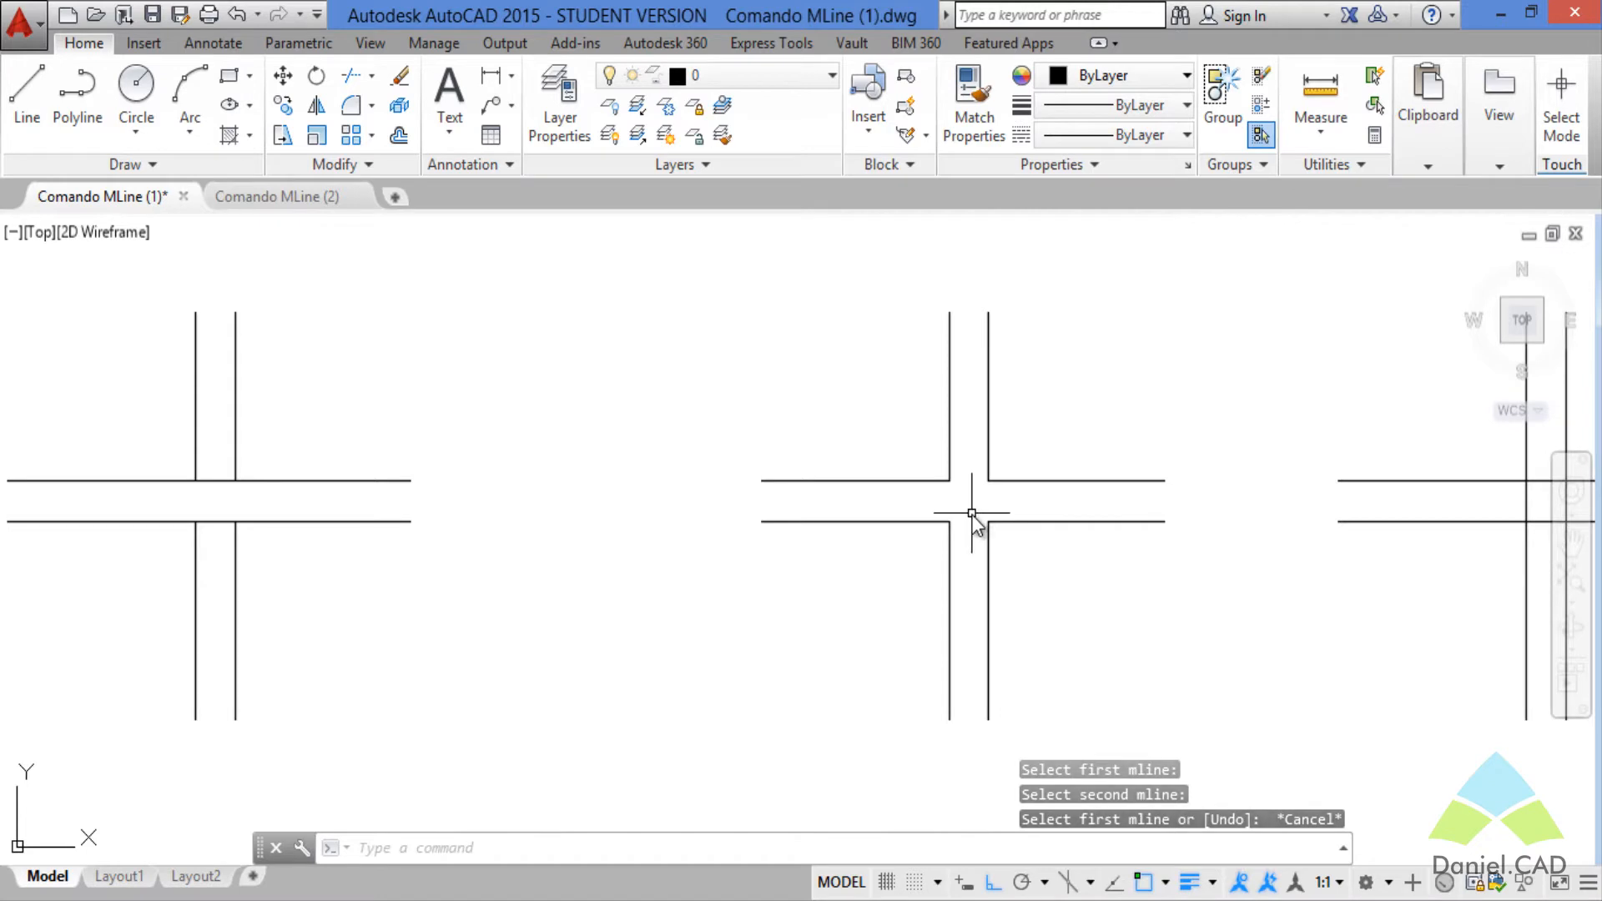
- Apply a Merged Cross to the left three-line crossing with red centre lines, selecting the horizontal multiline first and the vertical second
key("Return")
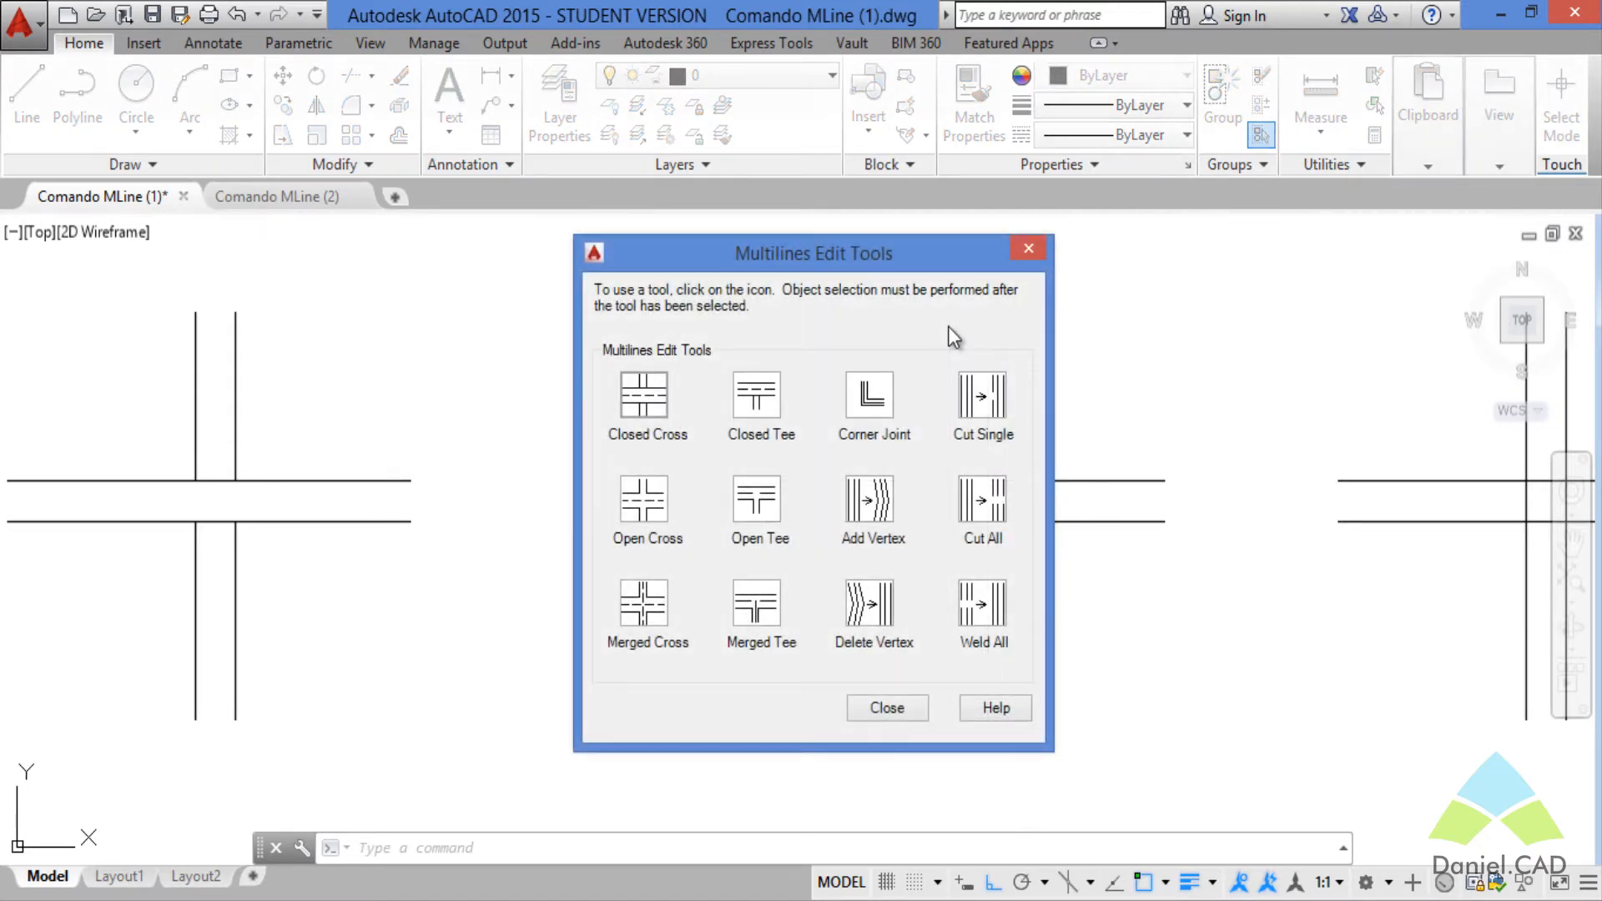
left_click(644, 609)
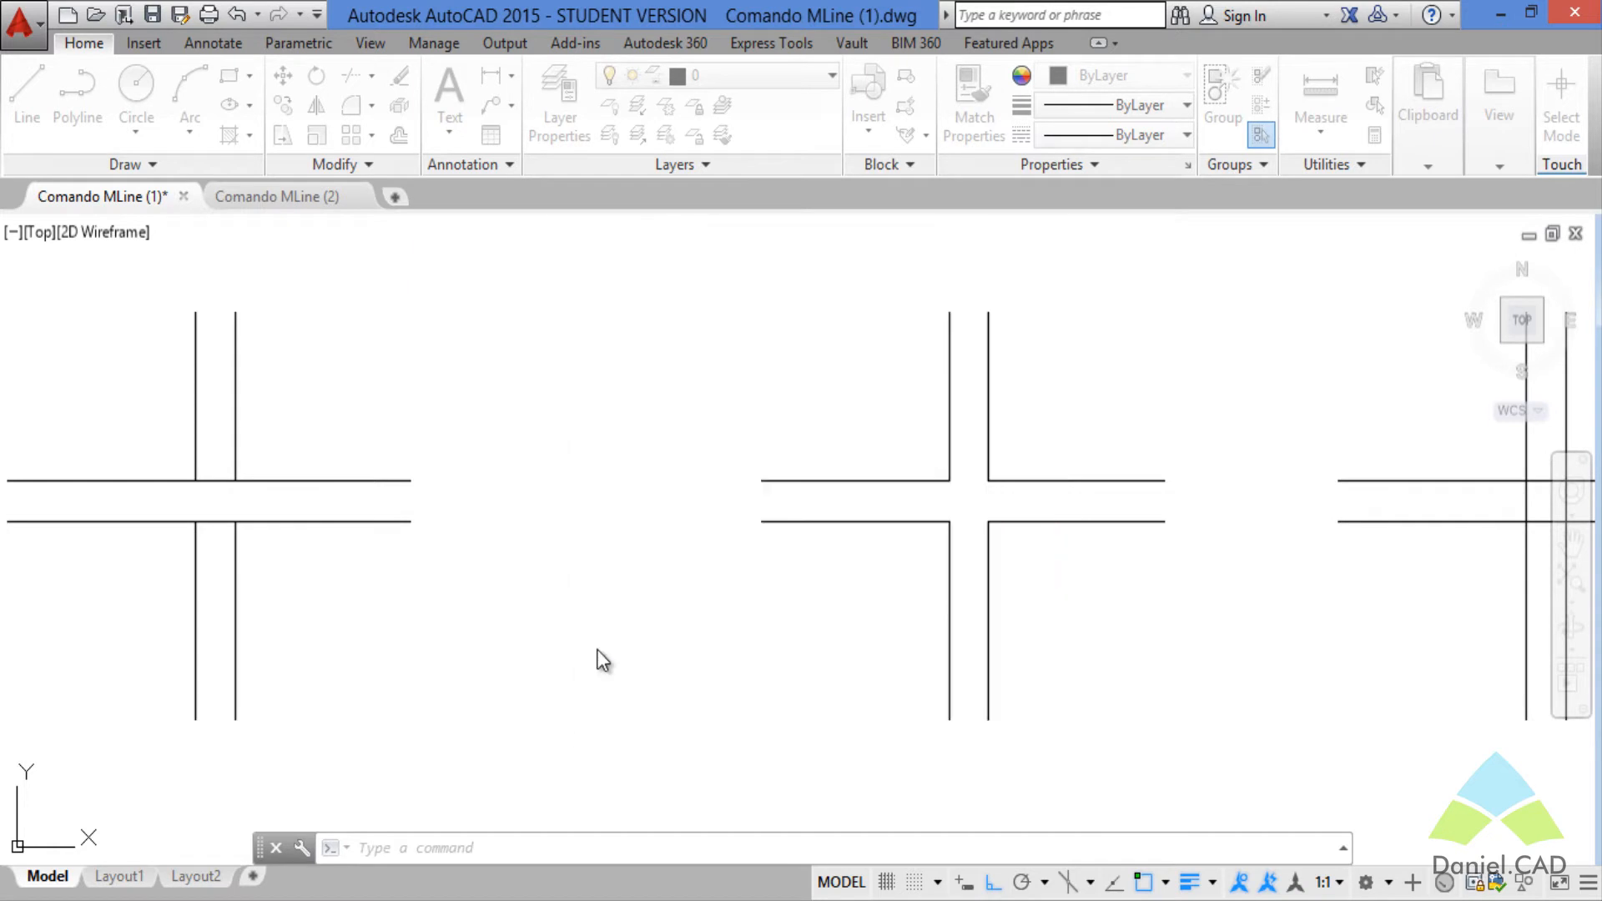
middle_click_drag(601, 659, 808, 476)
mouse_move(616, 815)
middle_mouse_down()
mouse_move(829, 595)
mouse_move(860, 286)
middle_mouse_up()
scroll(972, 484, "down", 2)
middle_click_drag(1185, 463, 439, 593)
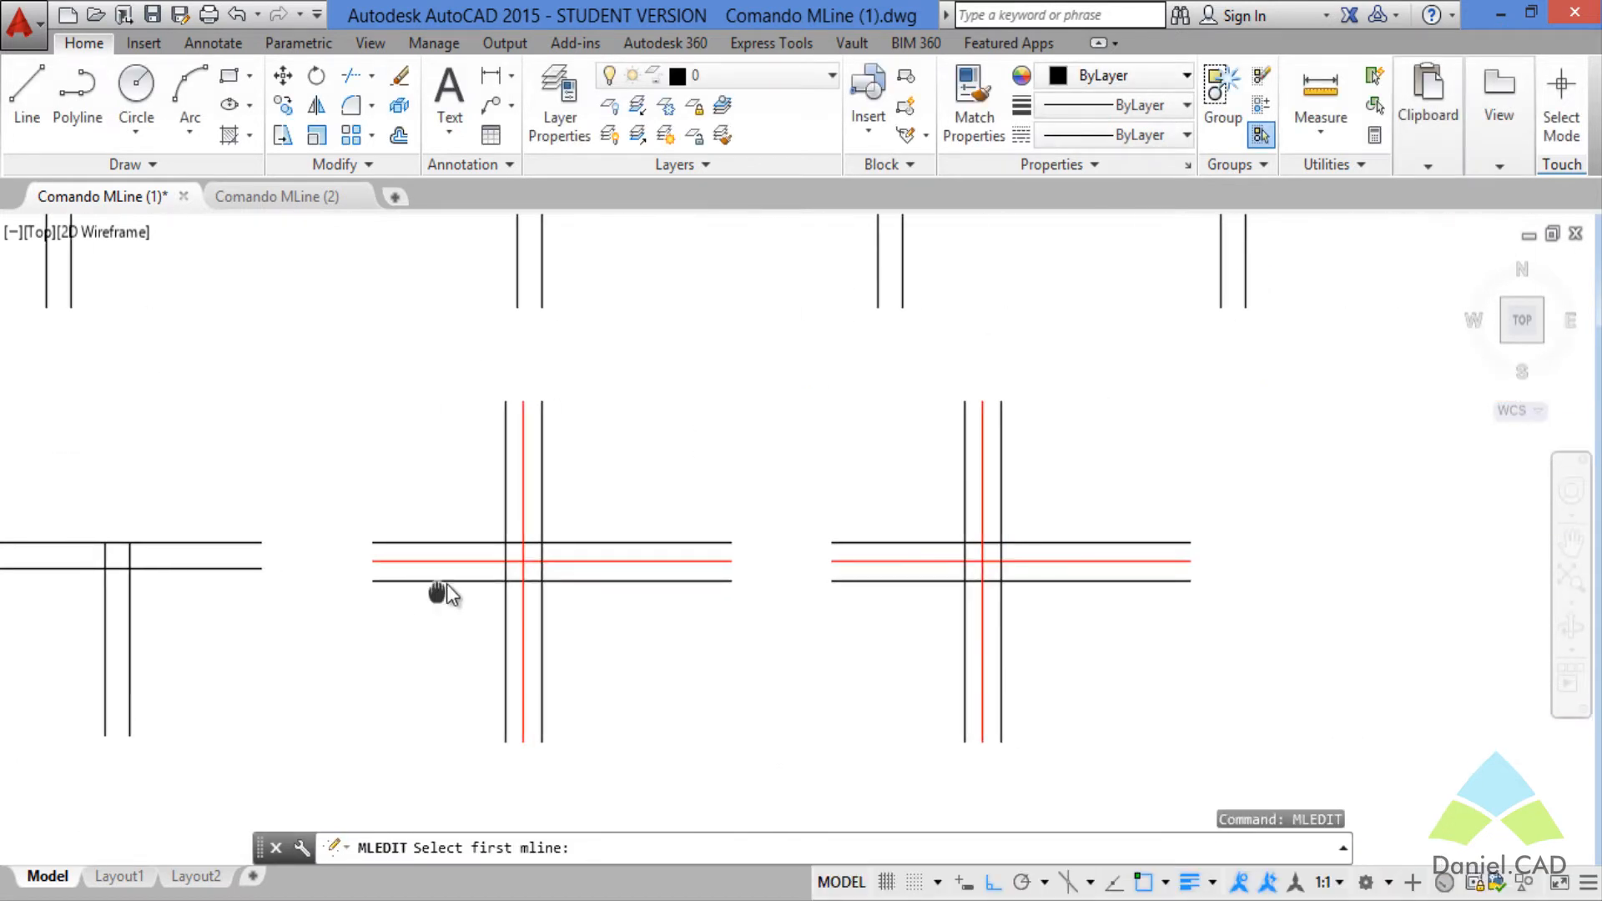
scroll(487, 574, "up", 4)
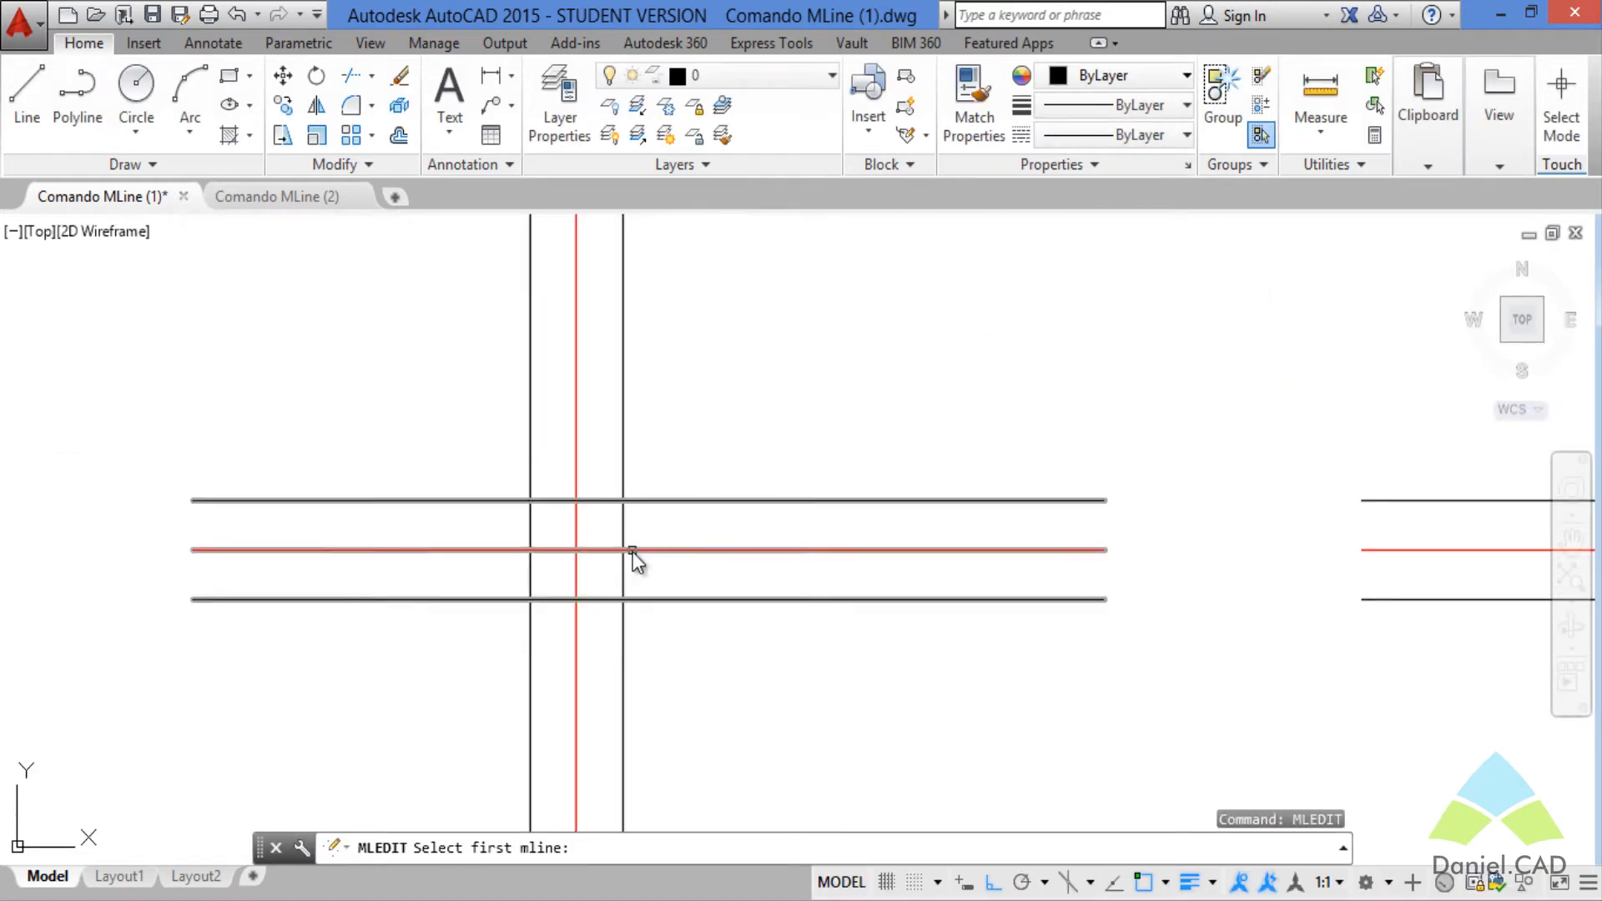
middle_click_drag(632, 552, 718, 517)
left_click(795, 567)
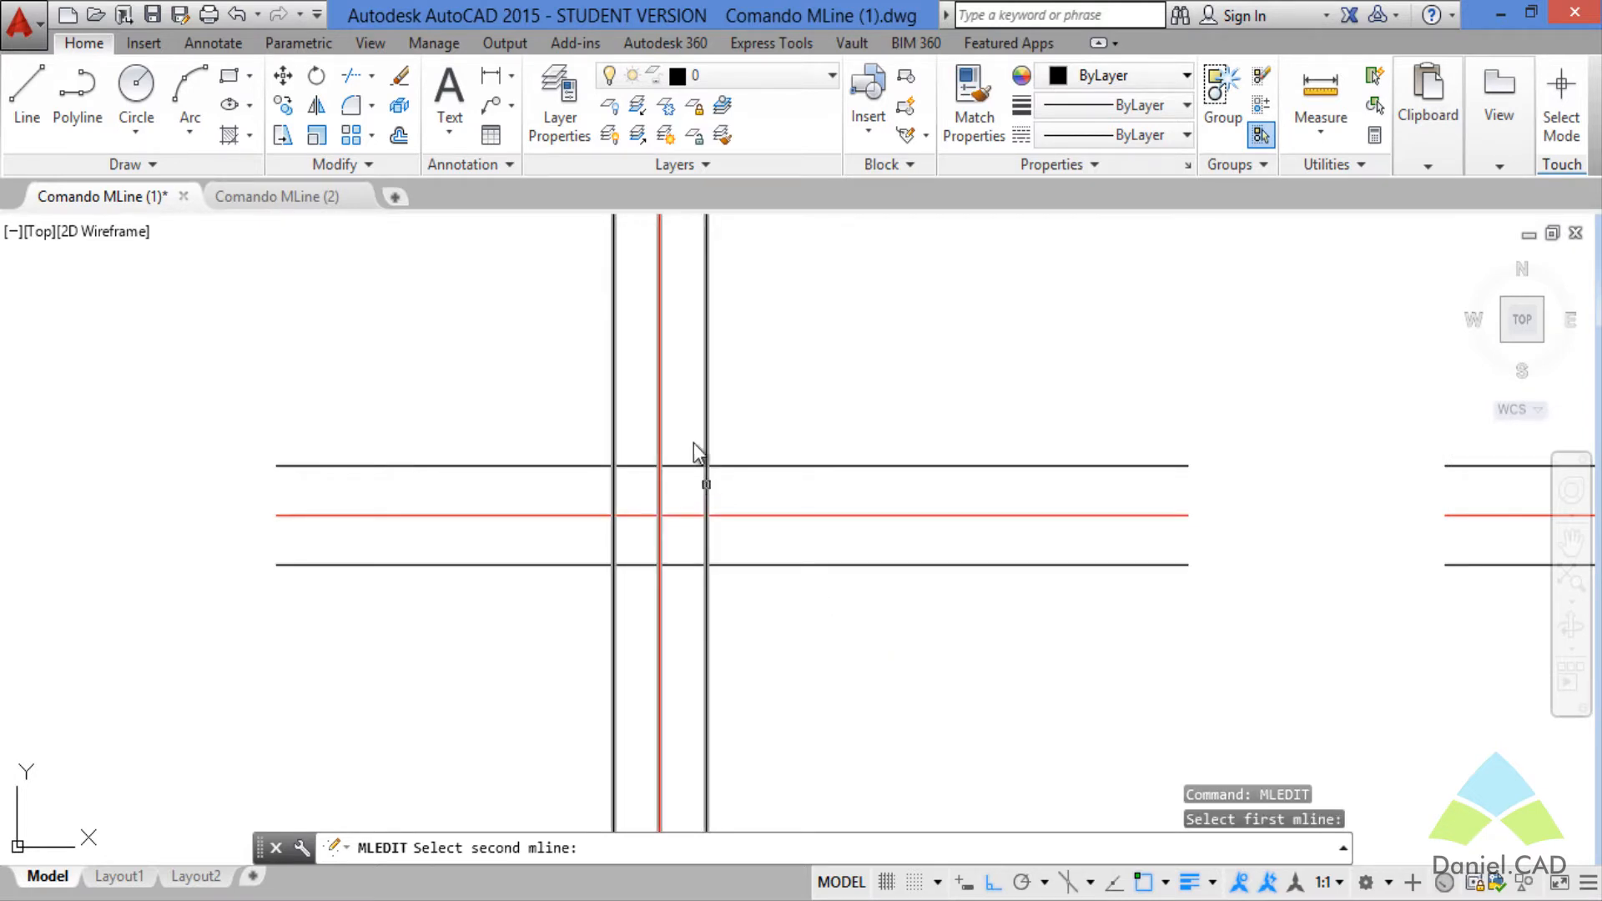
left_click(707, 493)
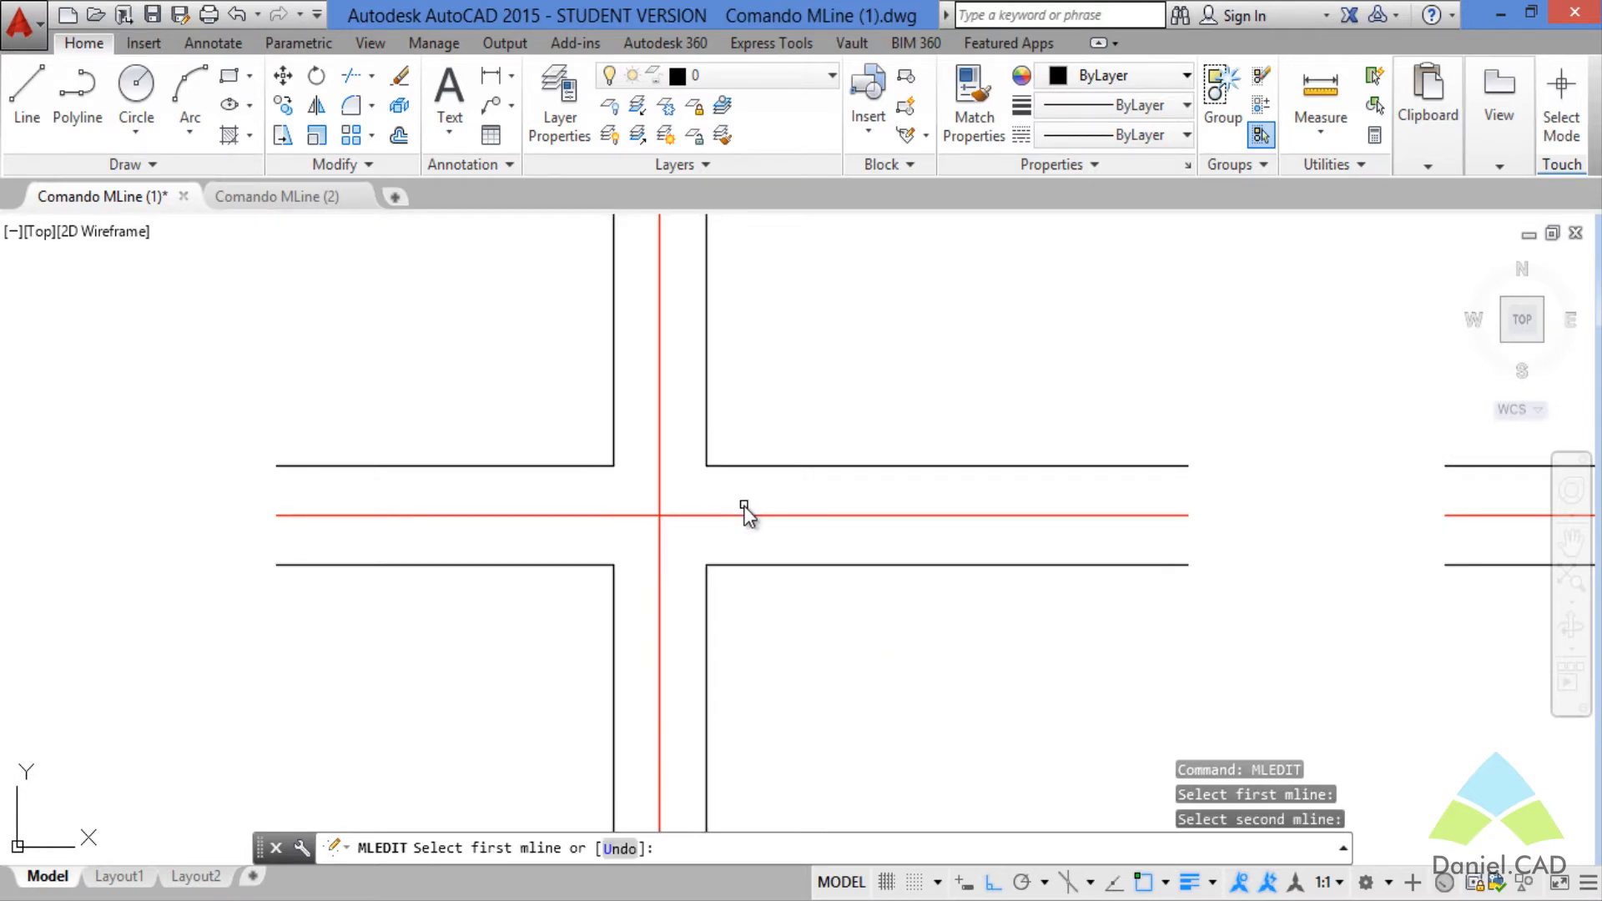
key("Escape")
- Use MLEDIT's Closed Tee on the T-shaped intersection, selecting the vertical multiline first and the horizontal one second
scroll(735, 516, "down", 2)
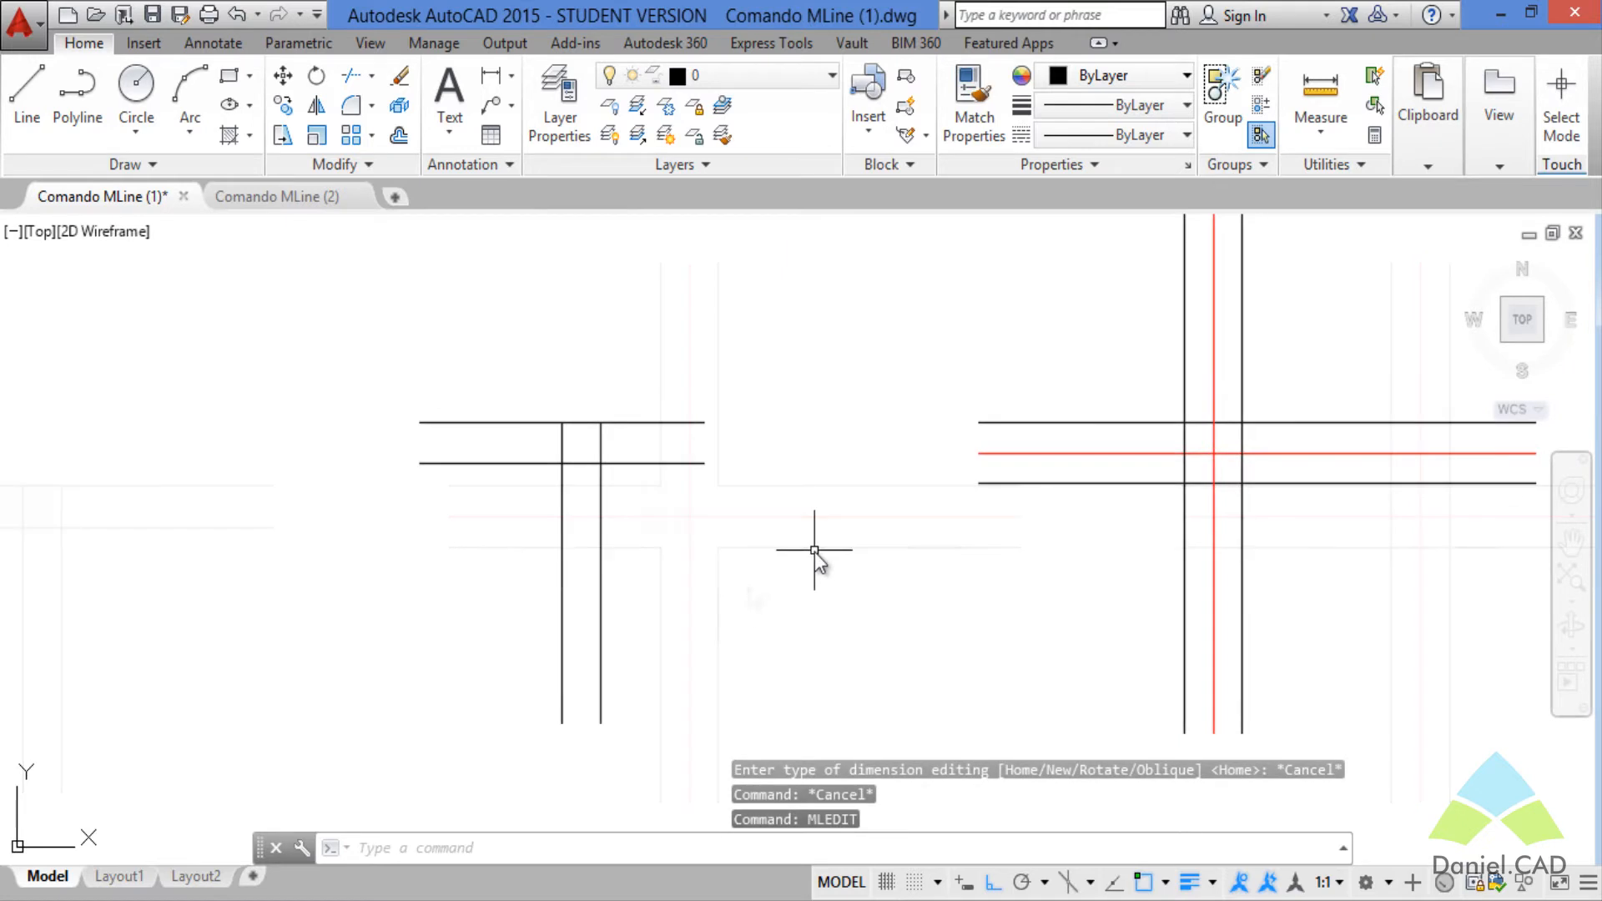
type("mledi")
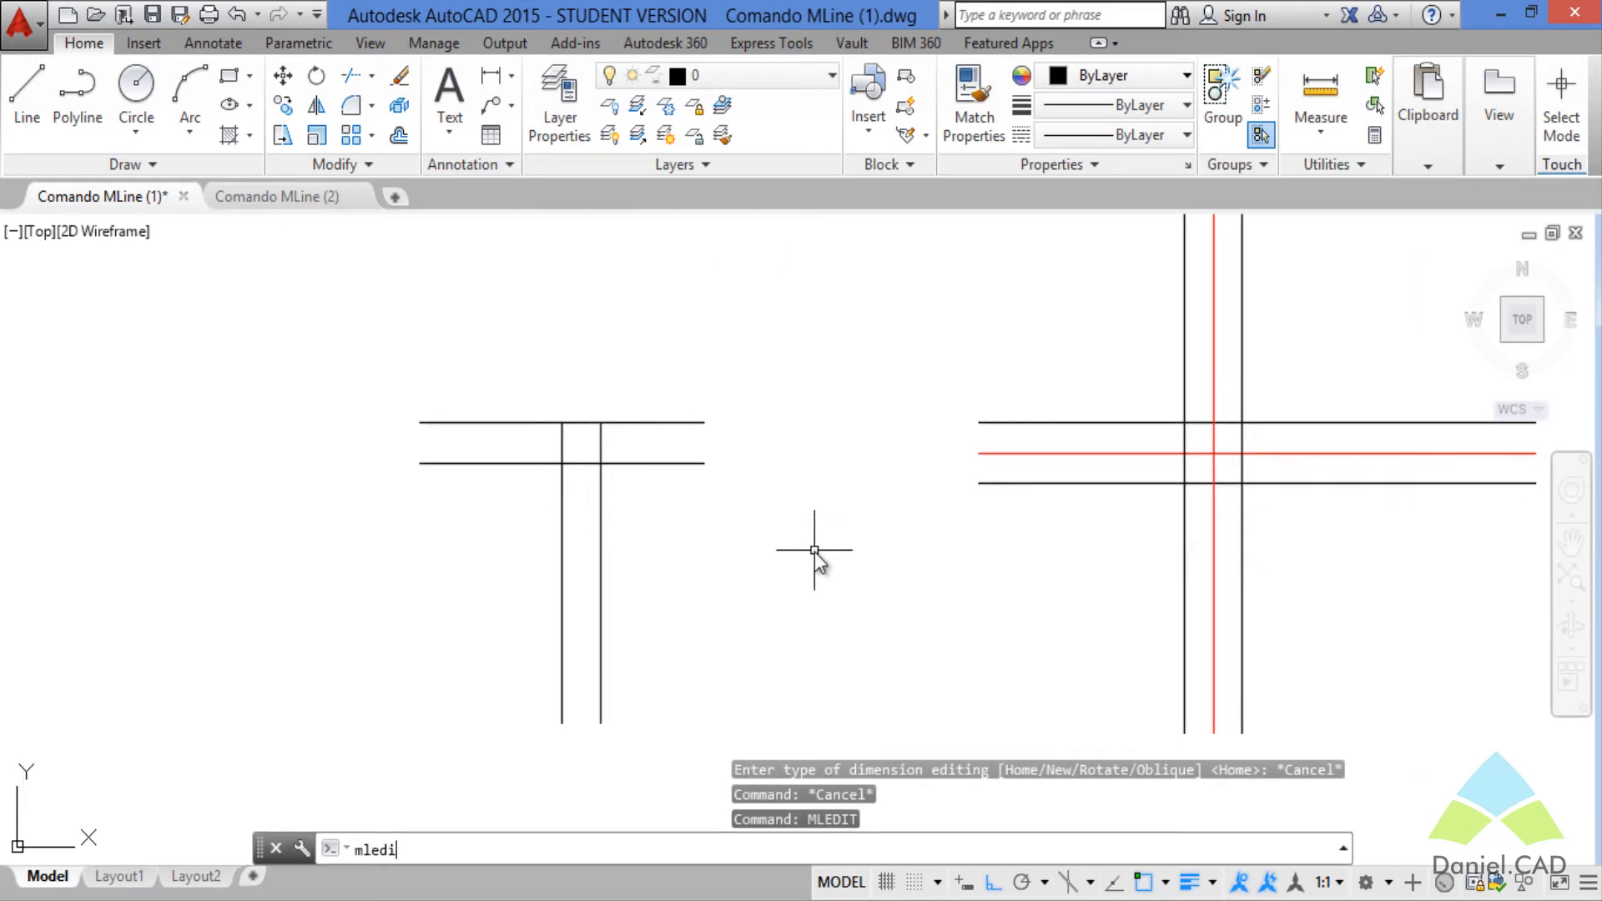
type("t")
key("Return")
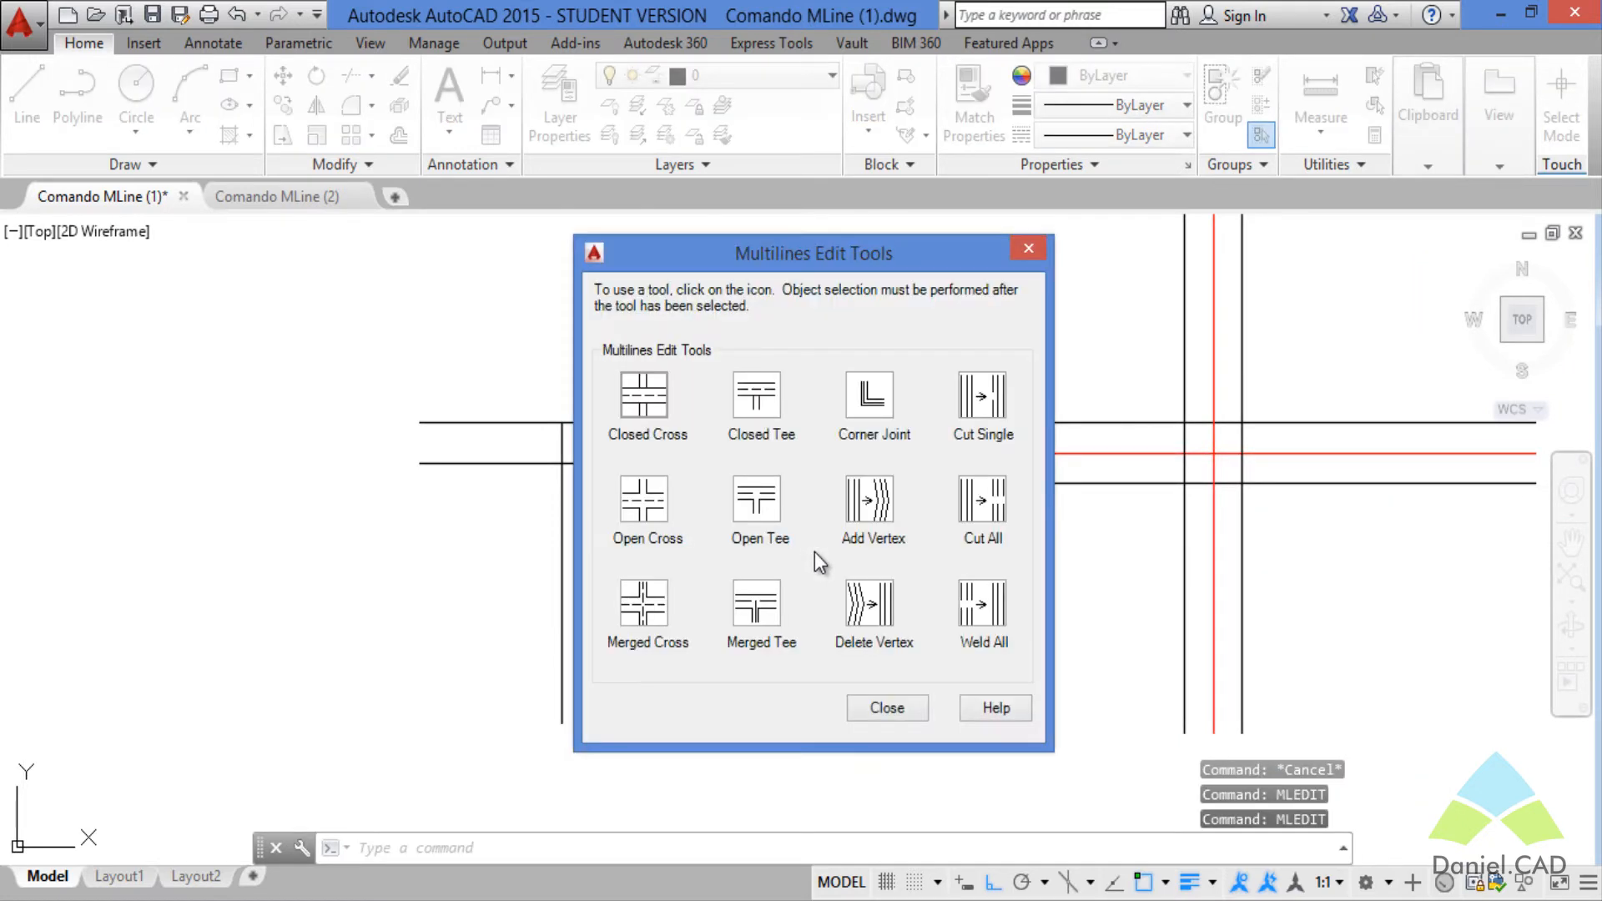
left_click(758, 413)
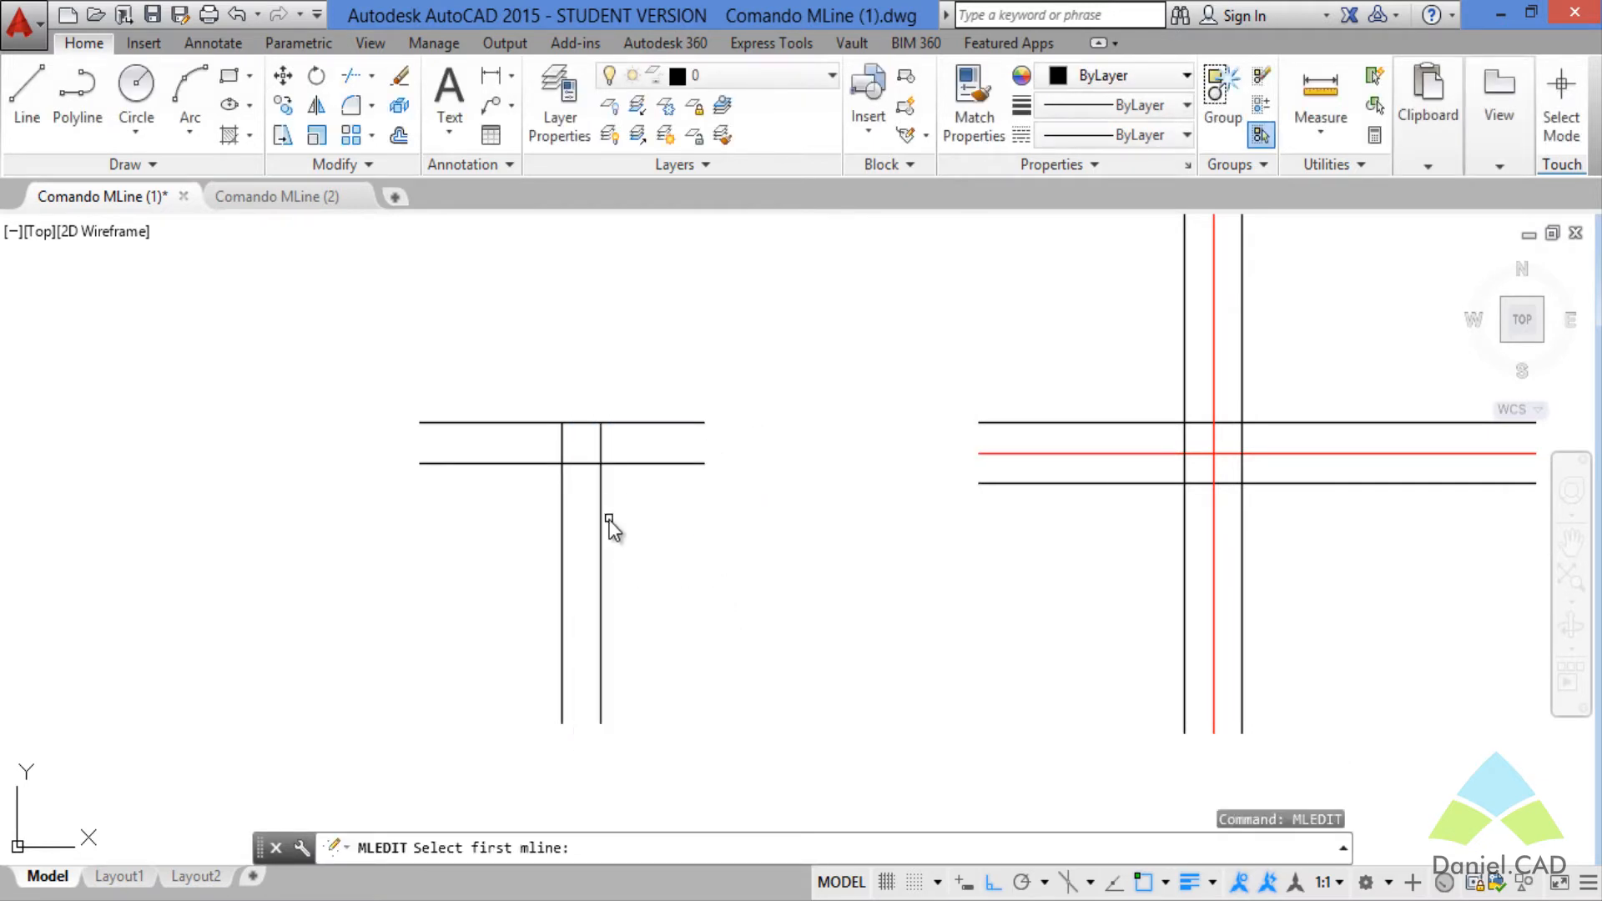
scroll(613, 521, "up", 2)
middle_click_drag(622, 511, 718, 503)
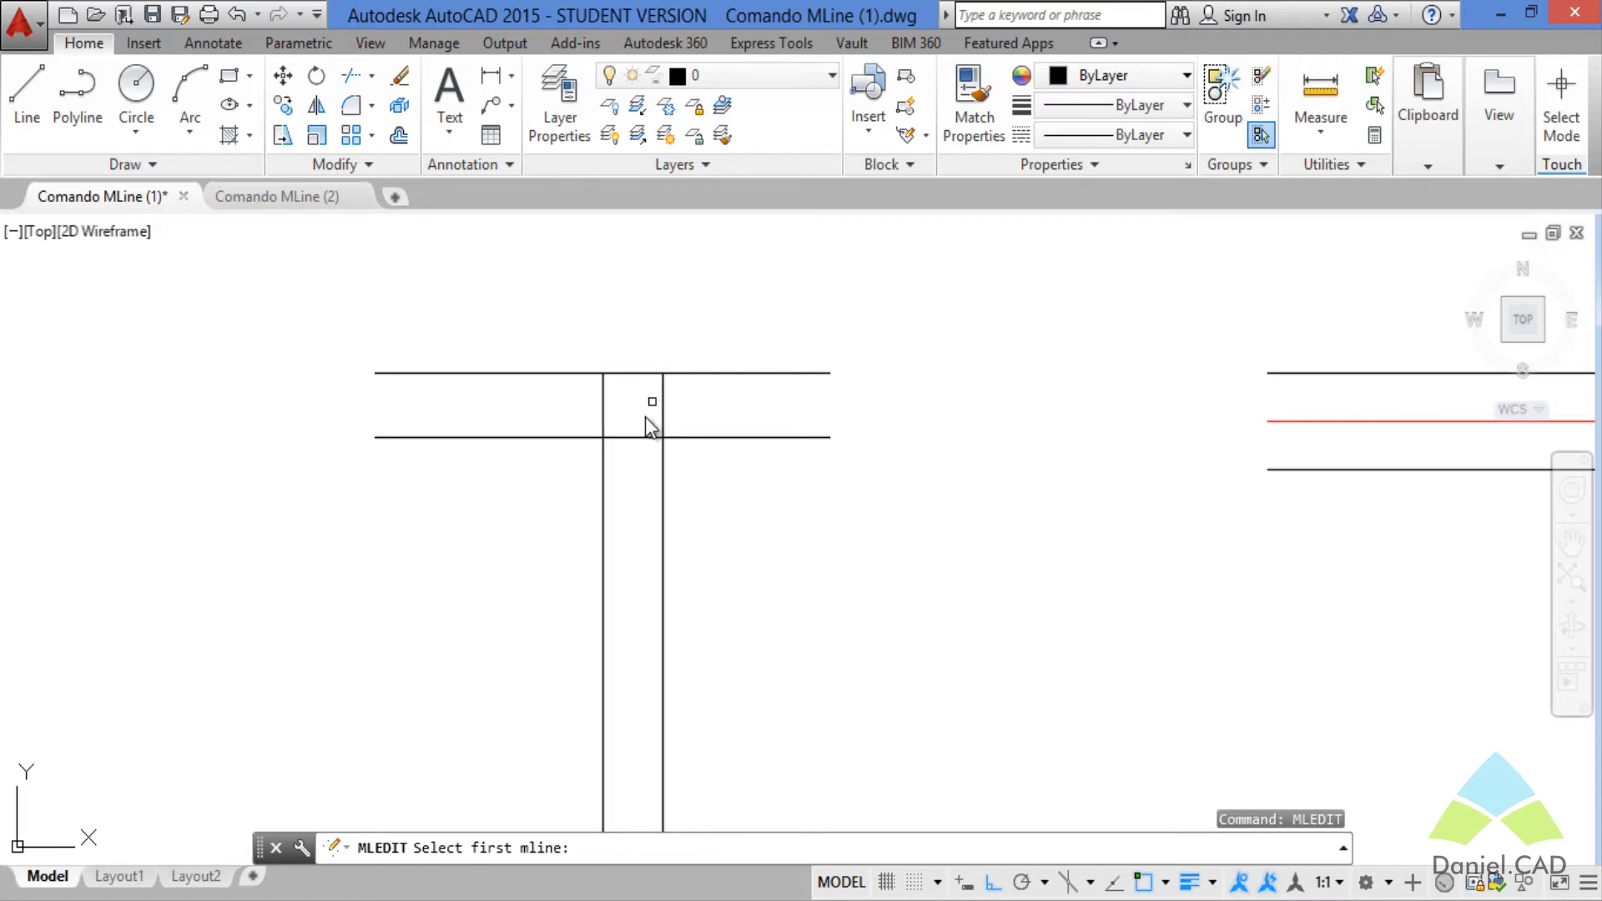
left_click(657, 439)
left_click(698, 439)
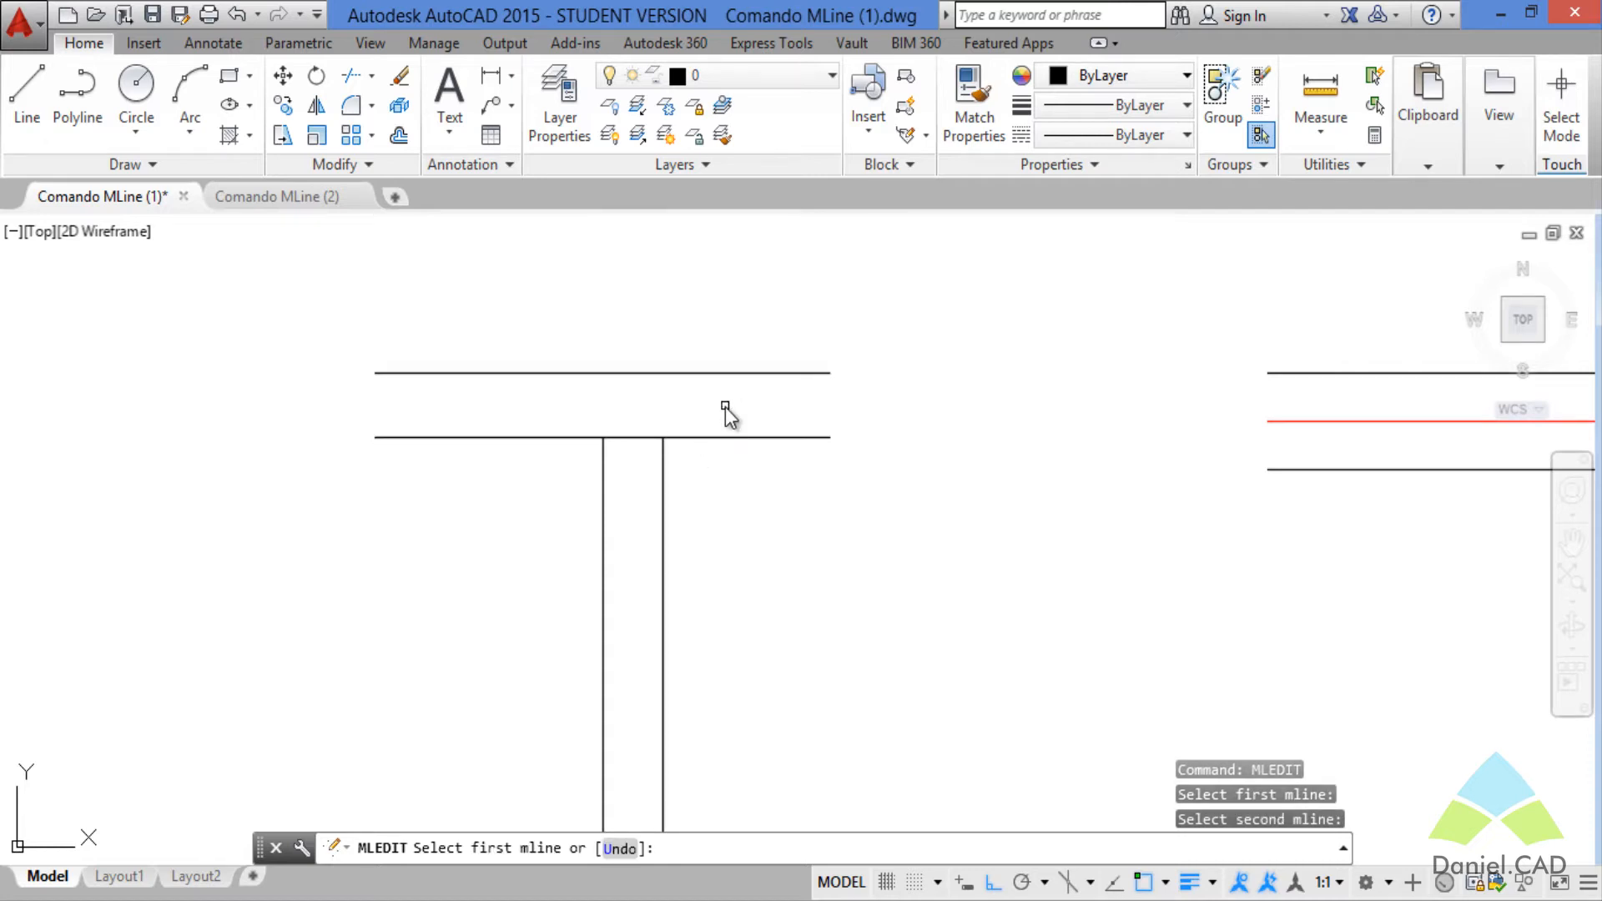
key("Escape")
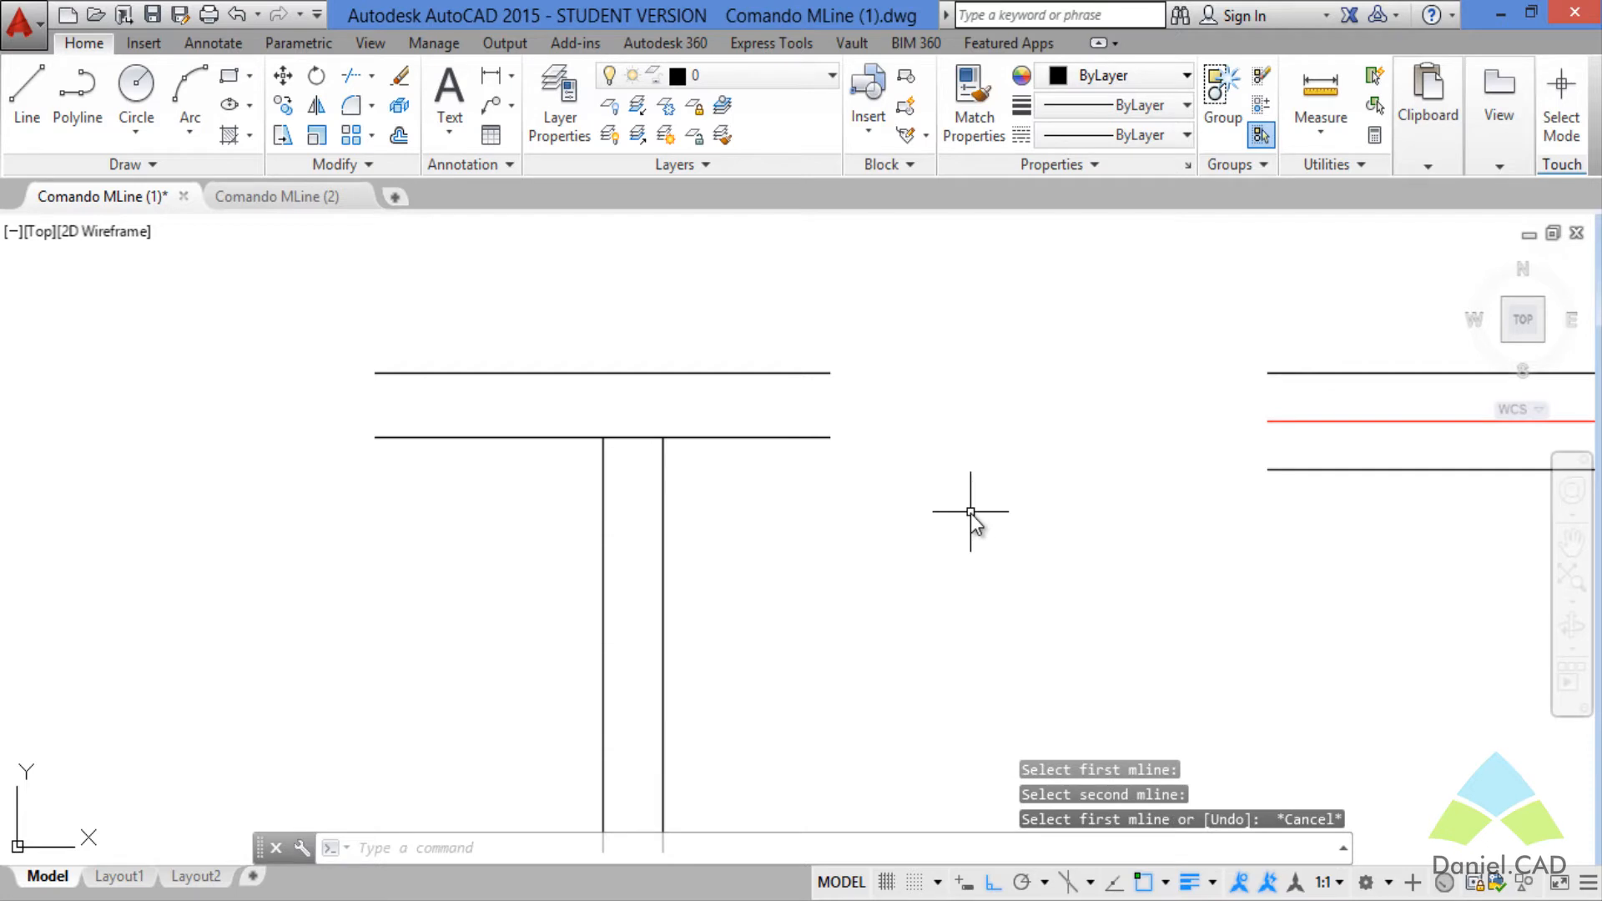
type("medi")
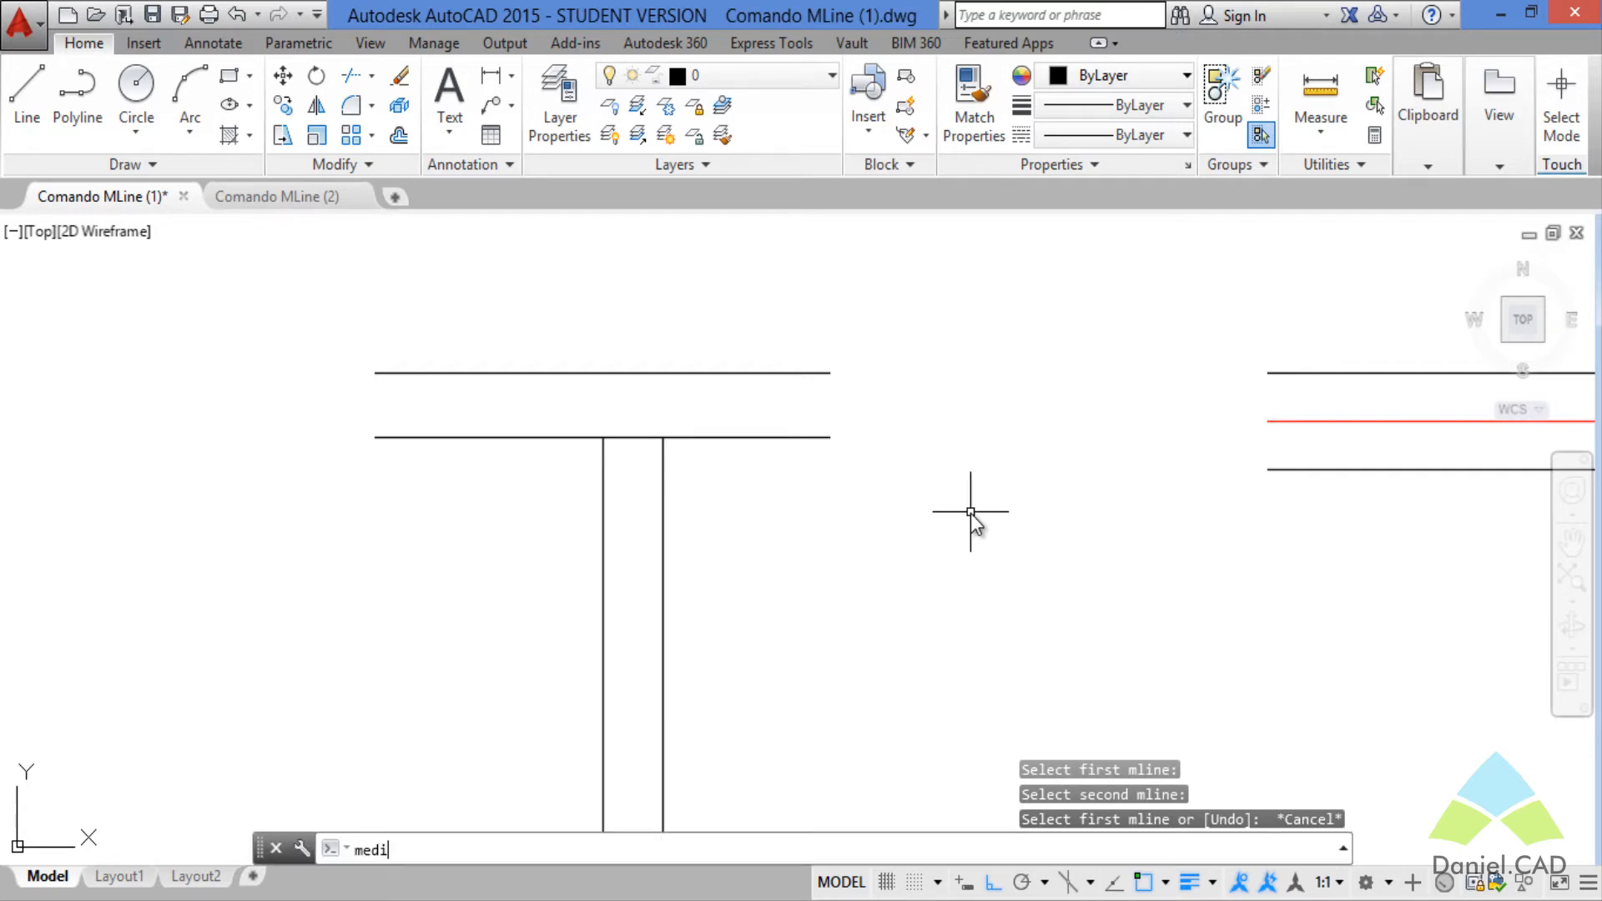
key("BackSpace")
key("BackSpace")
key("BackSpace")
type("ledit")
key("Return")
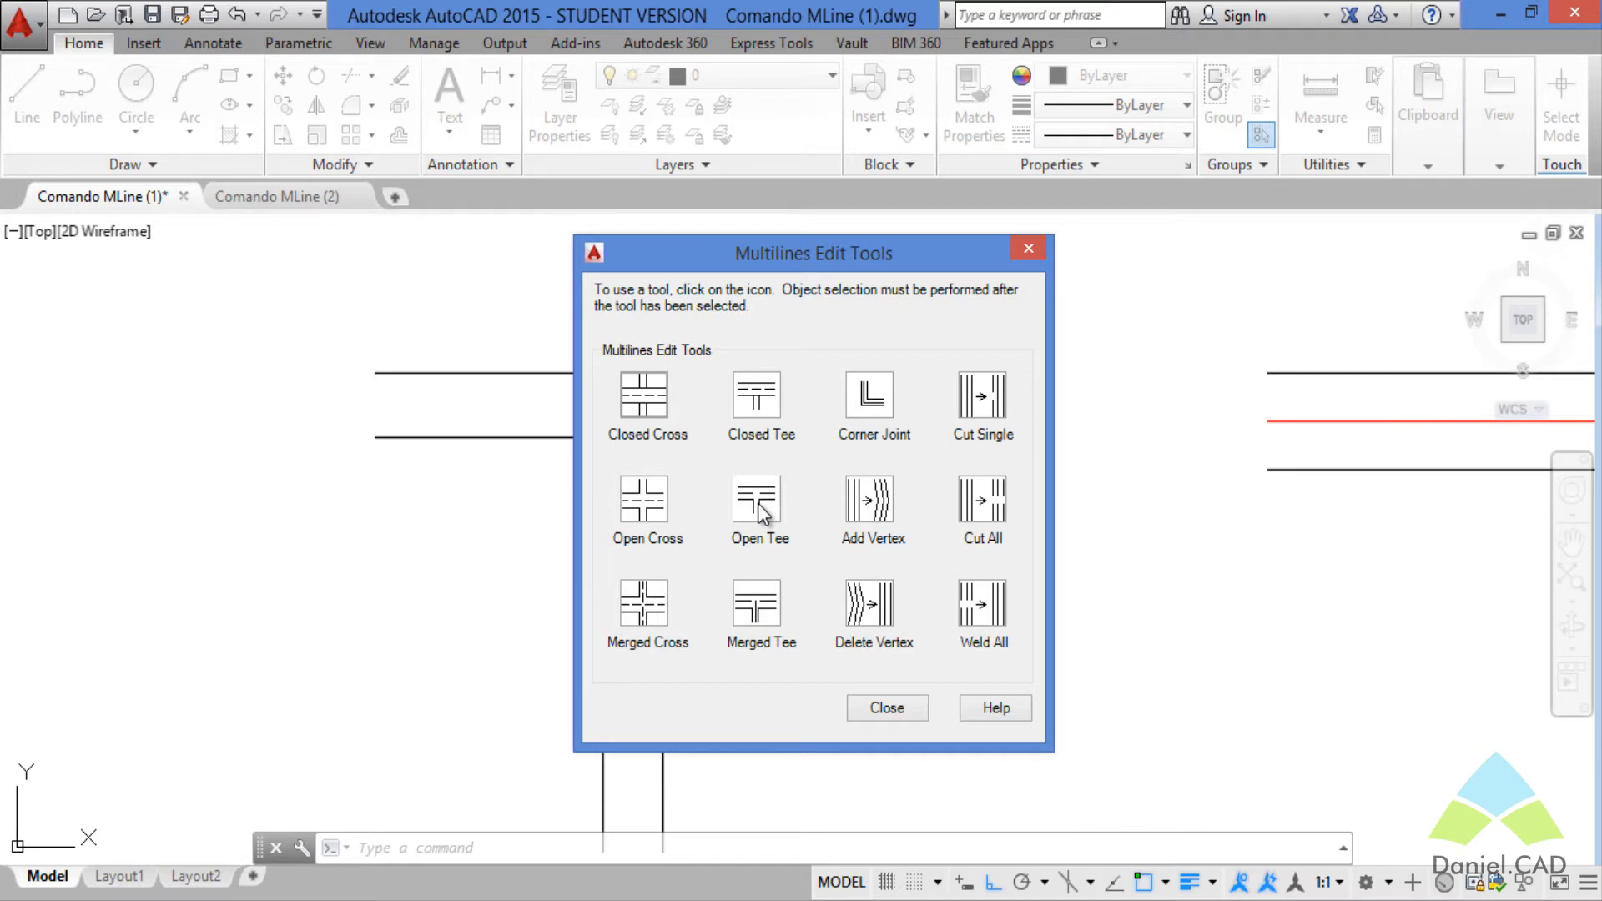
key("Escape")
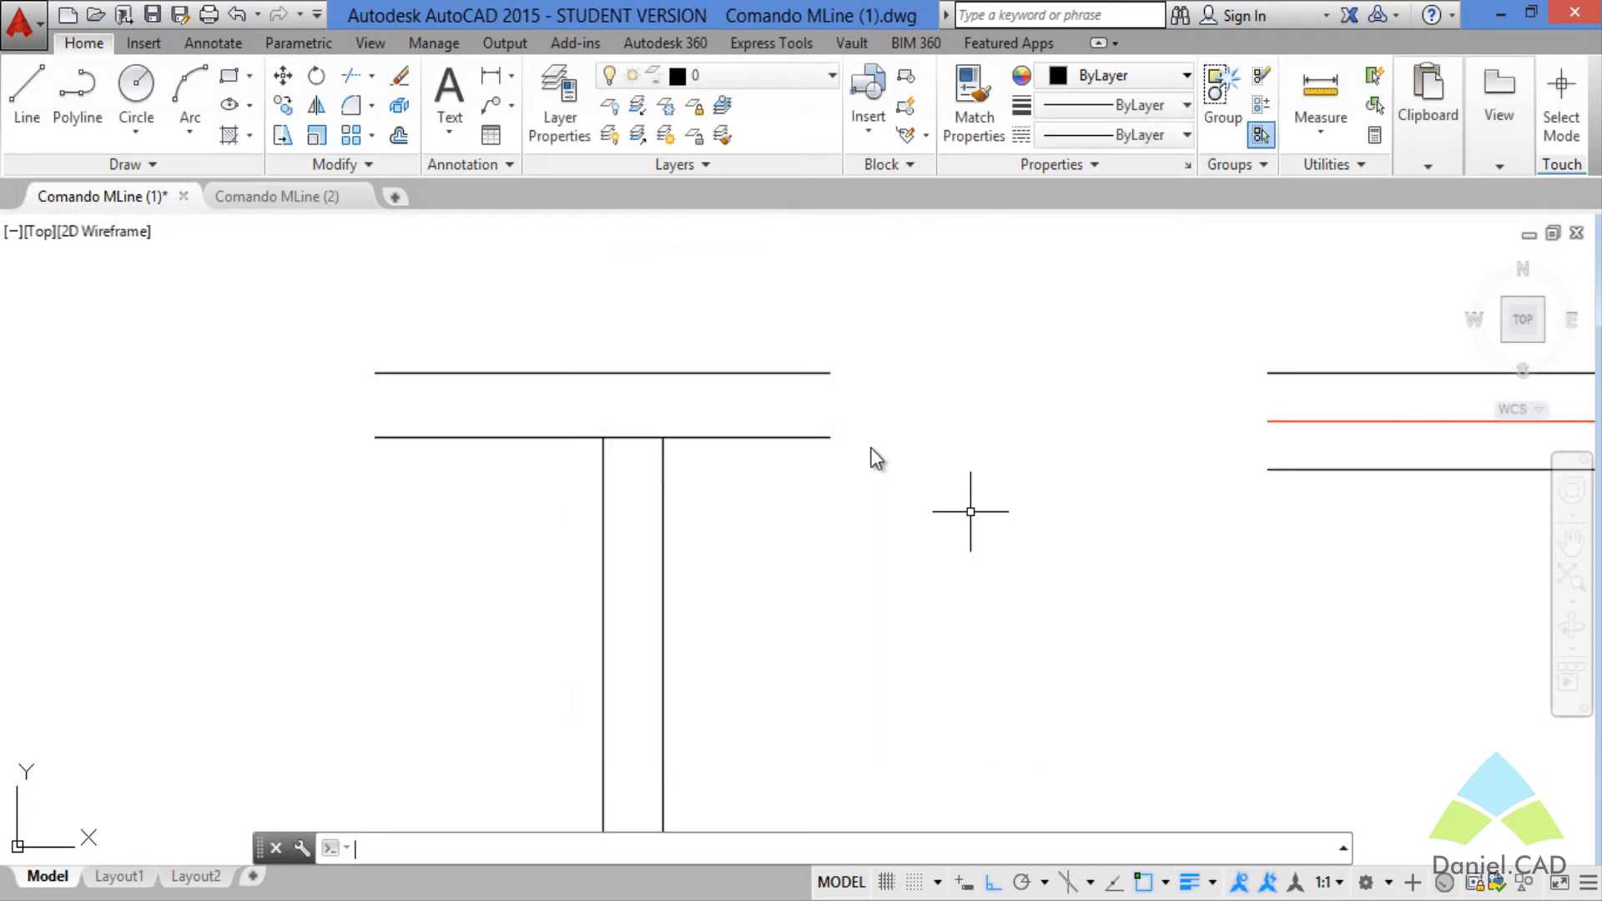
- Undo the closed tee and apply MLEDIT's Open Tee to the same T-shaped intersection, selecting the vertical multiline first and the horizontal second
key("ctrl+z")
key("ctrl+z")
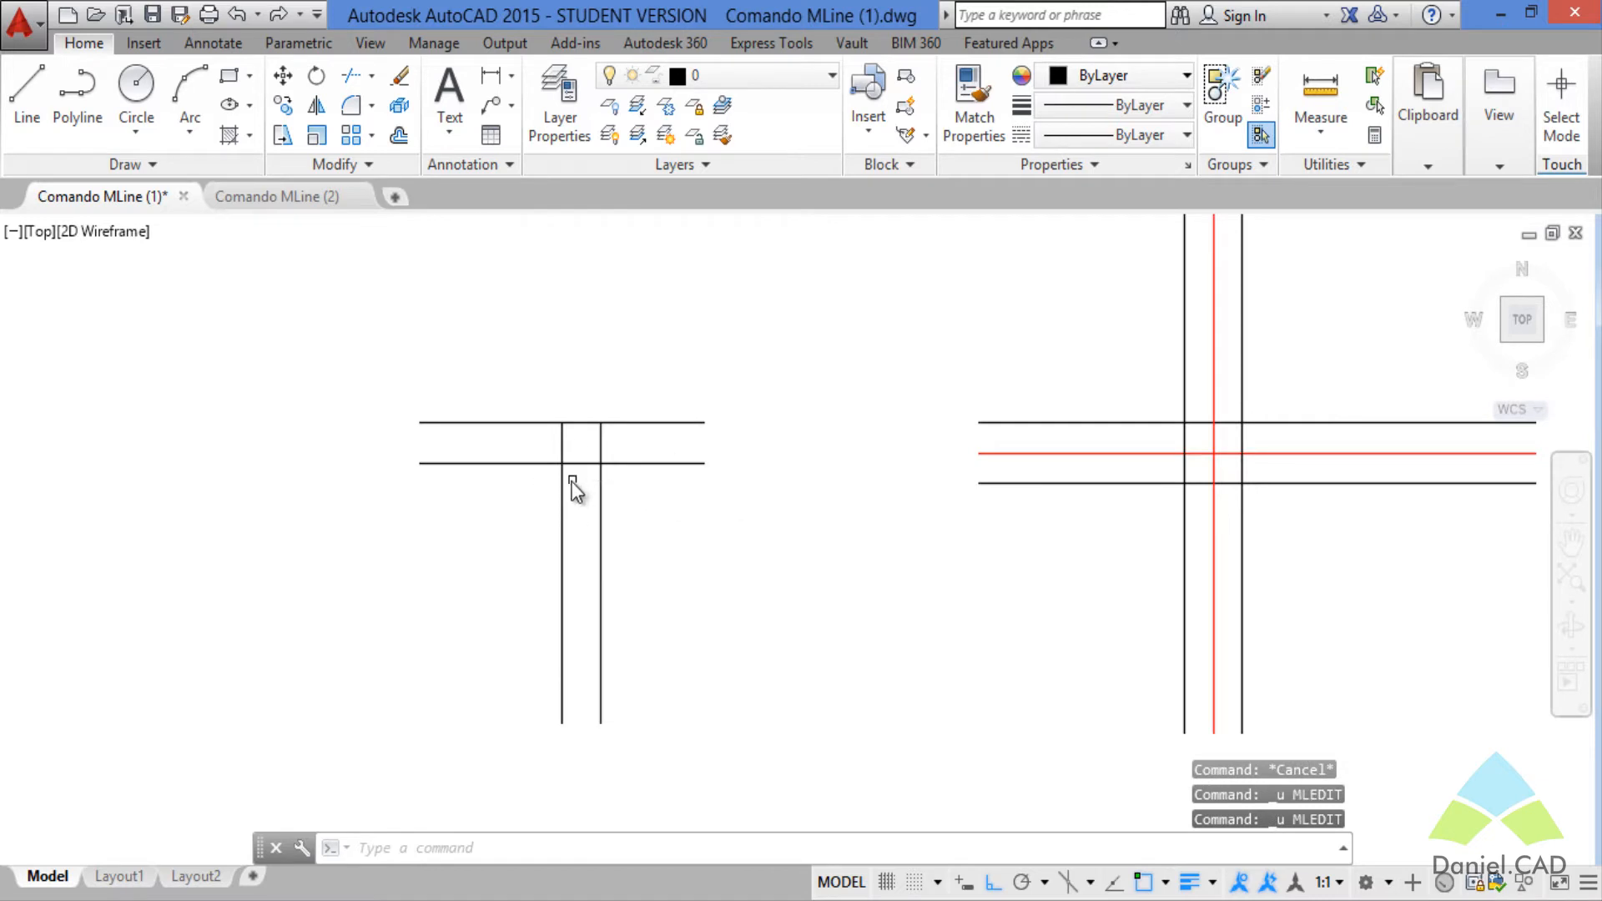
scroll(573, 484, "up", 2)
middle_click_drag(630, 454, 656, 454)
type("mledit")
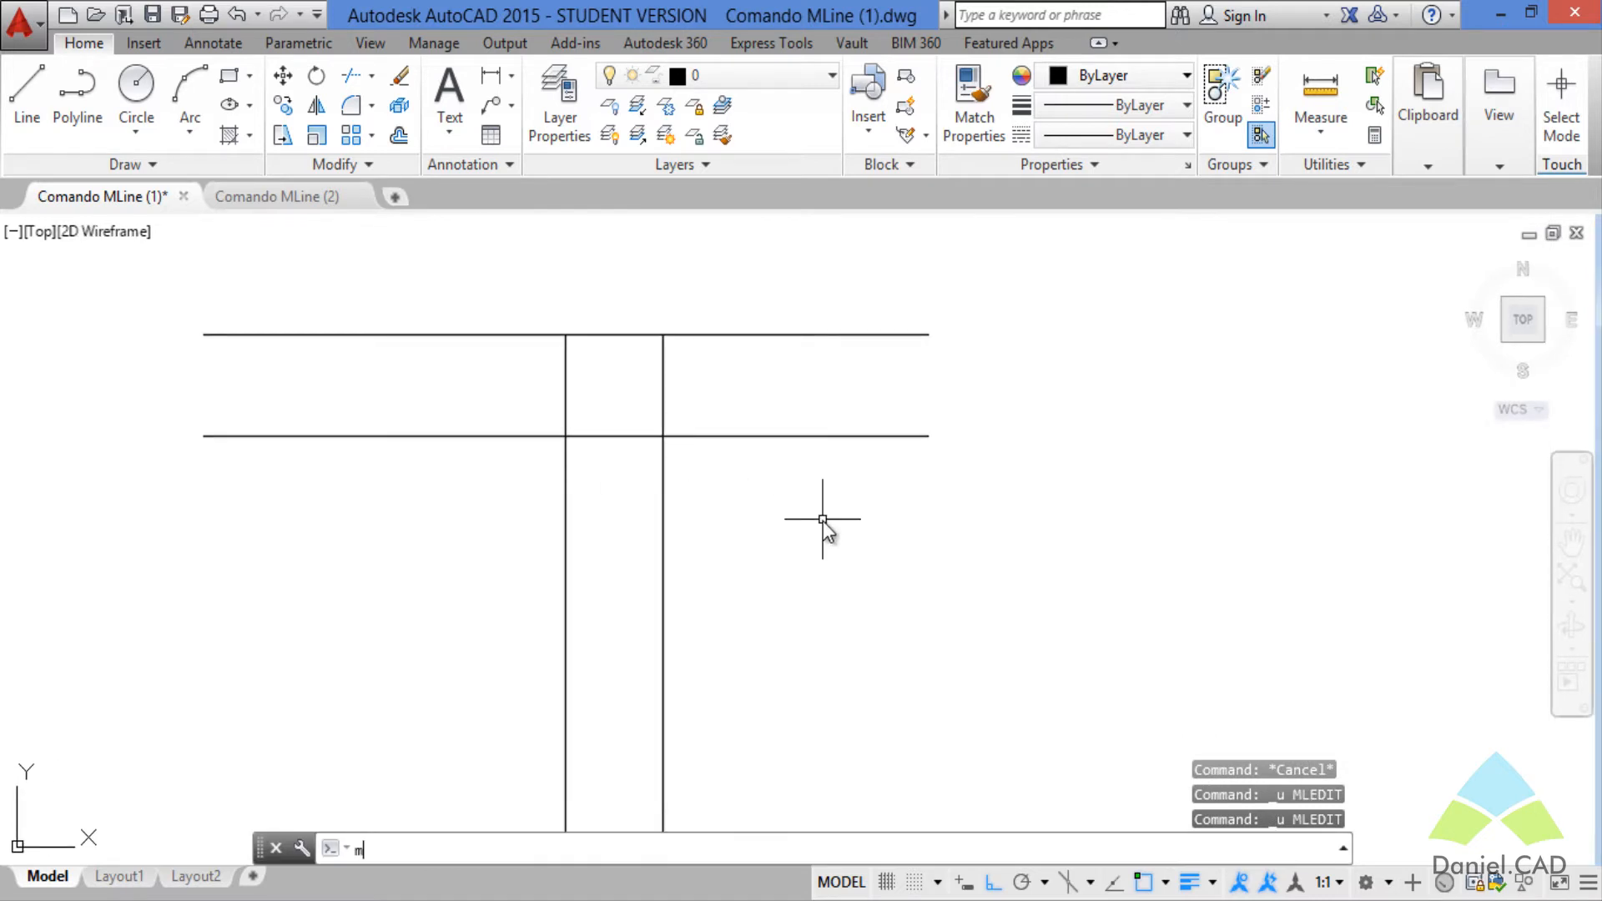
key("Return")
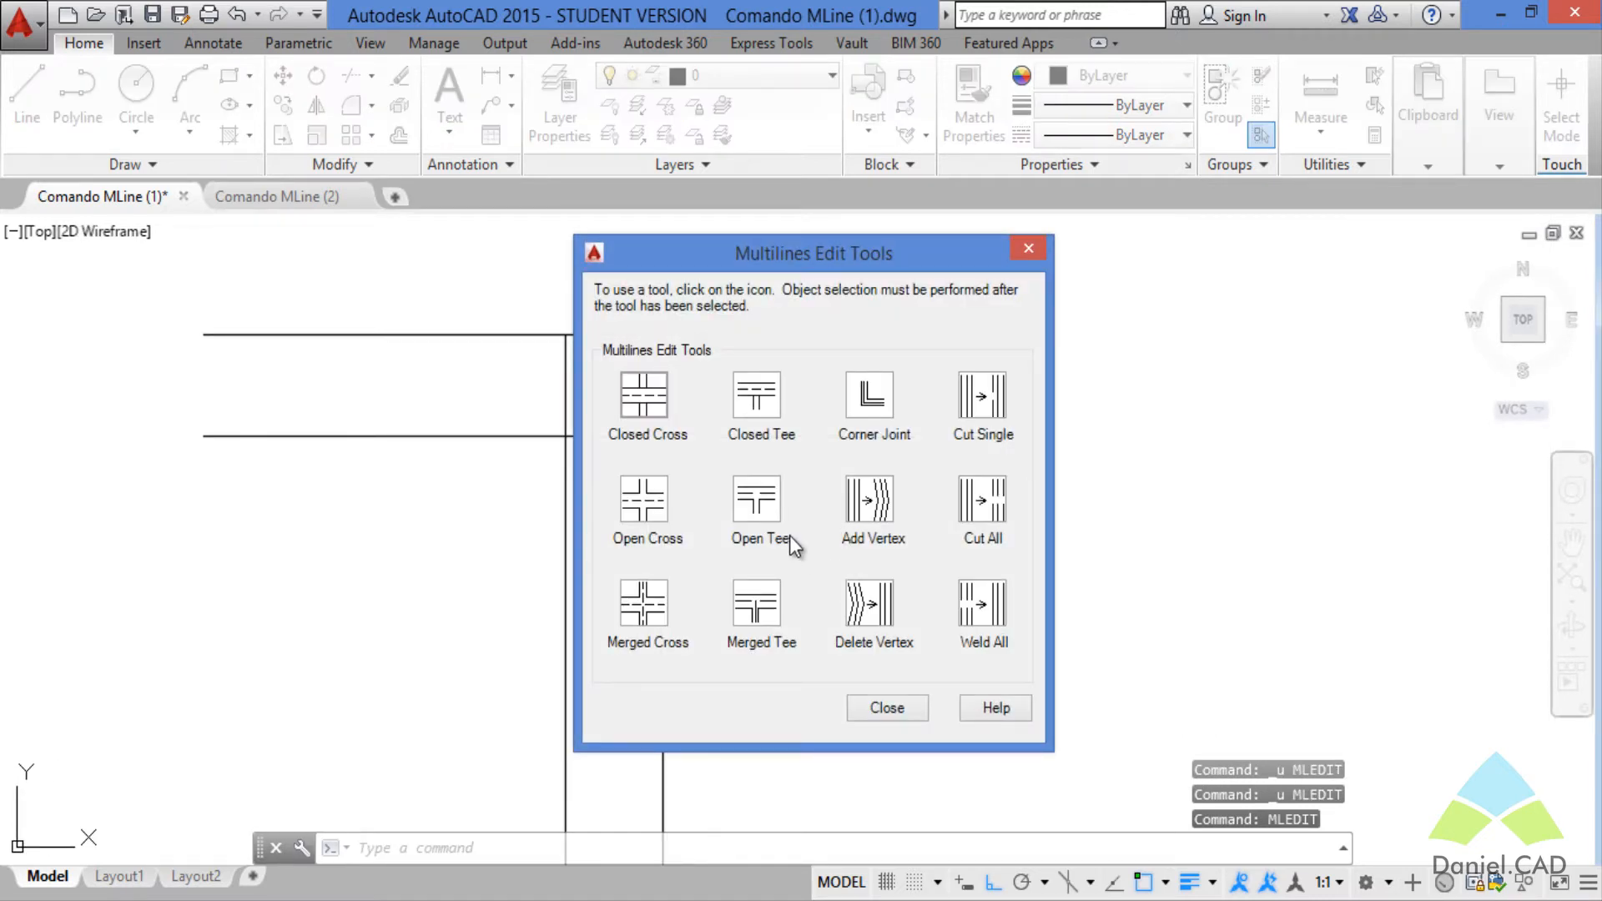
left_click(762, 512)
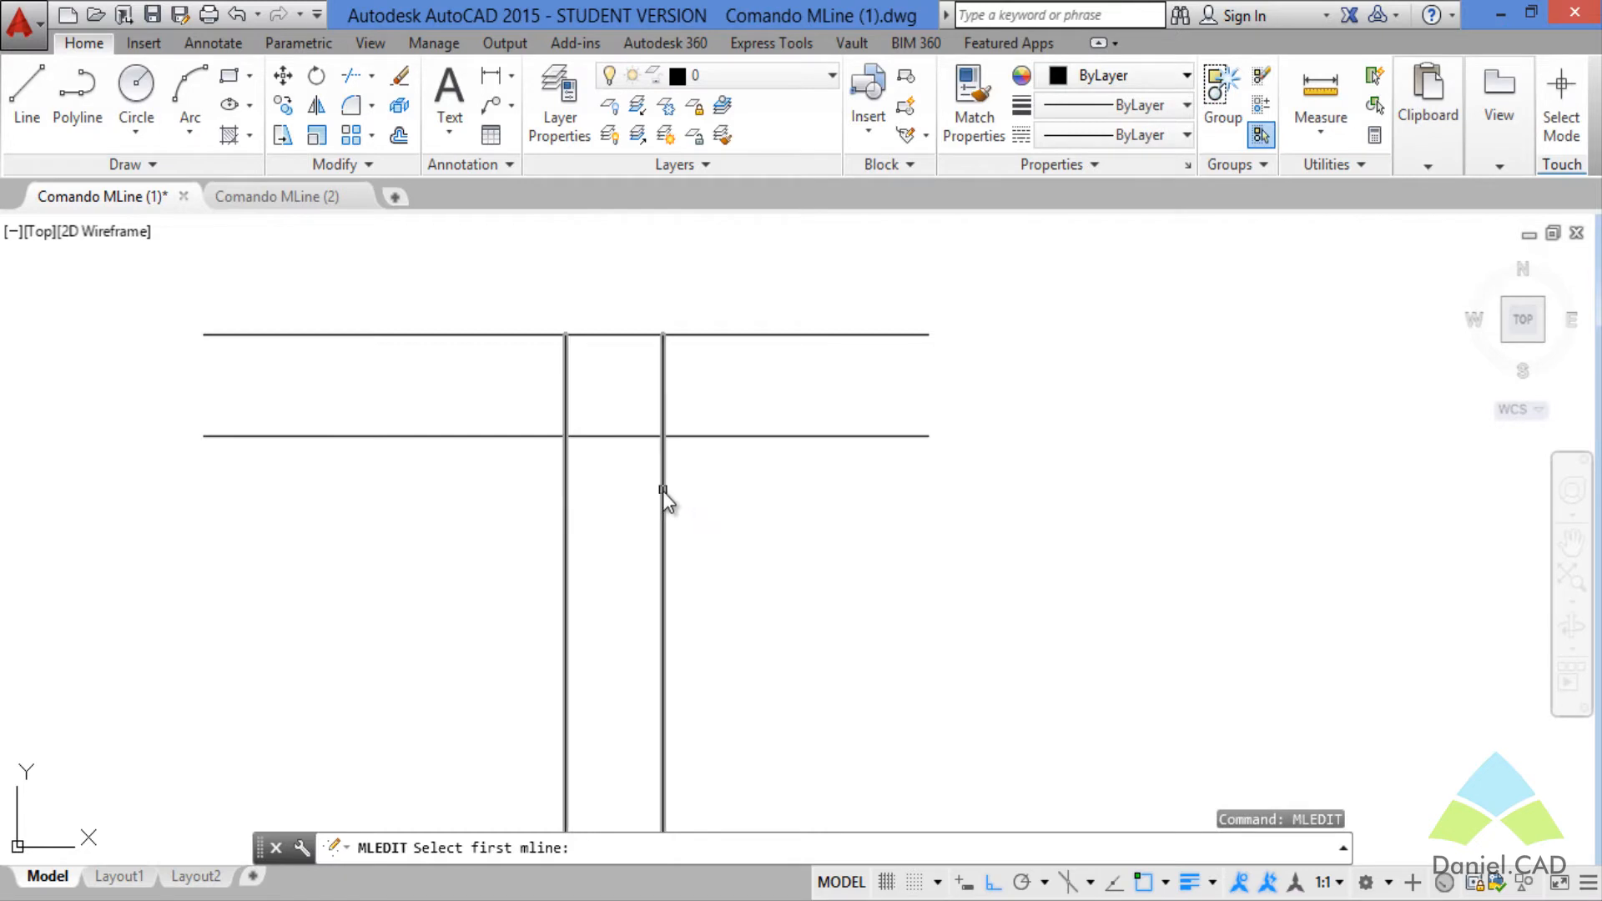
left_click(662, 491)
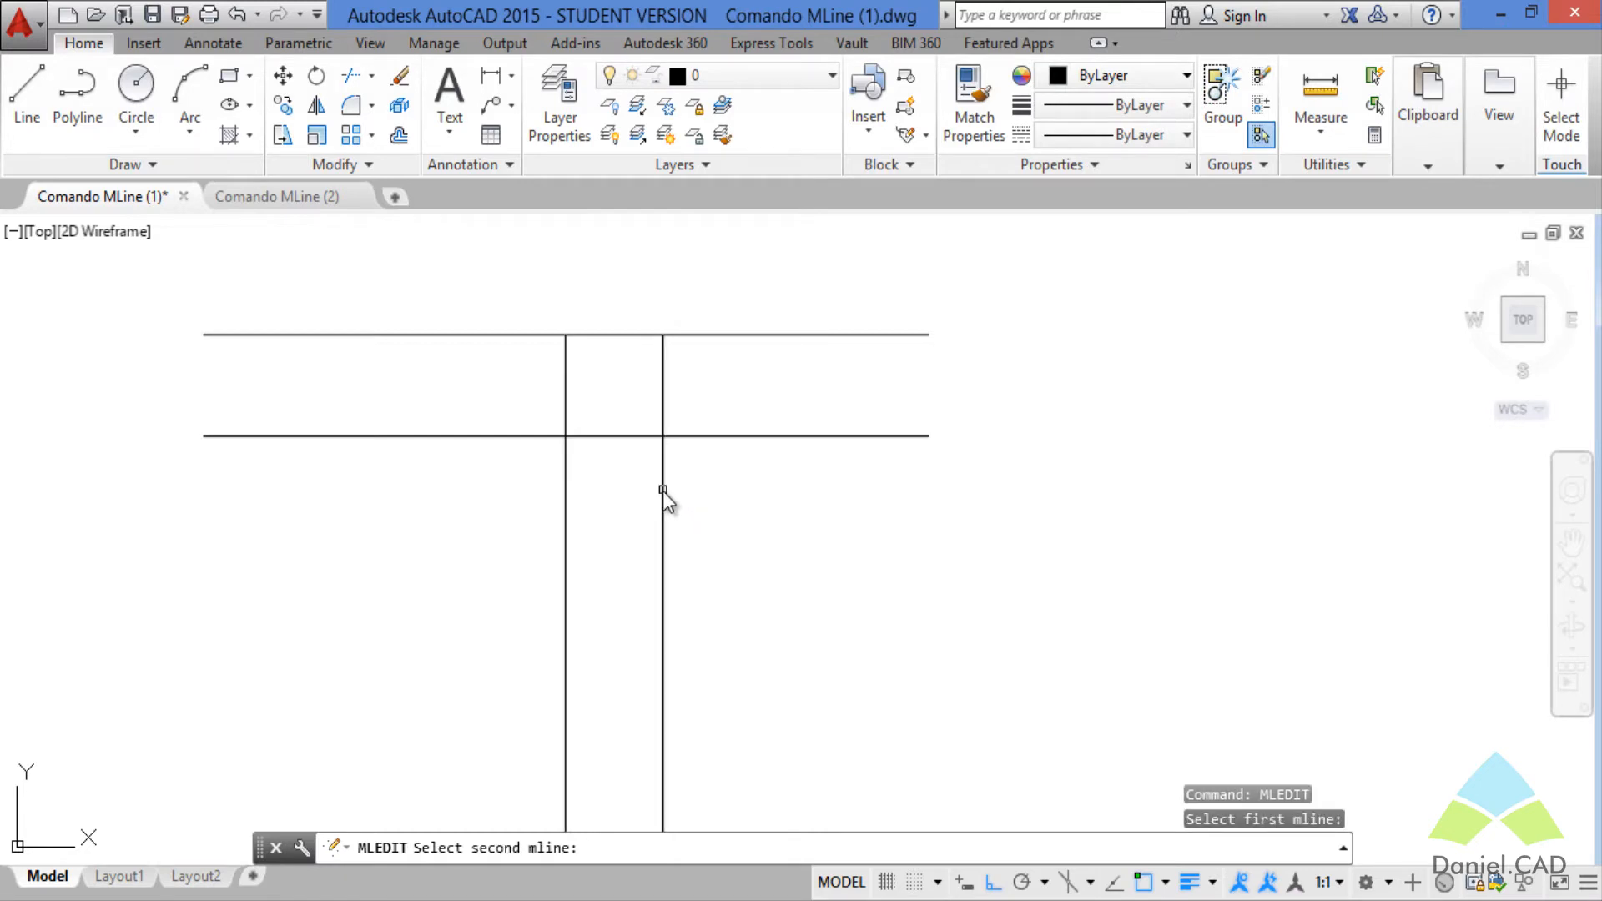
left_click(699, 439)
key("Escape")
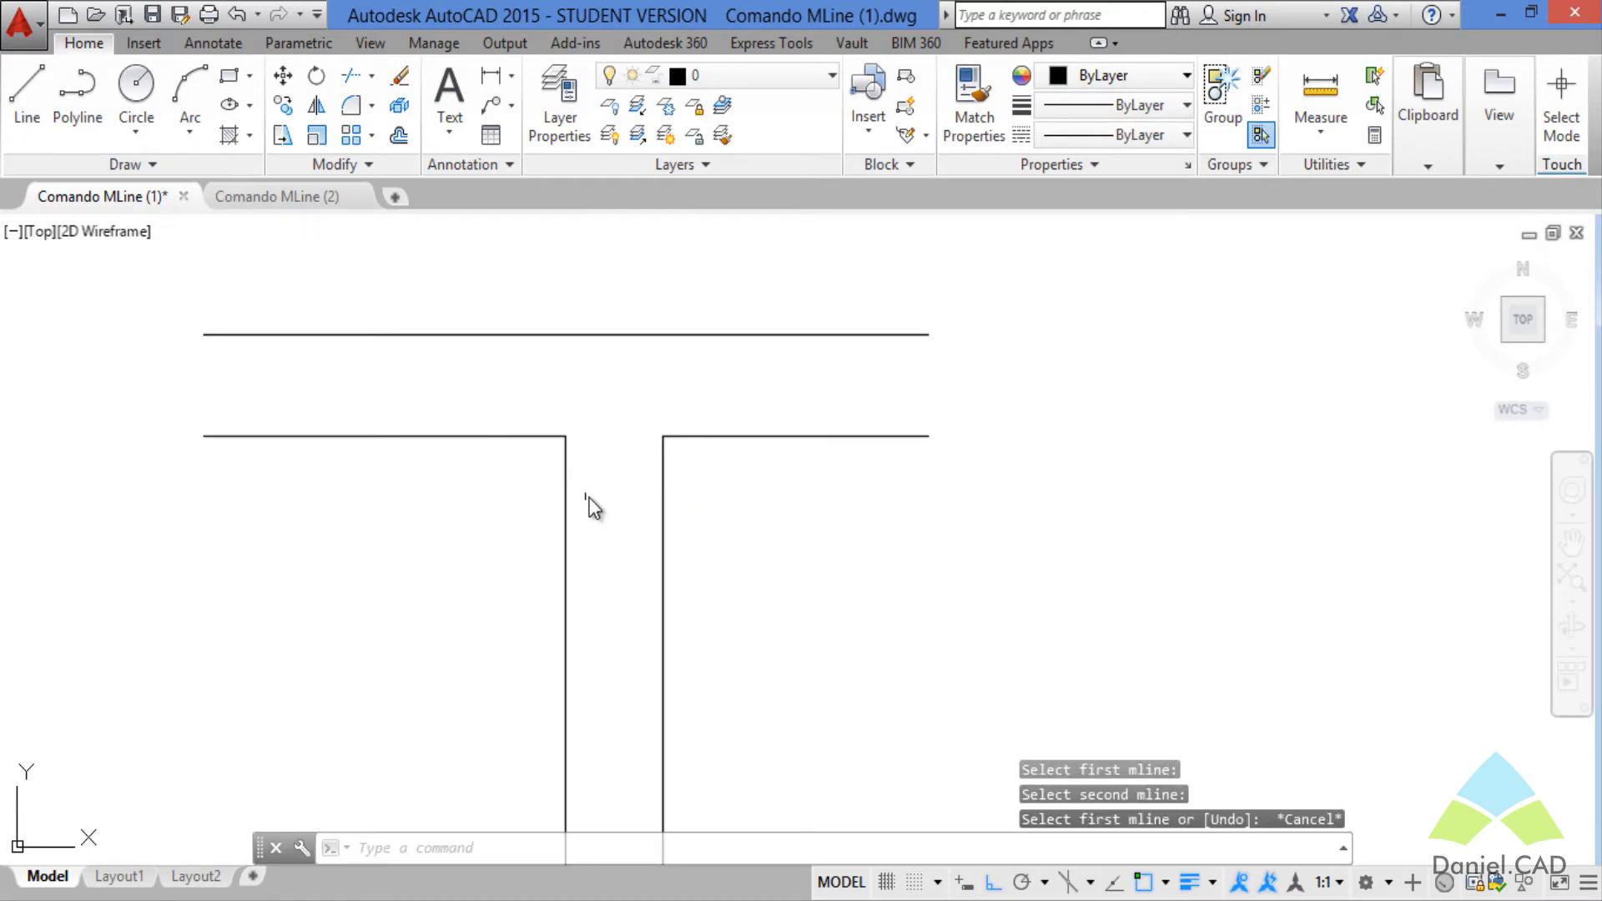
middle_click_drag(599, 477, 610, 438)
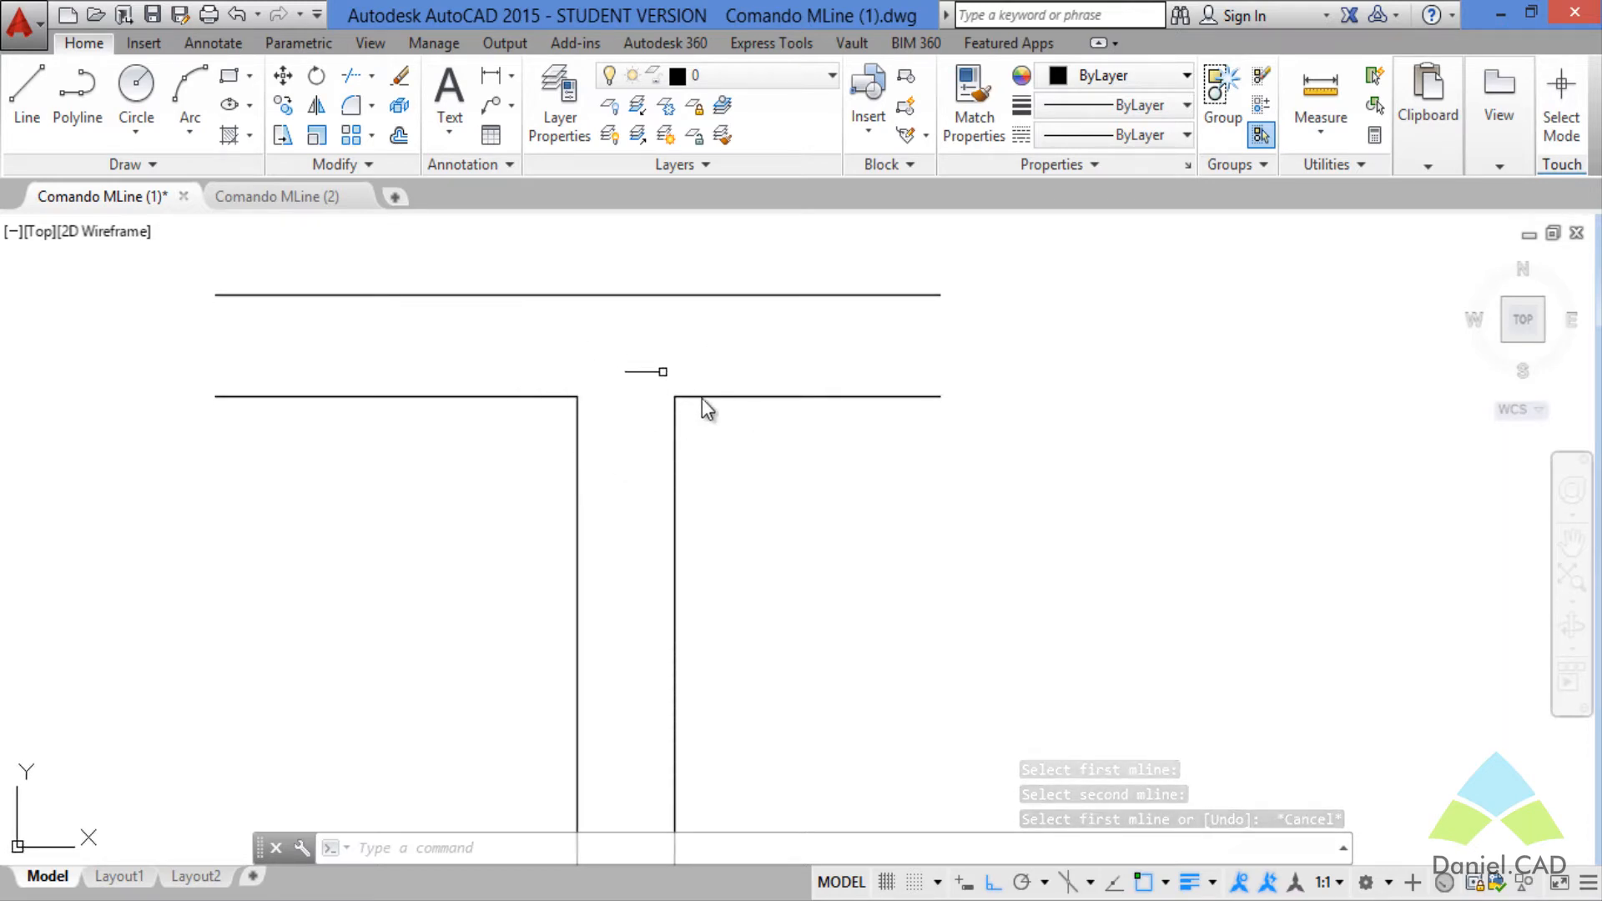
- Apply MLEDIT's Merged Tee to the left three-line crossing with red centre lines, selecting the vertical multiline first and the horizontal second
scroll(799, 529, "down", 4)
middle_click_drag(1079, 572, 726, 558)
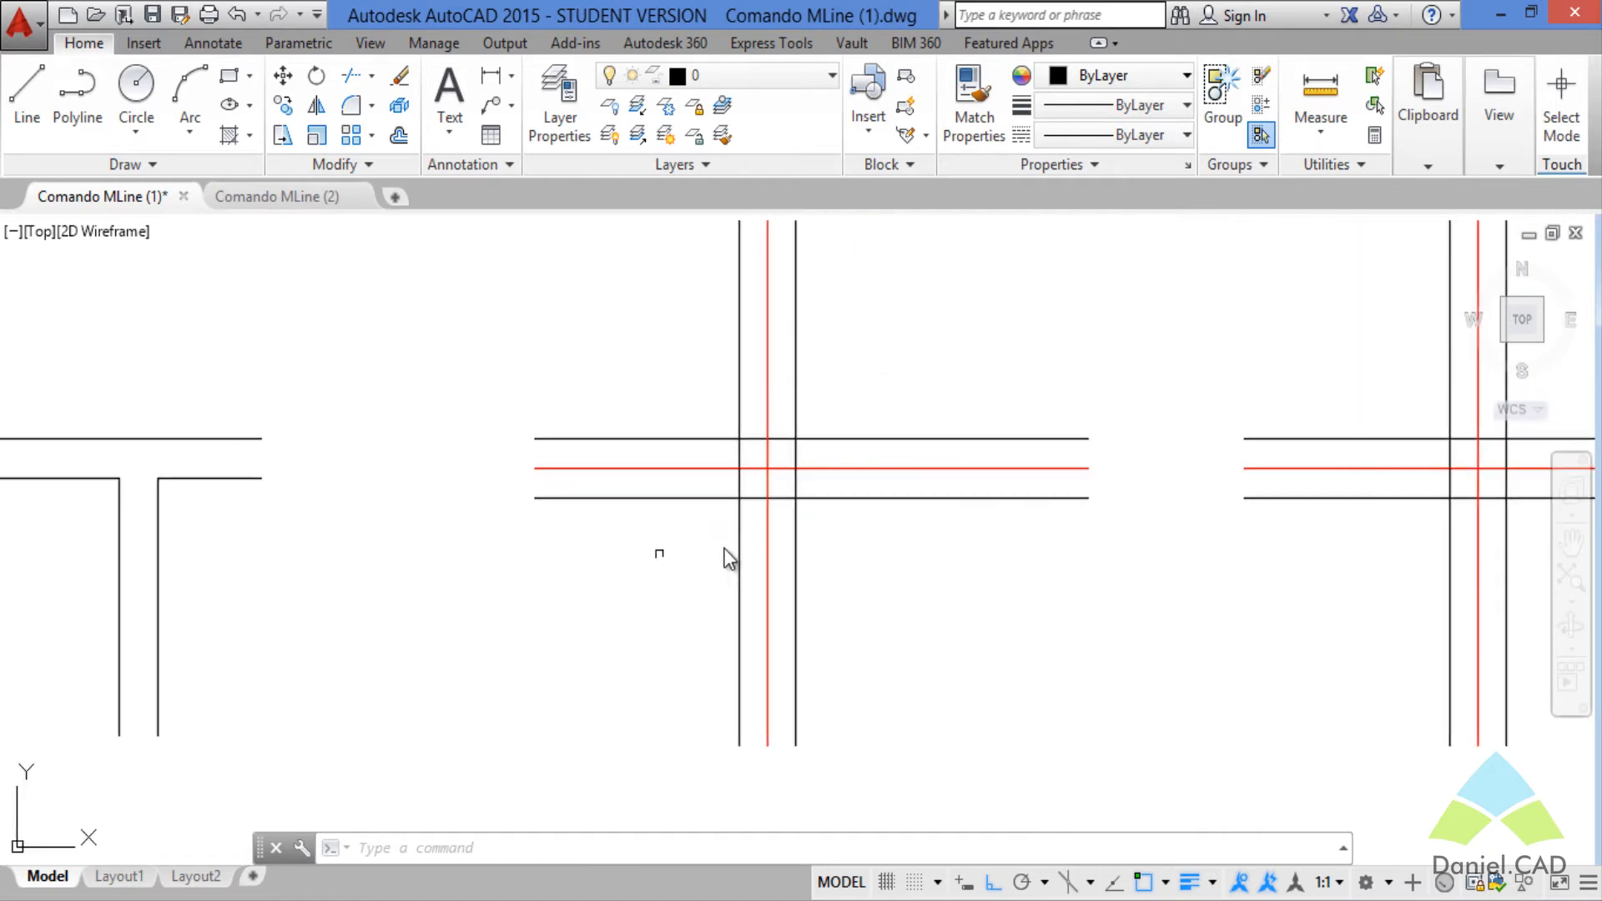
middle_click_drag(834, 551, 780, 548)
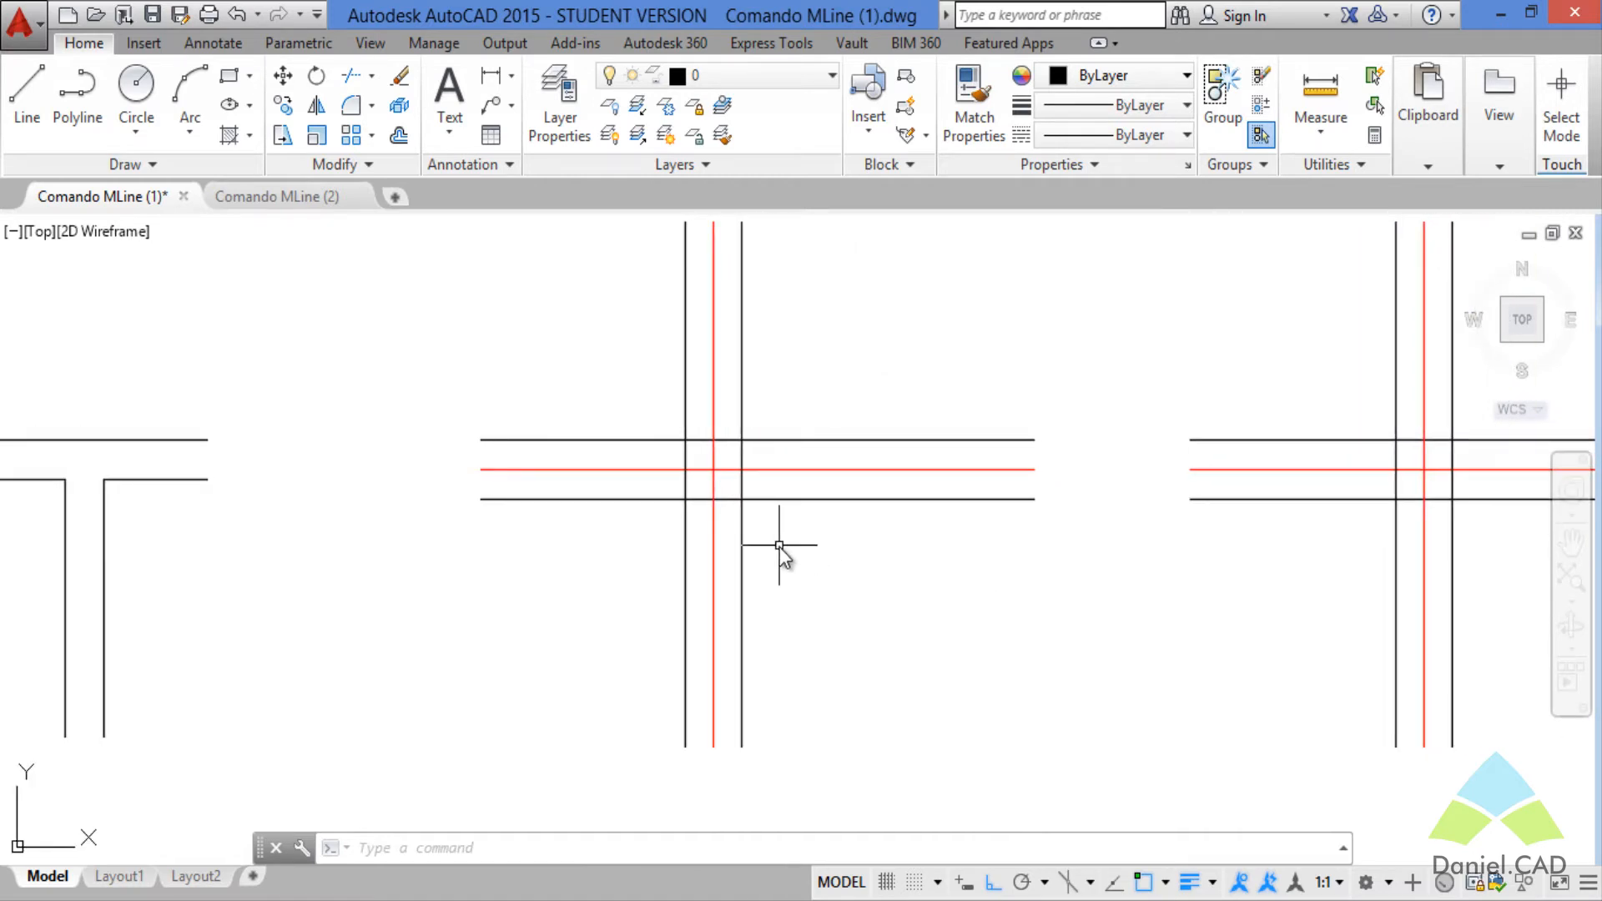
type("mledit")
key("Return")
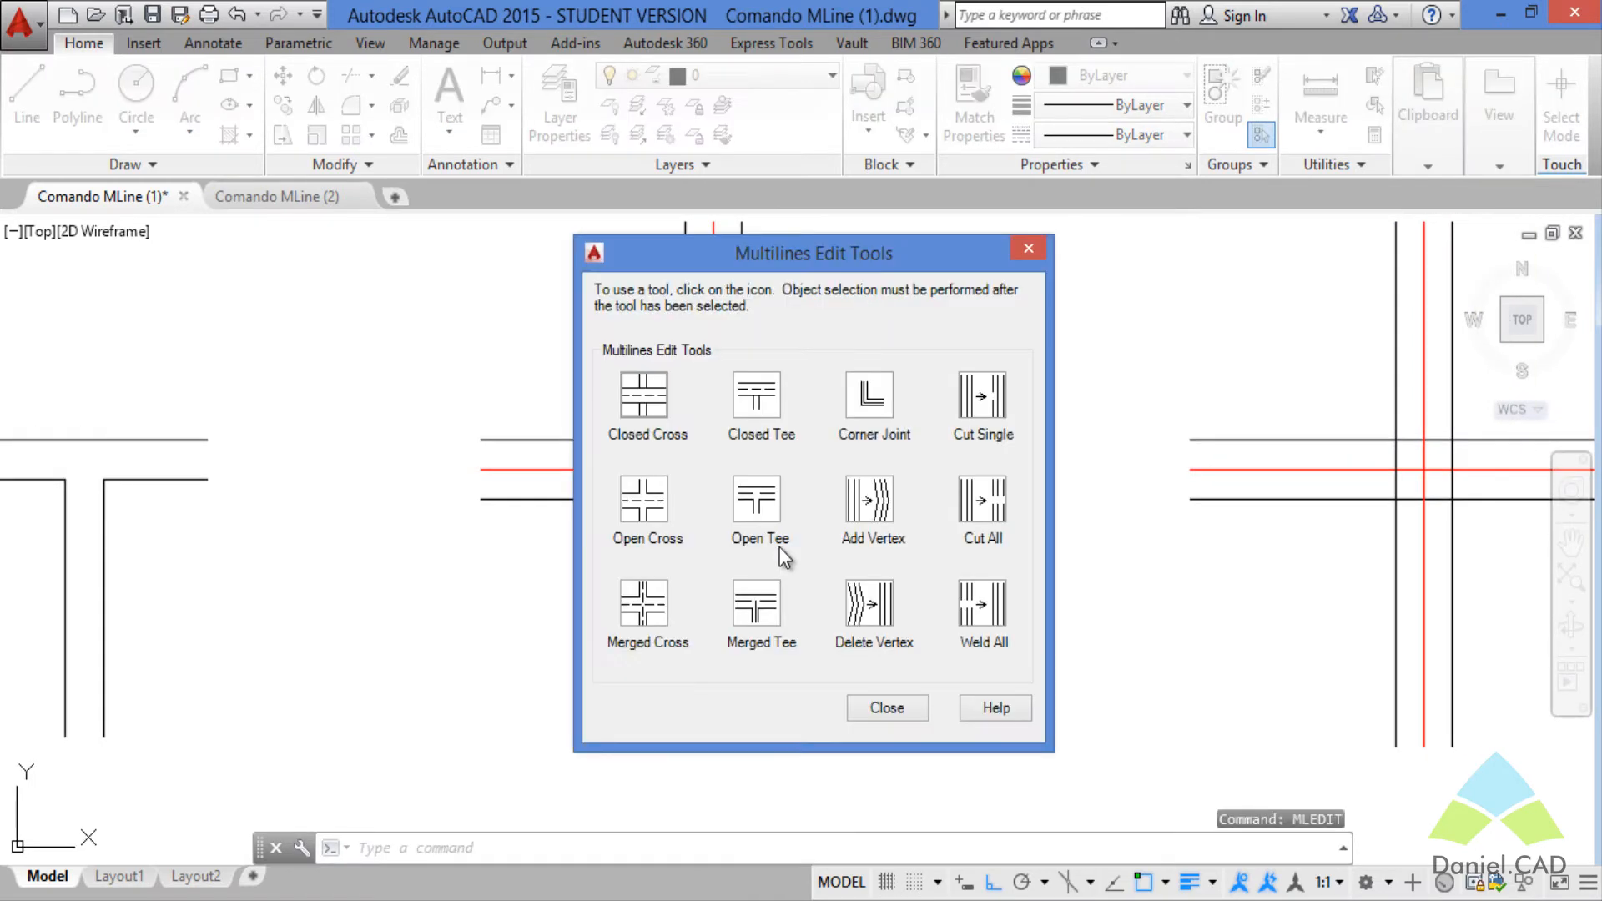
left_click(760, 611)
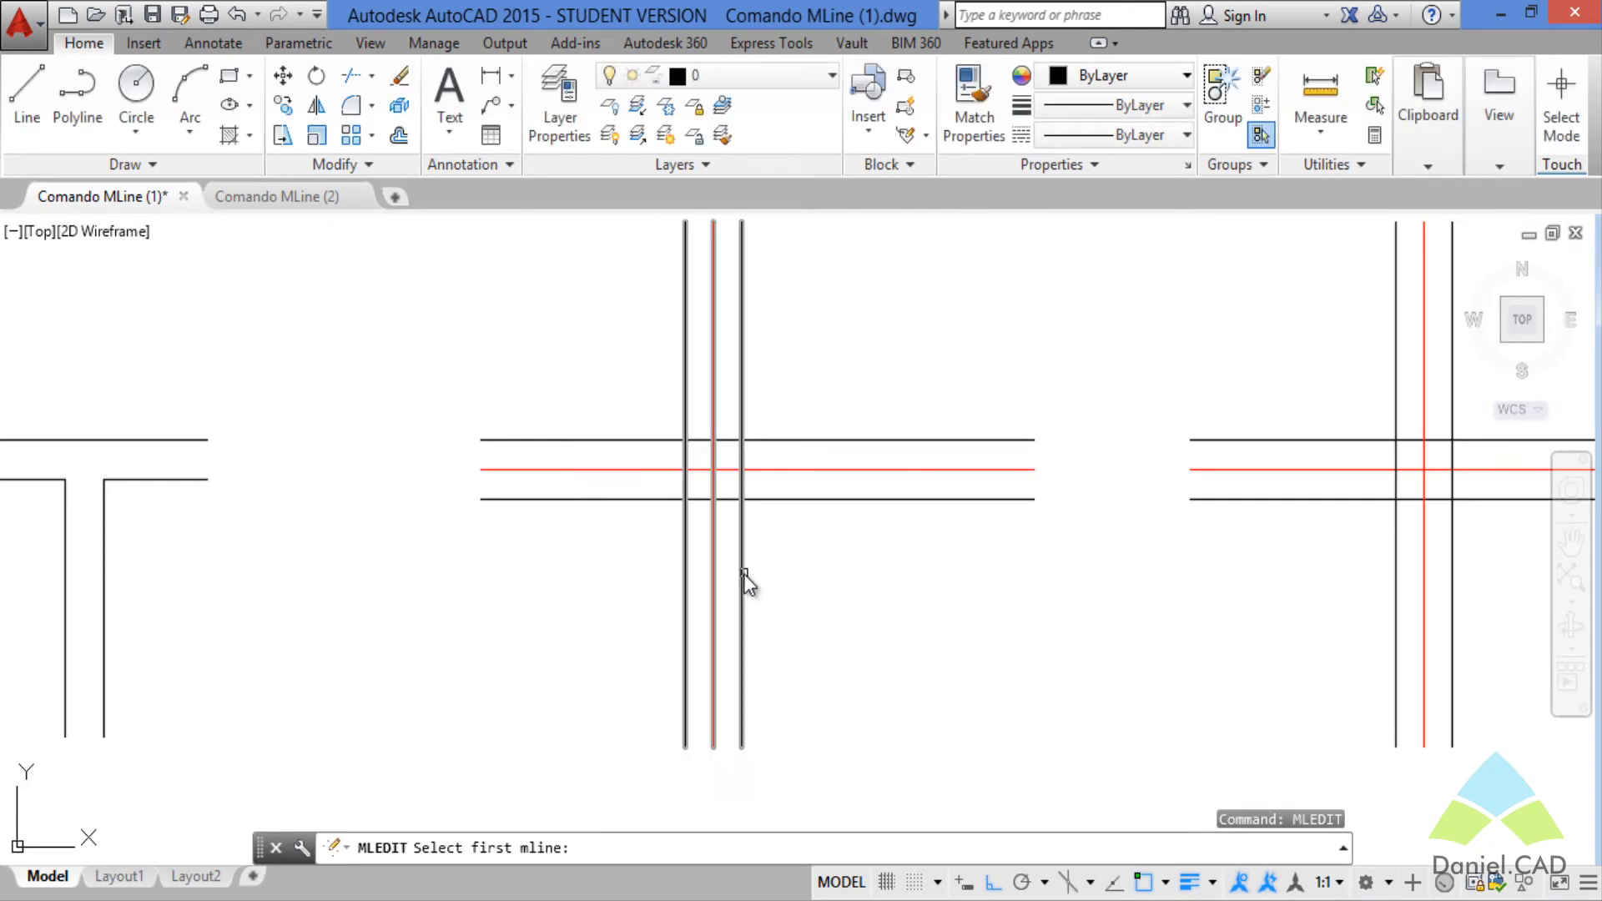
left_click(743, 578)
left_click(775, 501)
key("Escape")
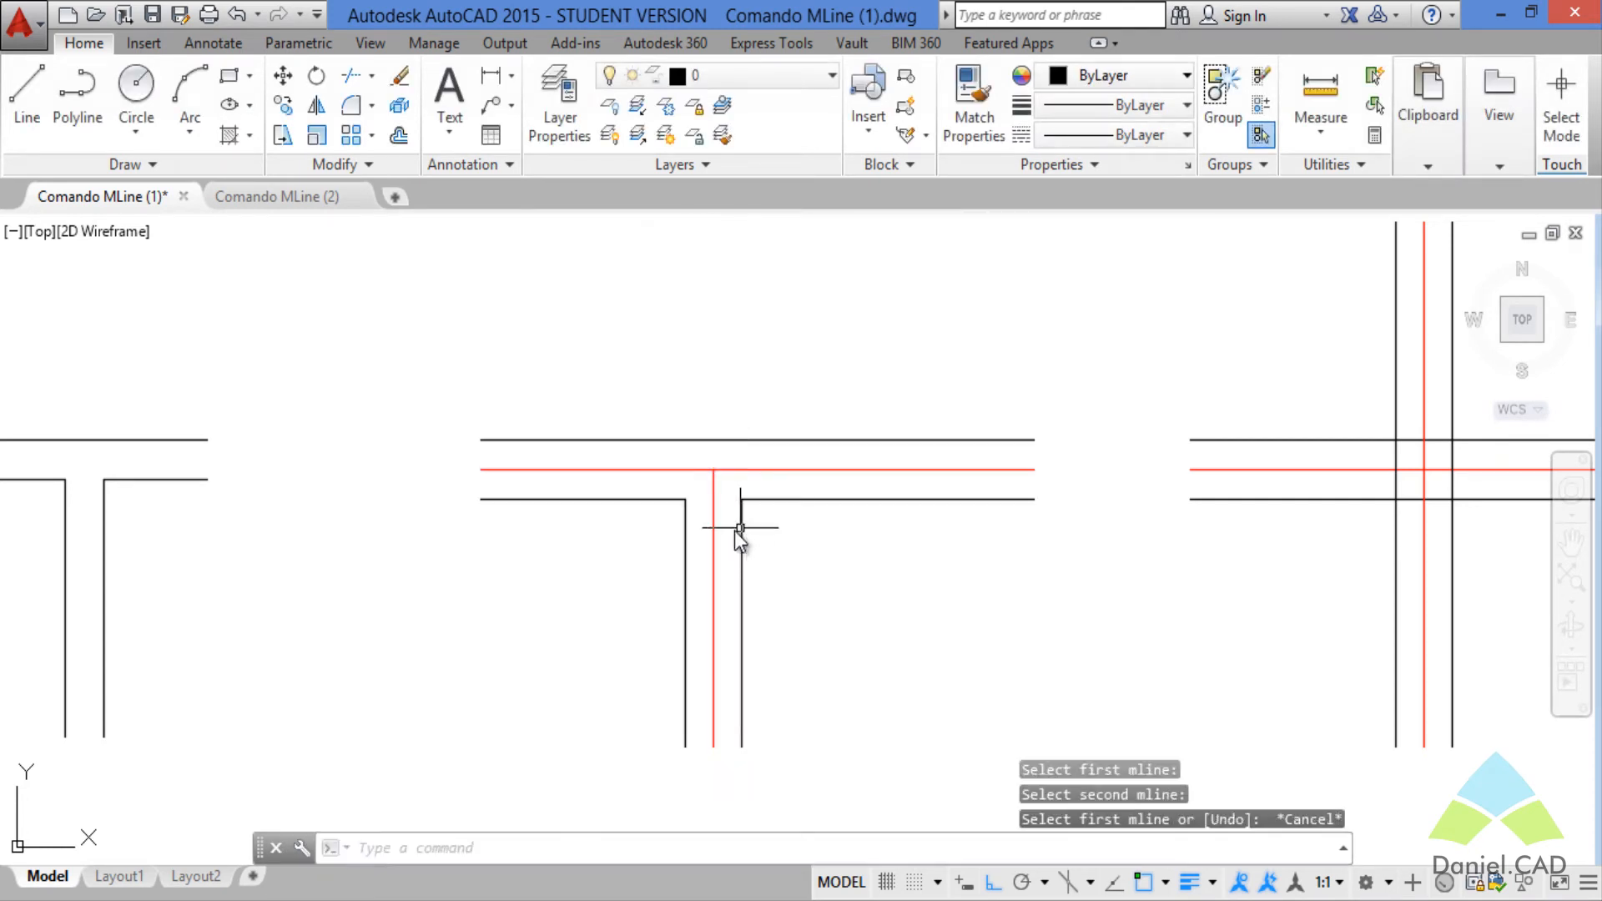
scroll(716, 512, "up", 4)
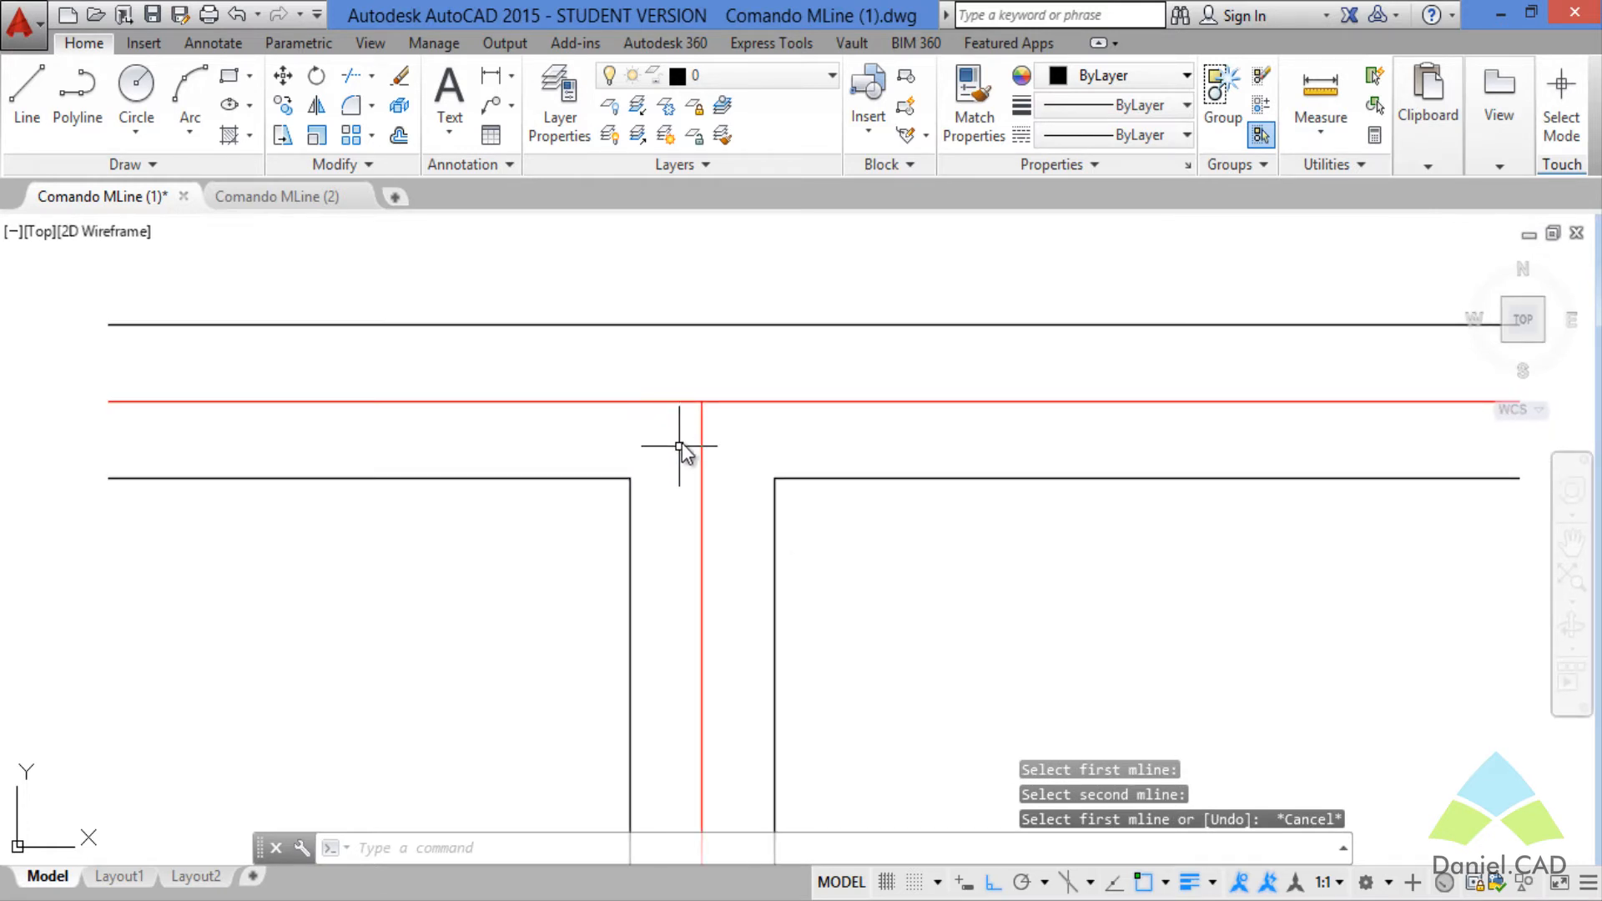
scroll(954, 562, "down", 3)
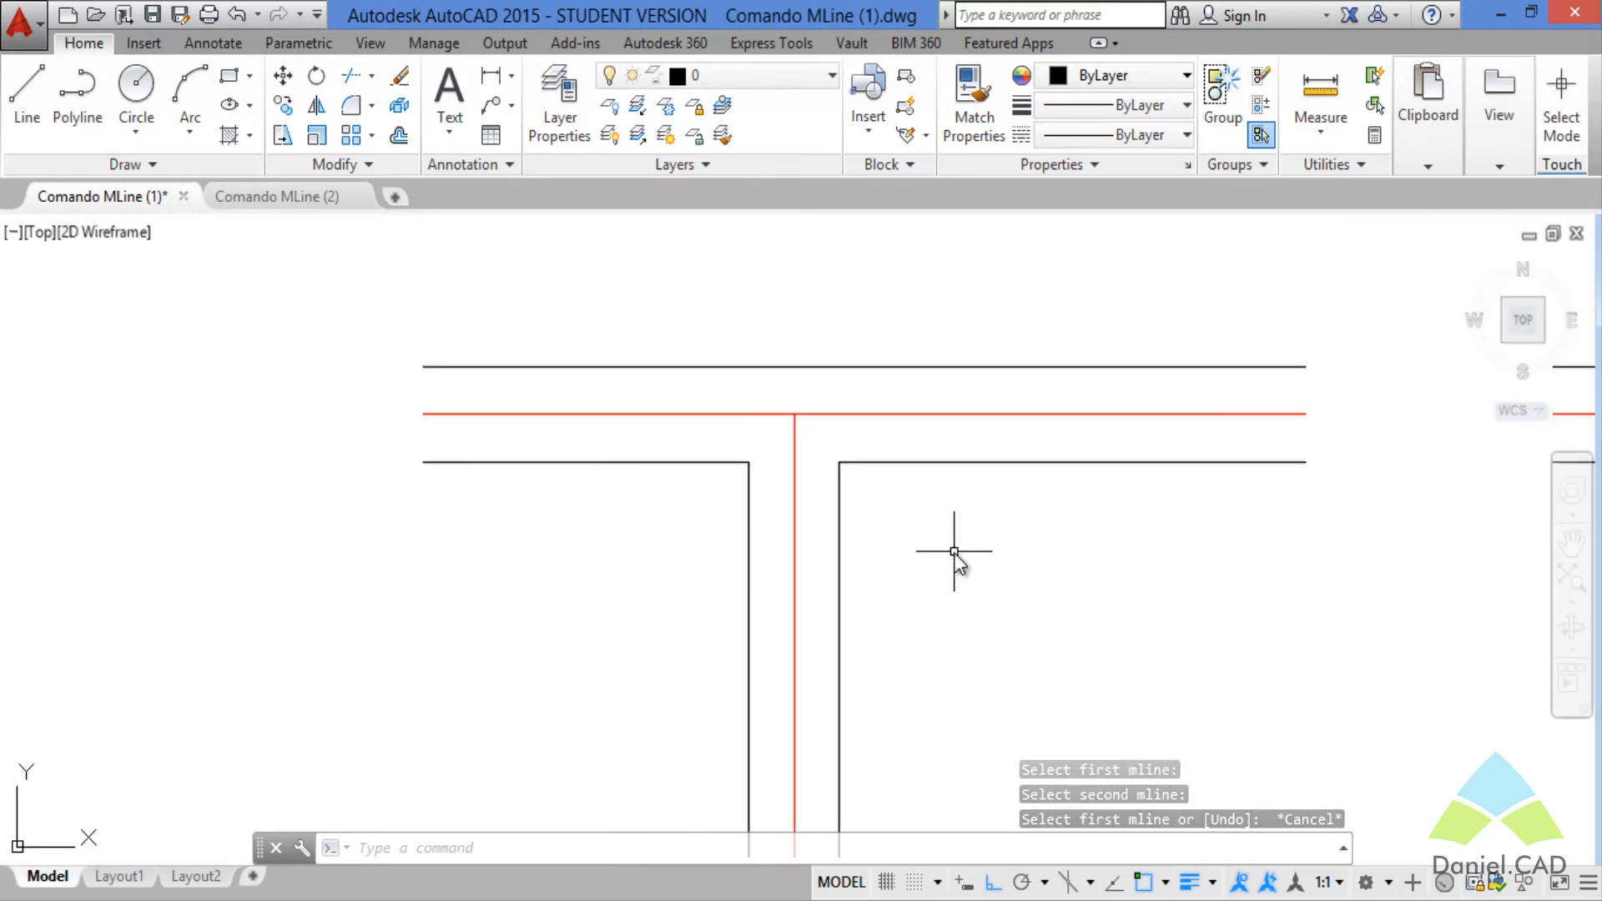
- Join the separate vertical and horizontal multilines above the row of crossings with MLEDIT's Corner Joint, selecting the vertical one first
type("mledi")
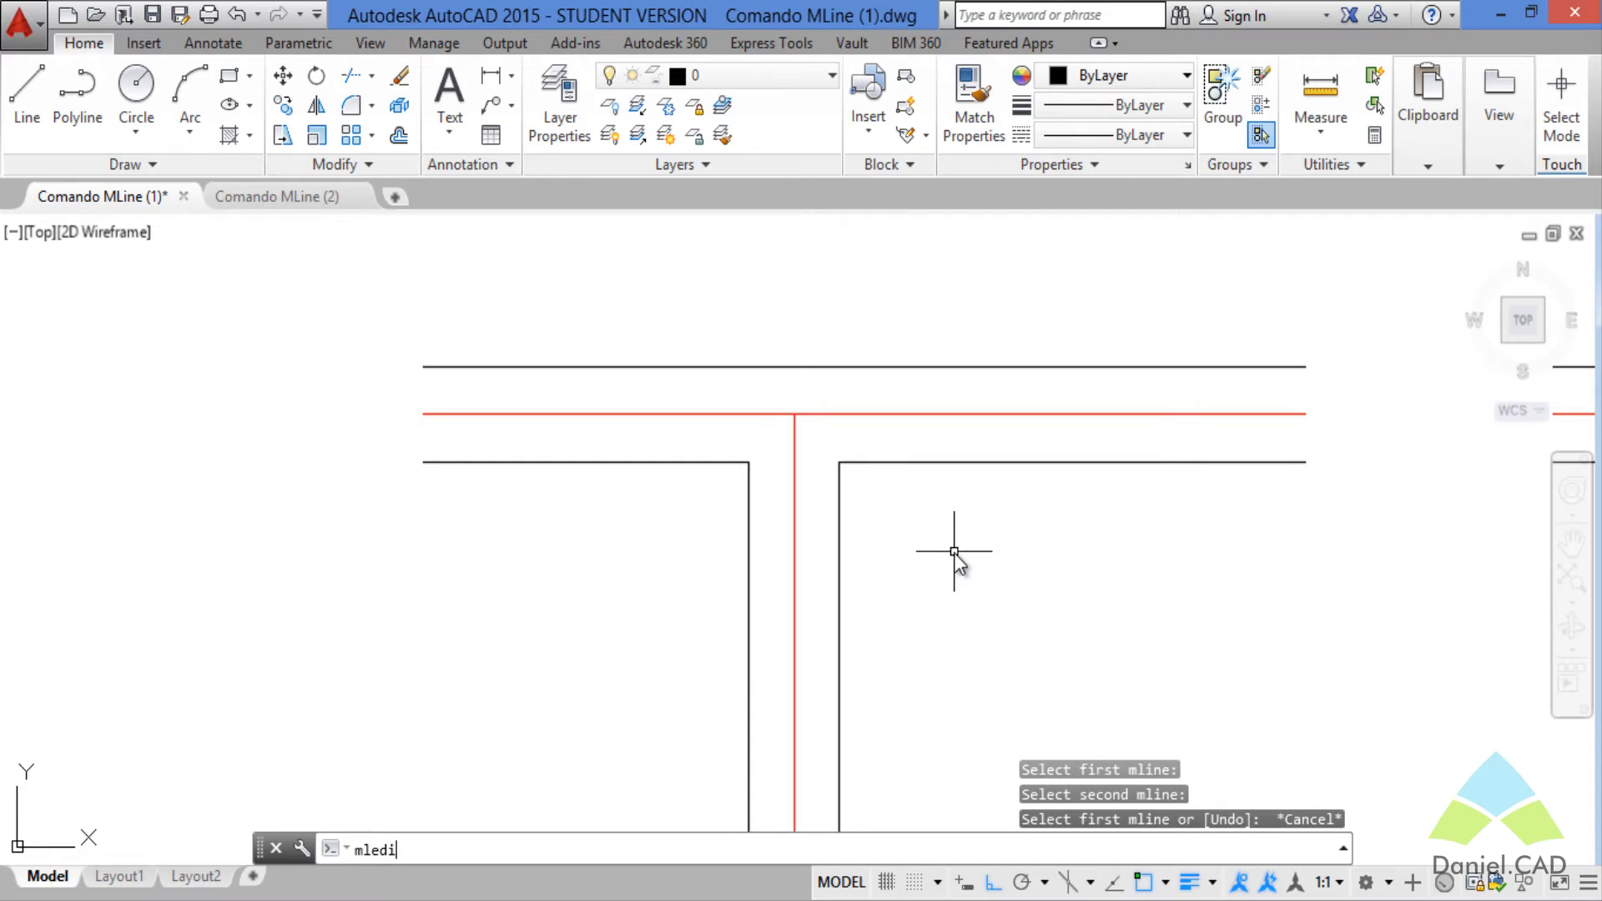
type("t")
key("Return")
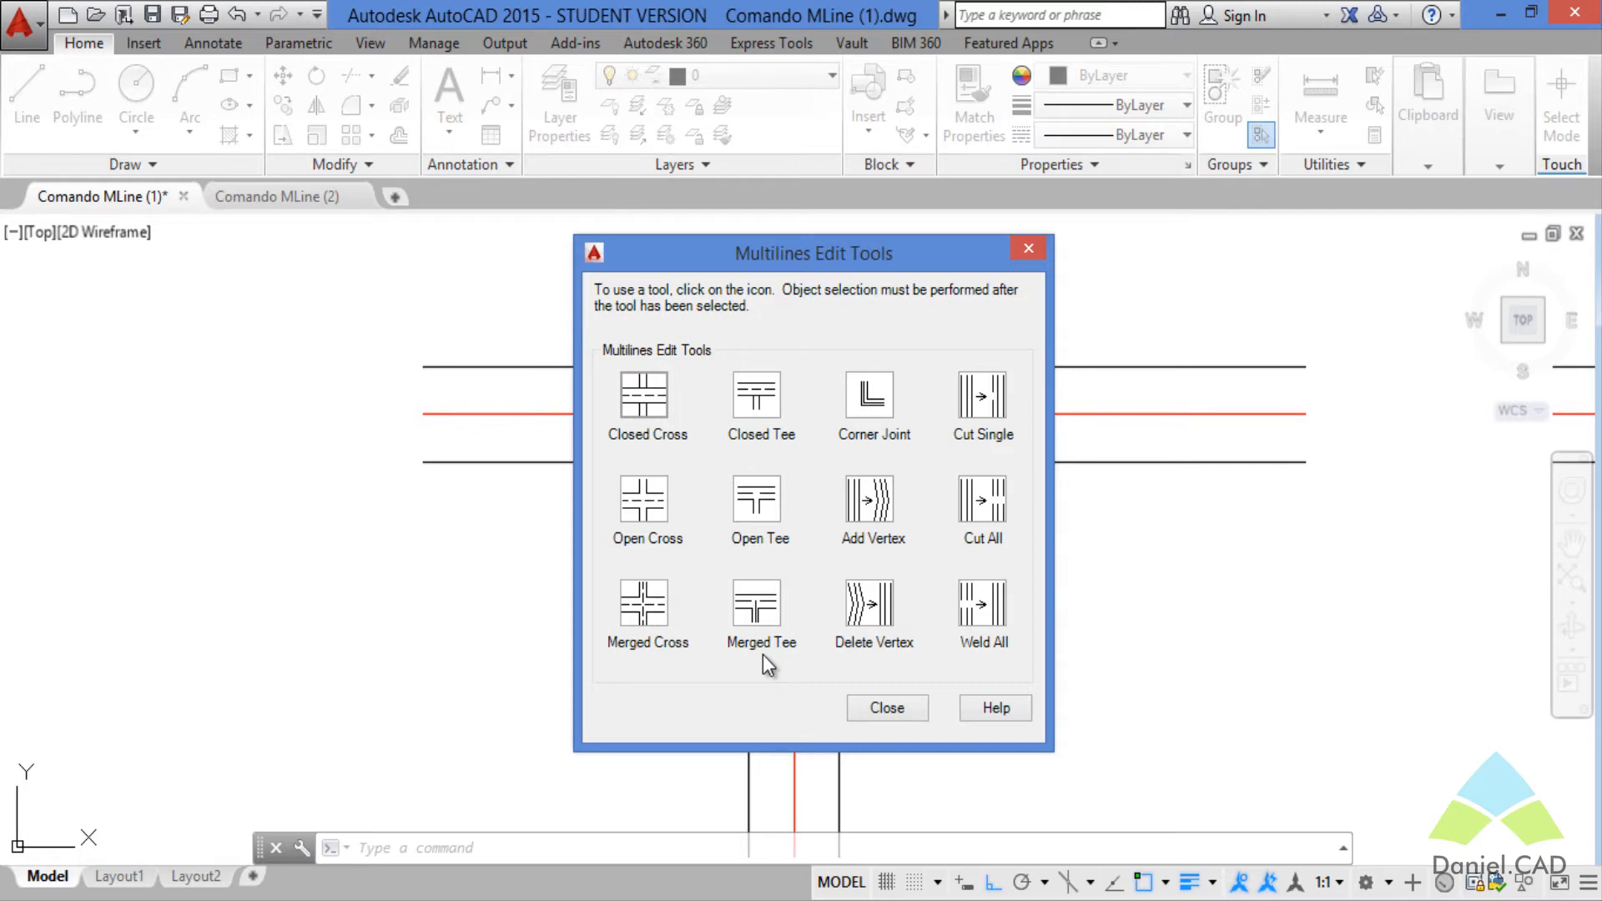
left_click(868, 399)
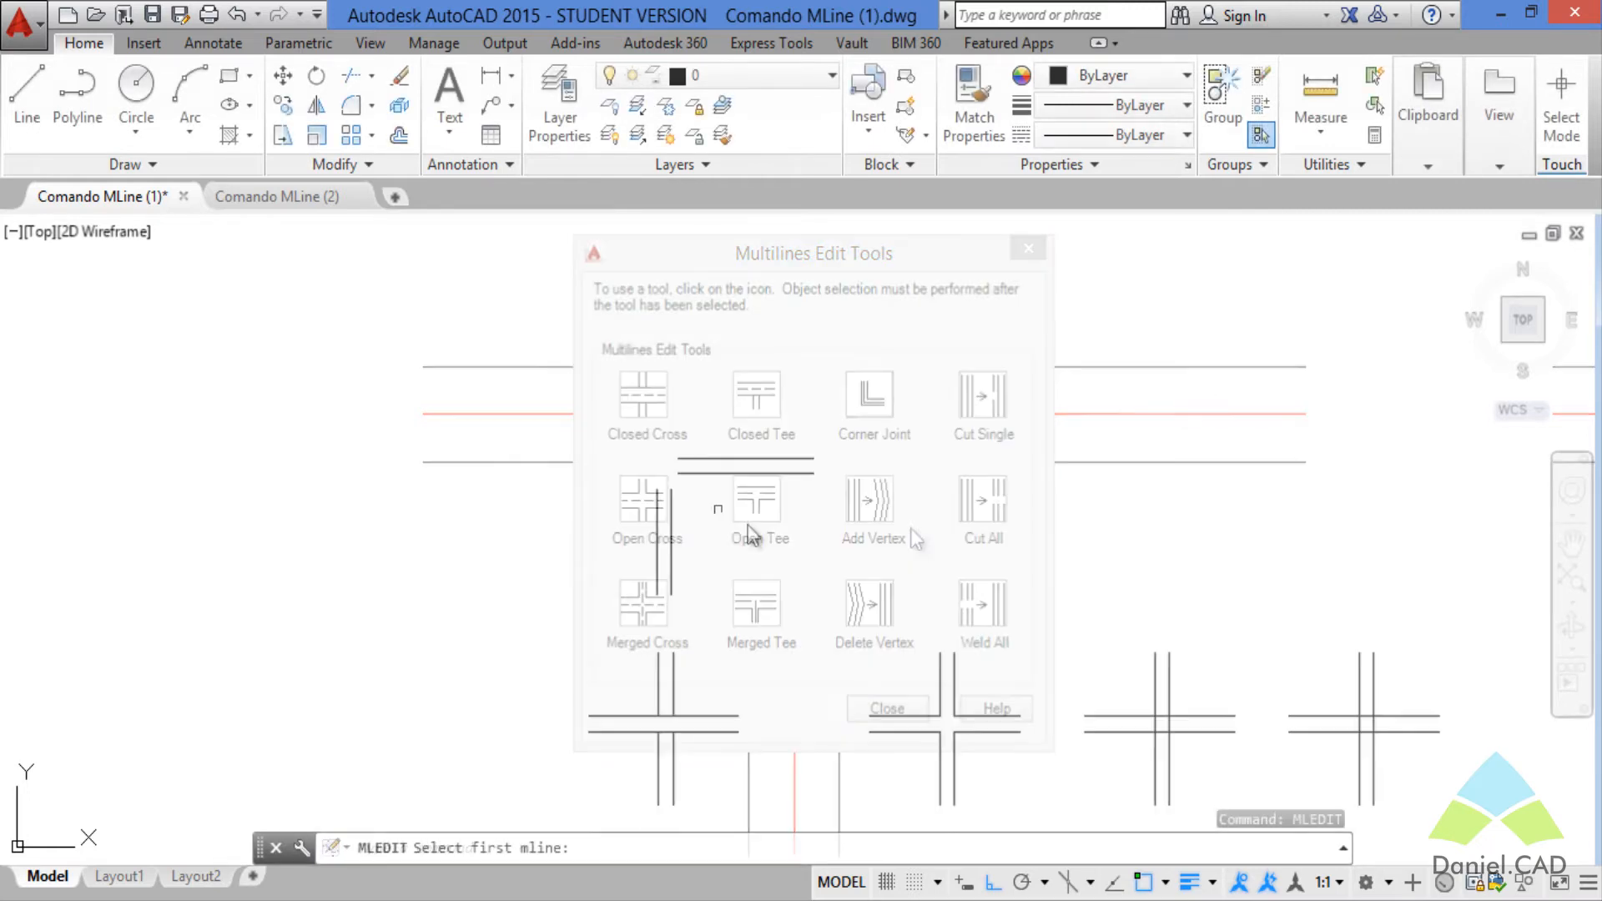
scroll(679, 519, "up", 5)
middle_click_drag(733, 528, 769, 626)
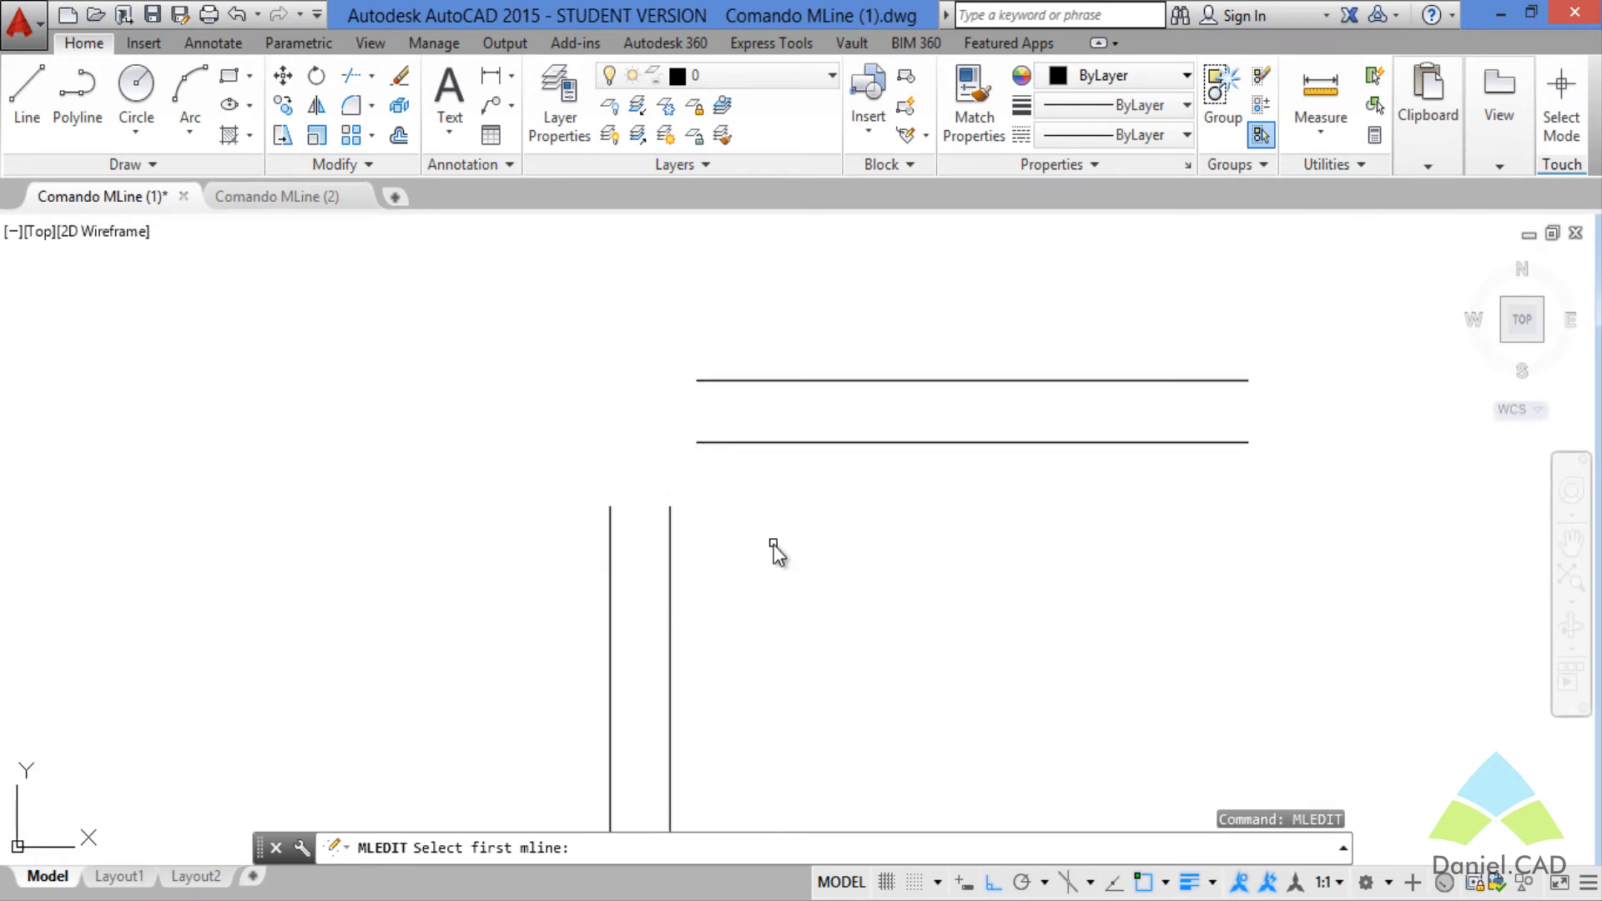
left_click(671, 545)
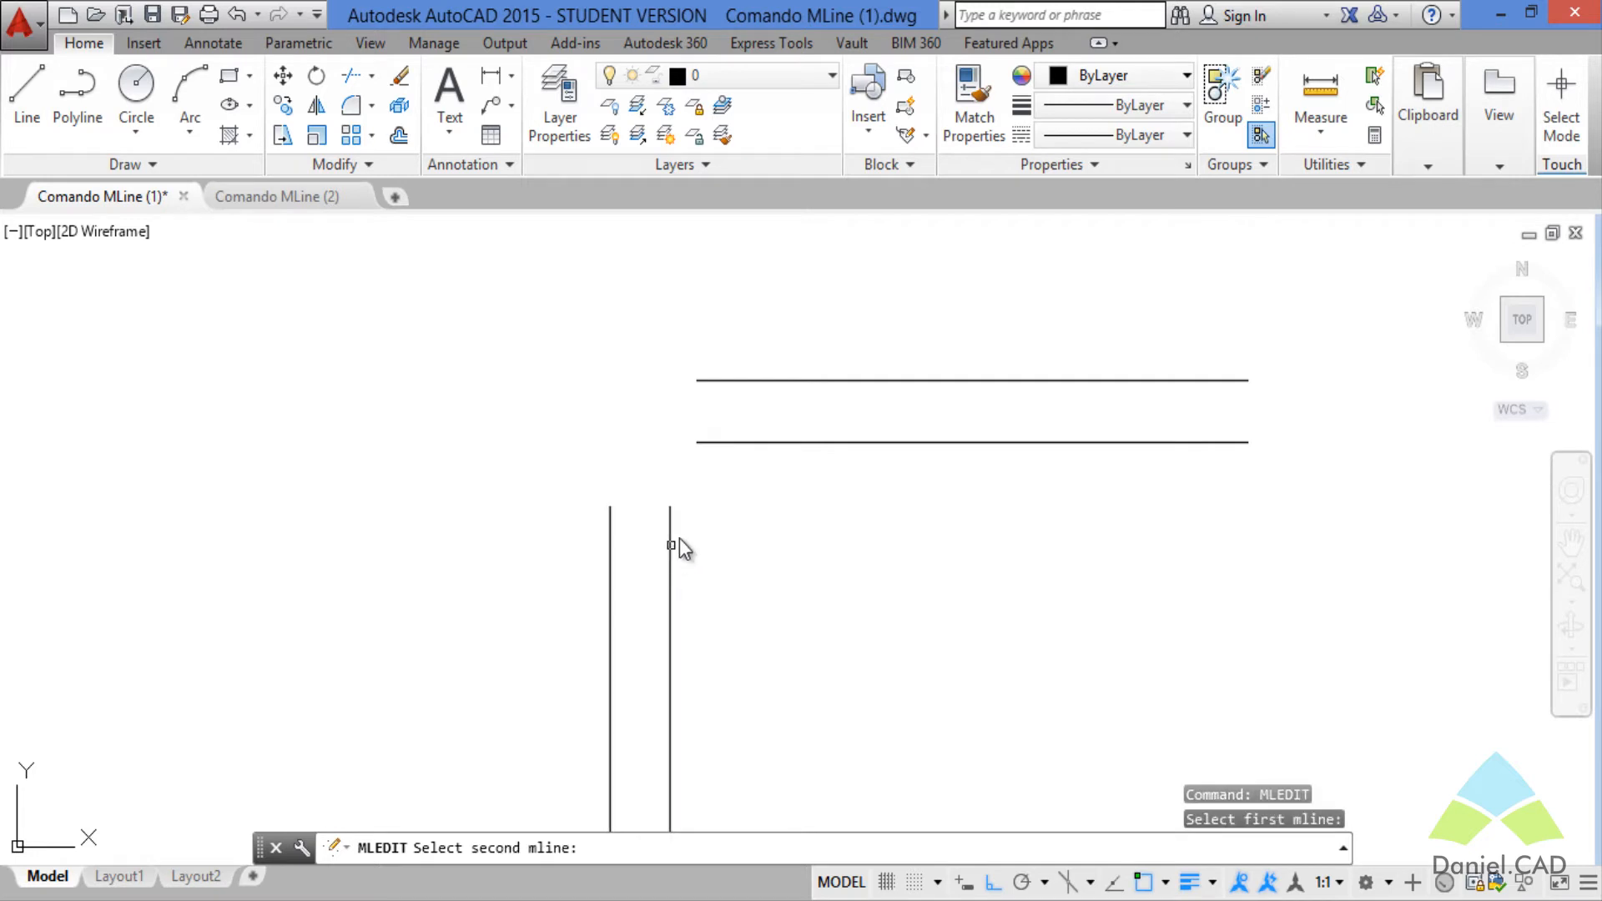
left_click(719, 444)
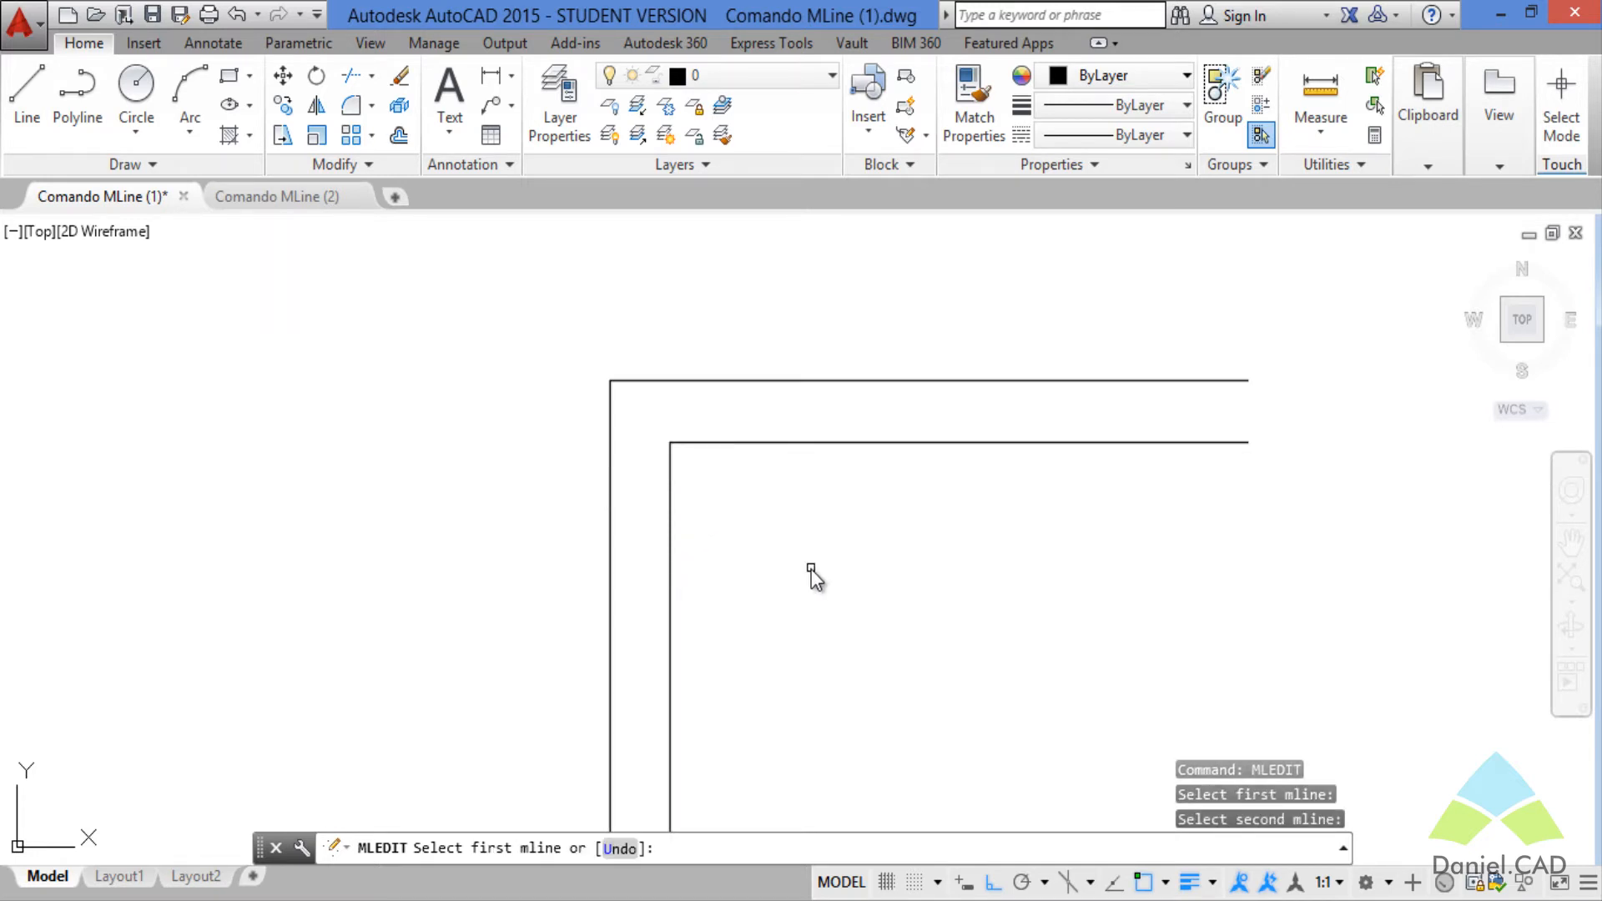
key("Escape")
left_click(669, 485)
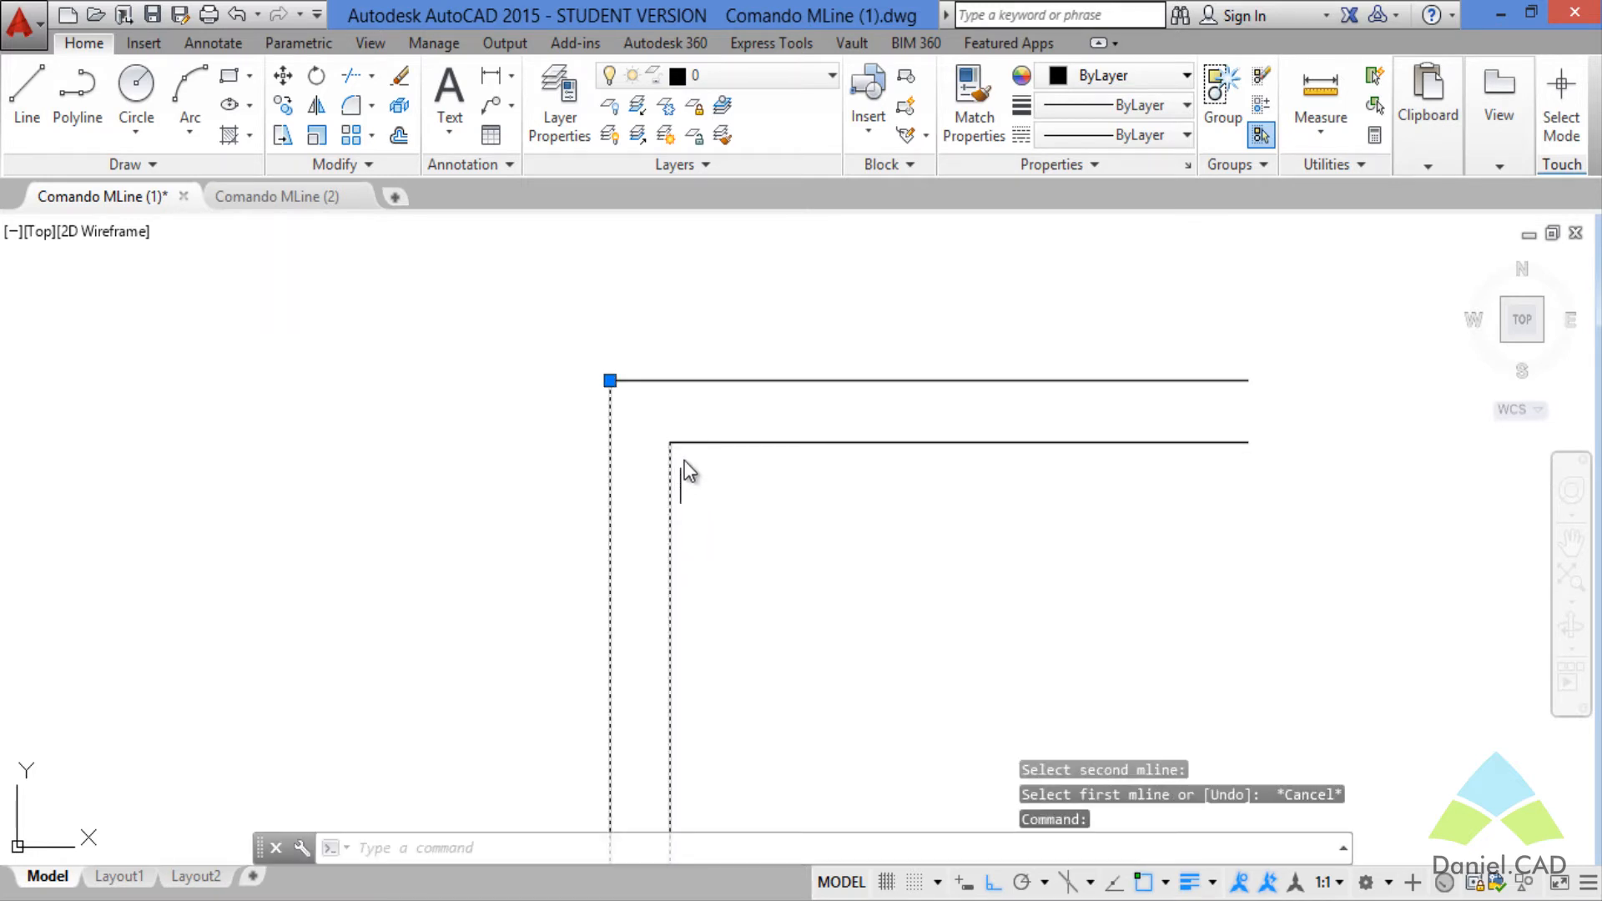
key("Escape")
- Use MLEDIT's Add Vertex to insert a vertex near the middle of the corner's horizontal multiline, and select that multiline to show its grips
scroll(818, 570, "down", 6)
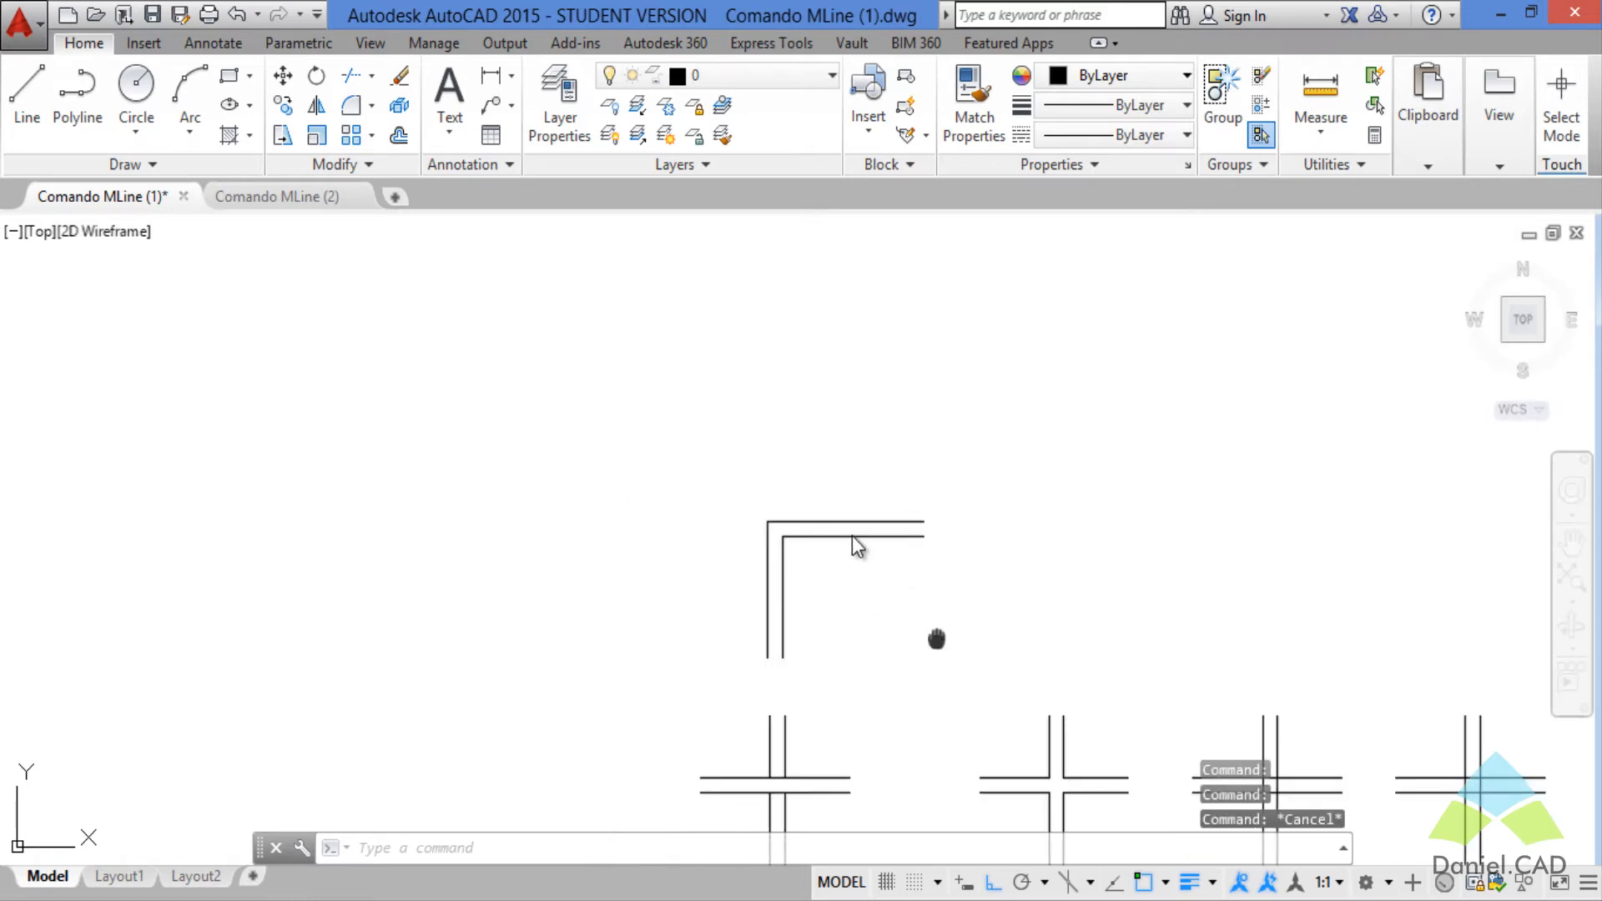
middle_click_drag(934, 637, 788, 472)
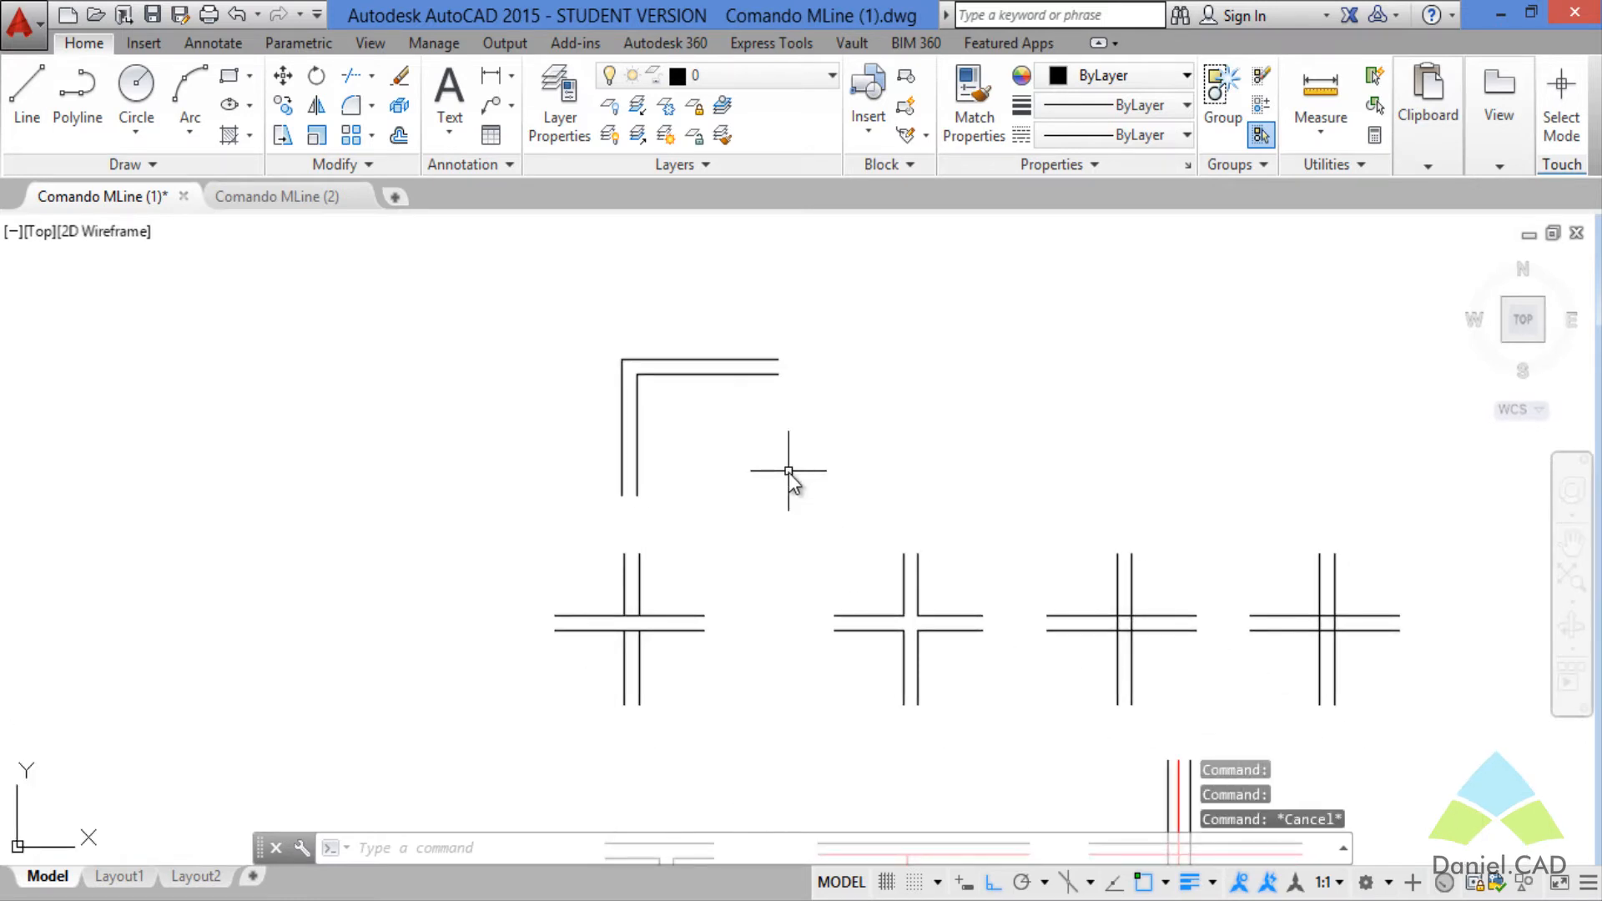
middle_click_drag(858, 679, 761, 465)
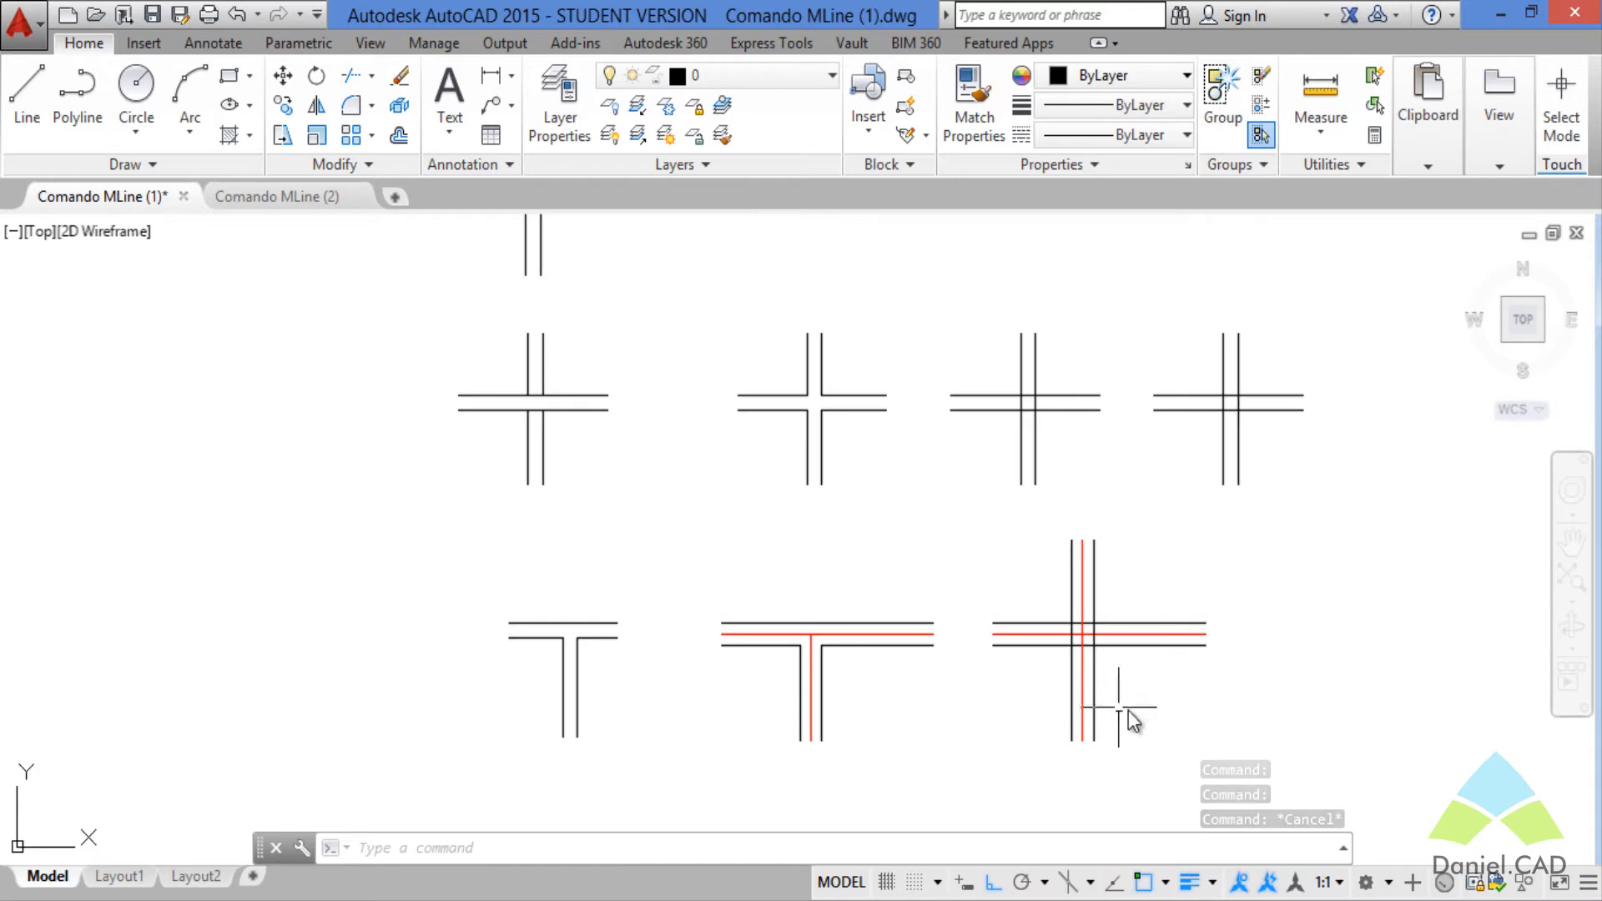
middle_click_drag(1135, 716, 959, 690)
type("mledit")
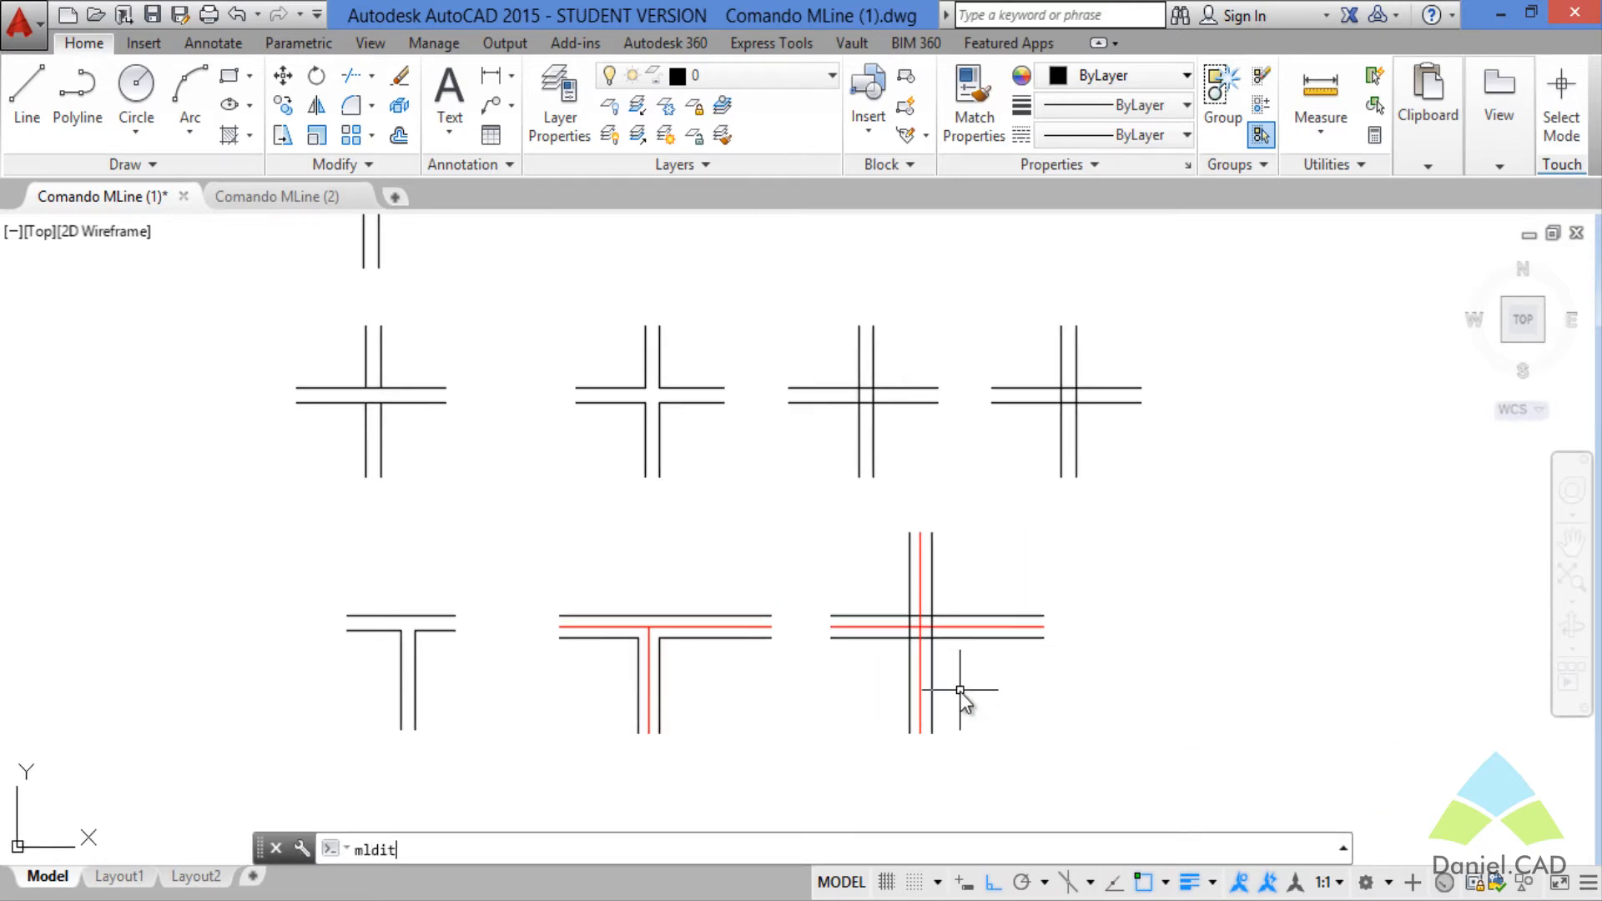
key("Return")
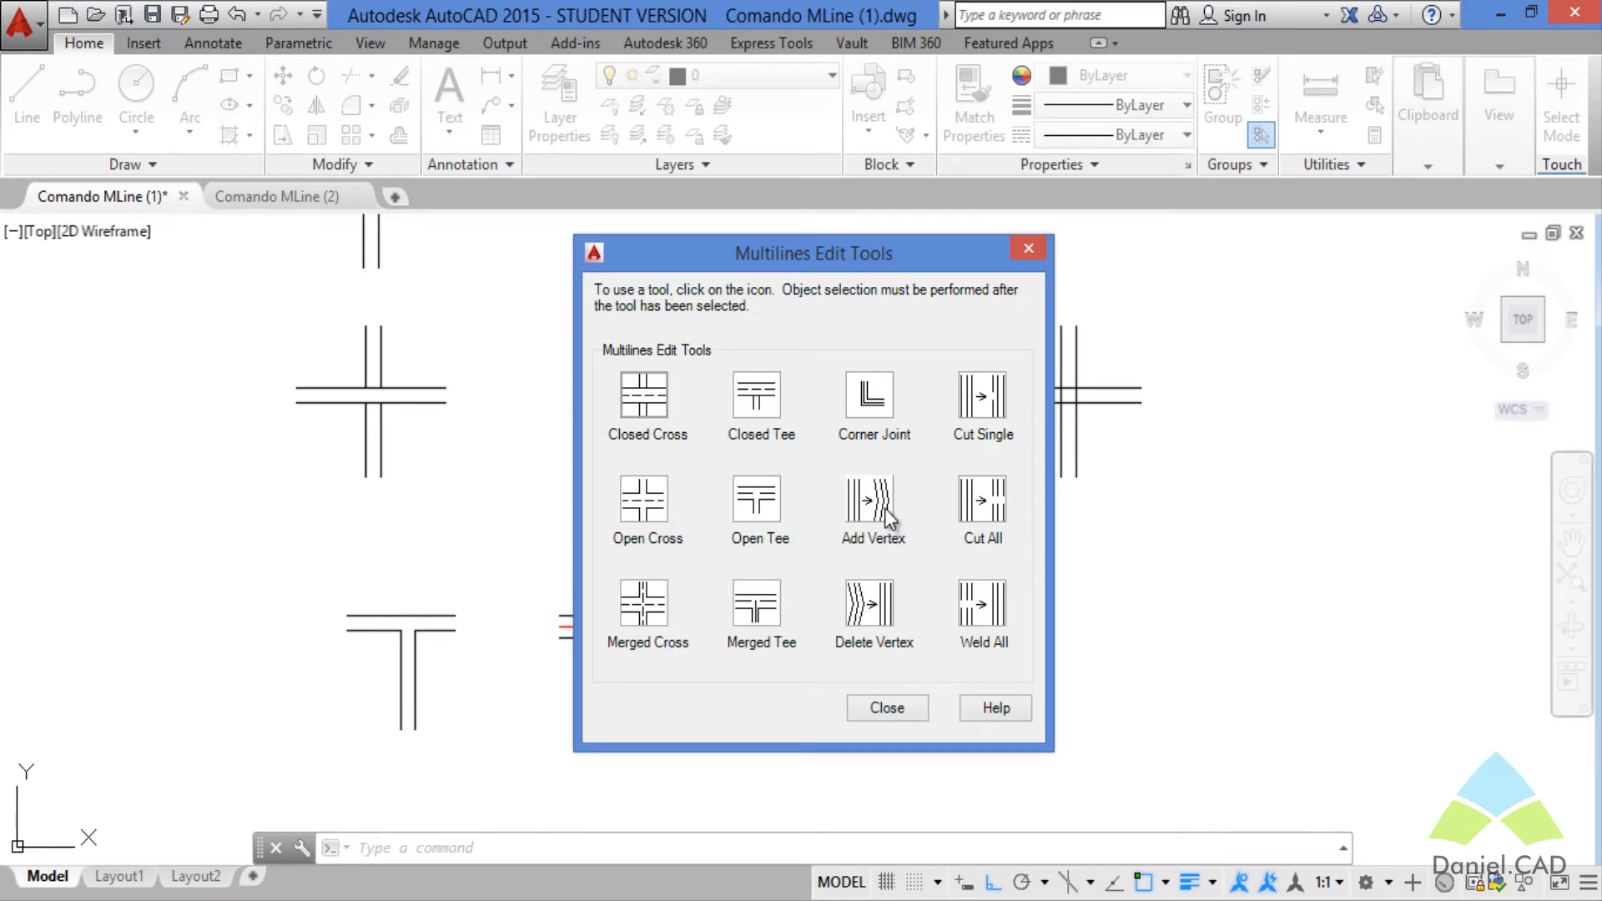
left_click(887, 518)
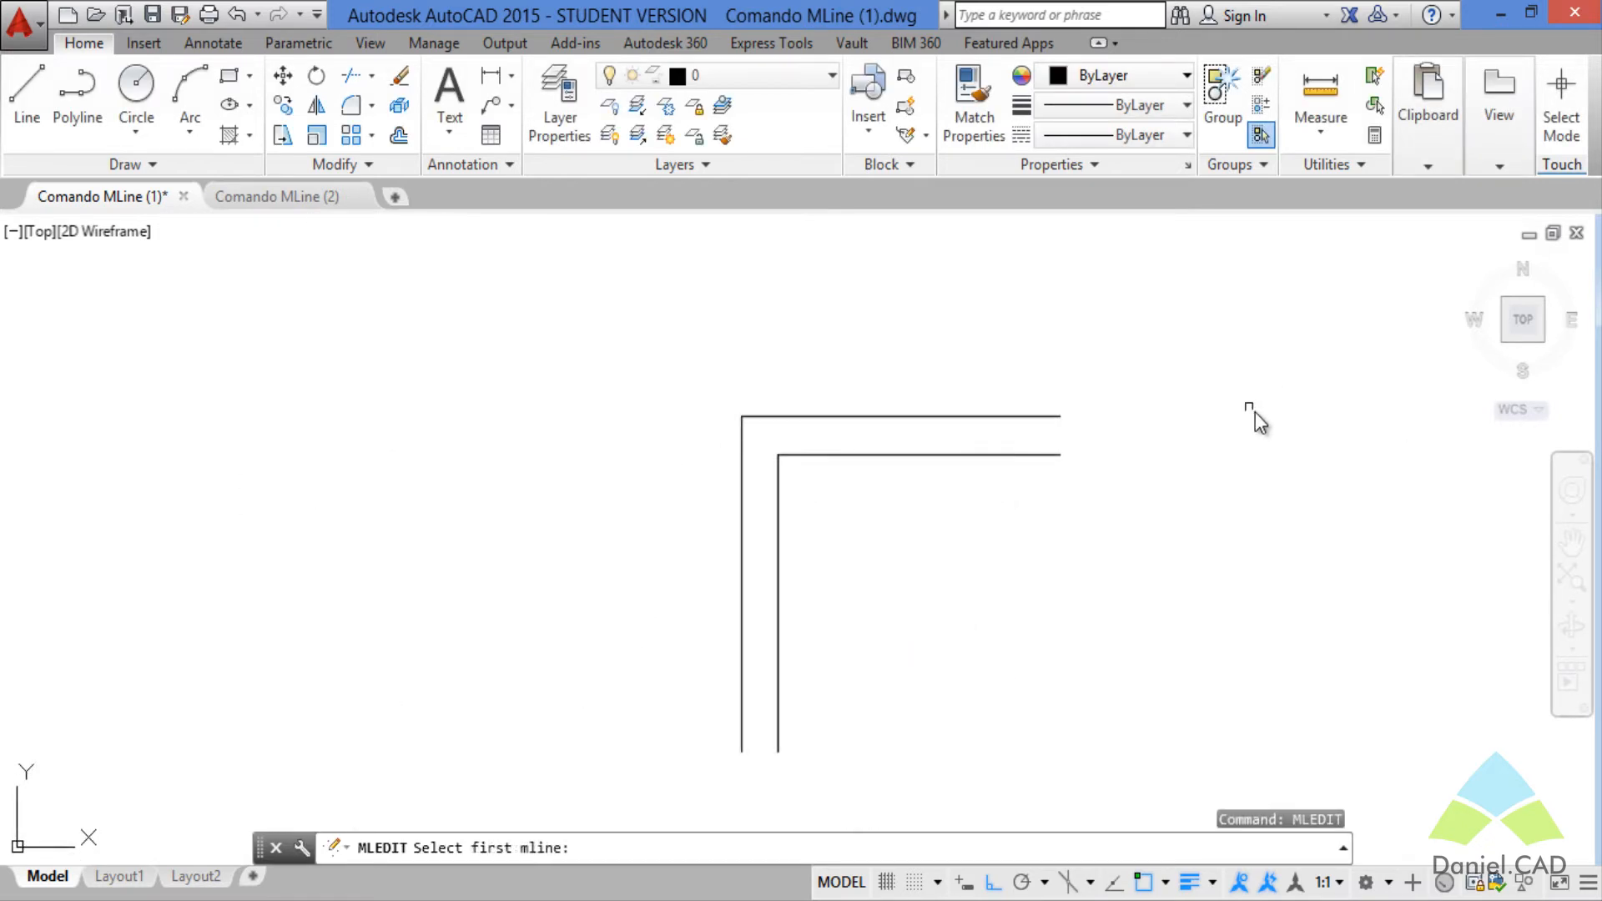
scroll(1255, 412, "up", 2)
scroll(623, 429, "up", 2)
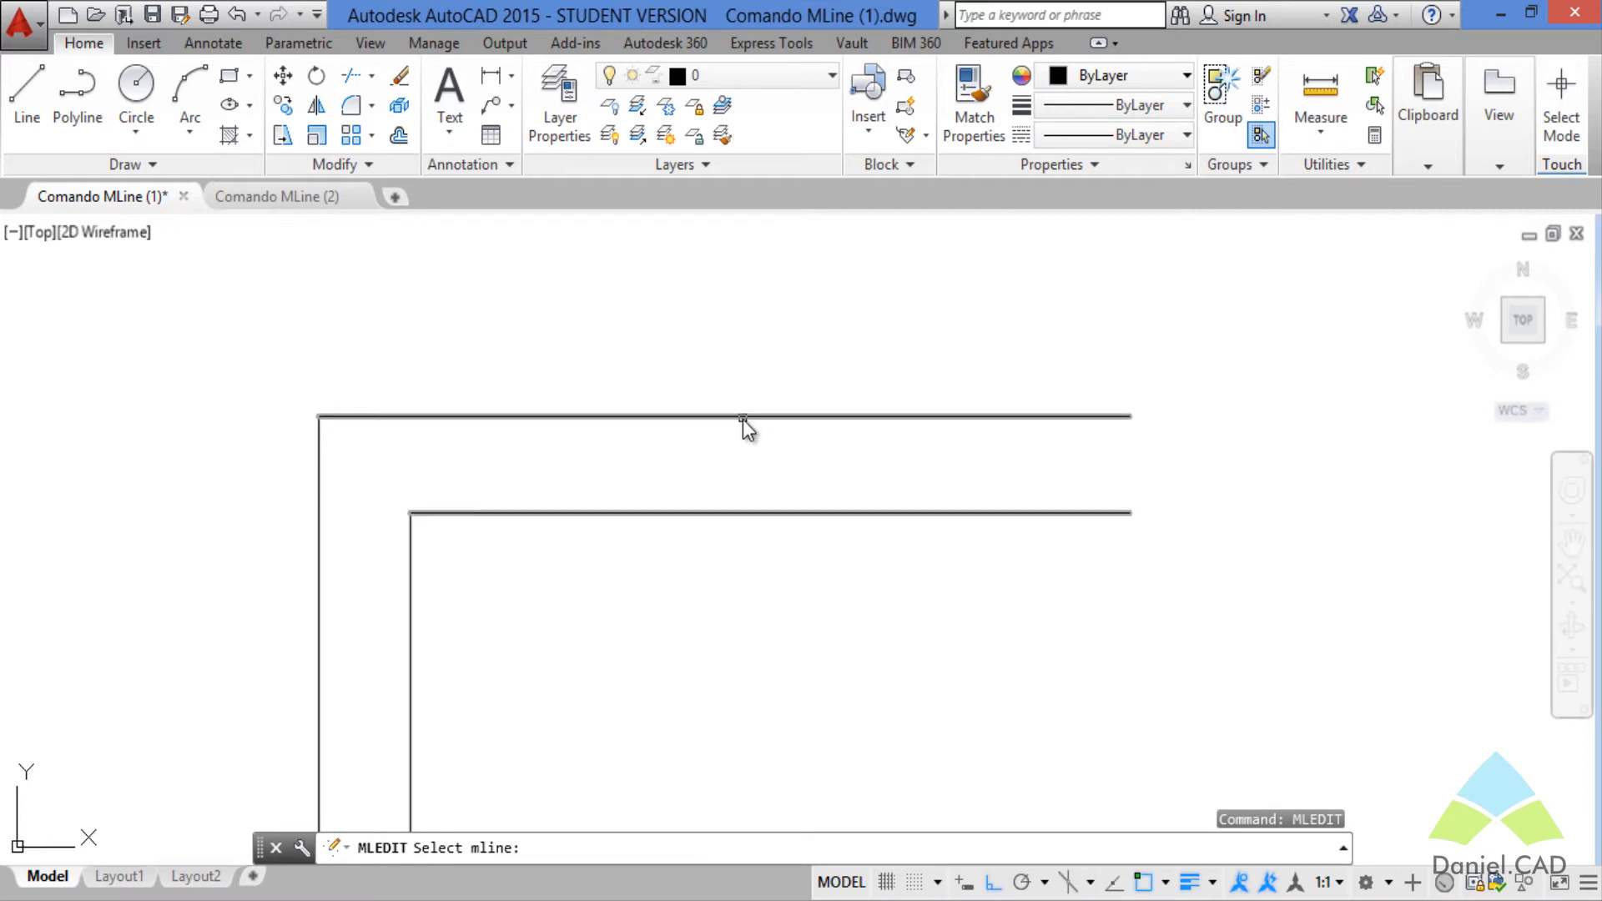
left_click(743, 419)
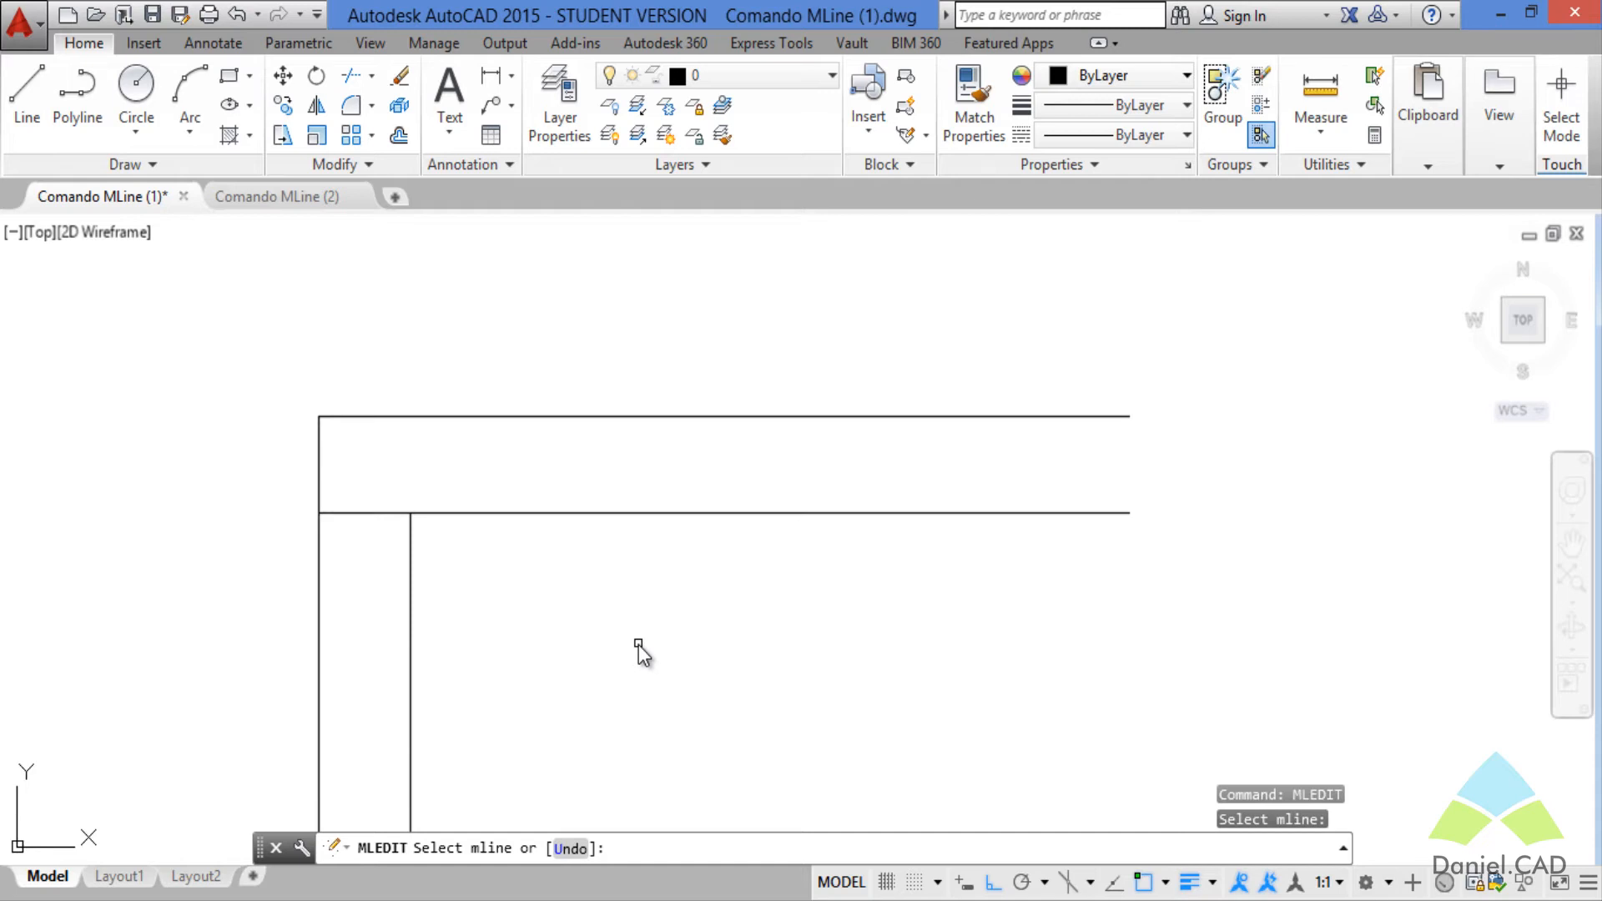
key("Escape")
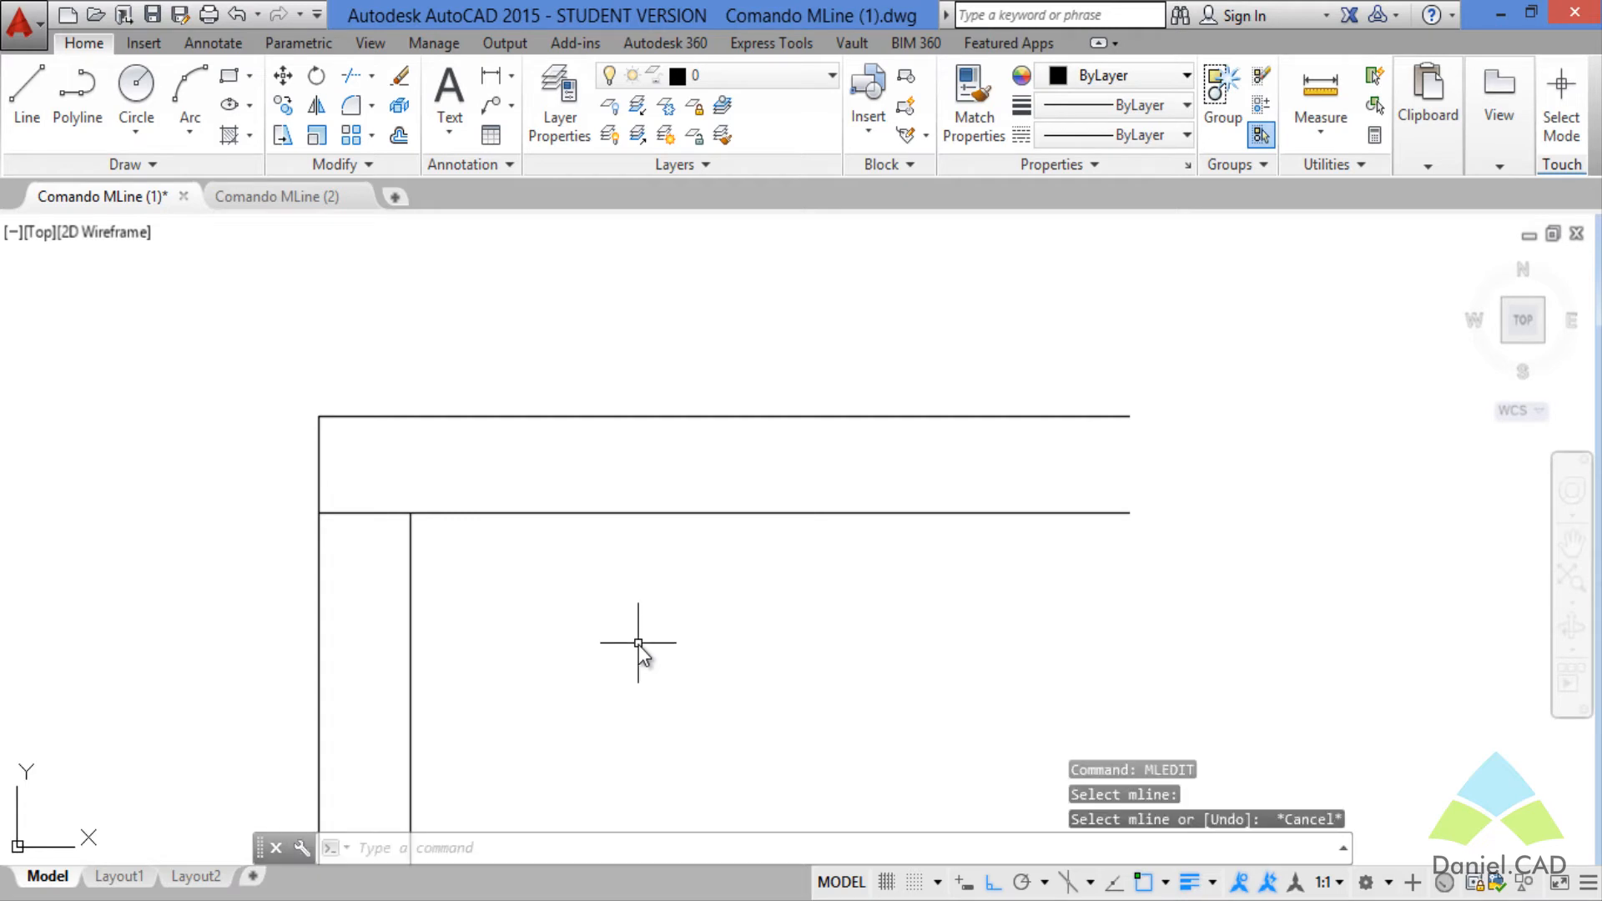
left_click(657, 416)
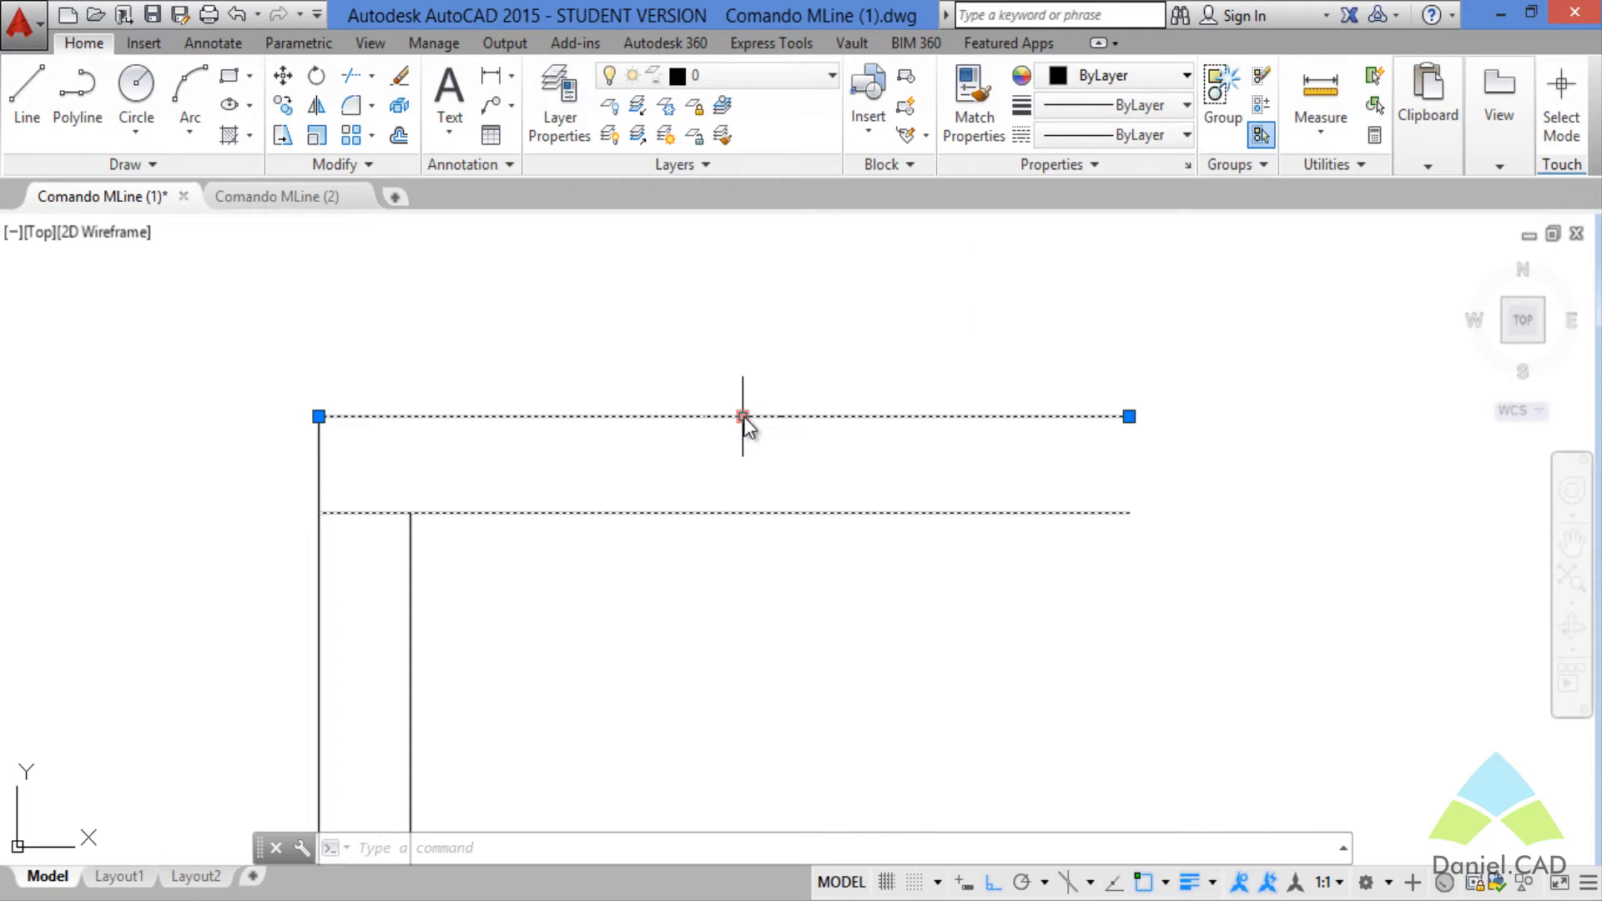
- Stretch the added middle vertex of the corner's horizontal multiline straight up to form a peak
middle_click_drag(785, 555, 687, 634)
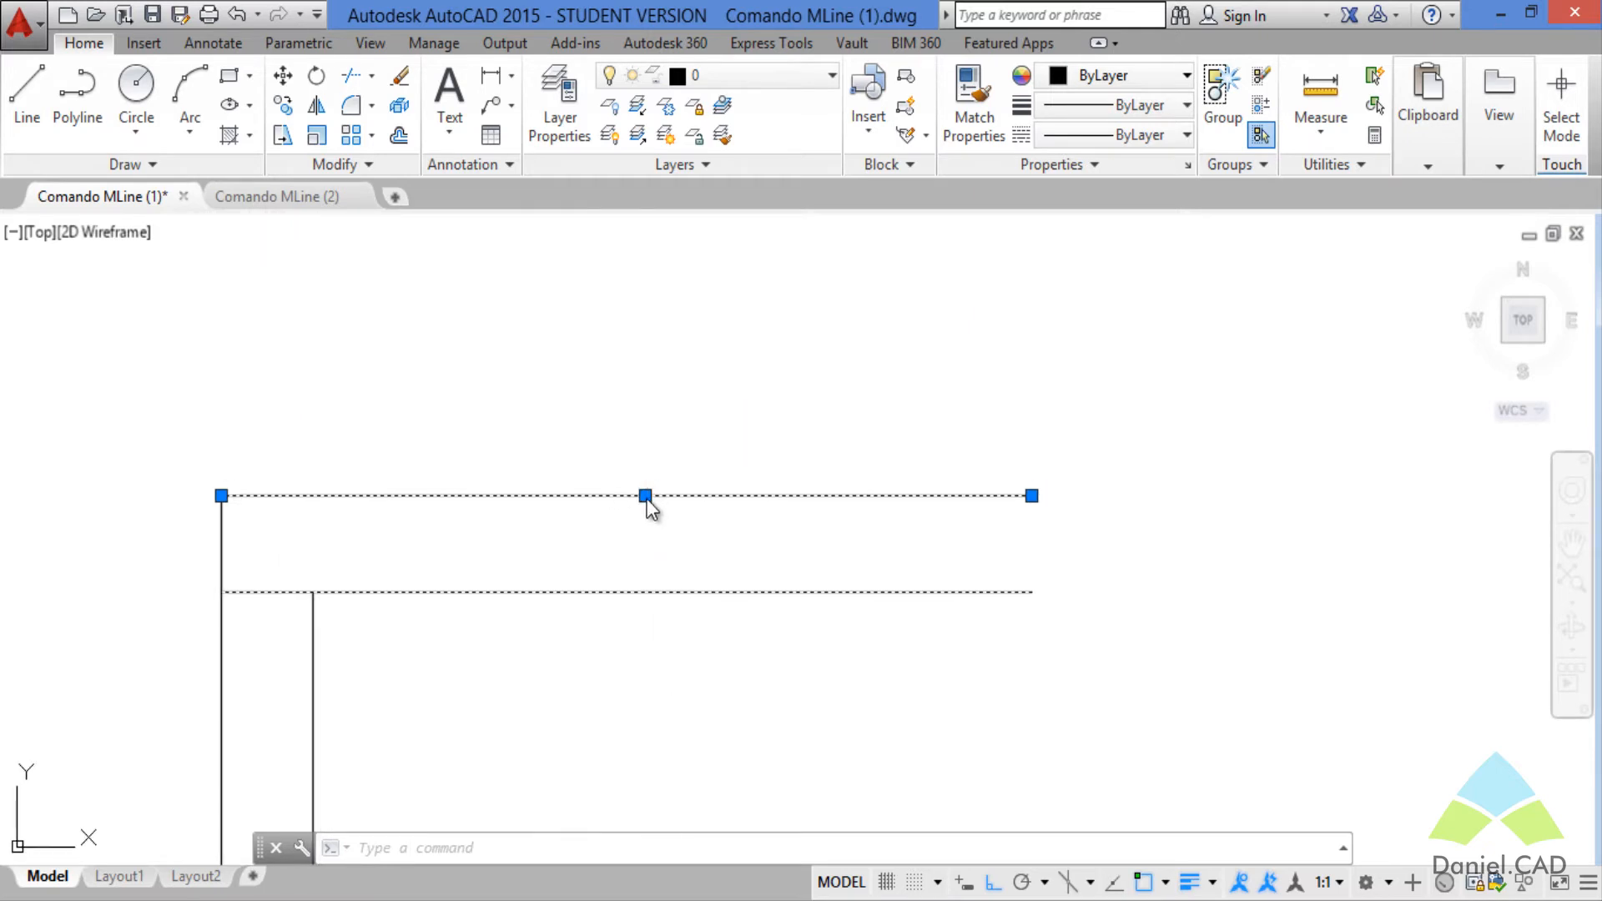
left_click(646, 496)
left_click(645, 273)
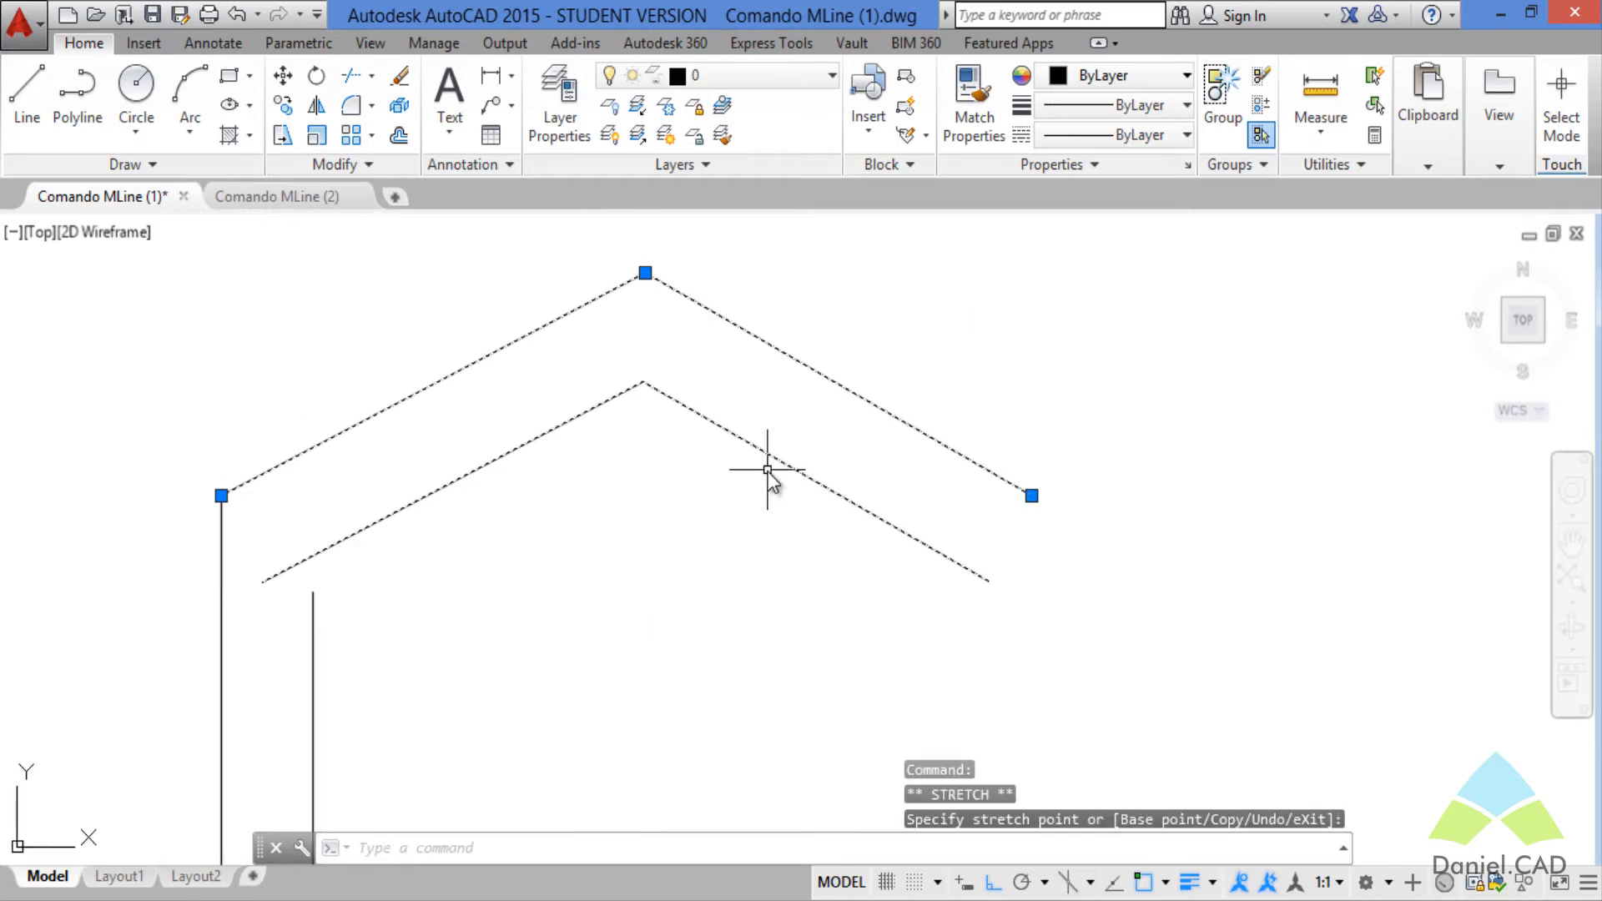
- Move the multiline's peak vertex horizontally toward the right end, and back past its starting place toward the left end
key("Escape")
left_click(689, 325)
left_click(646, 277)
left_click(645, 273)
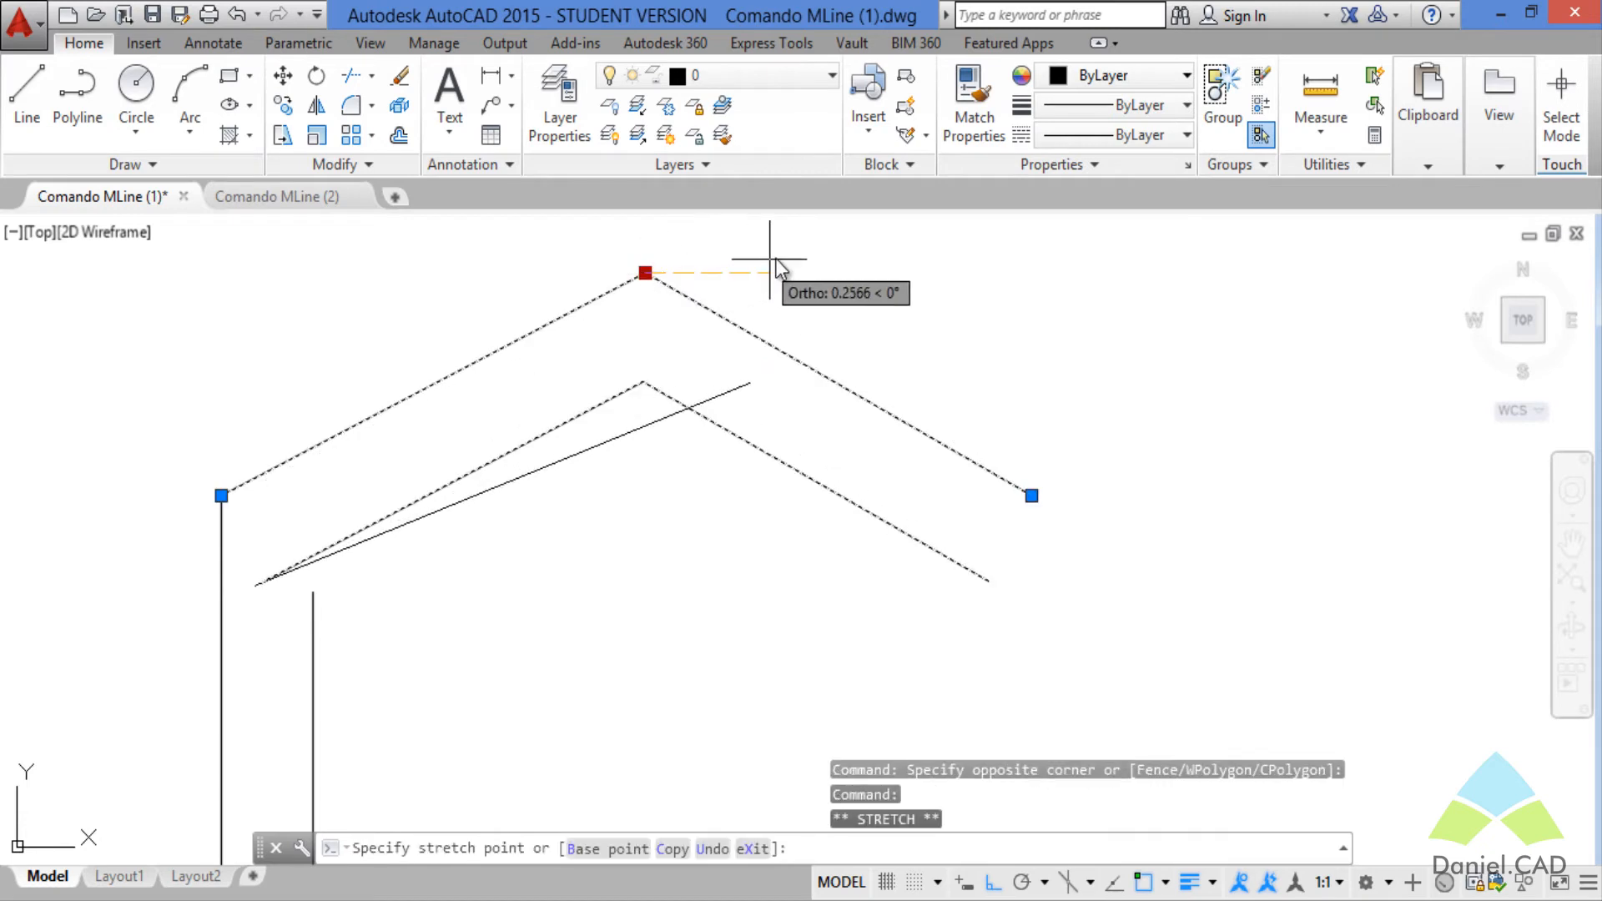
left_click(834, 252)
left_click(834, 272)
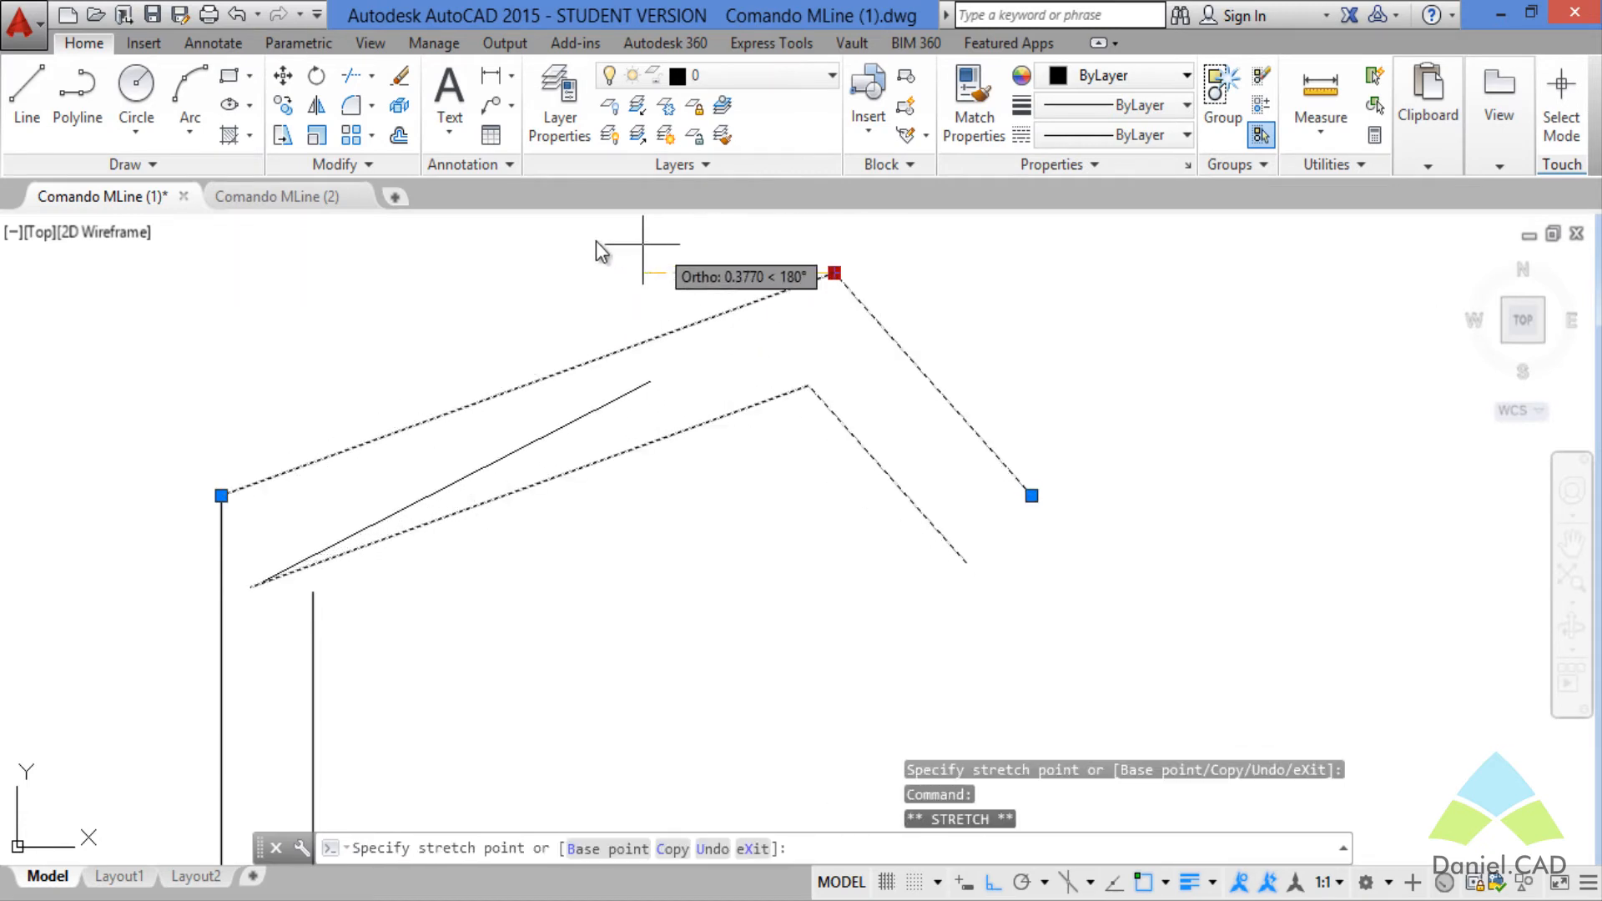
left_click(495, 250)
key("Escape")
- Use MLEDIT's Add Vertex to insert another vertex partway along the multiline's long sloping segment right of the peak
type("ml")
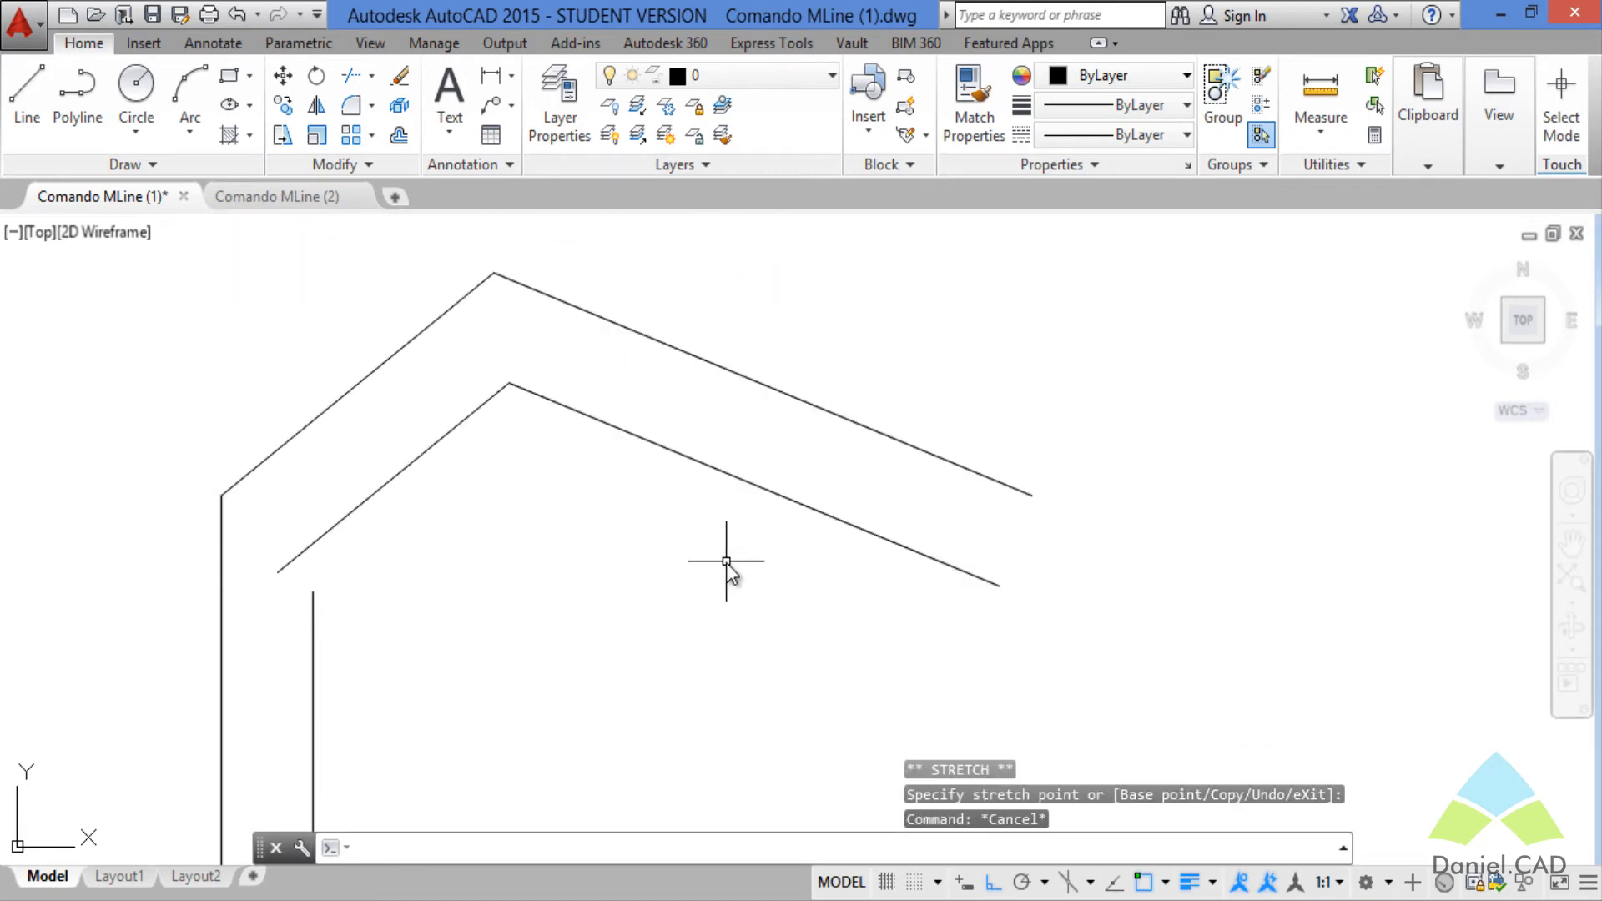
type("edit")
key("Return")
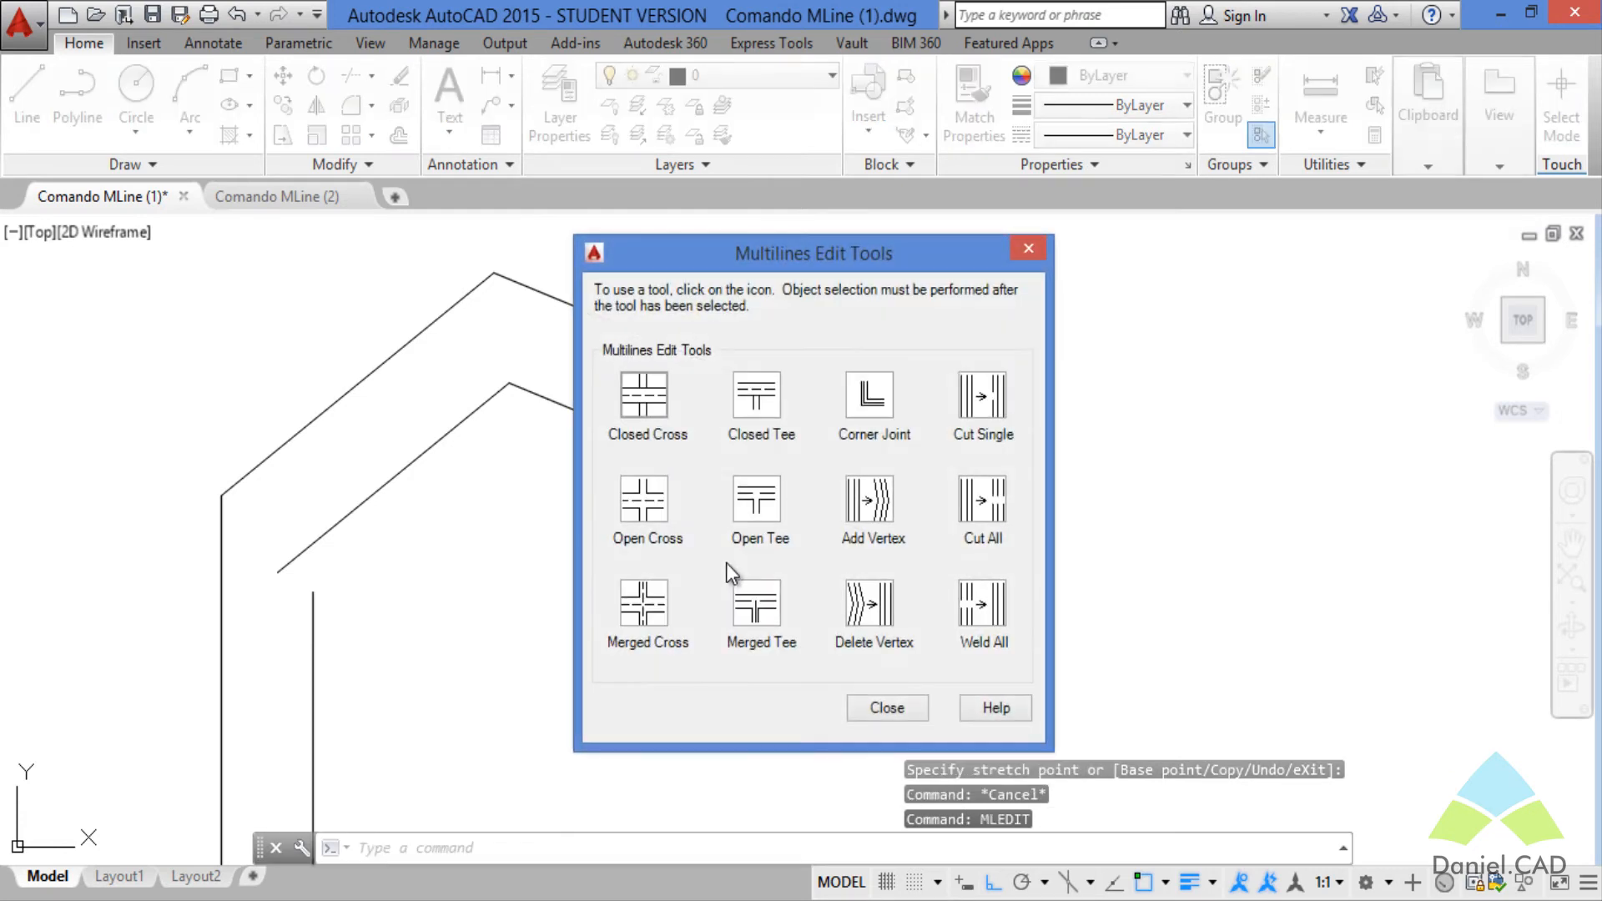
left_click(847, 499)
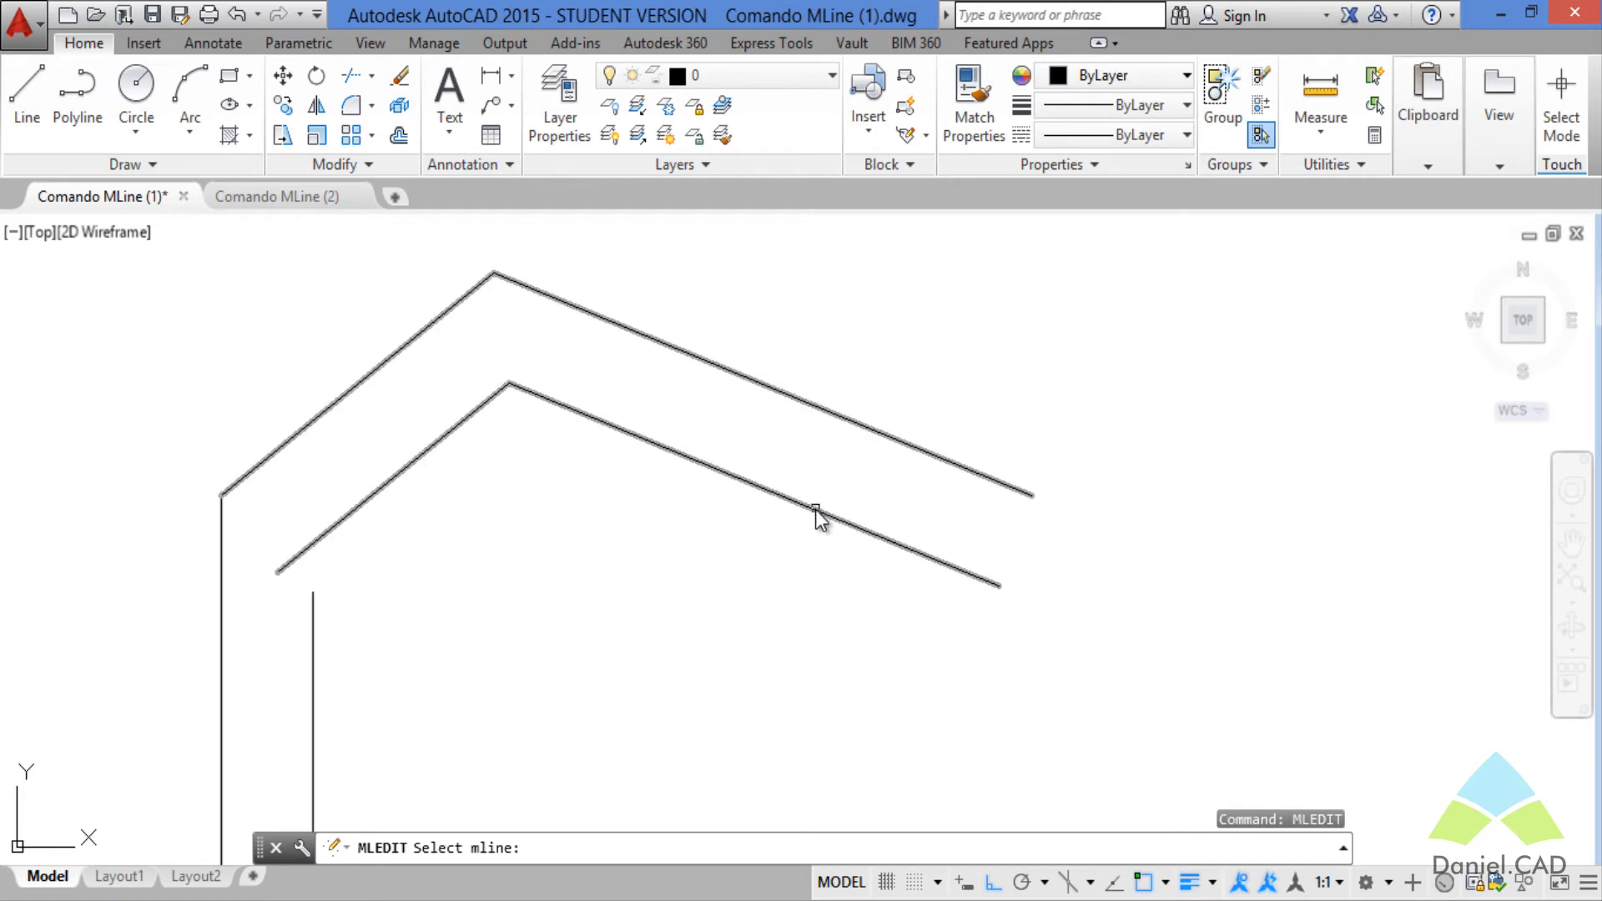
left_click(792, 507)
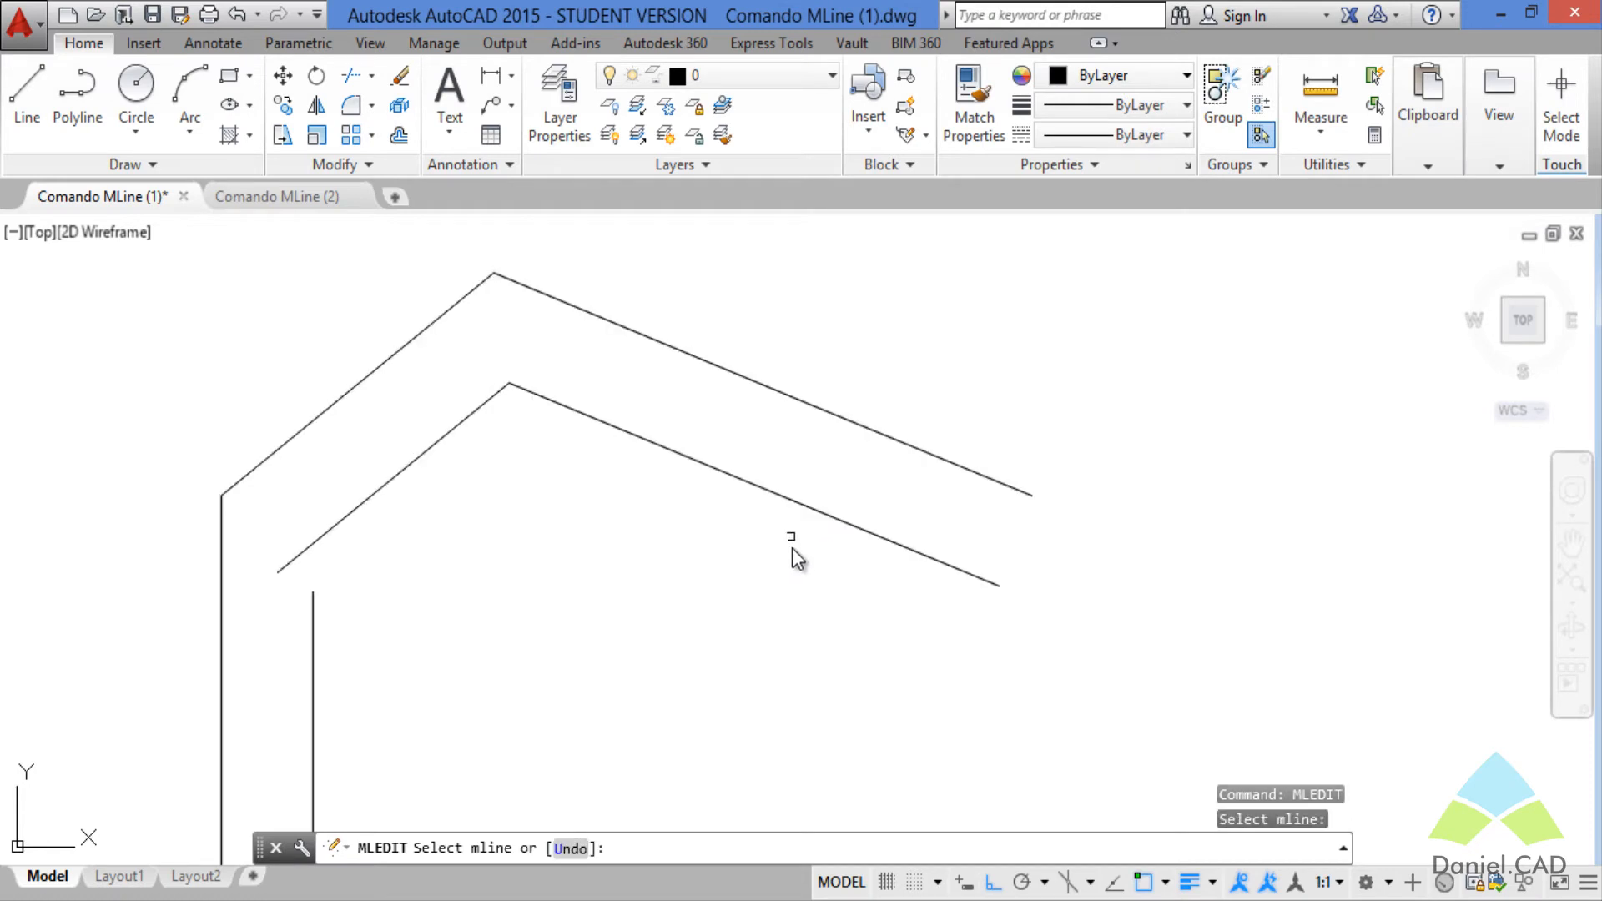
key("Escape")
key("Escape")
key("Escape")
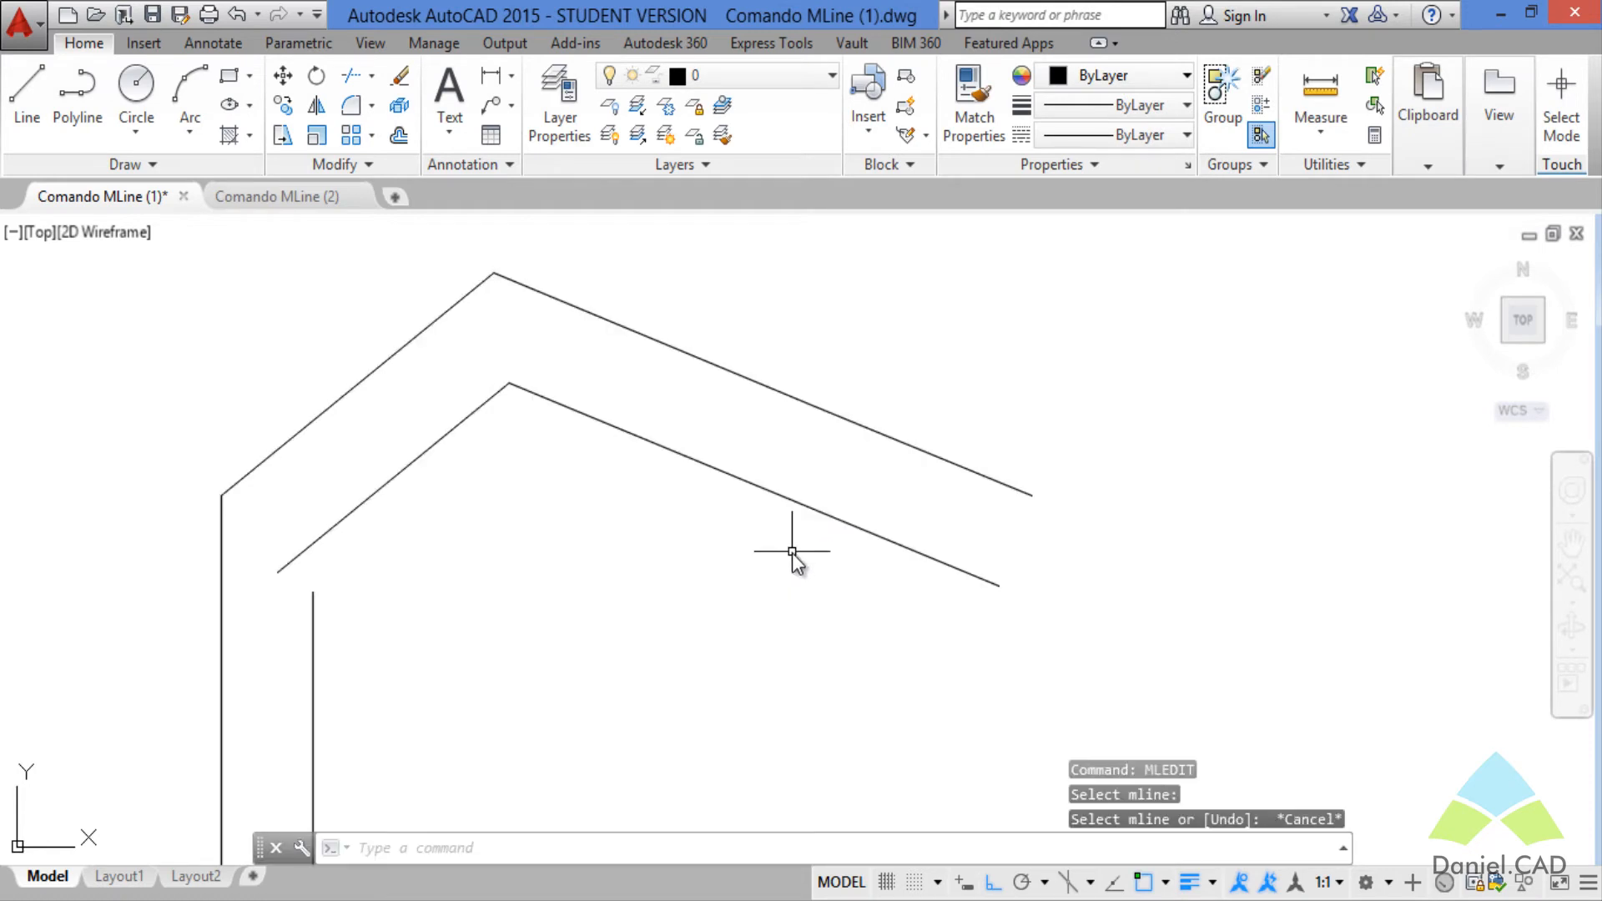
- Stretch the new vertex on the sloping segment straight down to form a valley, and deselect the multiline
left_click(814, 509)
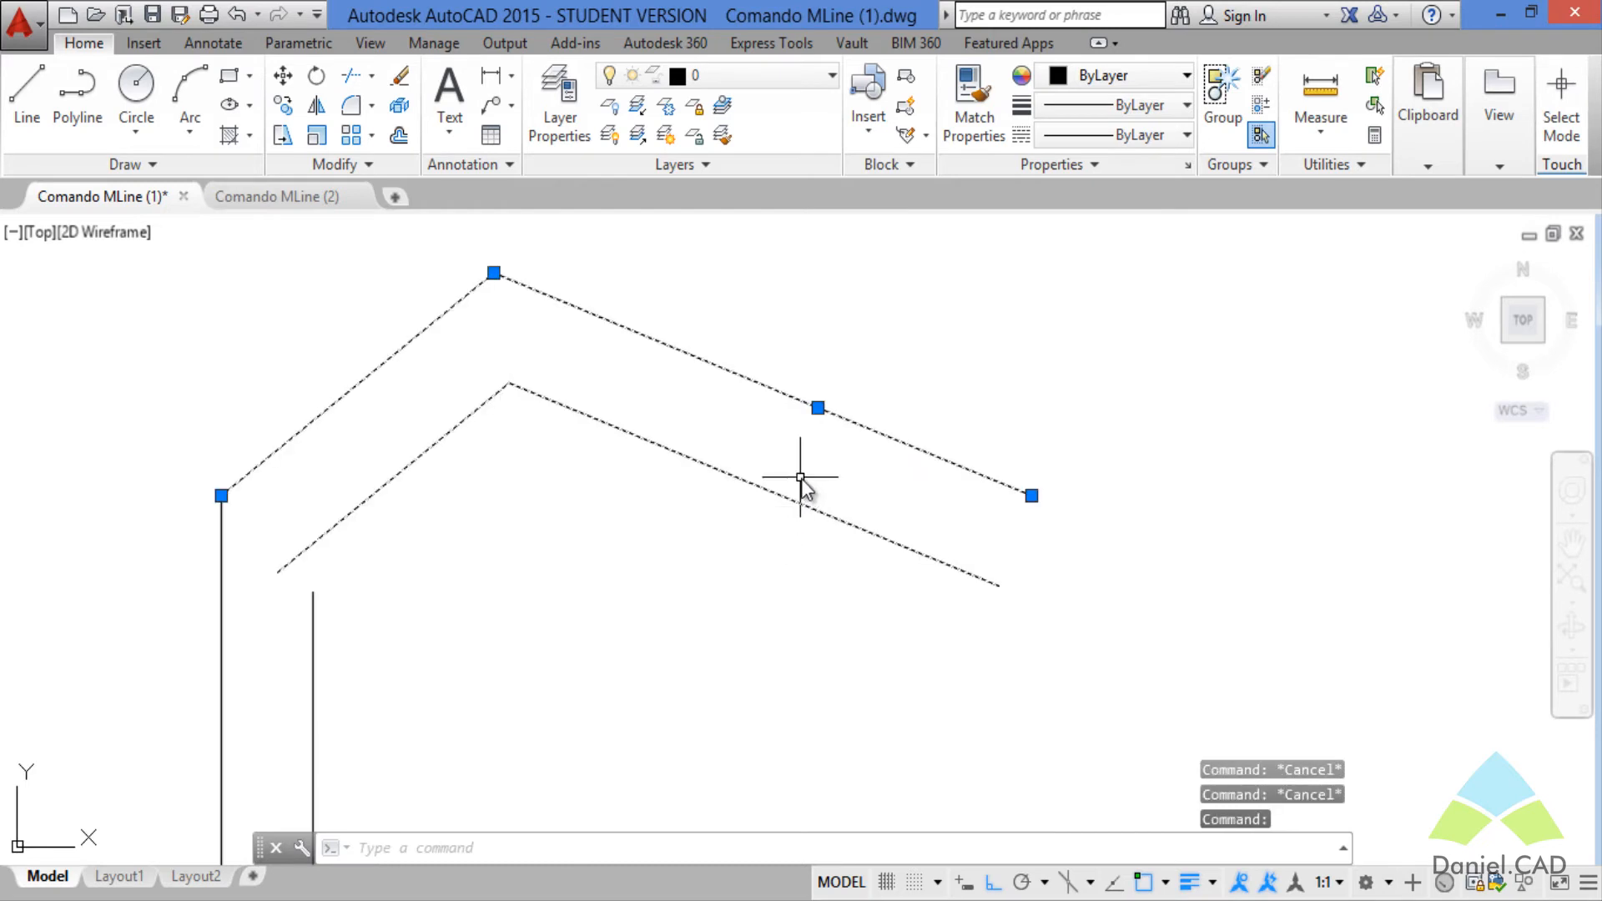
left_click(818, 408)
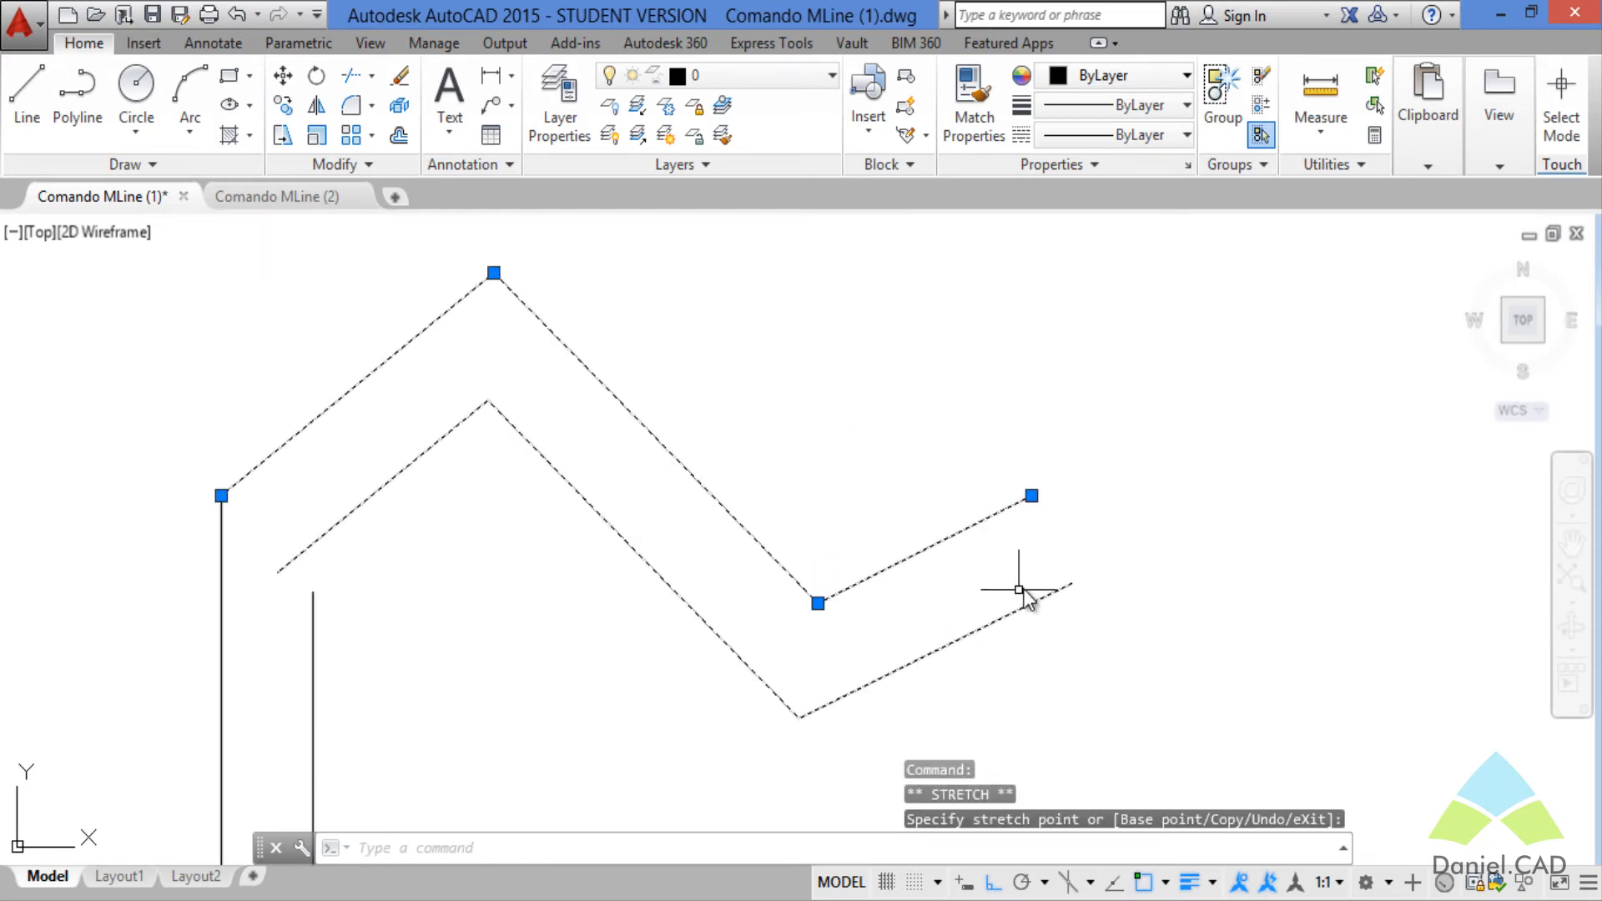
key("Escape")
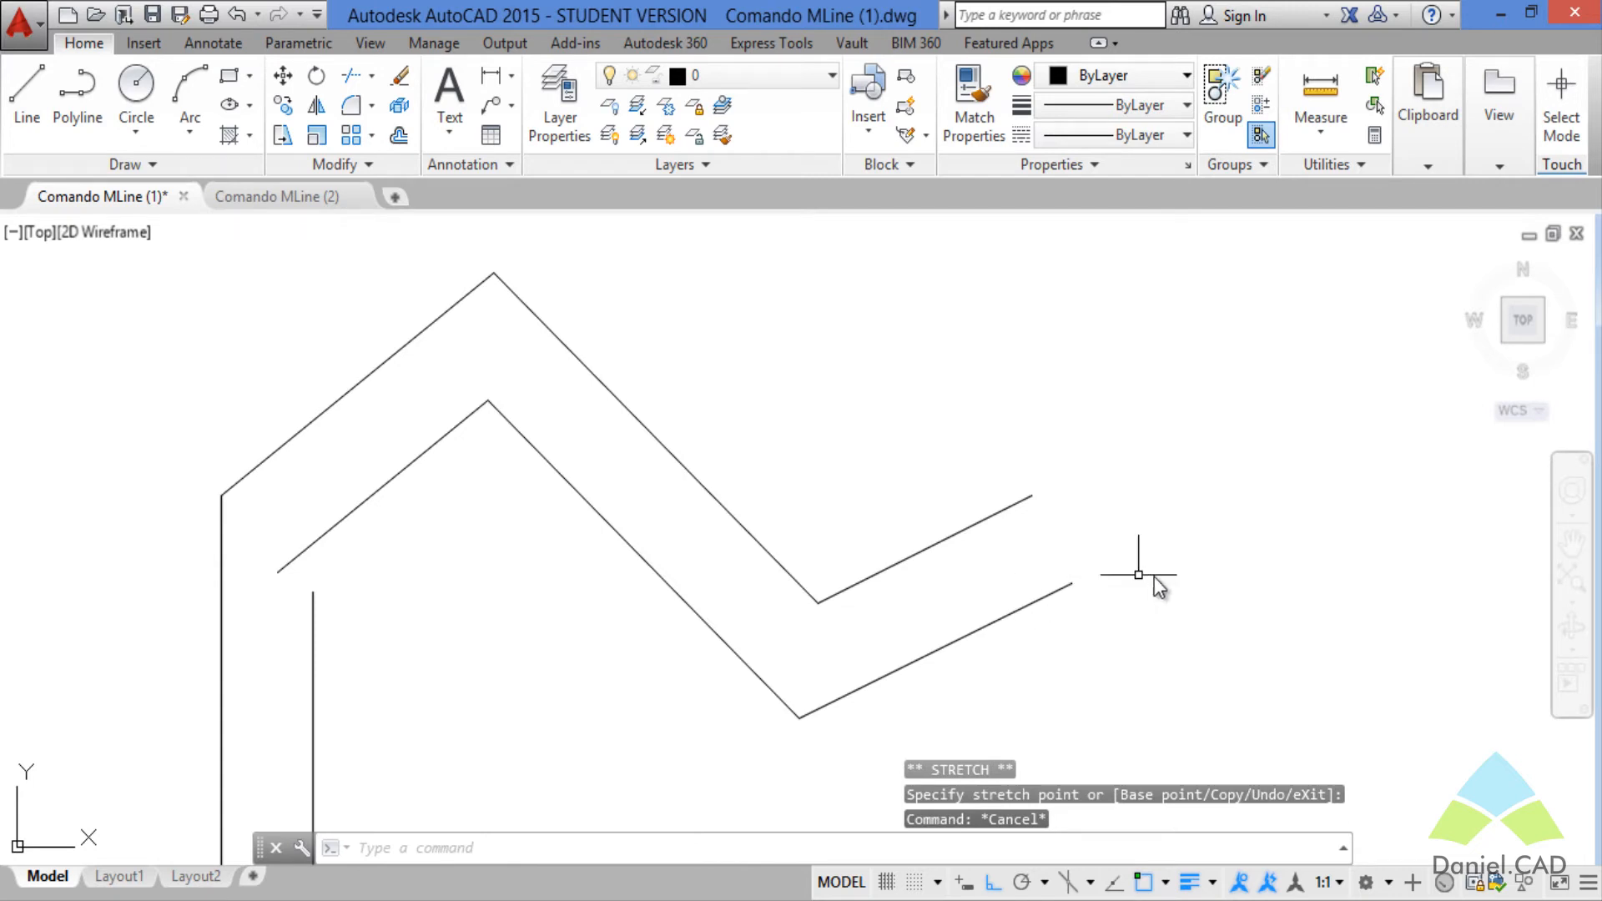
- Remove the valley vertex and the peak vertex from the bent multiline with MLEDIT's Delete Vertex
type("mledit")
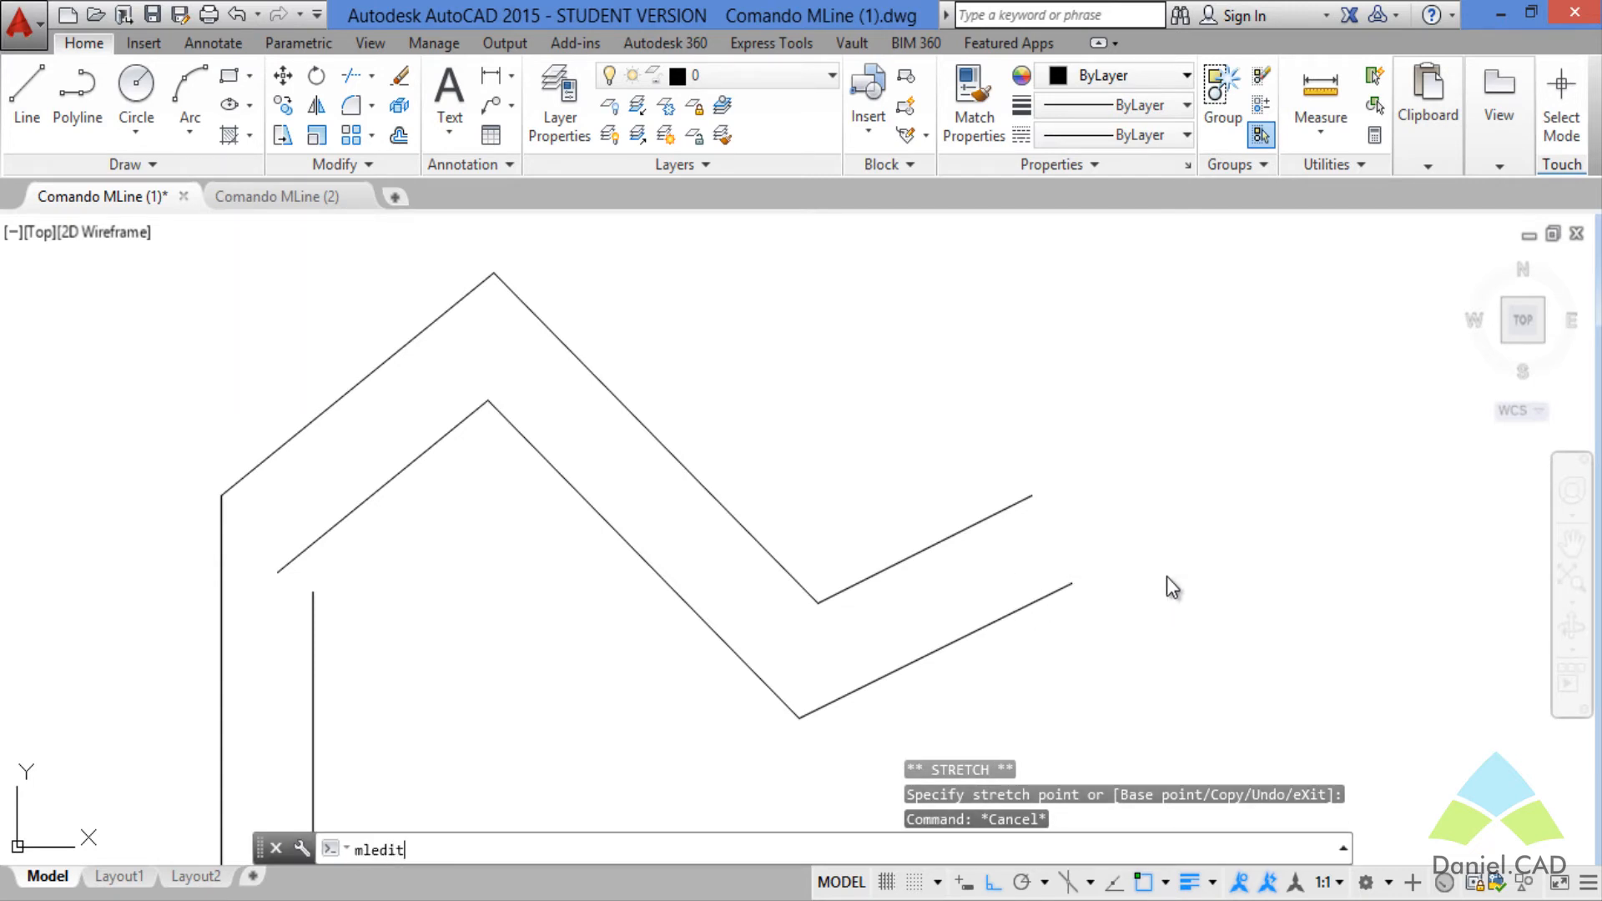
key("Return")
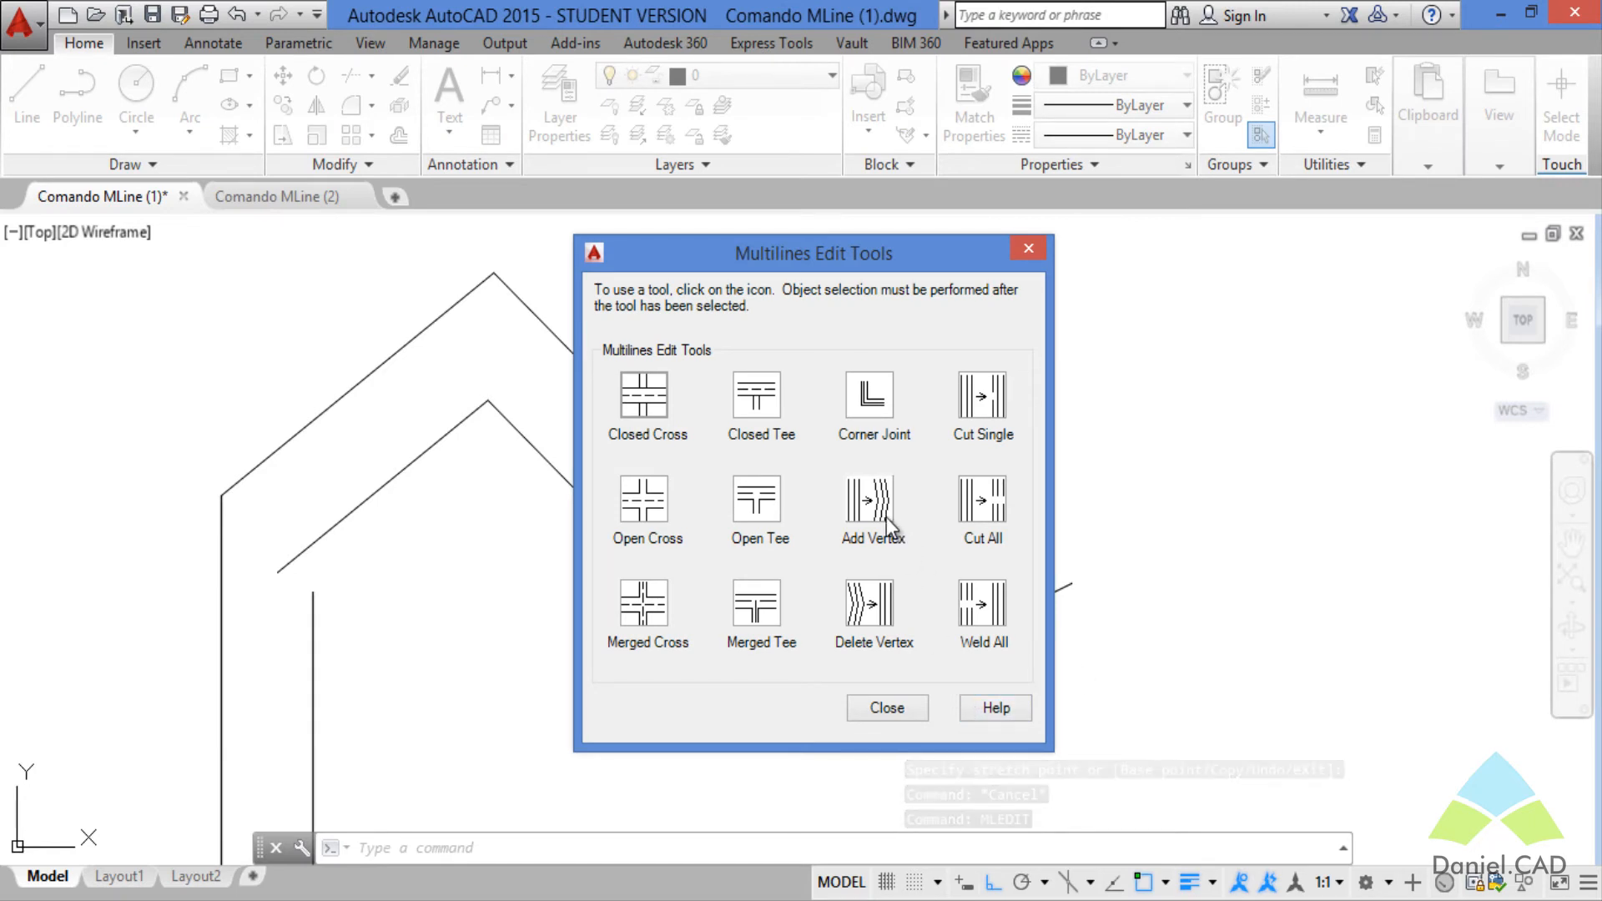
left_click(873, 619)
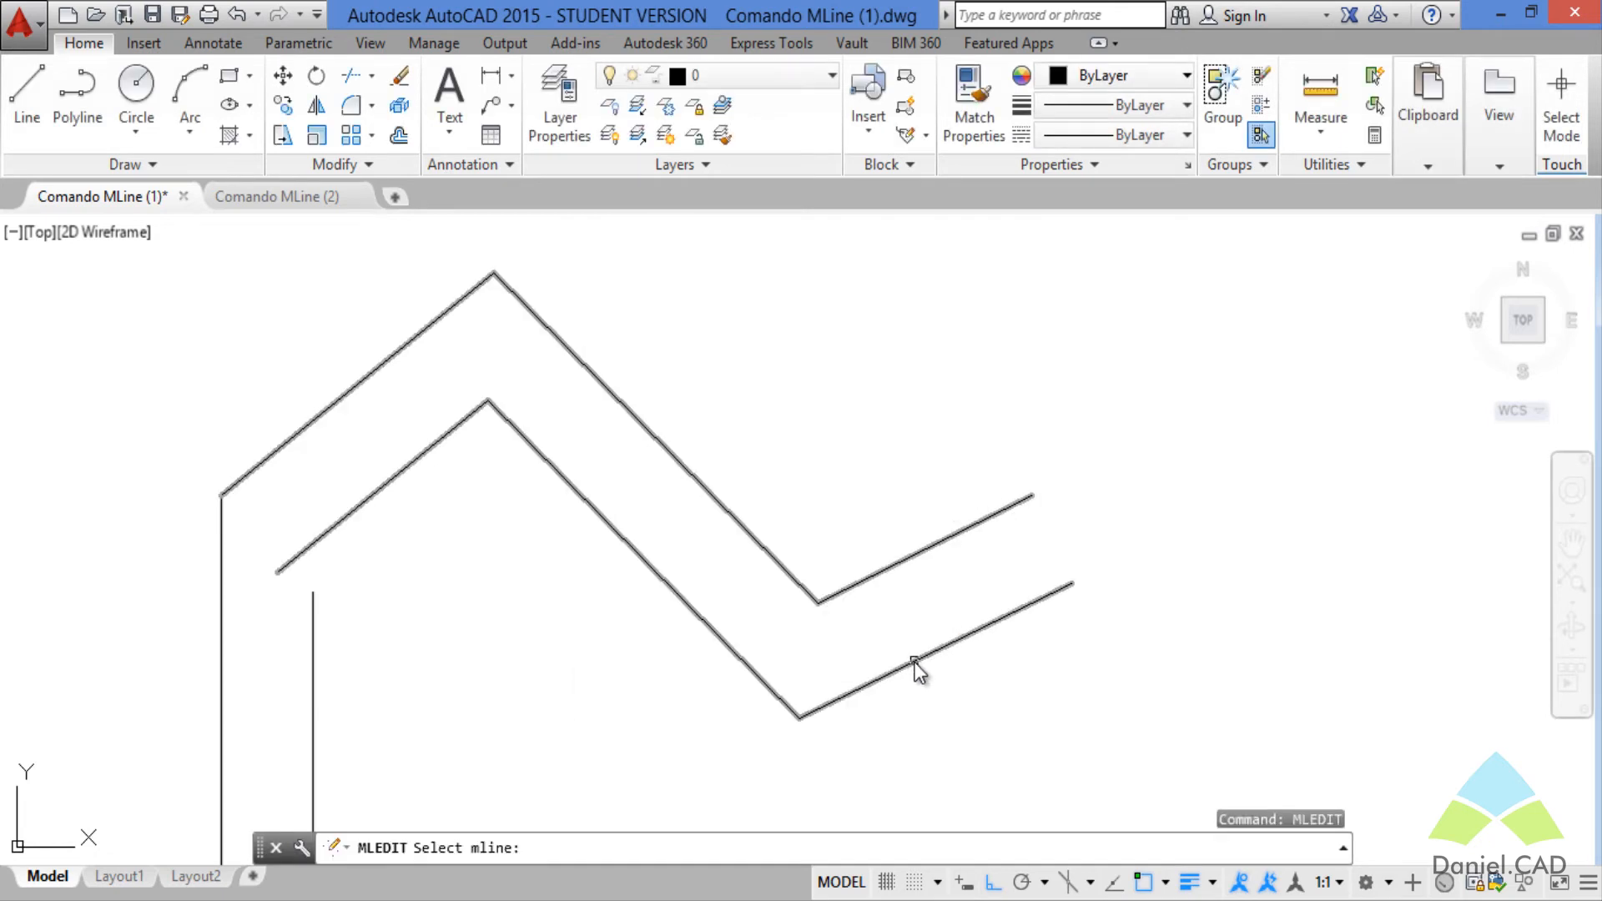
left_click(914, 665)
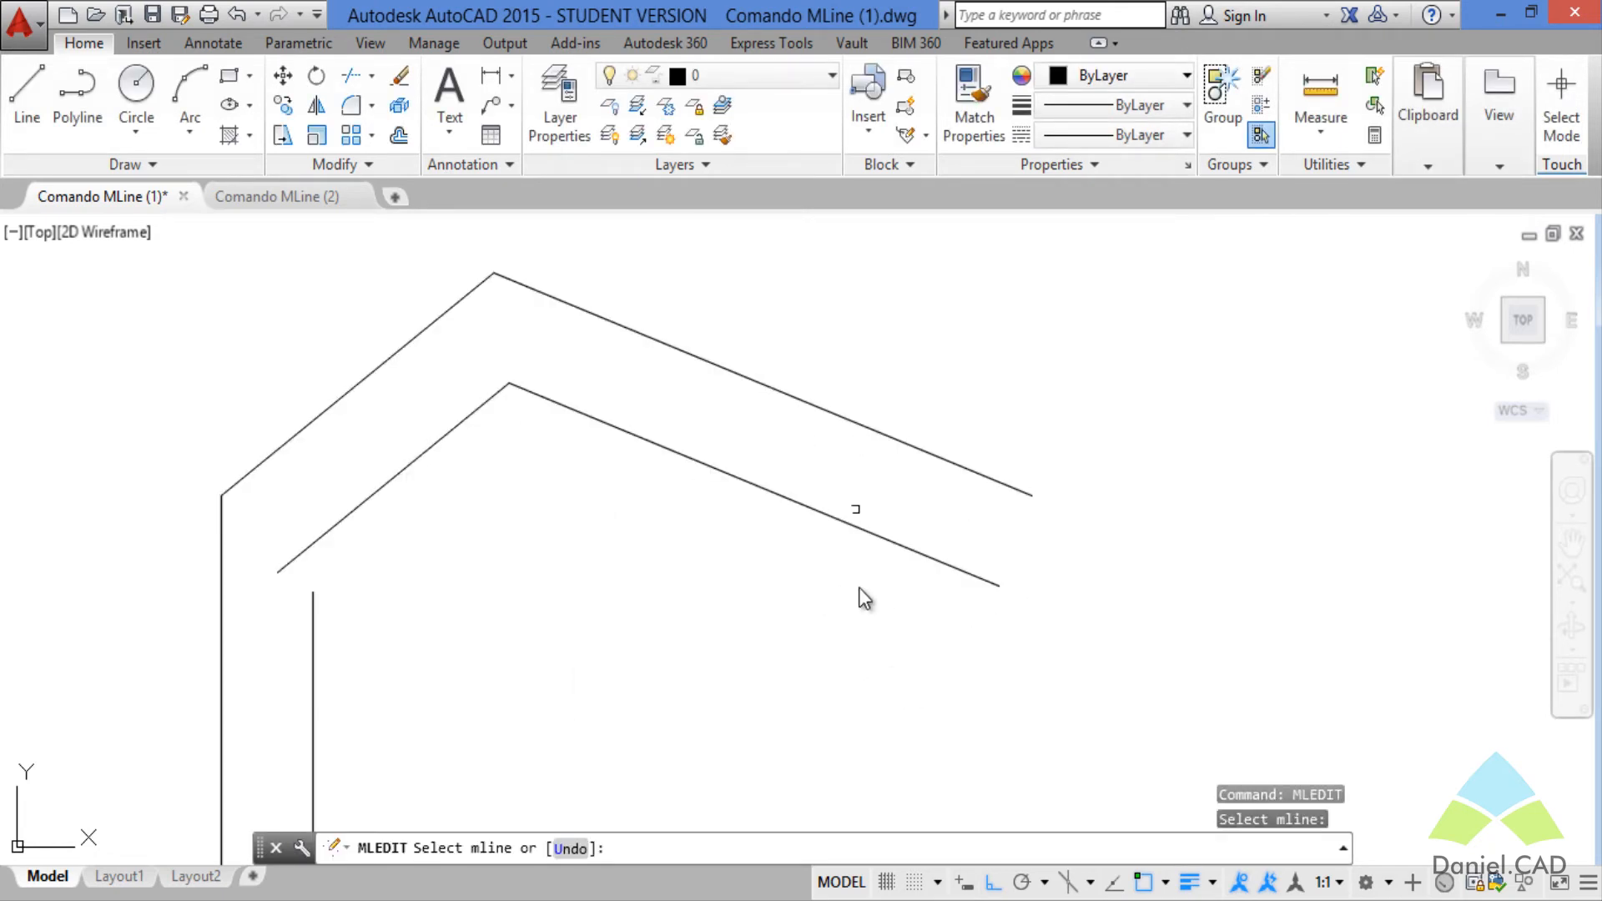
left_click(539, 407)
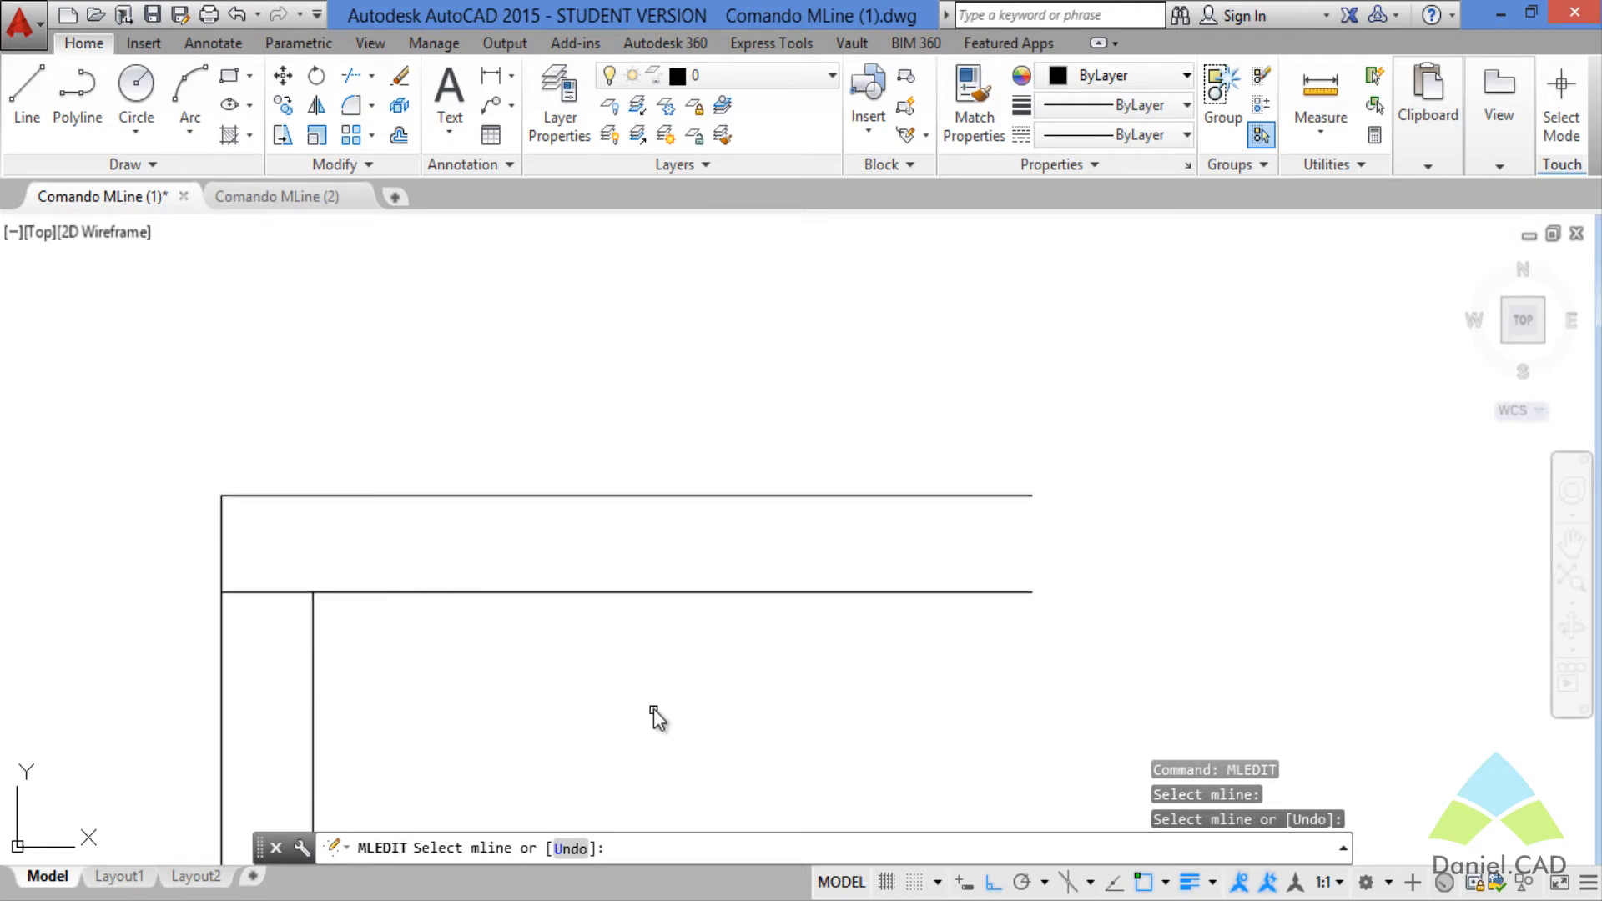
left_click(371, 594)
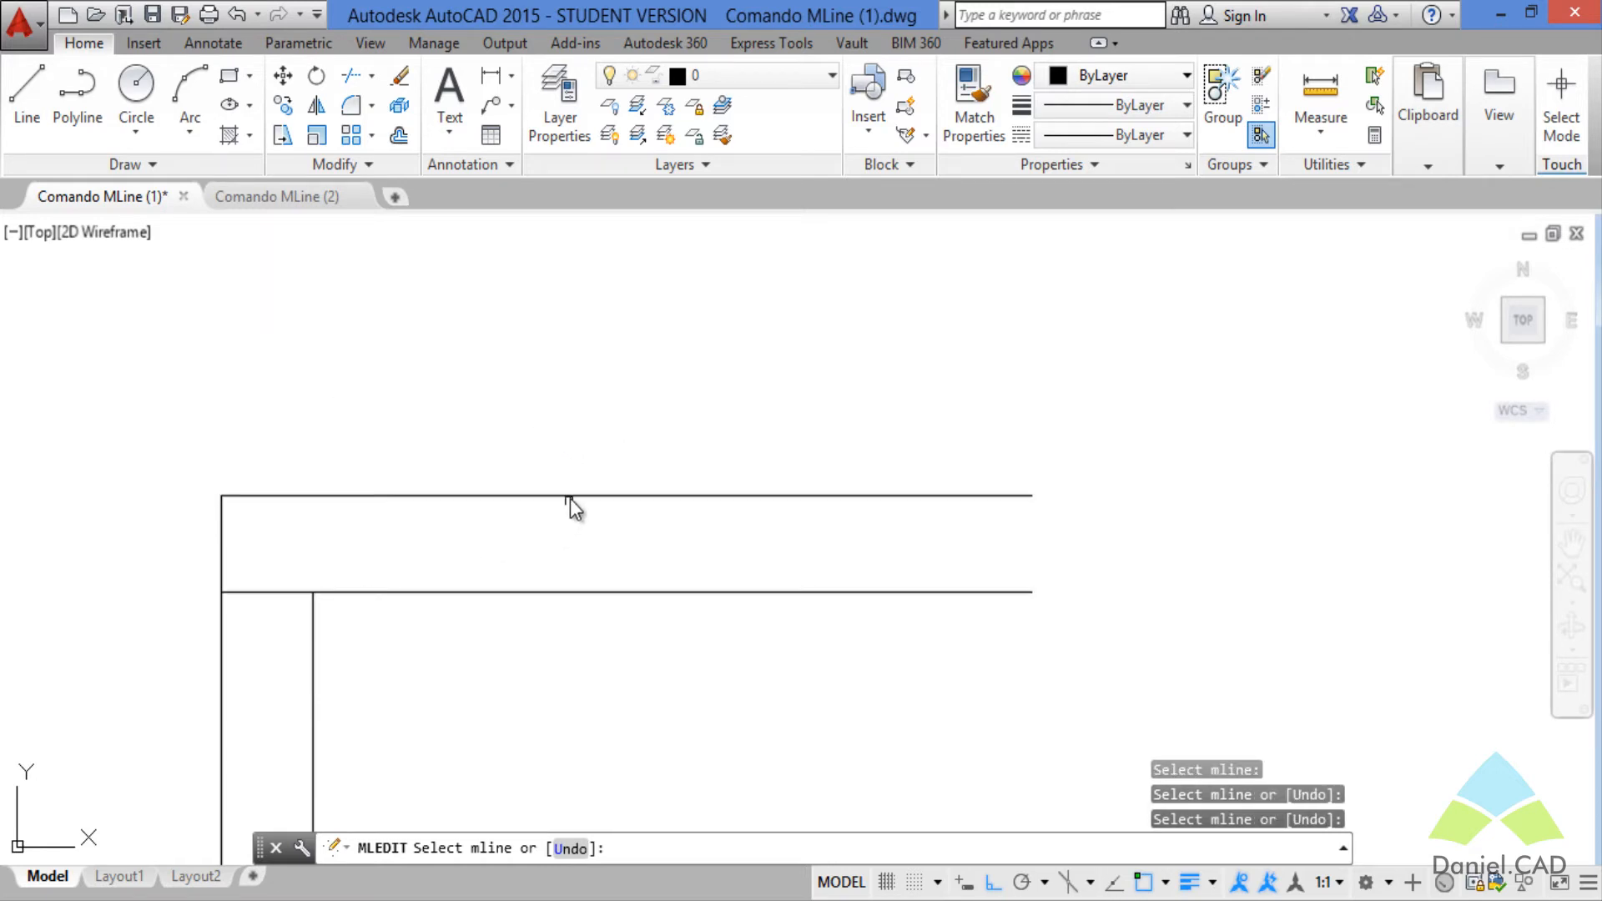
key("Escape")
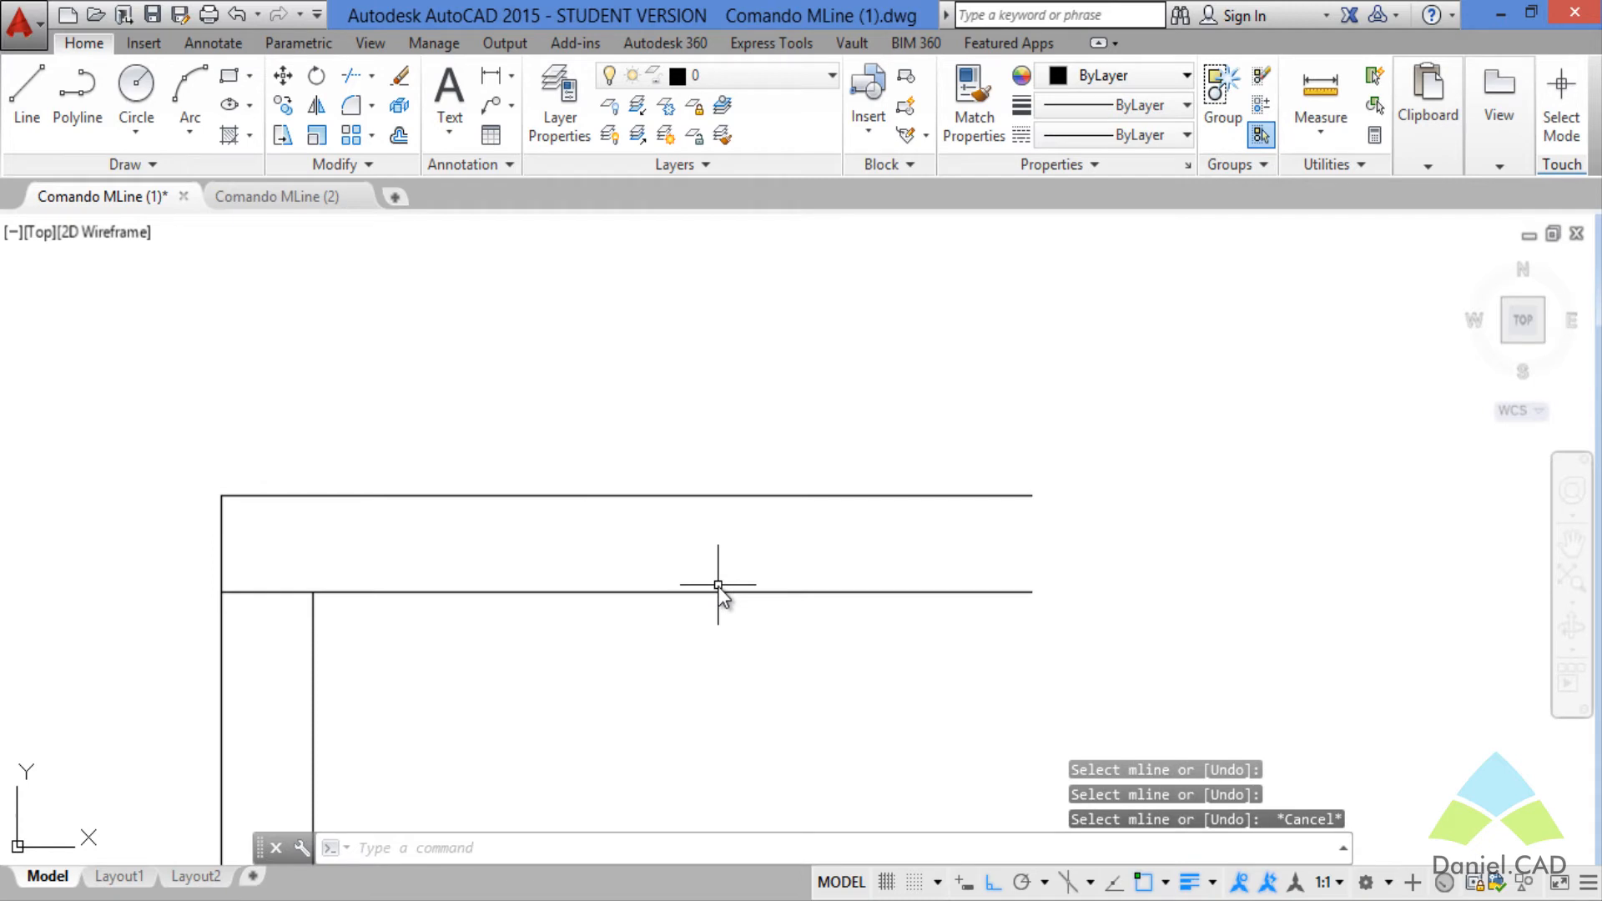
- Apply MLEDIT's Cut Single to the intact crossing right of the open cross, picking both points together on the horizontal multiline's upper line
type("mle")
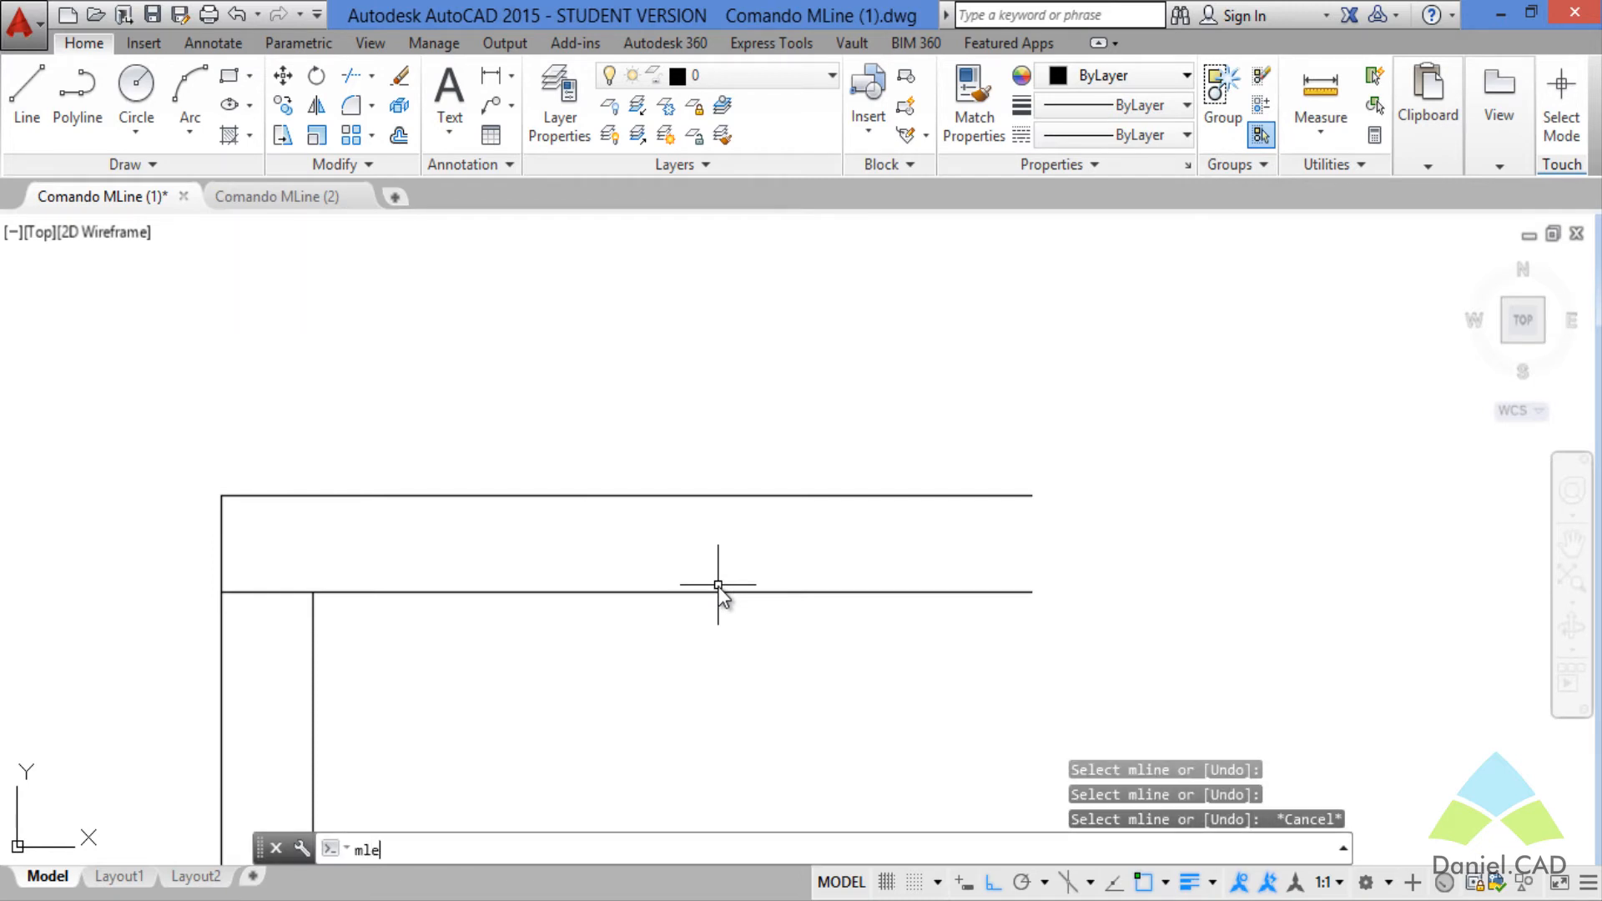
type("dit")
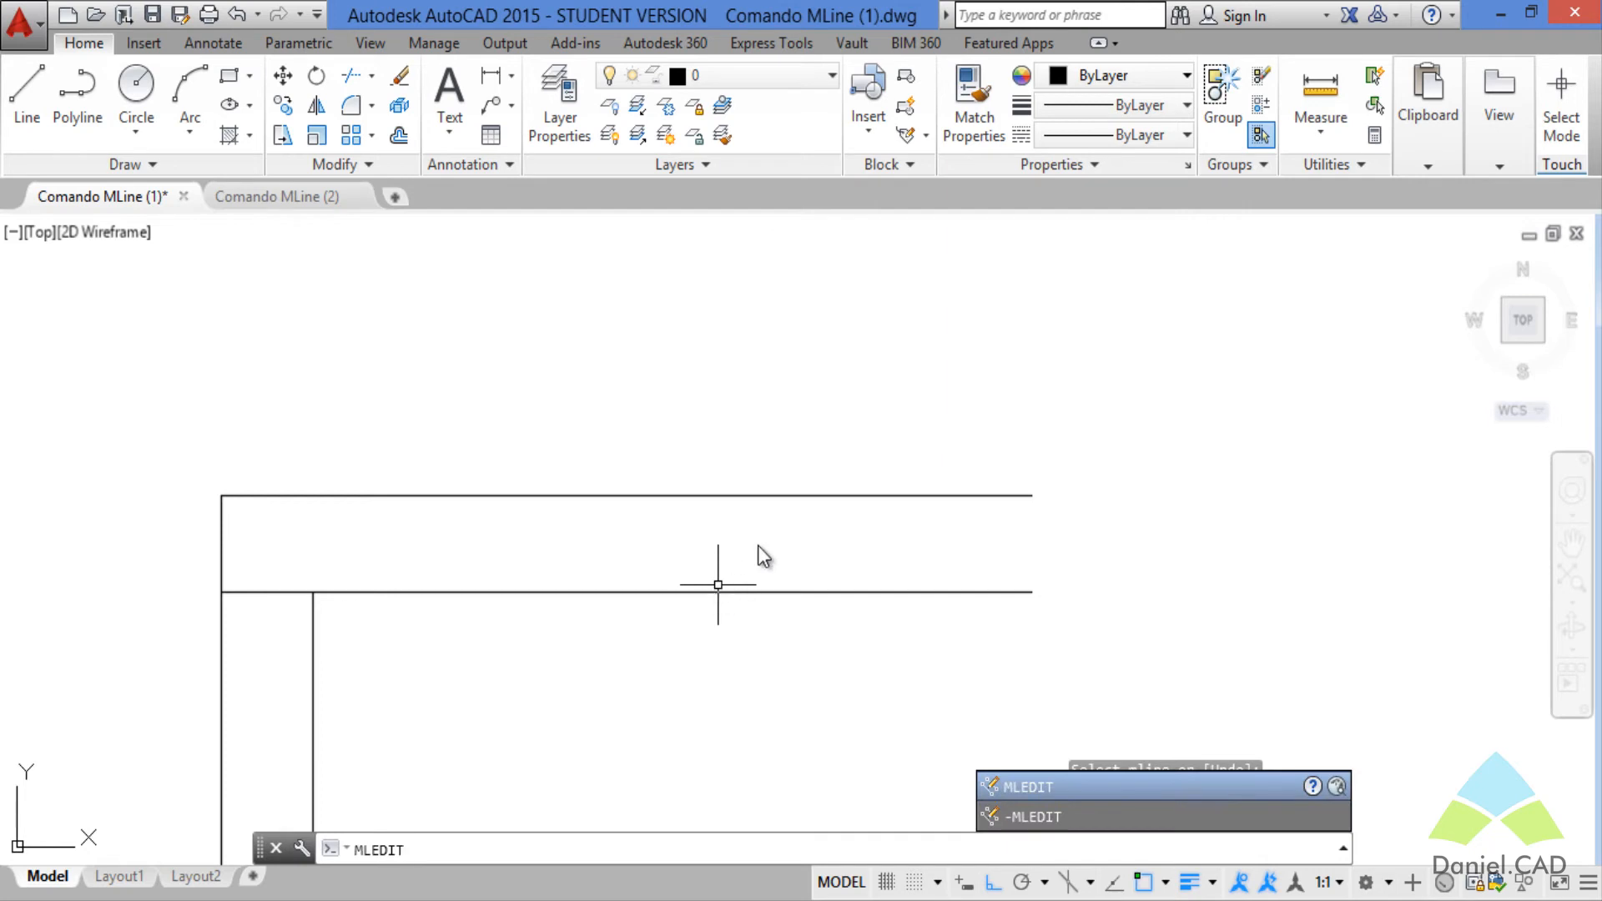
key("Return")
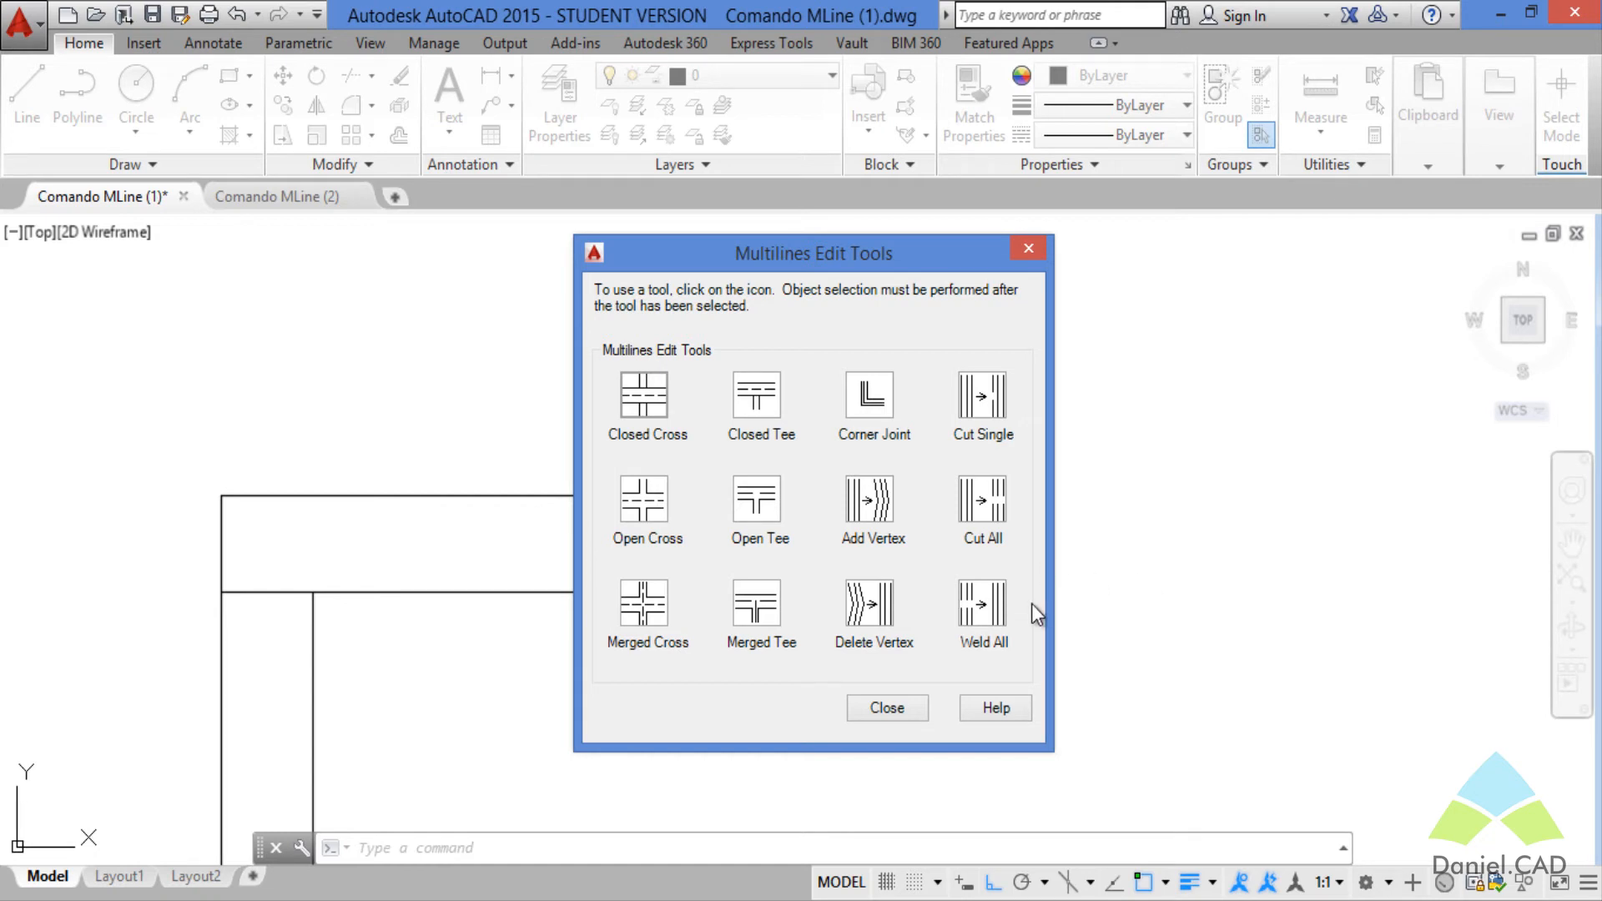
left_click(1000, 422)
scroll(1078, 621, "down", 8)
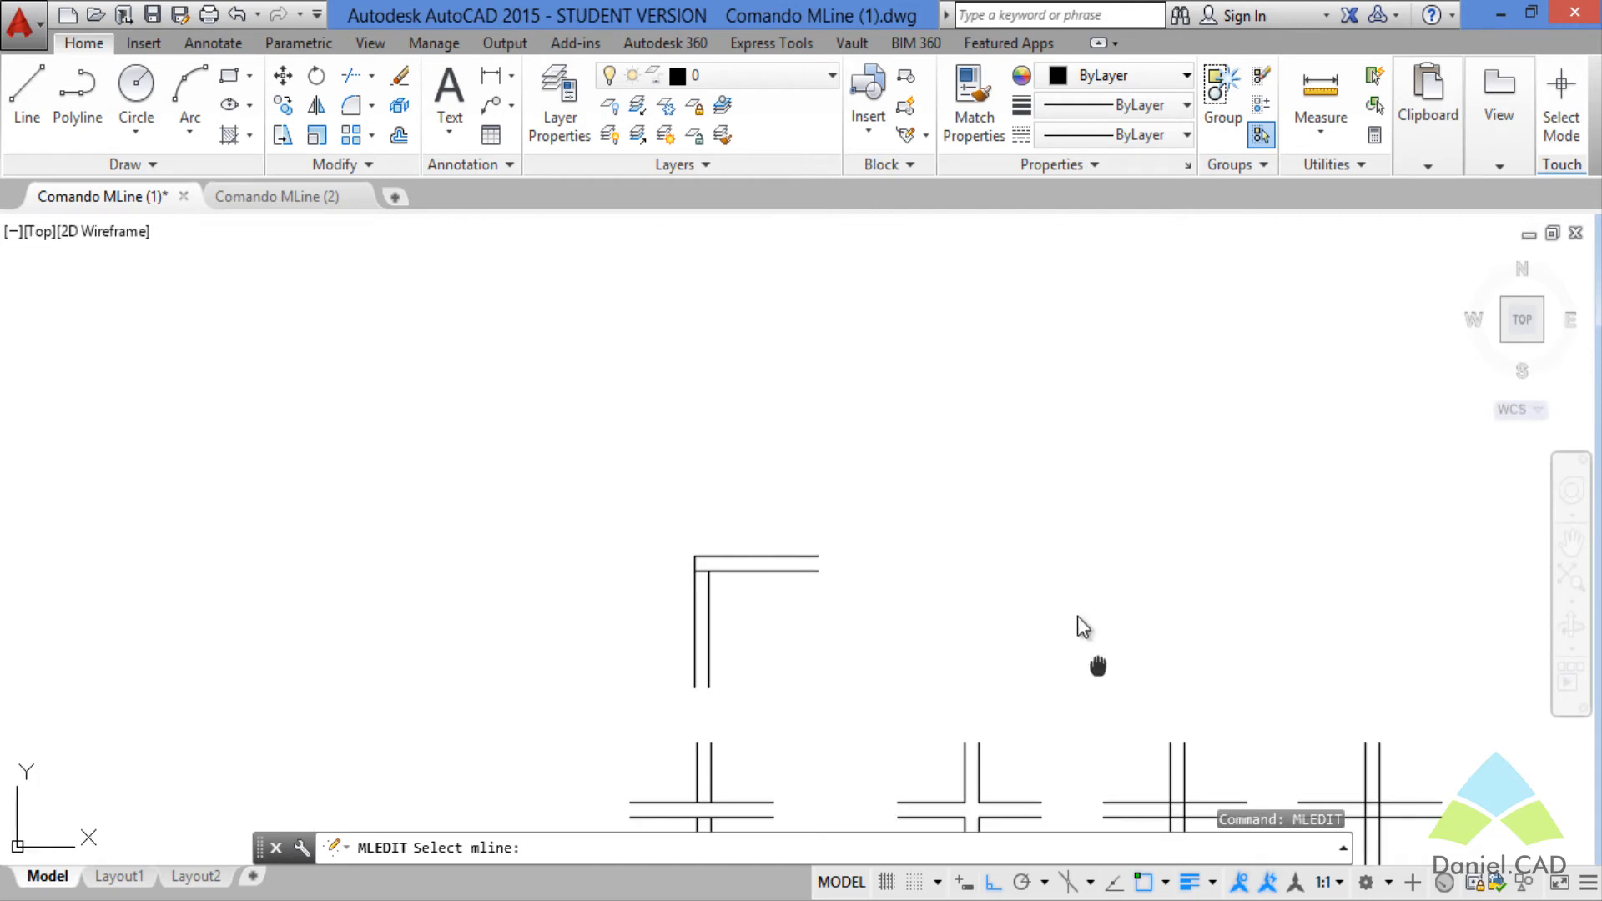
mouse_move(1065, 596)
middle_mouse_down()
mouse_move(930, 412)
mouse_move(984, 614)
middle_mouse_up()
scroll(866, 402, "up", 5)
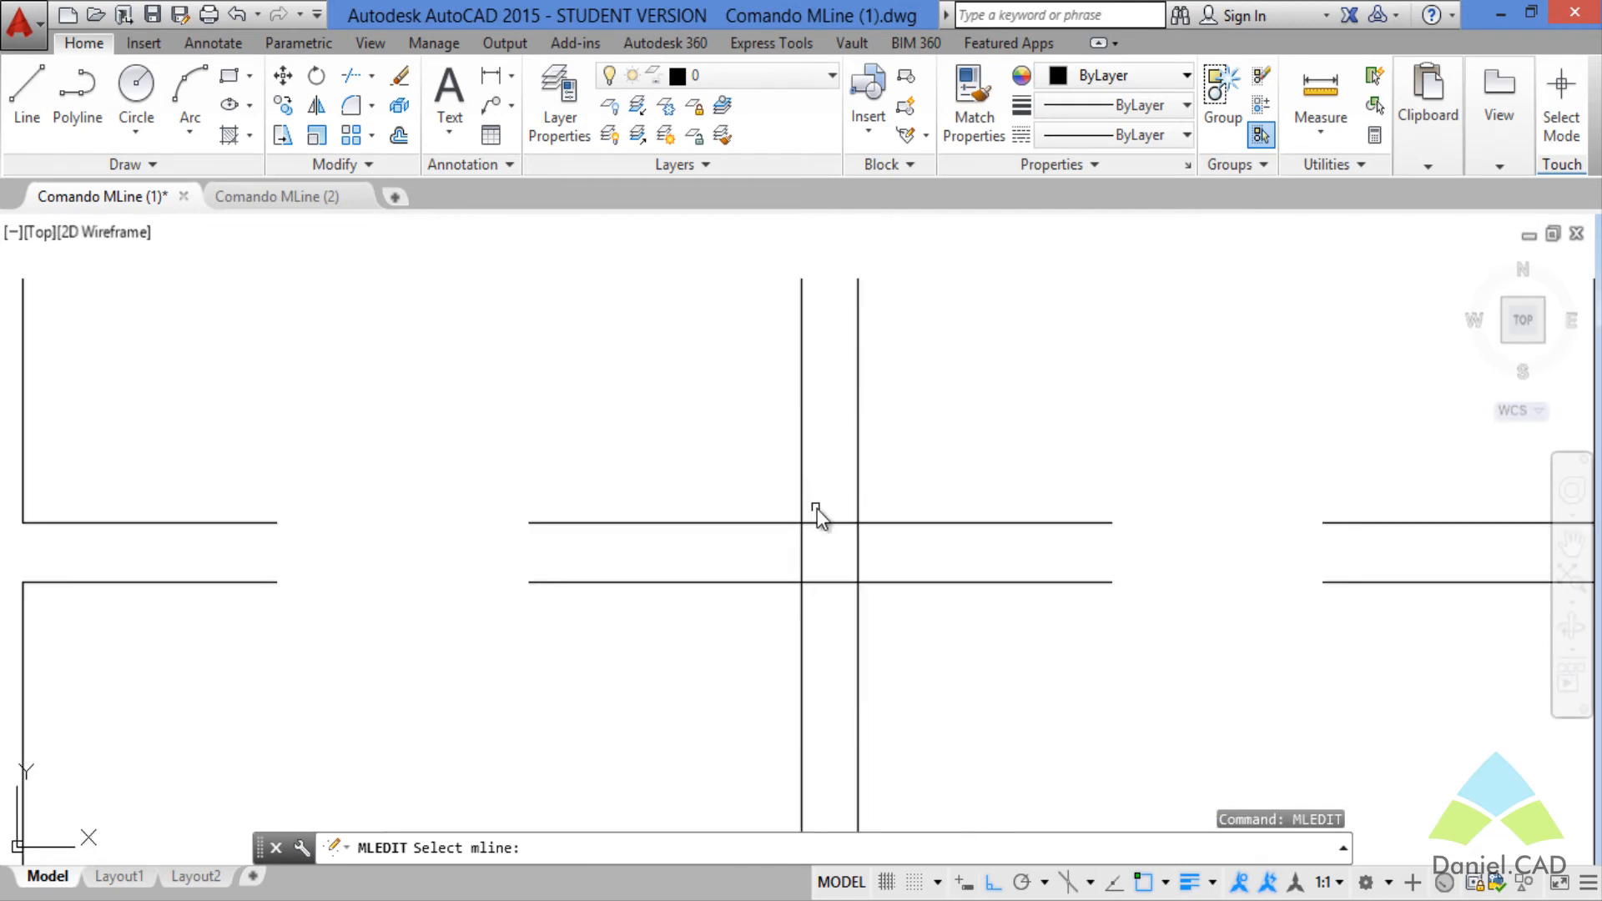
scroll(816, 508, "up", 2)
middle_click_drag(829, 511, 808, 498)
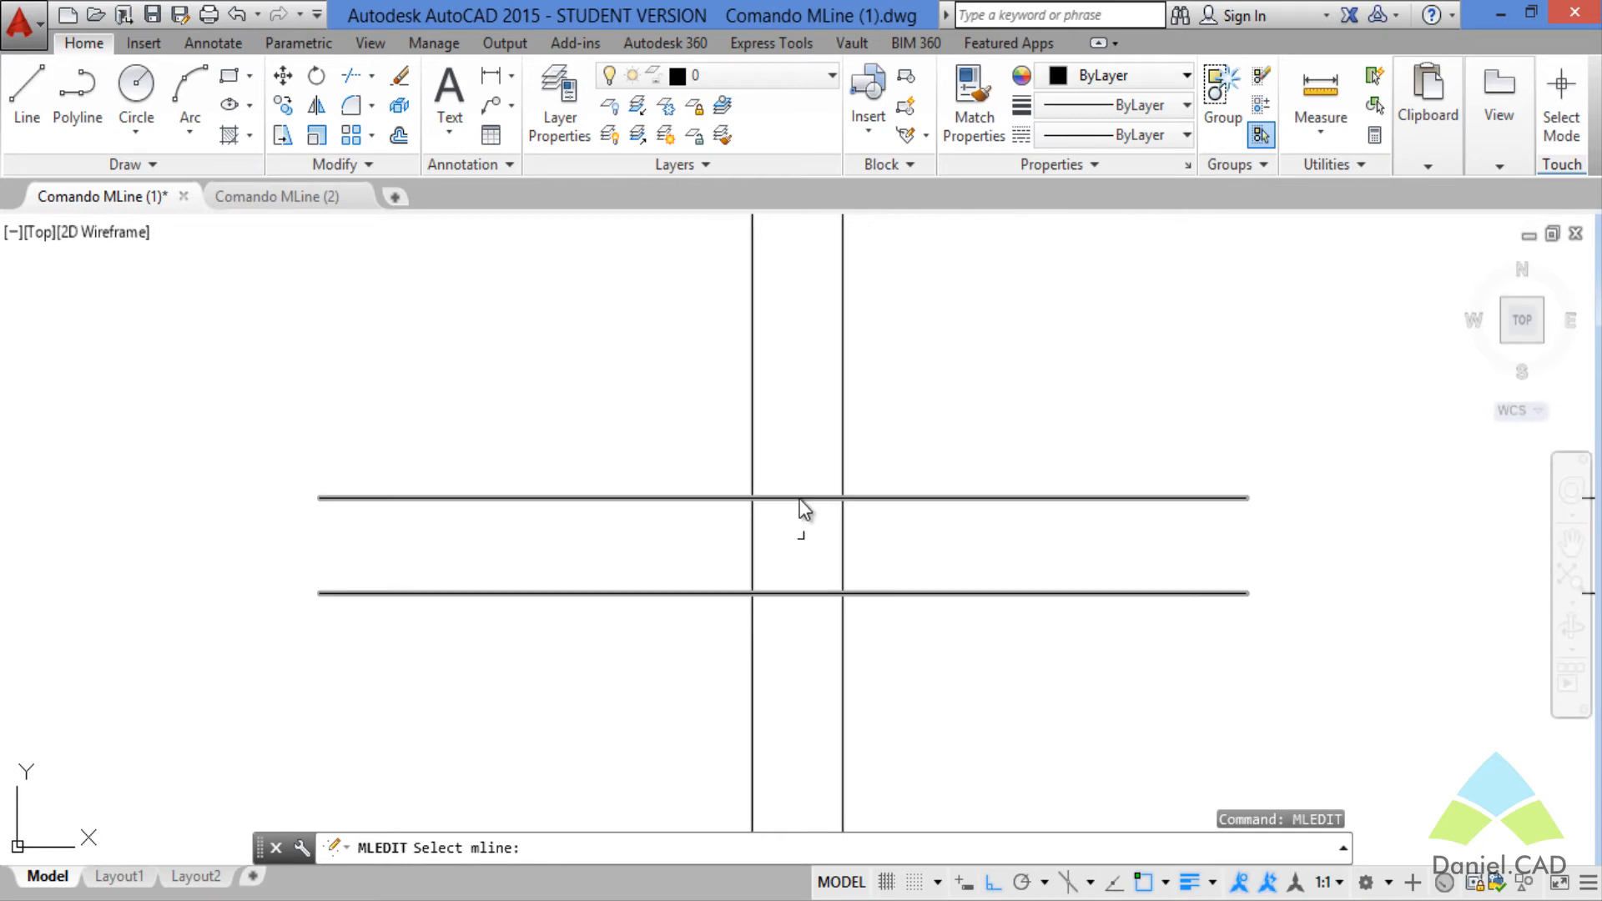
scroll(786, 544, "up", 2)
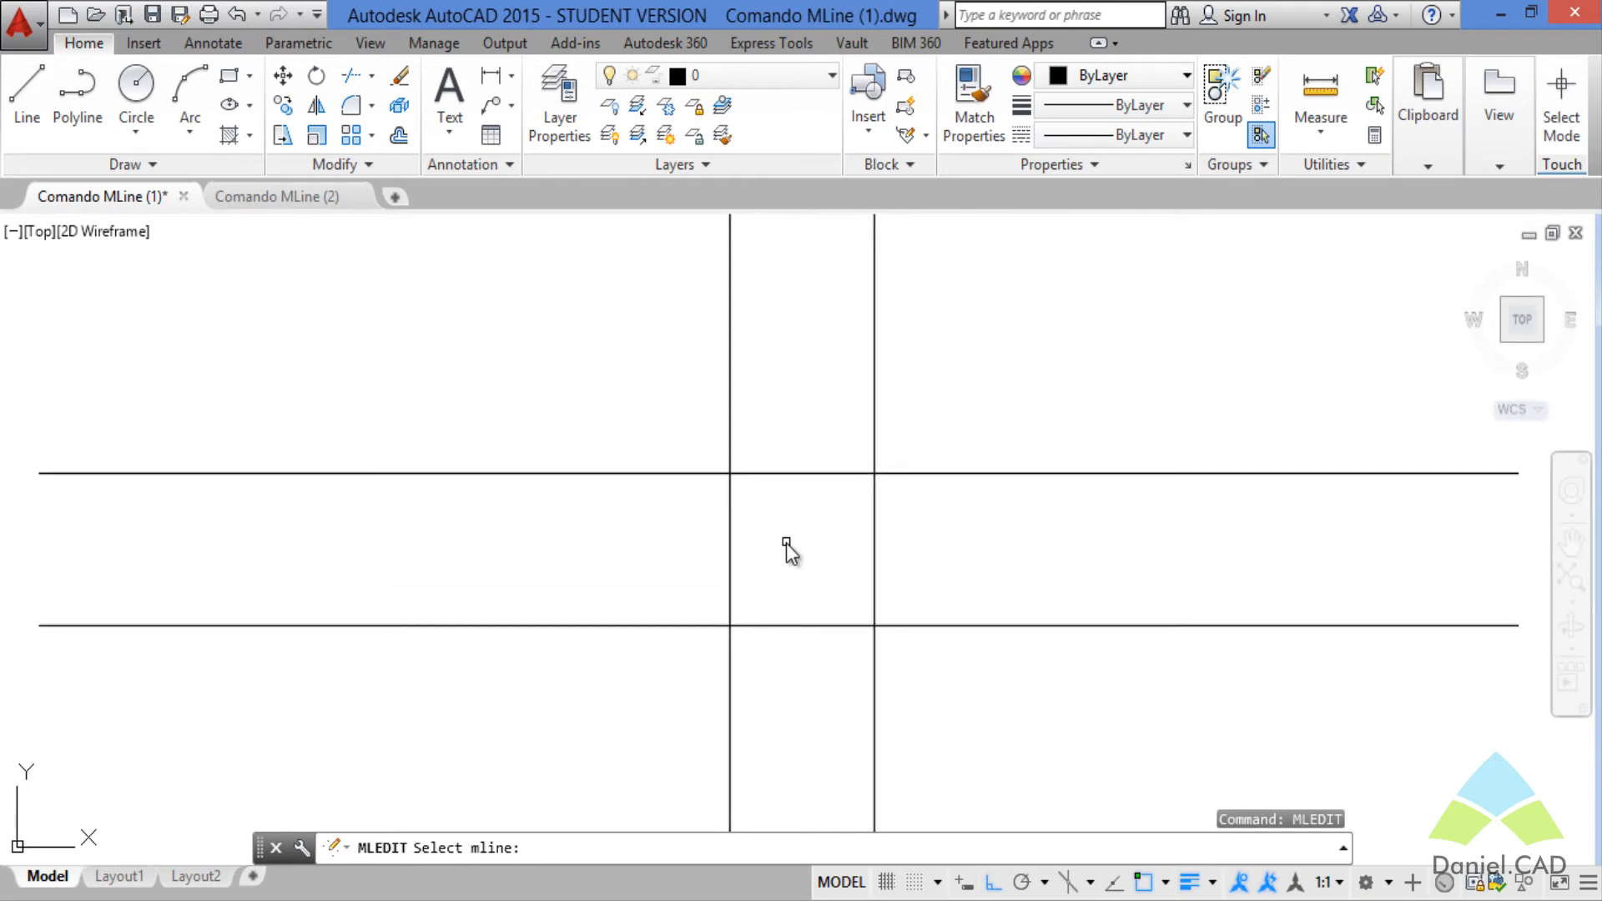
left_click(809, 474)
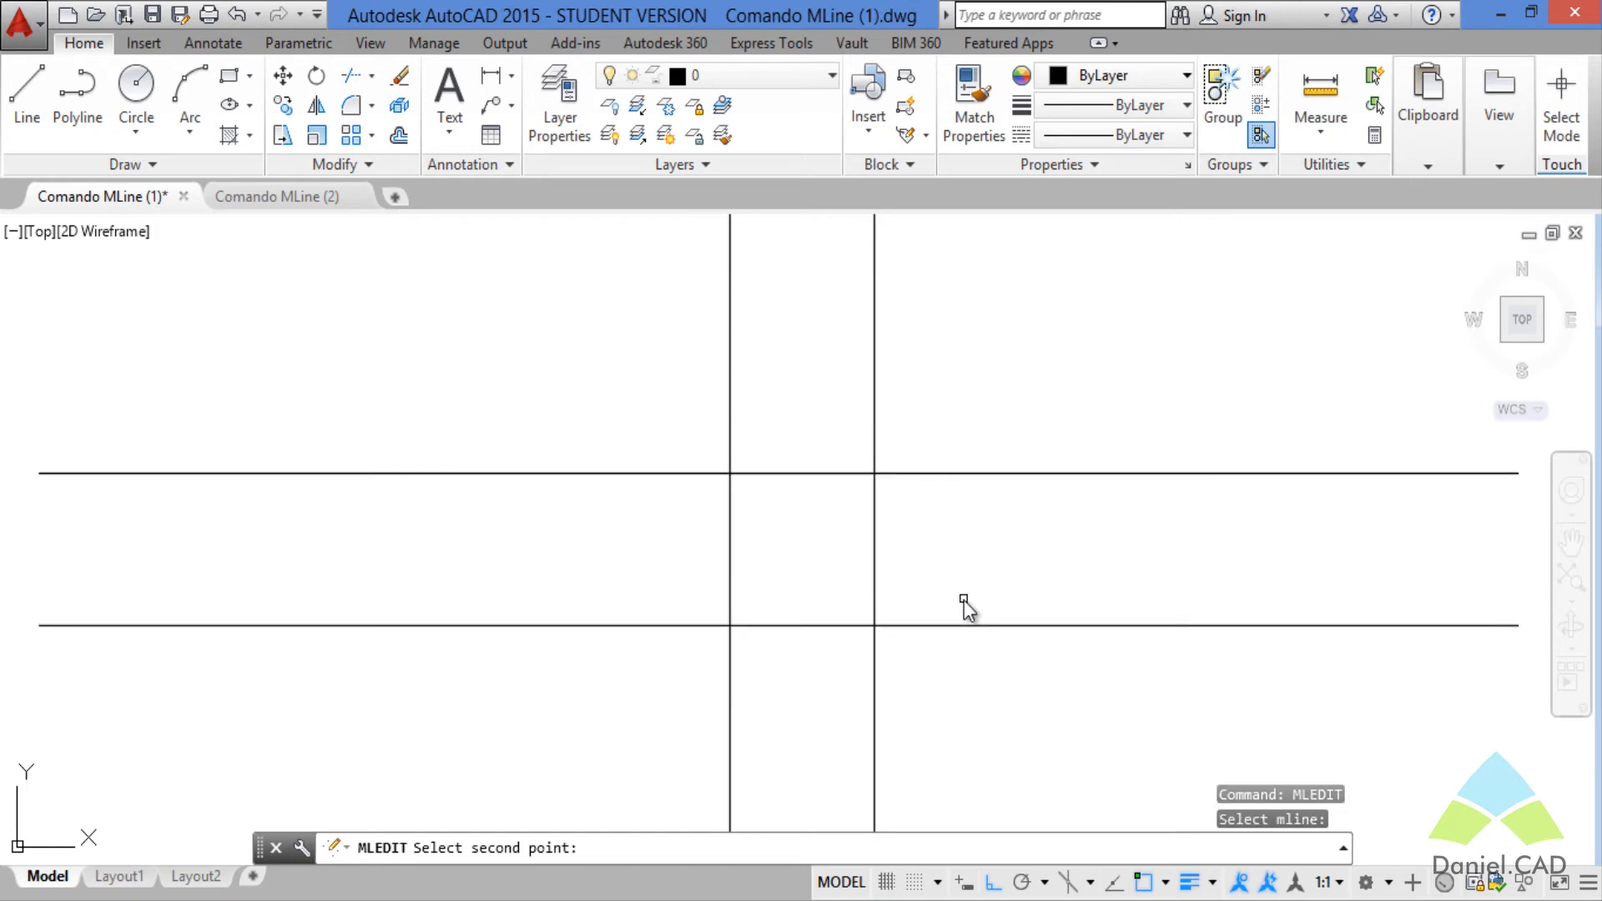
left_click(809, 476)
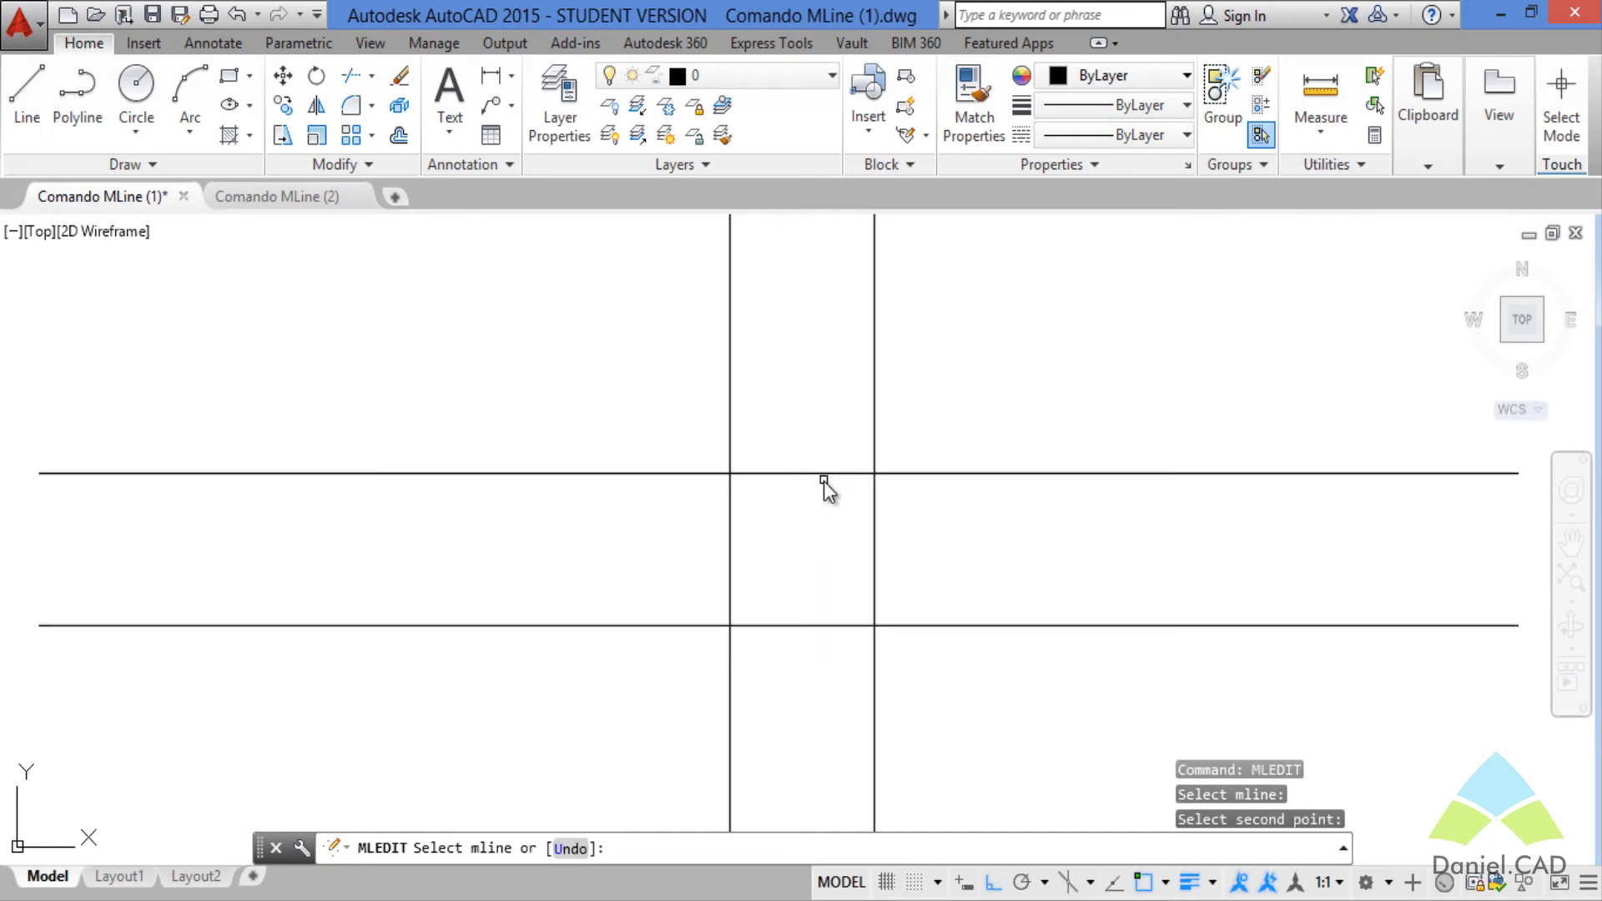
- Cut gaps in the horizontal multiline's upper line between the two vertical lines with Cut Single, and end the command
left_click(821, 475)
left_click(839, 476)
left_click(852, 476)
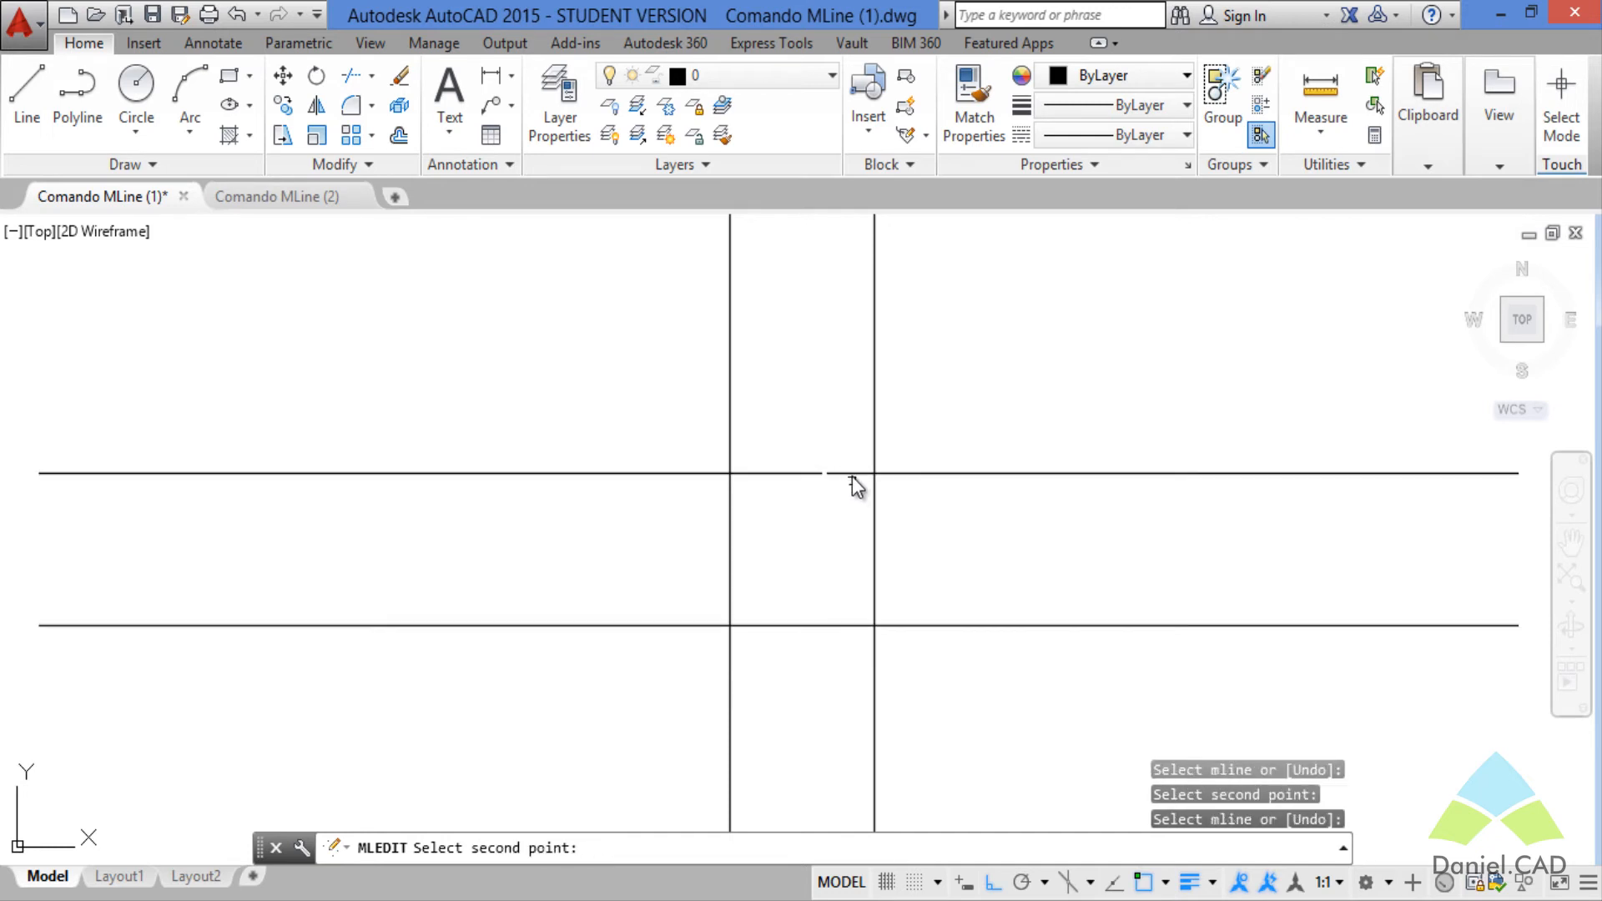
left_click(862, 475)
left_click(862, 476)
left_click(771, 478)
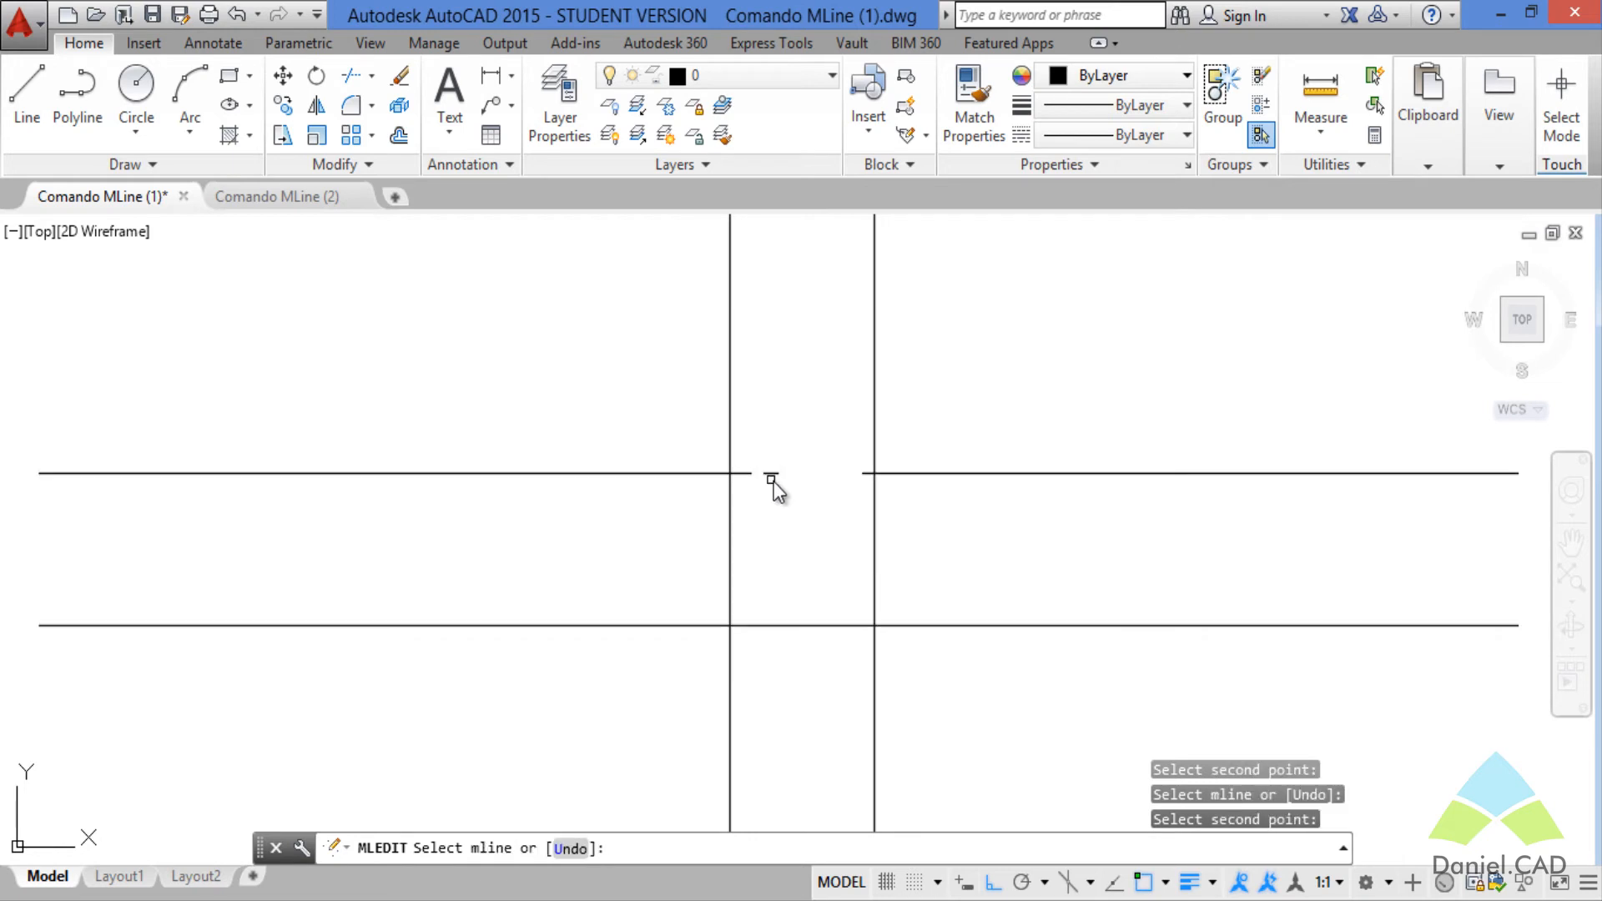
left_click(773, 477)
key("Escape")
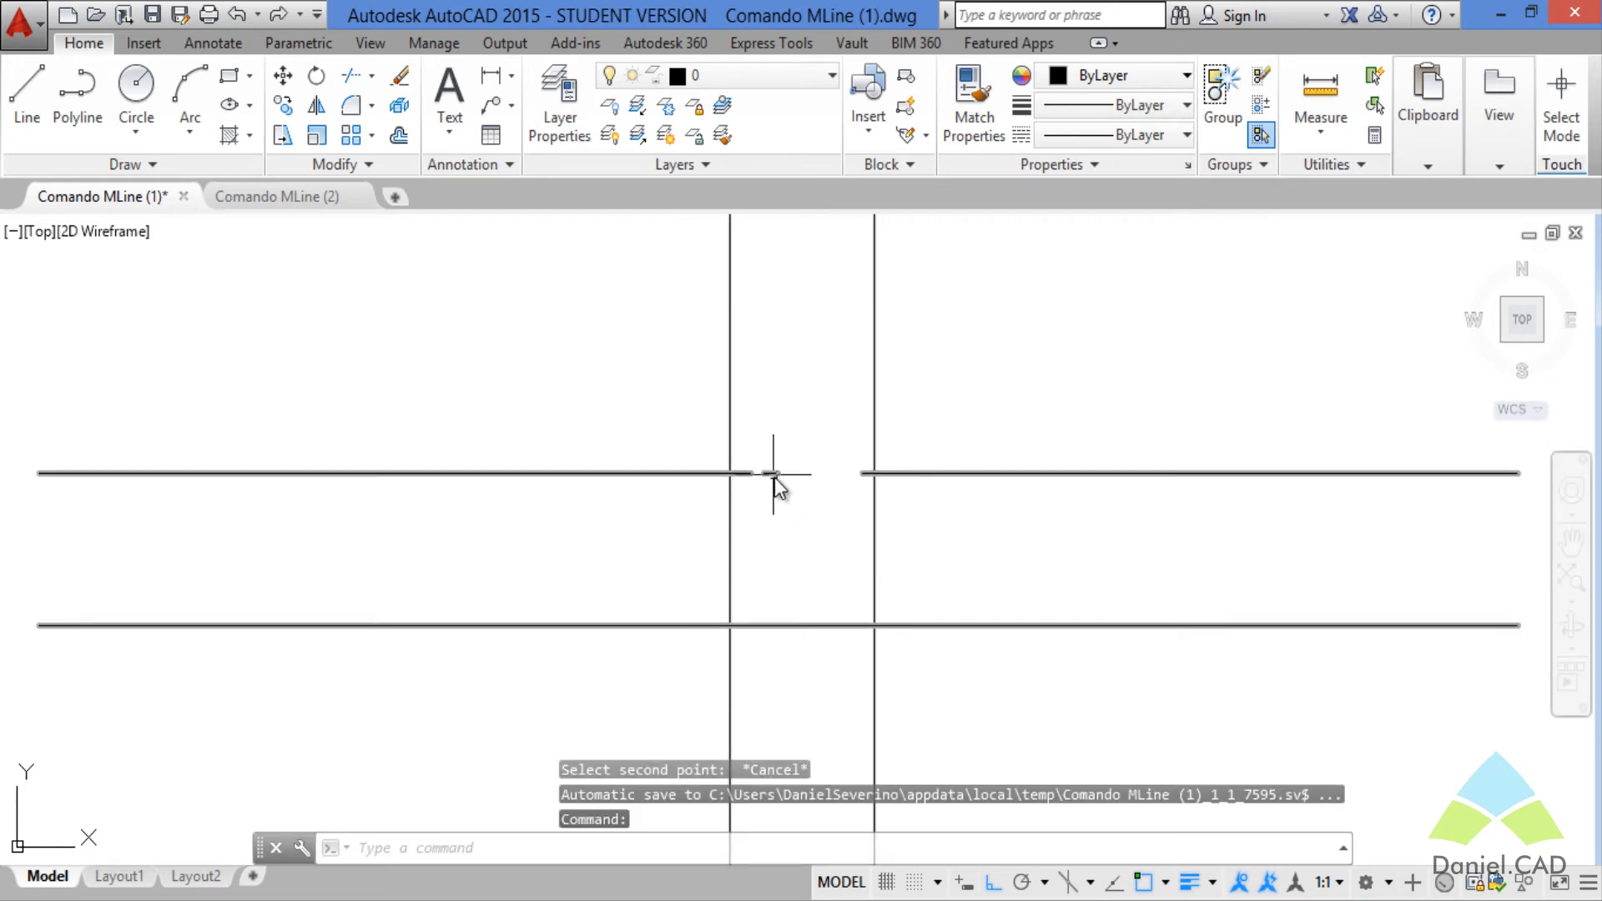
left_click(775, 476)
key("Escape")
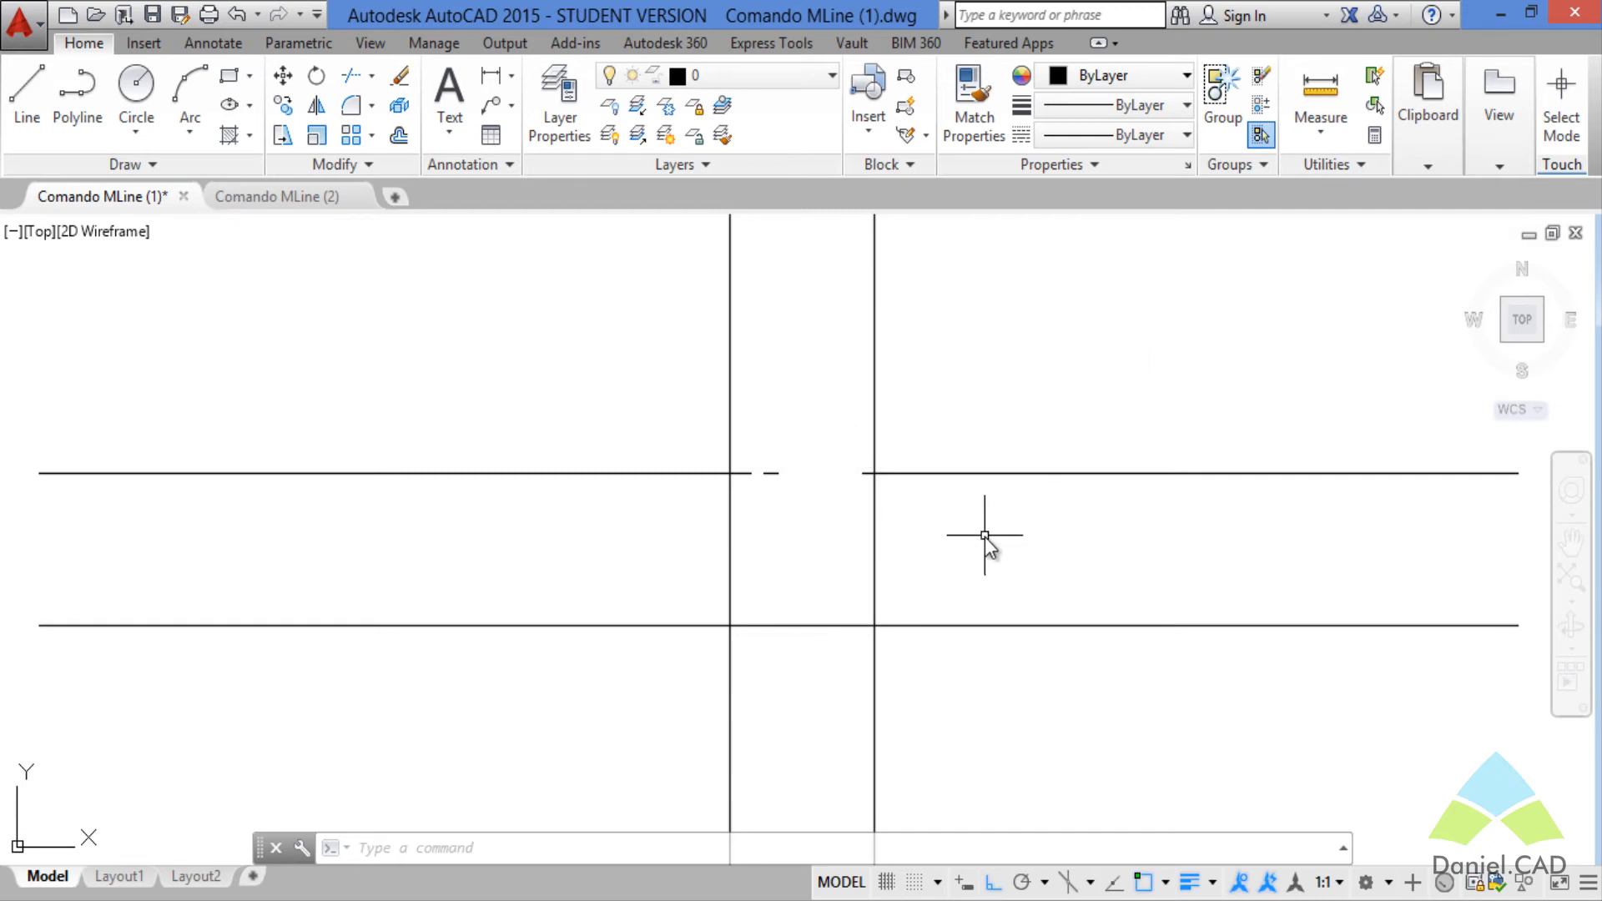
- Apply MLEDIT's Cut All to the horizontal multiline of the rightmost intact crossing, picking both points almost together between the vertical lines
type("mledit")
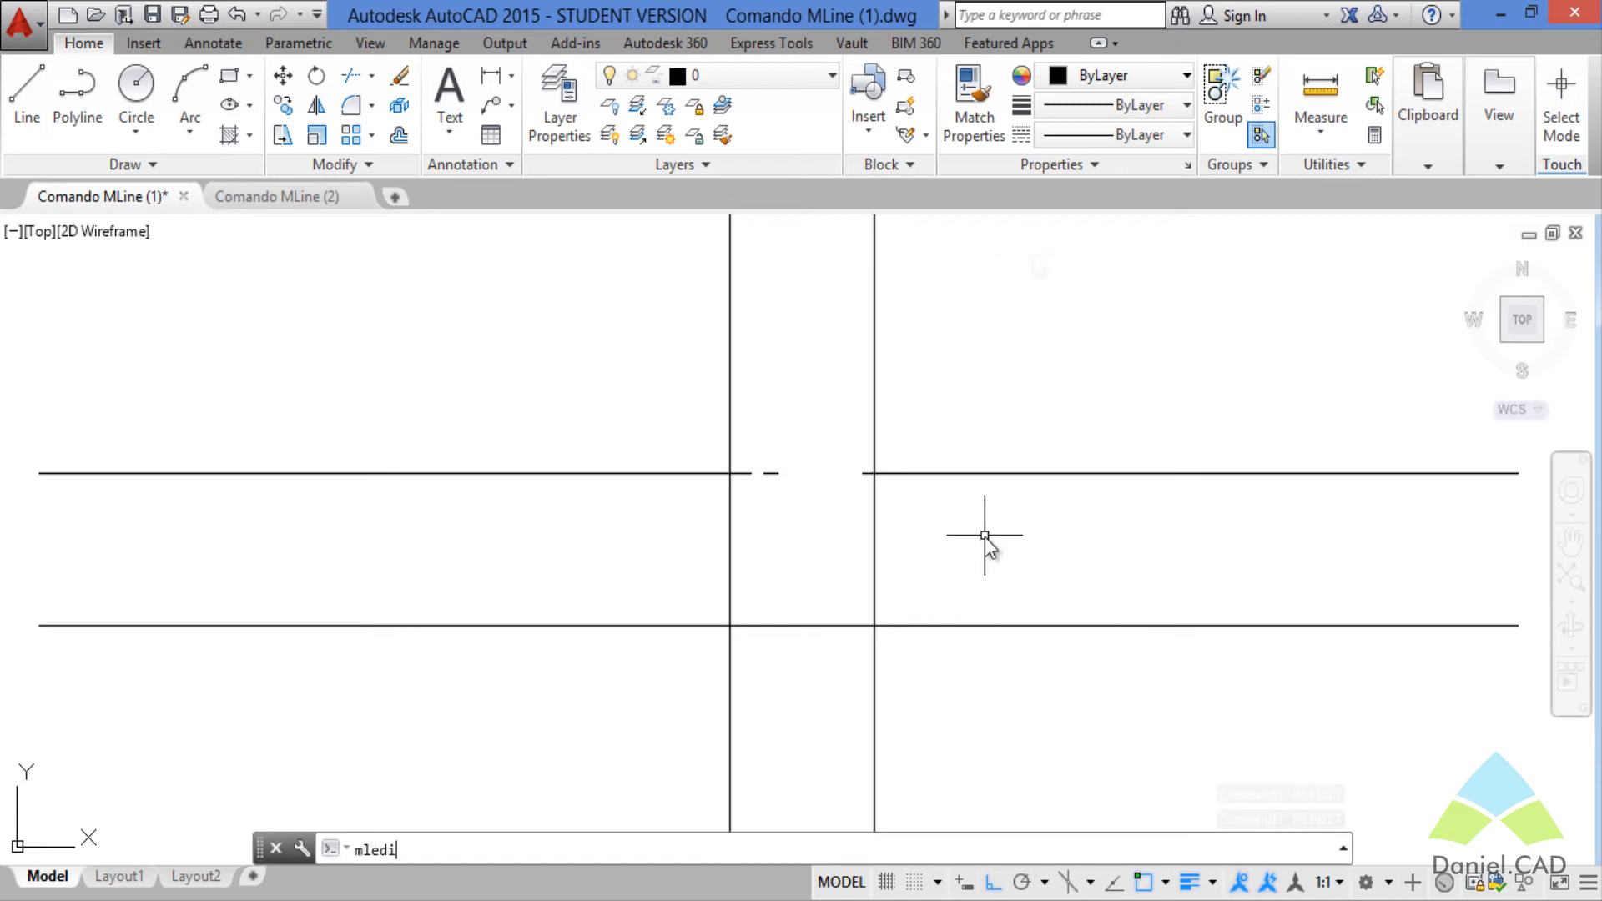
key("Return")
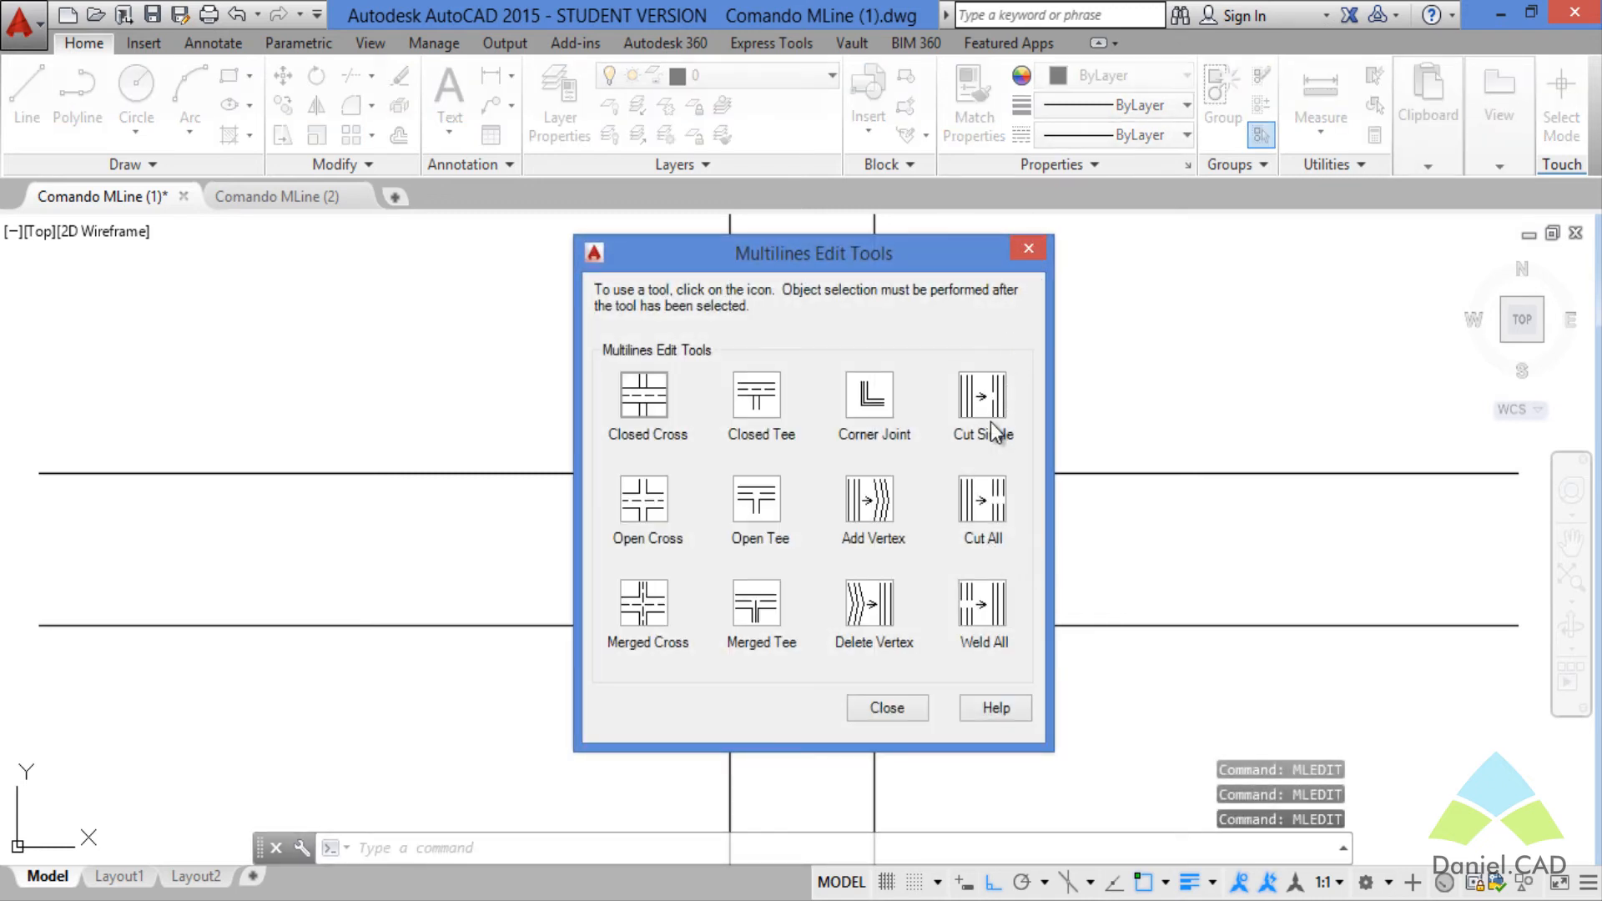
left_click(988, 515)
middle_click_drag(1233, 532, 491, 521)
middle_click_drag(1163, 532, 191, 524)
middle_click_drag(817, 531, 566, 521)
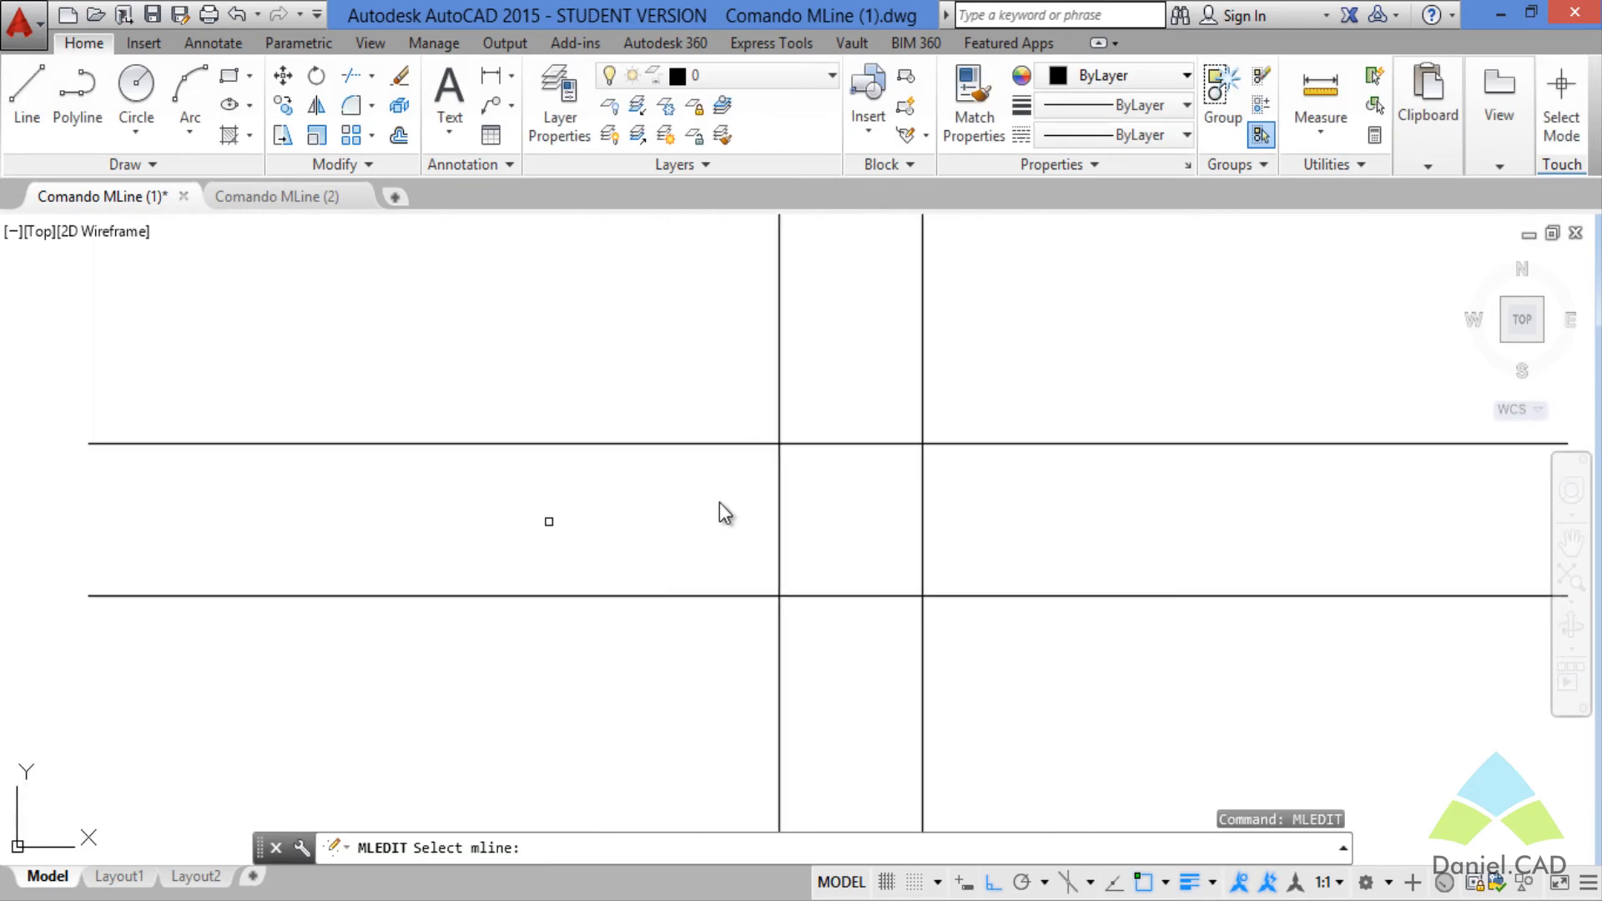
left_click(818, 444)
left_click(816, 444)
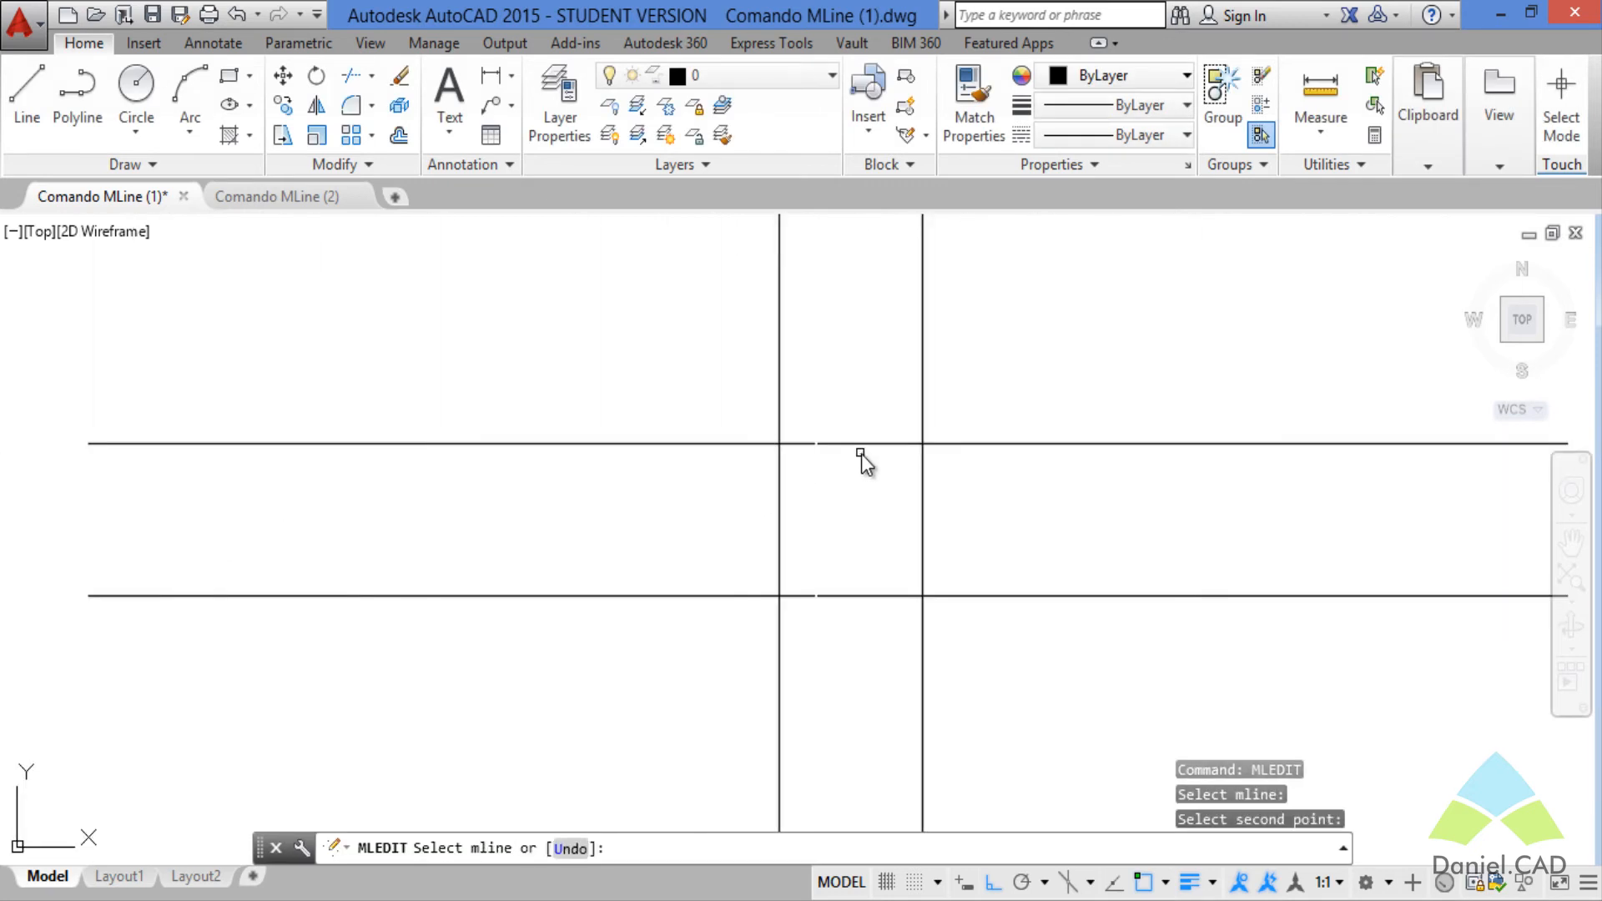
- Cut several more gaps through both multilines within the same crossing using Cut All
left_click(893, 448)
left_click(906, 444)
left_click(884, 444)
left_click(849, 444)
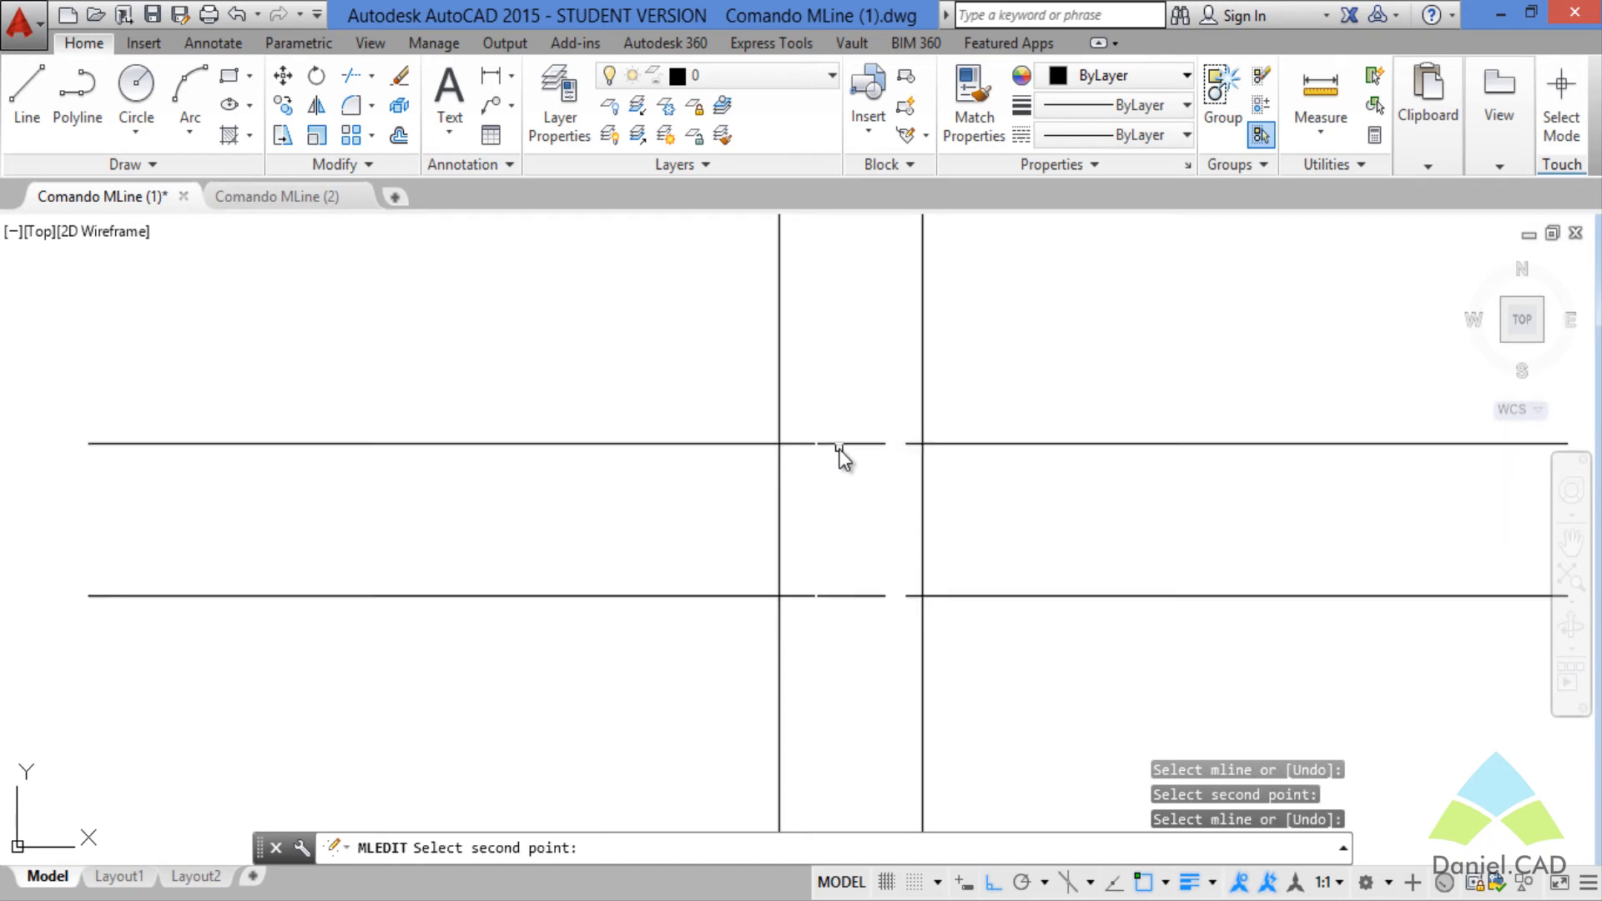
left_click(873, 444)
left_click(875, 444)
left_click(848, 445)
left_click(844, 445)
- Use MLEDIT's Cut All on the red-centred crossing to cut a narrow gap through the horizontal multiline, just inside its right vertical line
scroll(1117, 527, "down", 7)
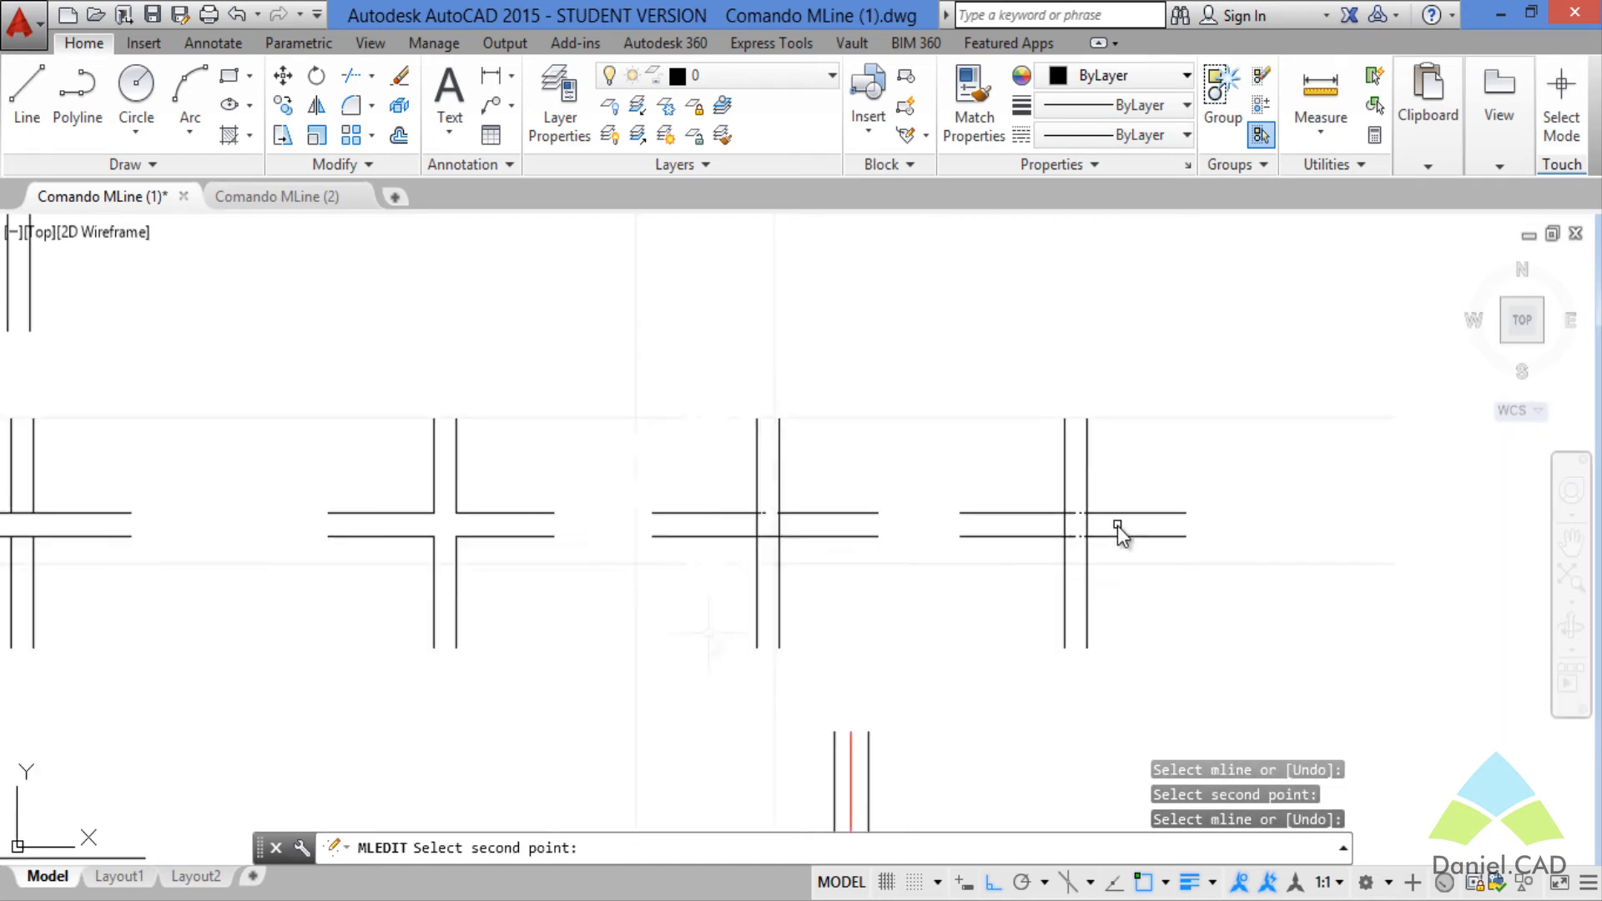
middle_click_drag(1119, 547, 1129, 232)
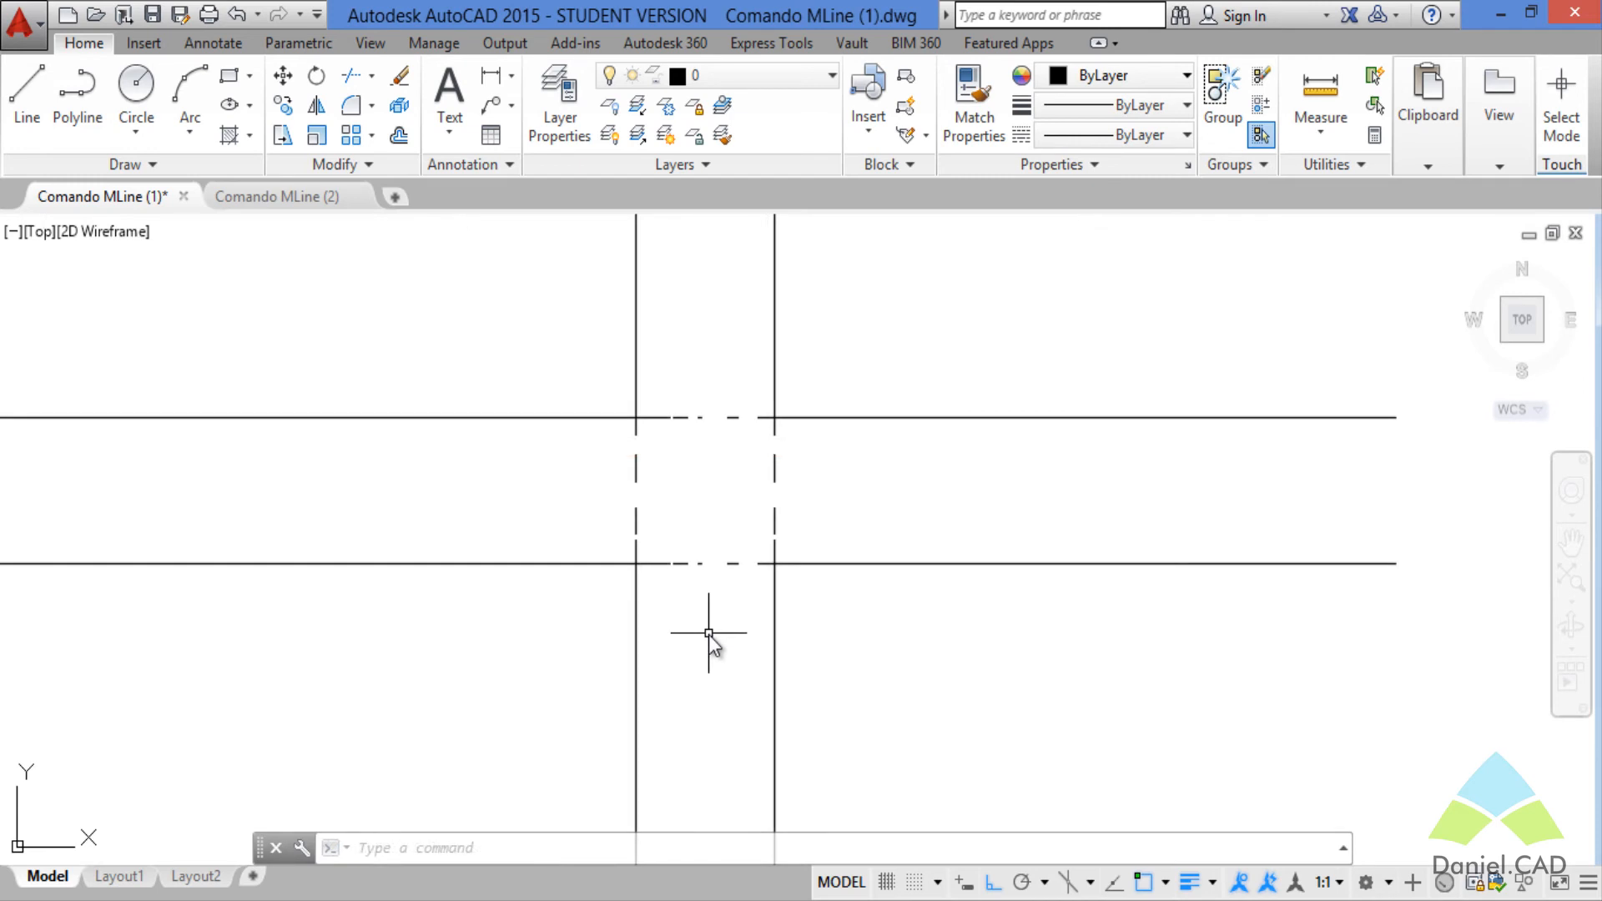
scroll(709, 635, "down", 2)
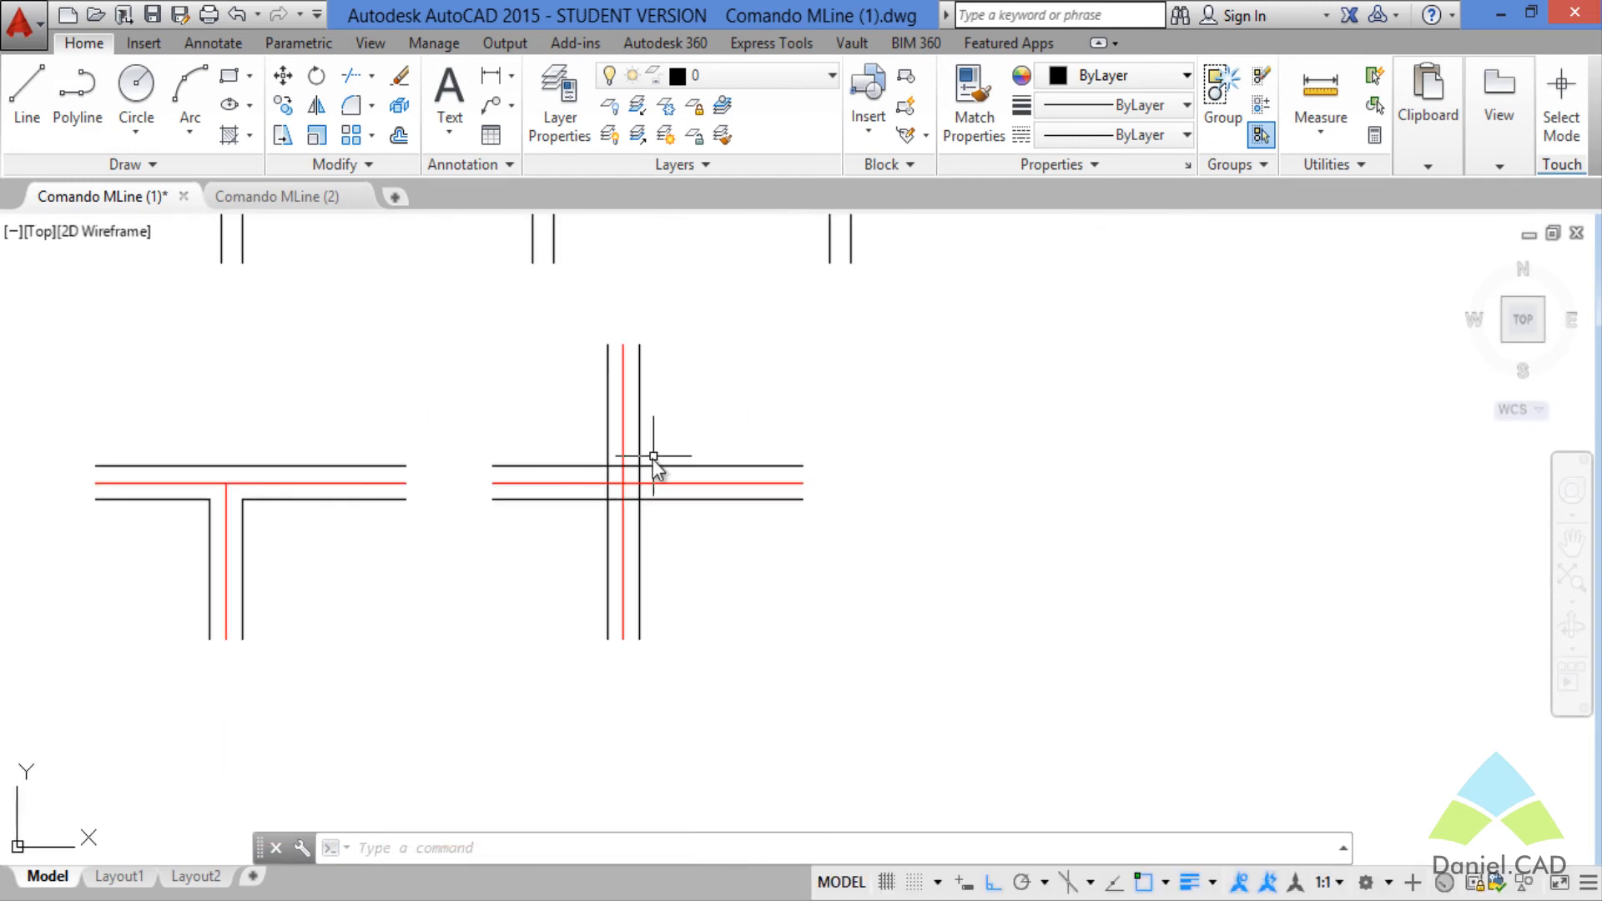
scroll(652, 455, "up", 3)
scroll(628, 472, "up", 2)
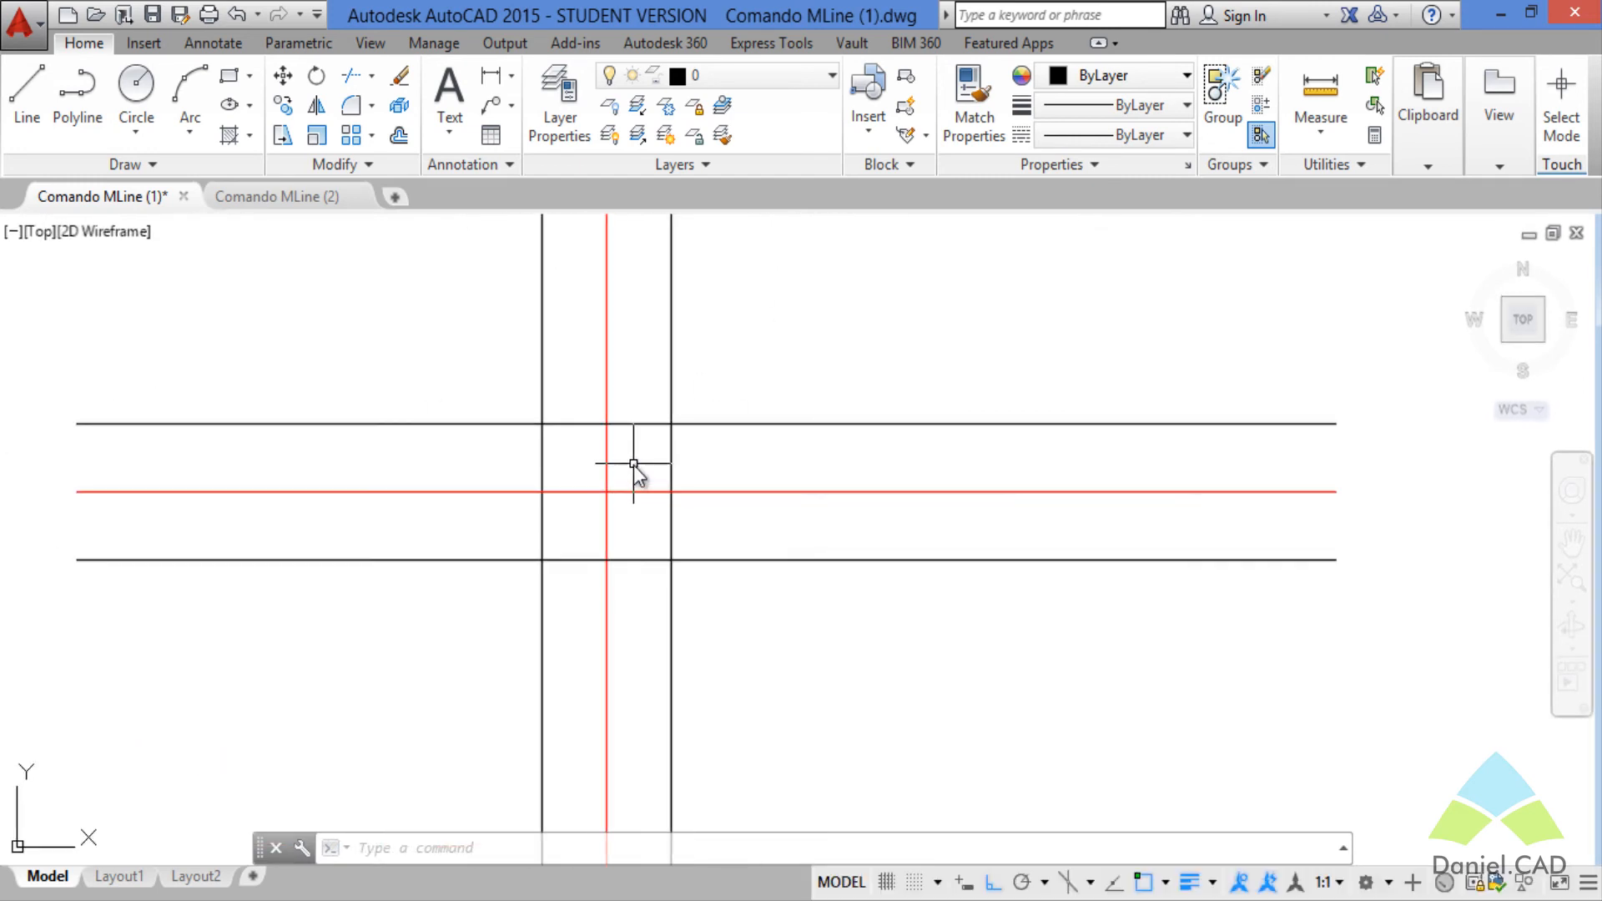
type("mledi")
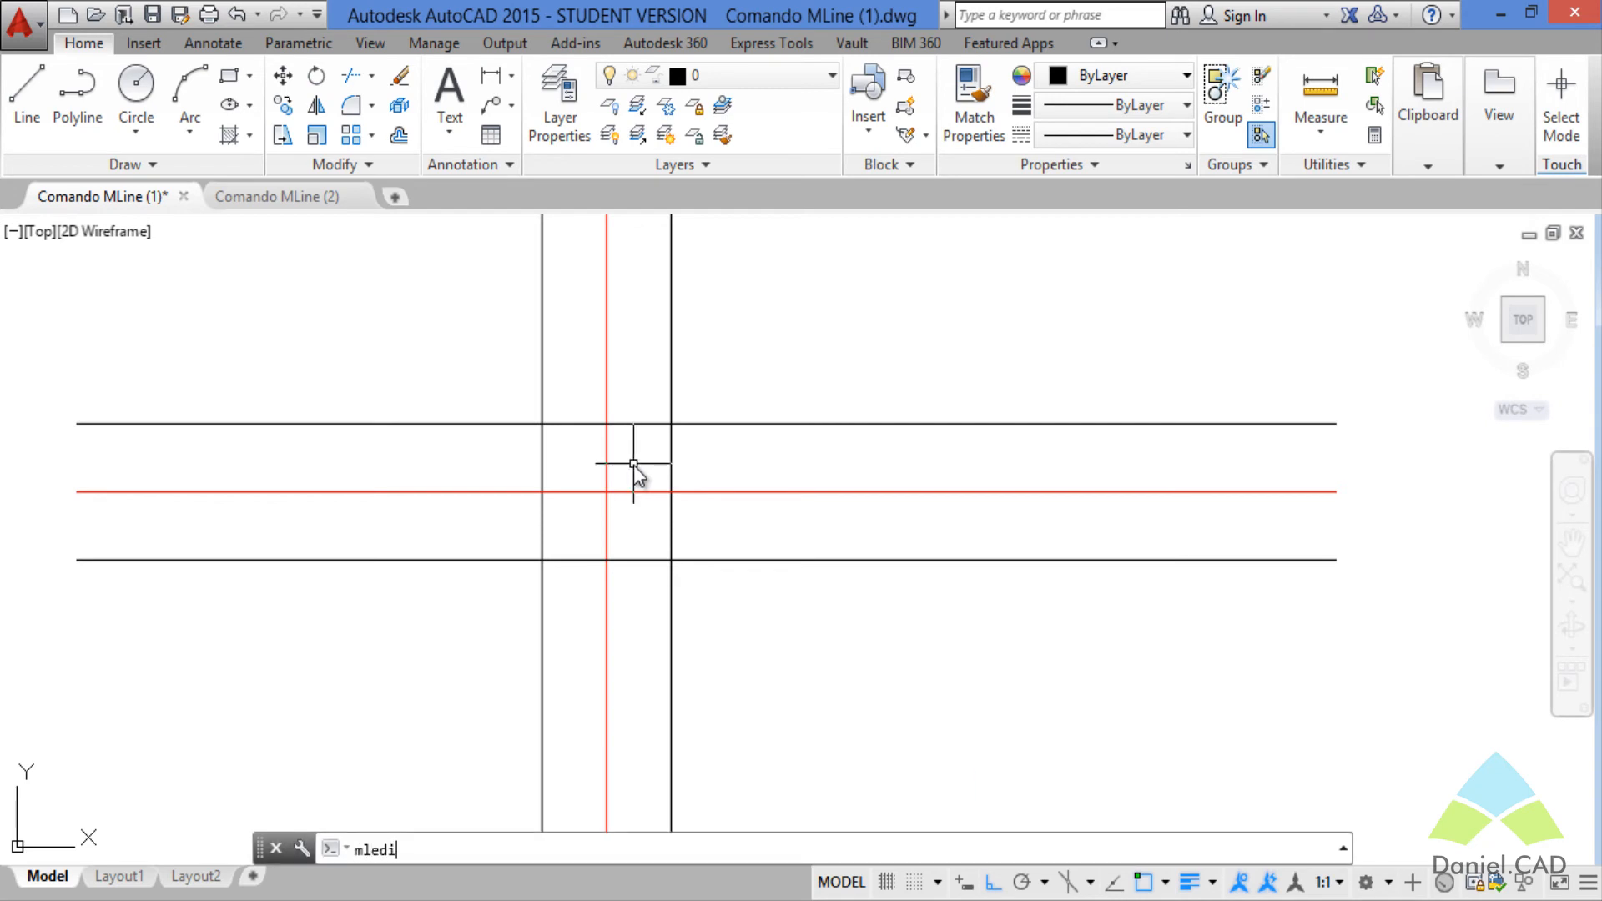
type("t")
key("Return")
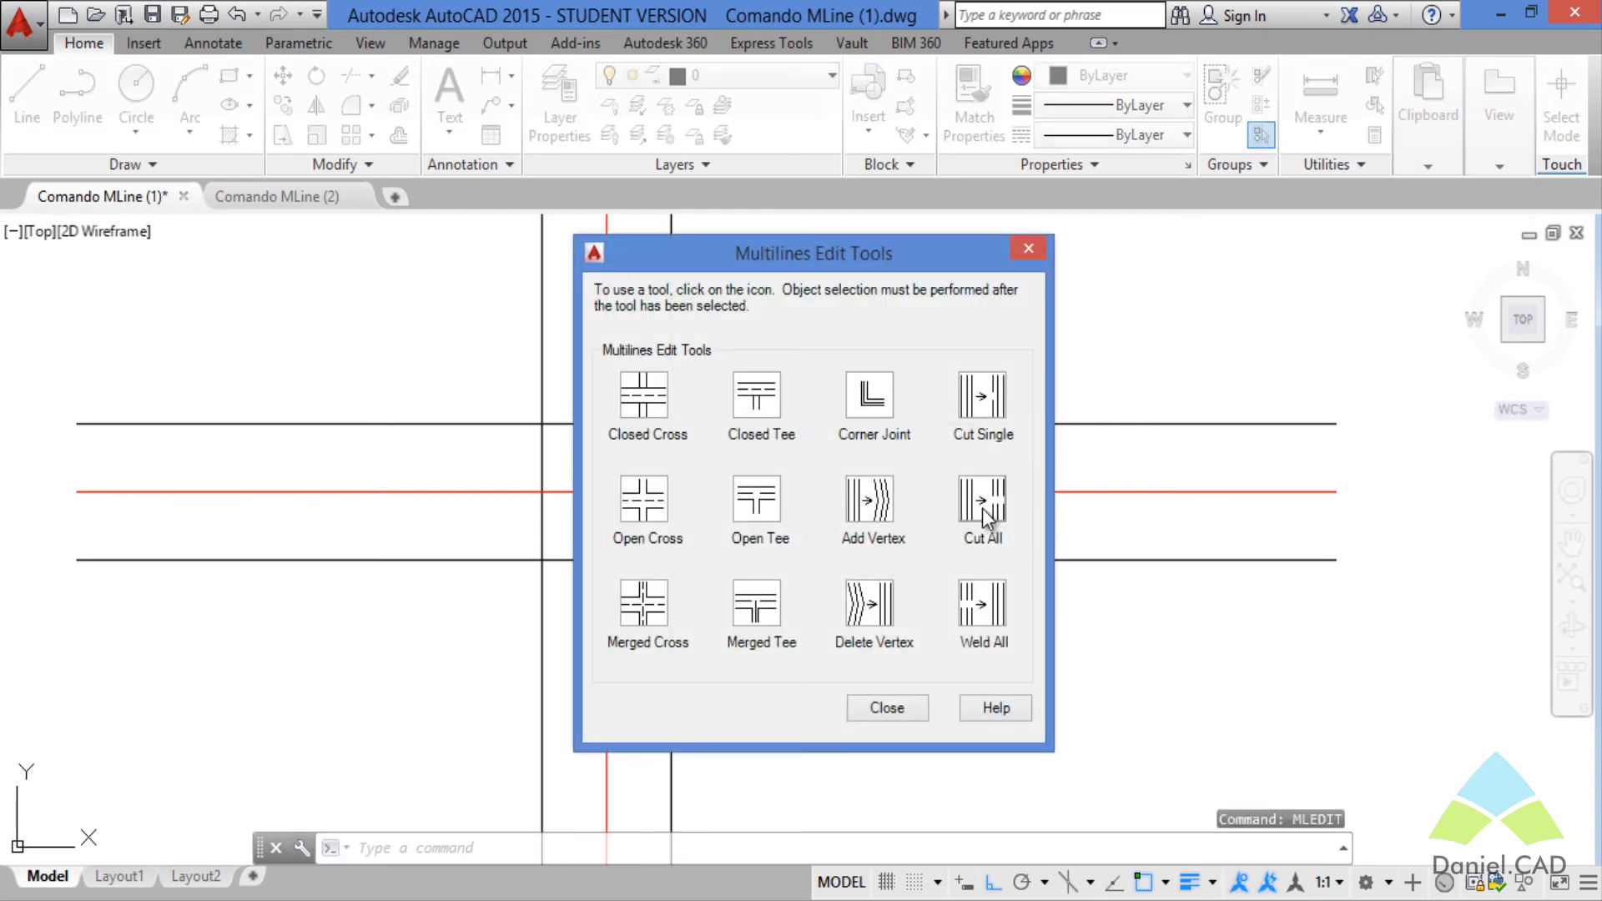
left_click(984, 501)
left_click(654, 428)
left_click(644, 425)
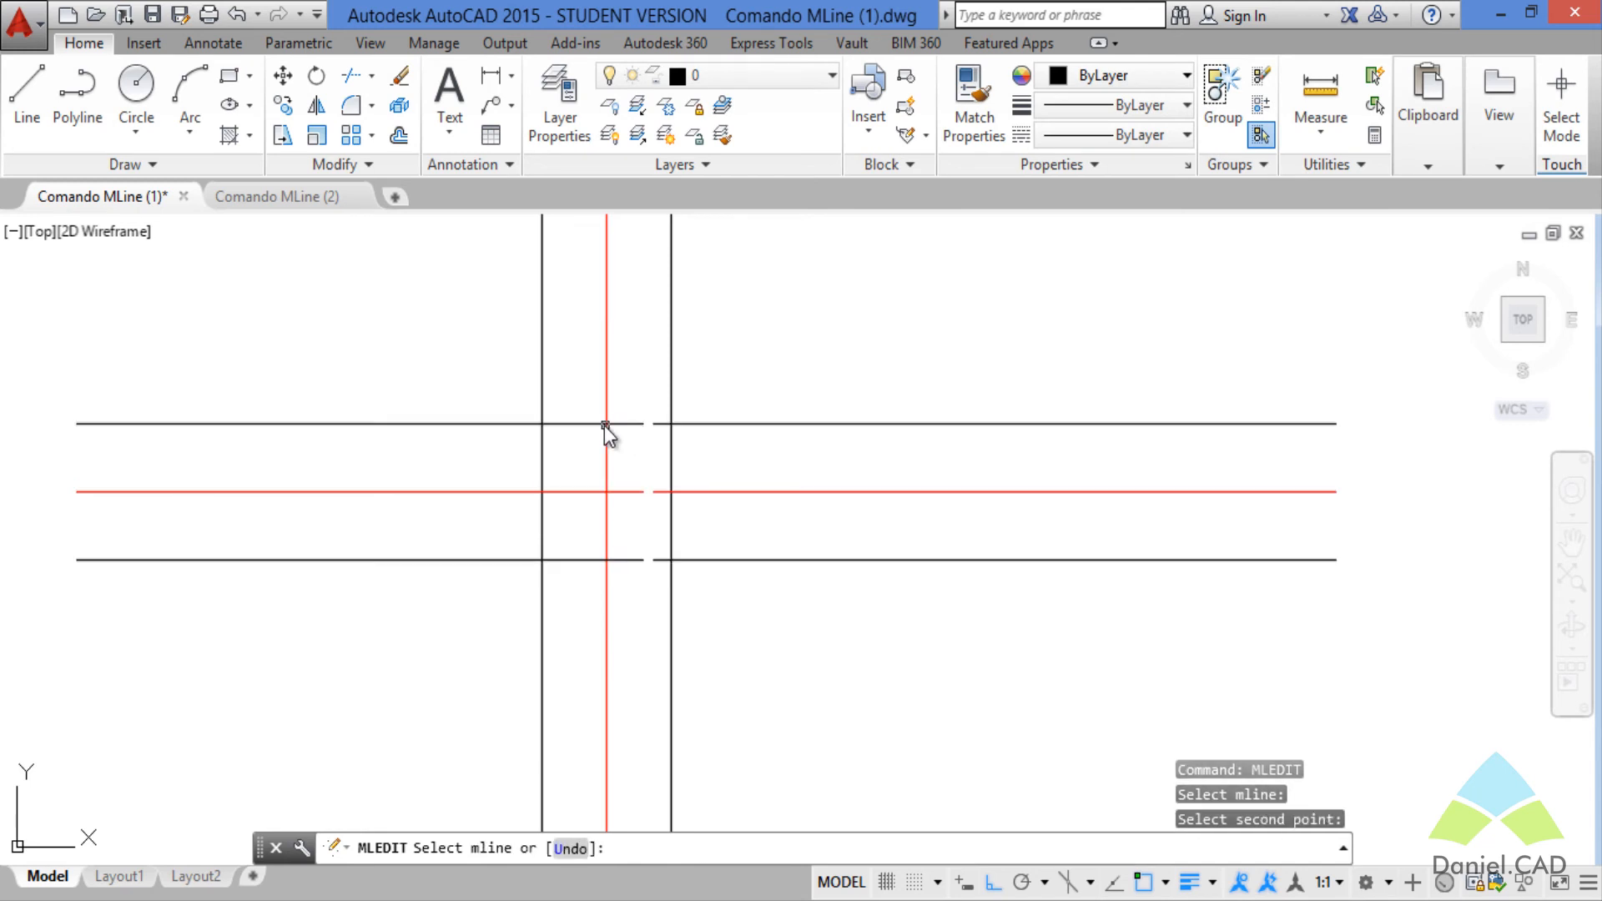
- Cut a wider gap through the same three-line horizontal multiline, from beside the left vertical line to just past the vertical centreline
left_click(595, 426)
left_click(565, 427)
left_click(547, 428)
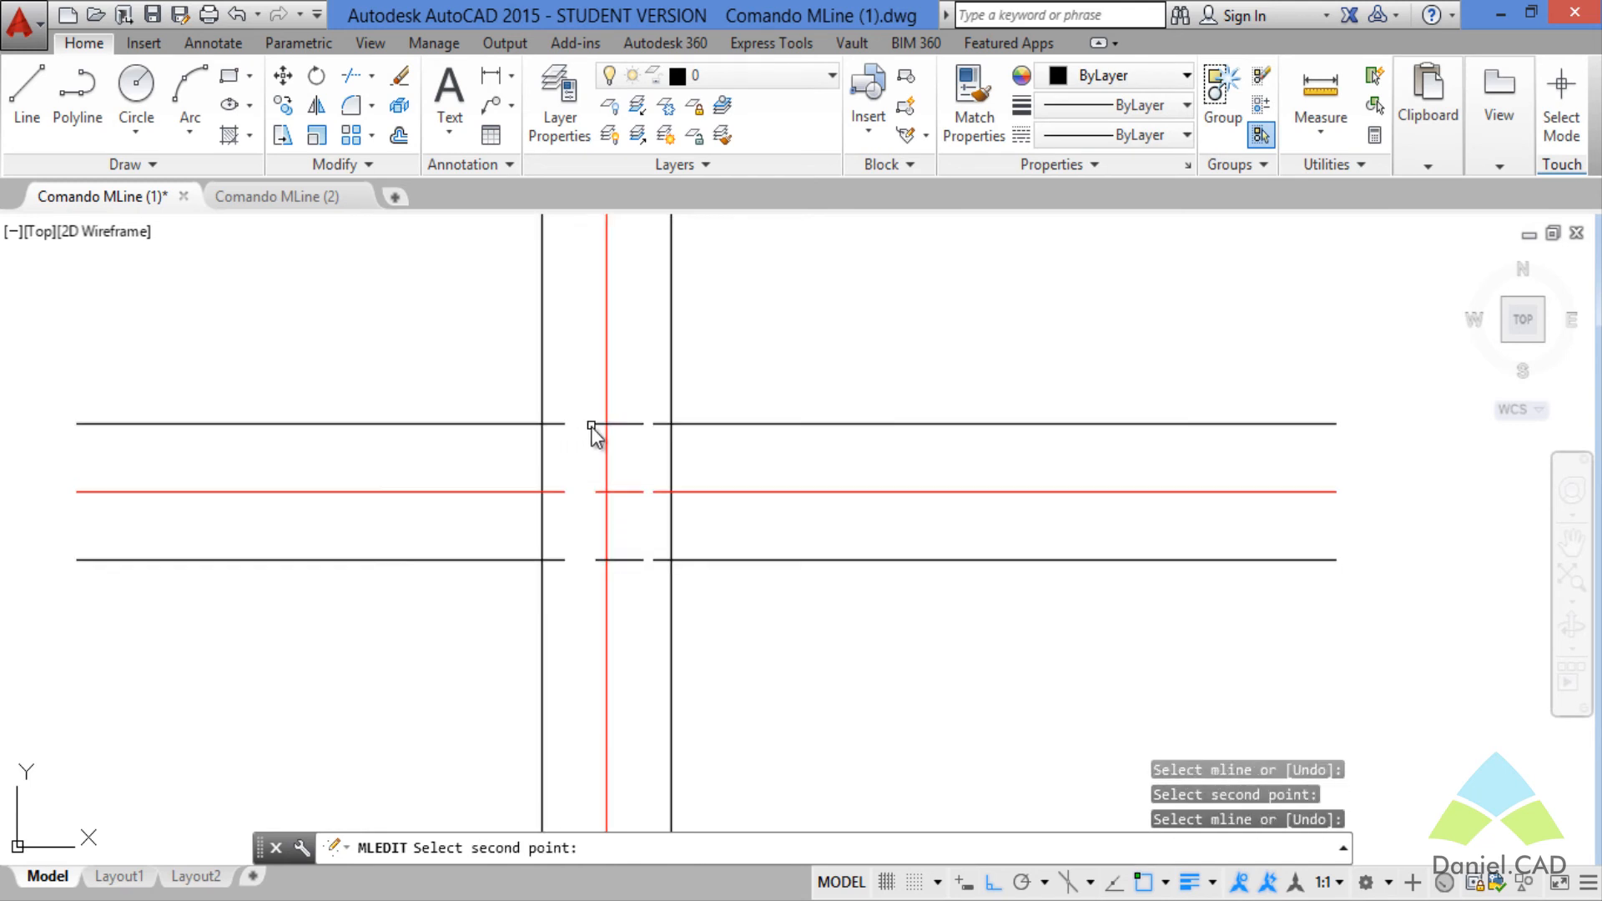
left_click(621, 426)
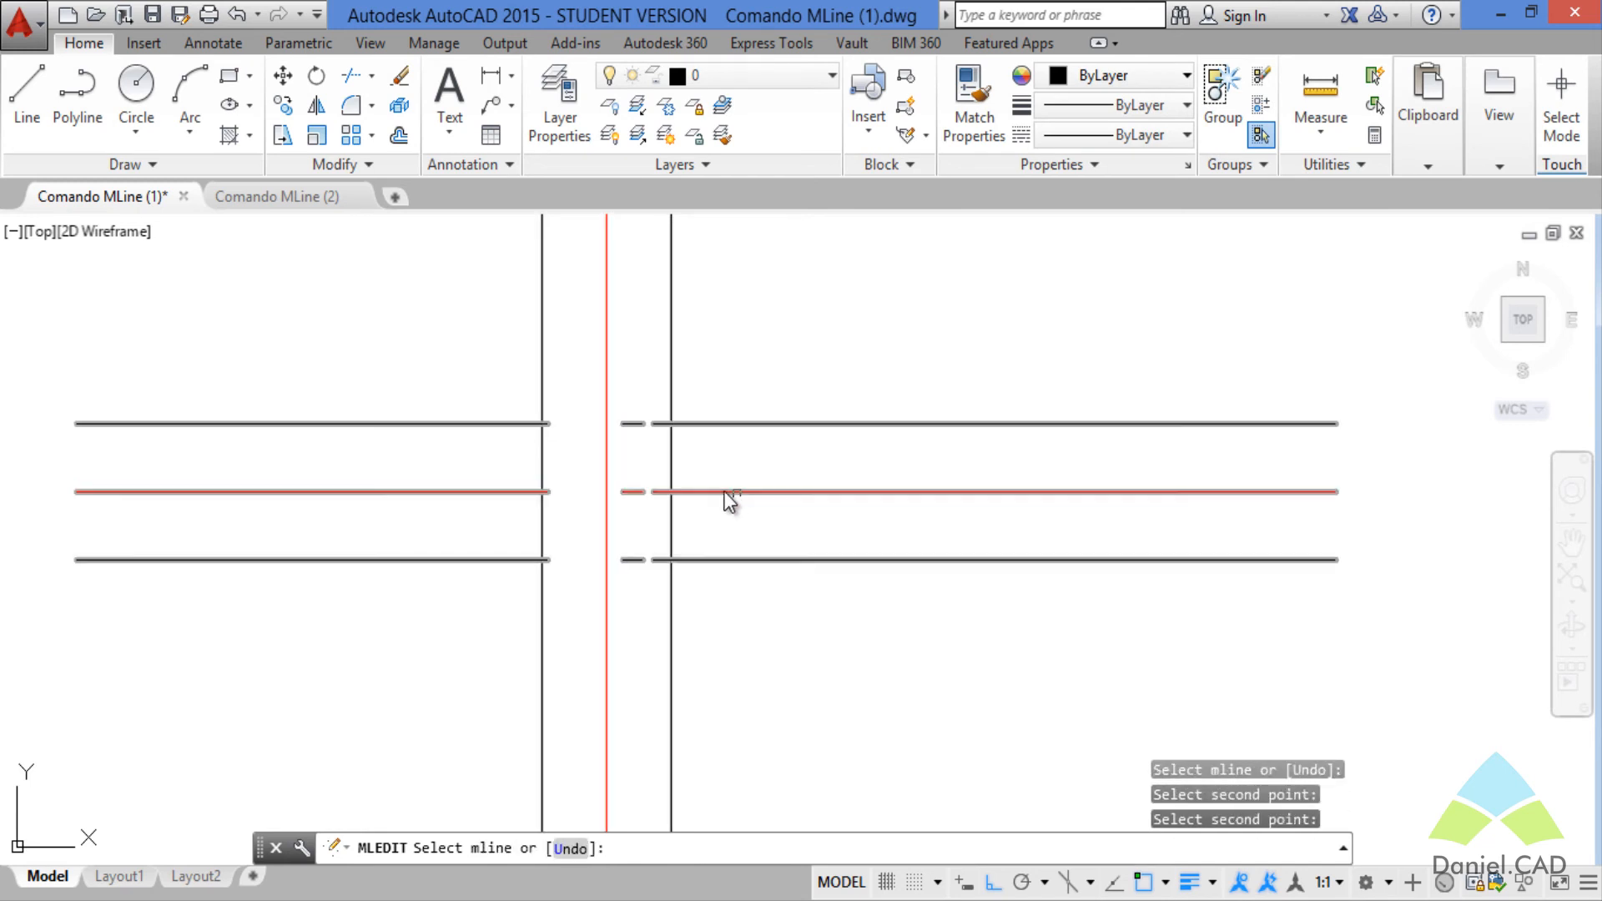
- Cut All across the horizontal multiline between the vertical lines at the crossing right of the open cross, and end the command
scroll(680, 472, "down", 5)
middle_click_drag(640, 496, 978, 588)
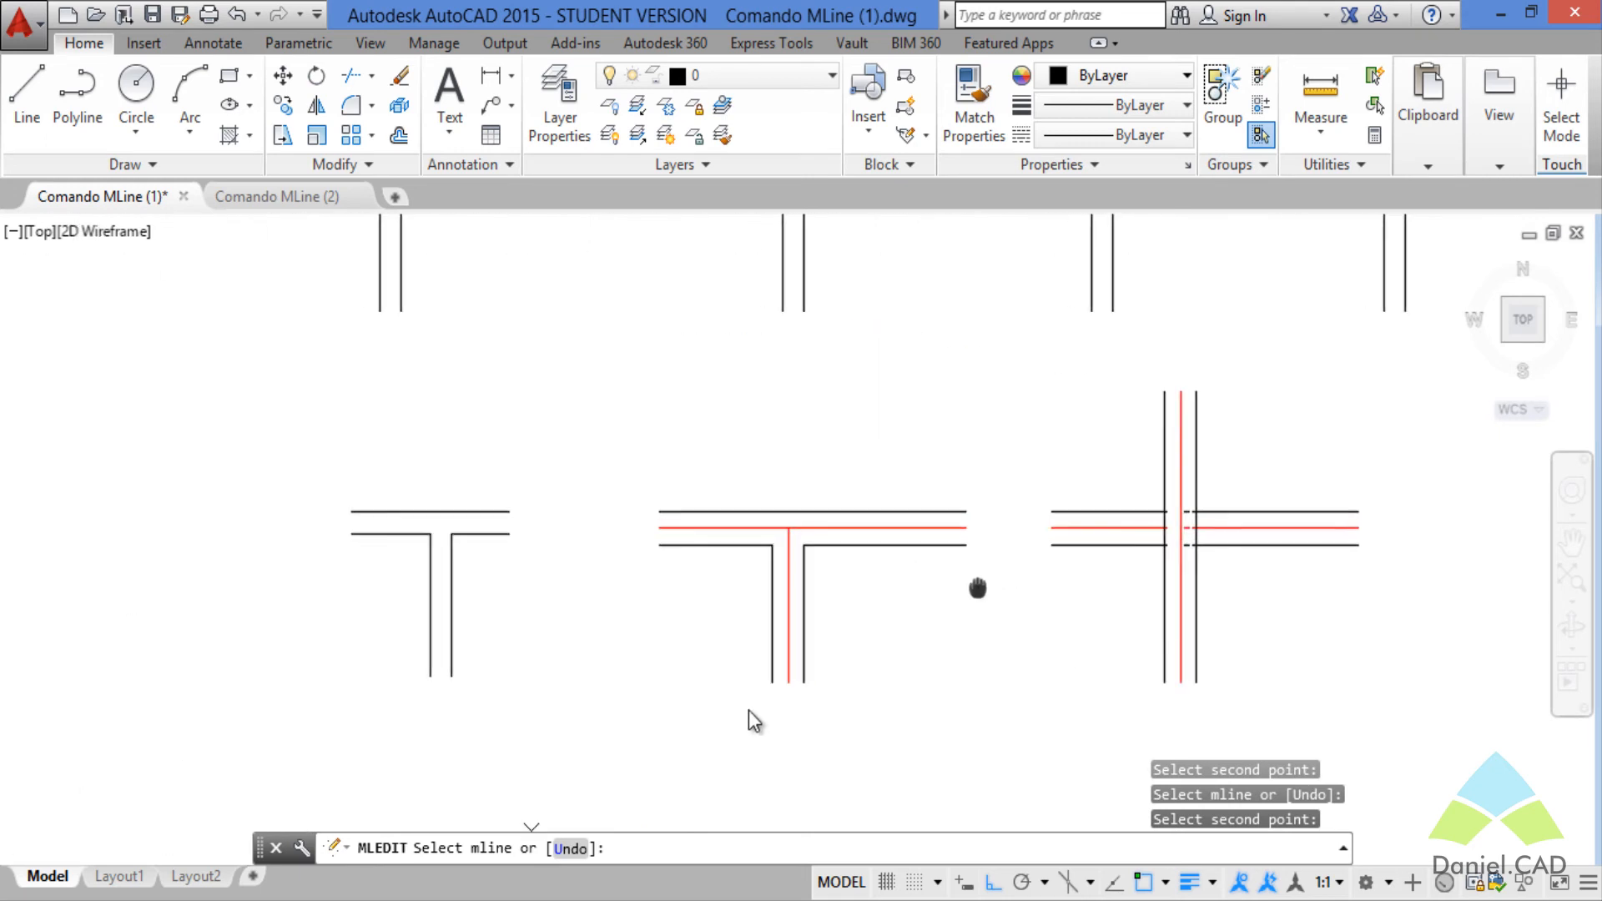
mouse_move(749, 710)
middle_mouse_down()
mouse_move(798, 629)
mouse_move(905, 654)
mouse_move(848, 643)
middle_mouse_up()
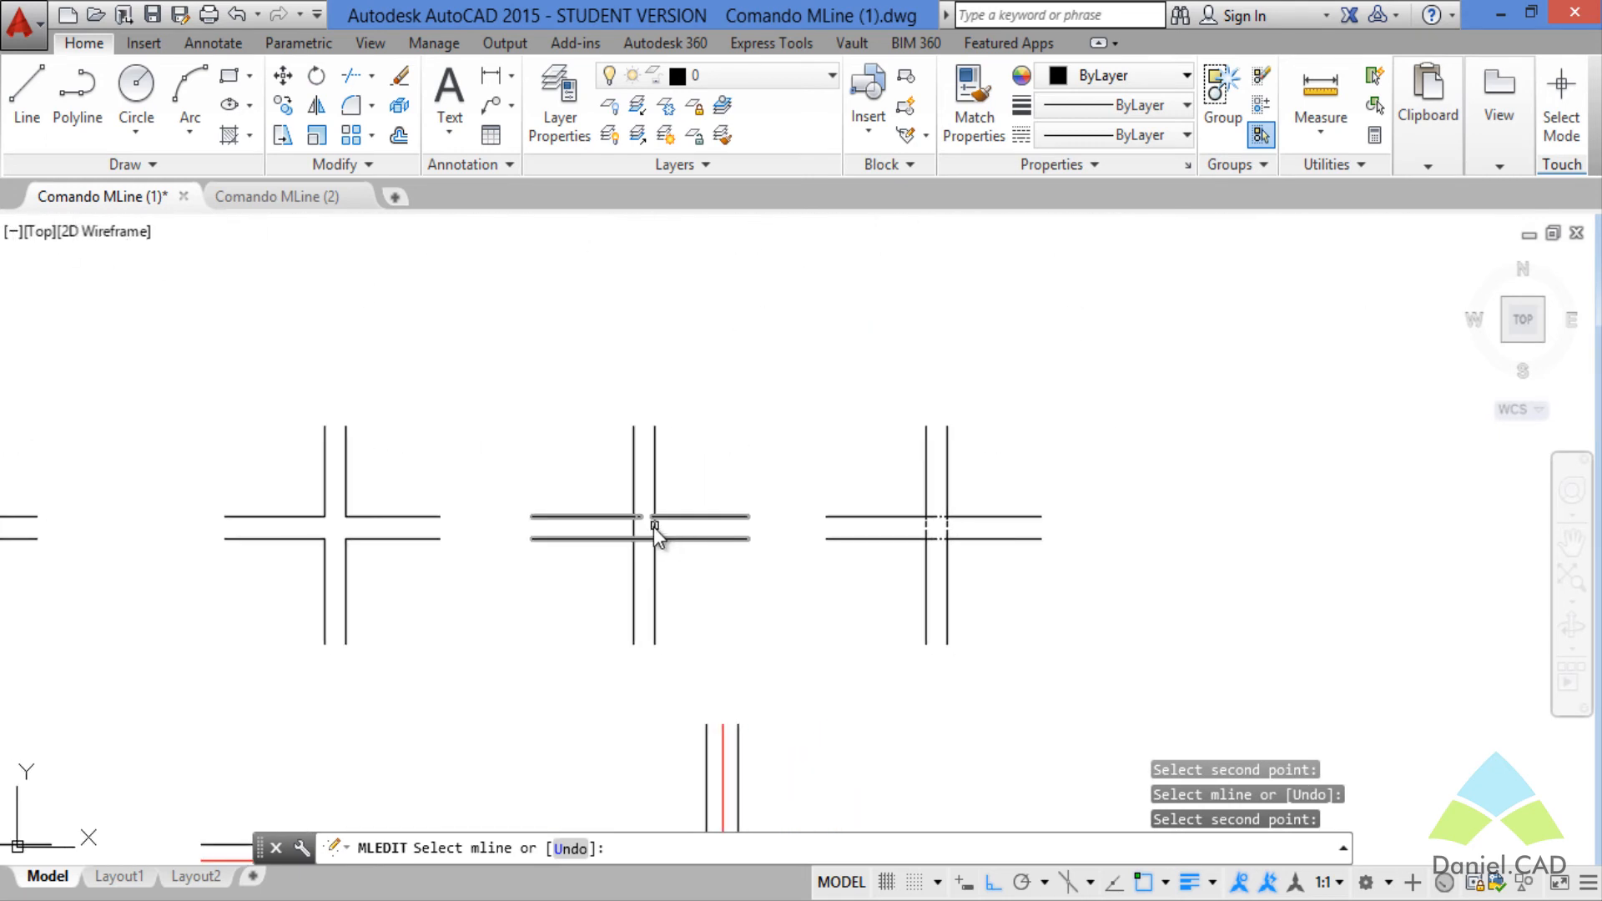
scroll(653, 528, "up", 6)
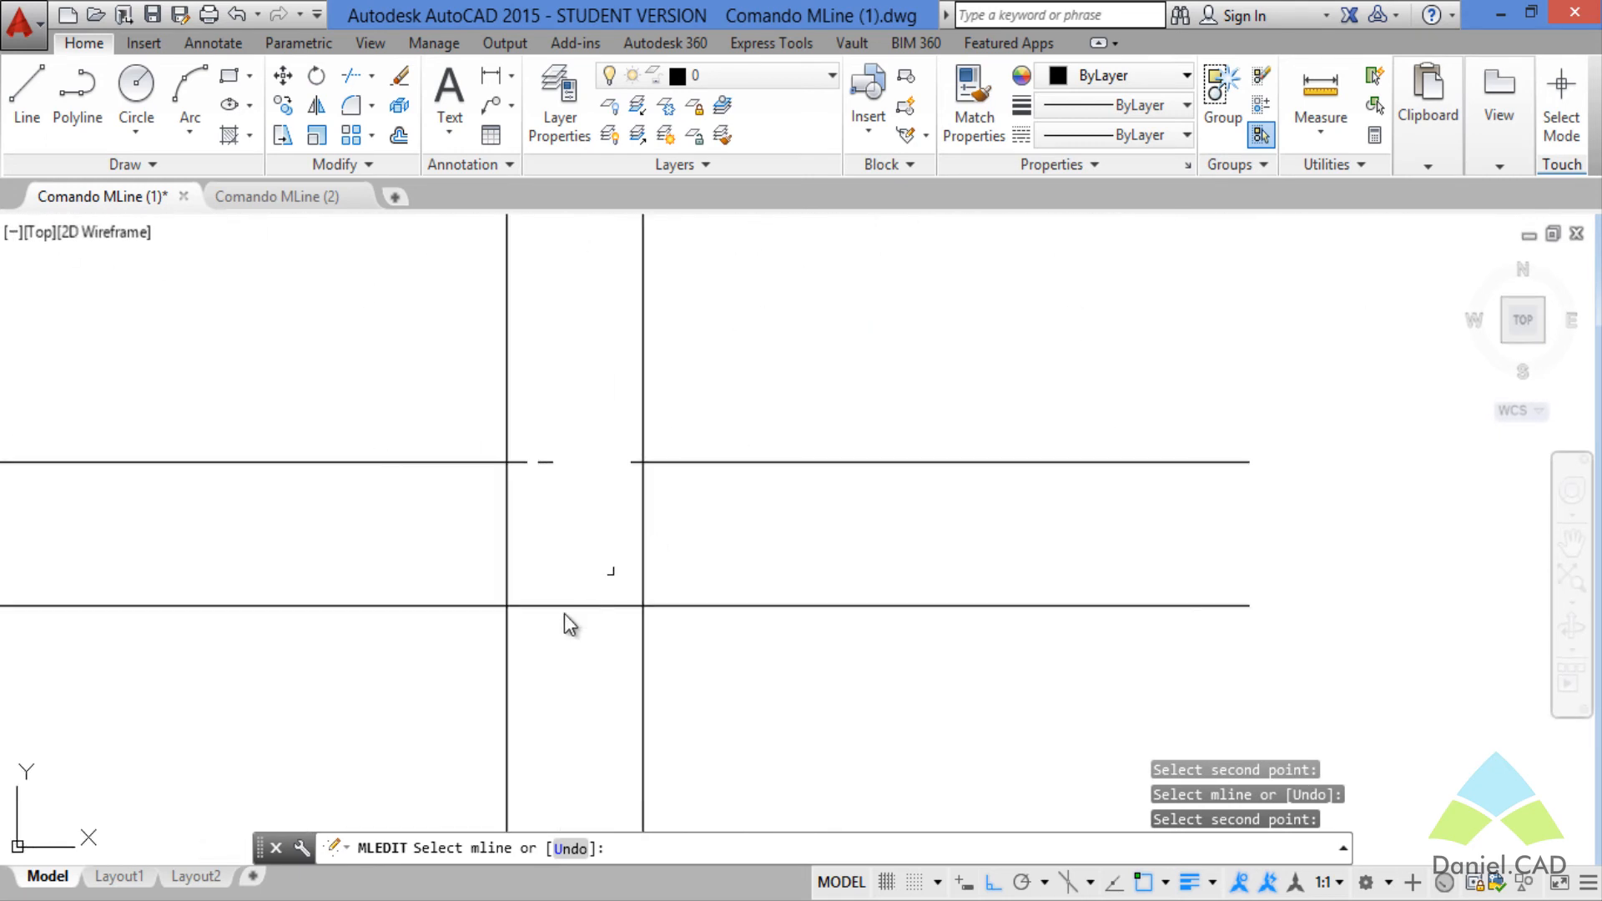
left_click(496, 600)
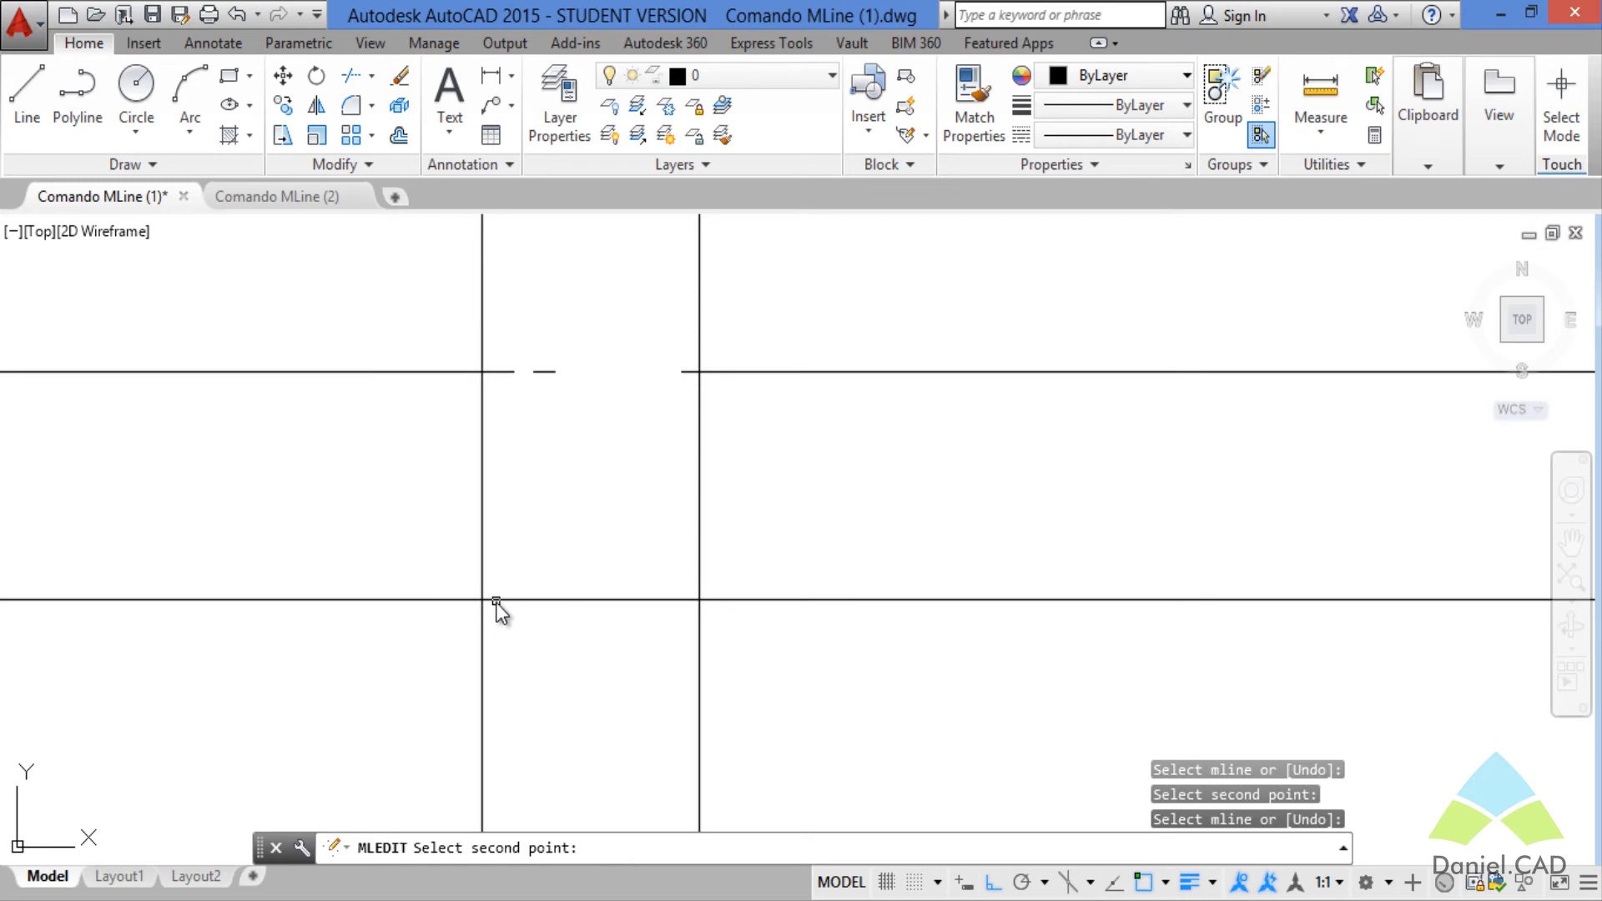
left_click(691, 600)
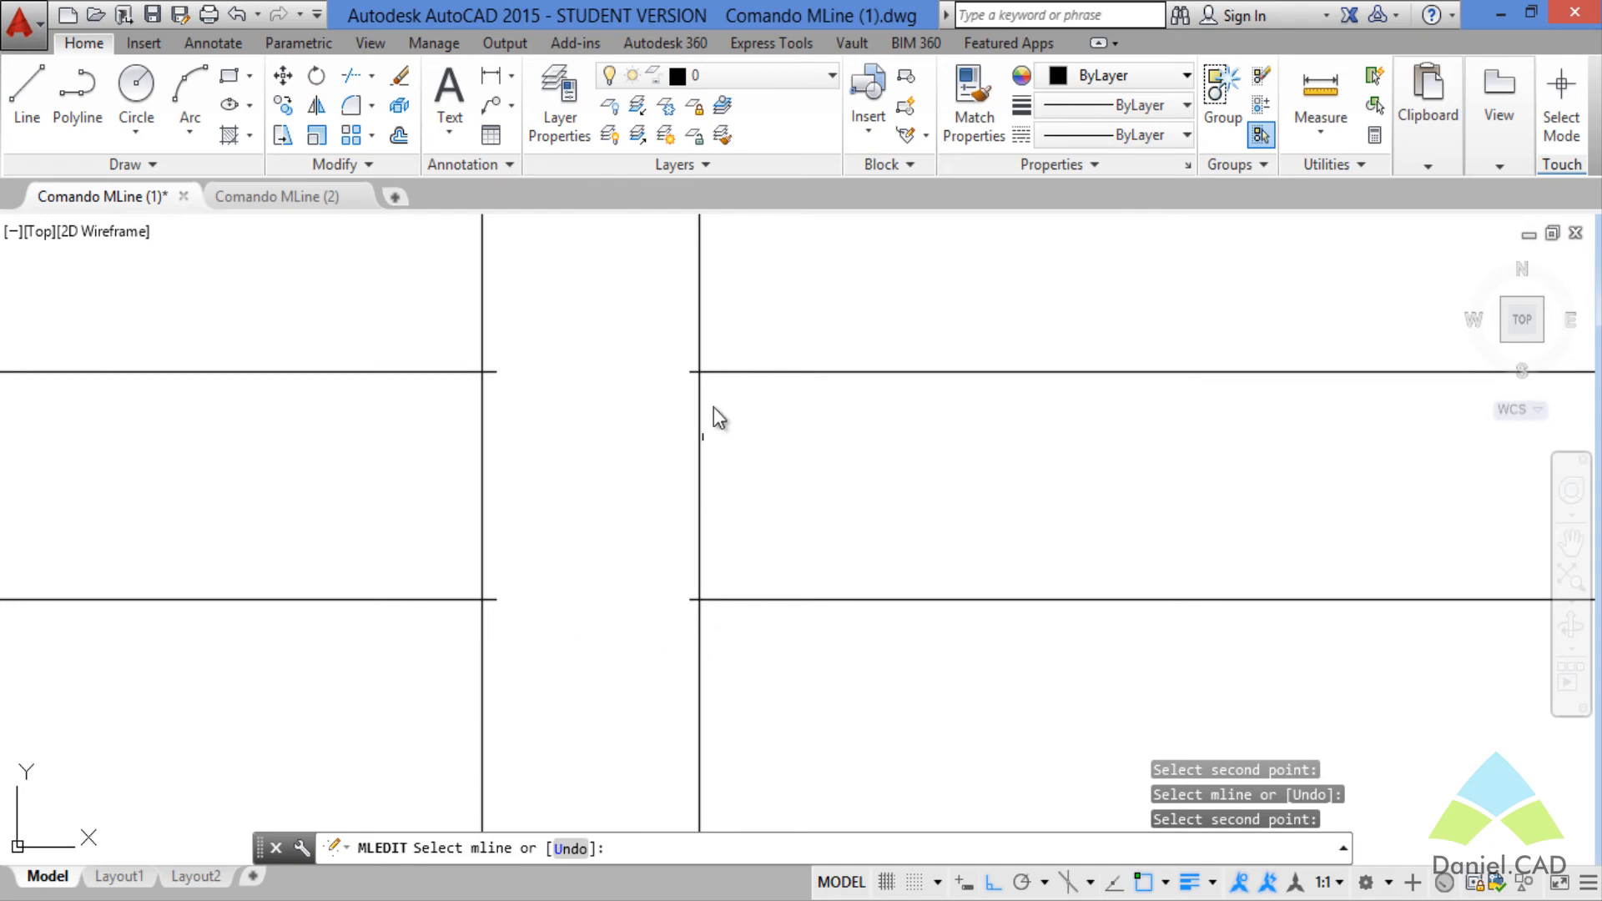
scroll(756, 637, "down", 4)
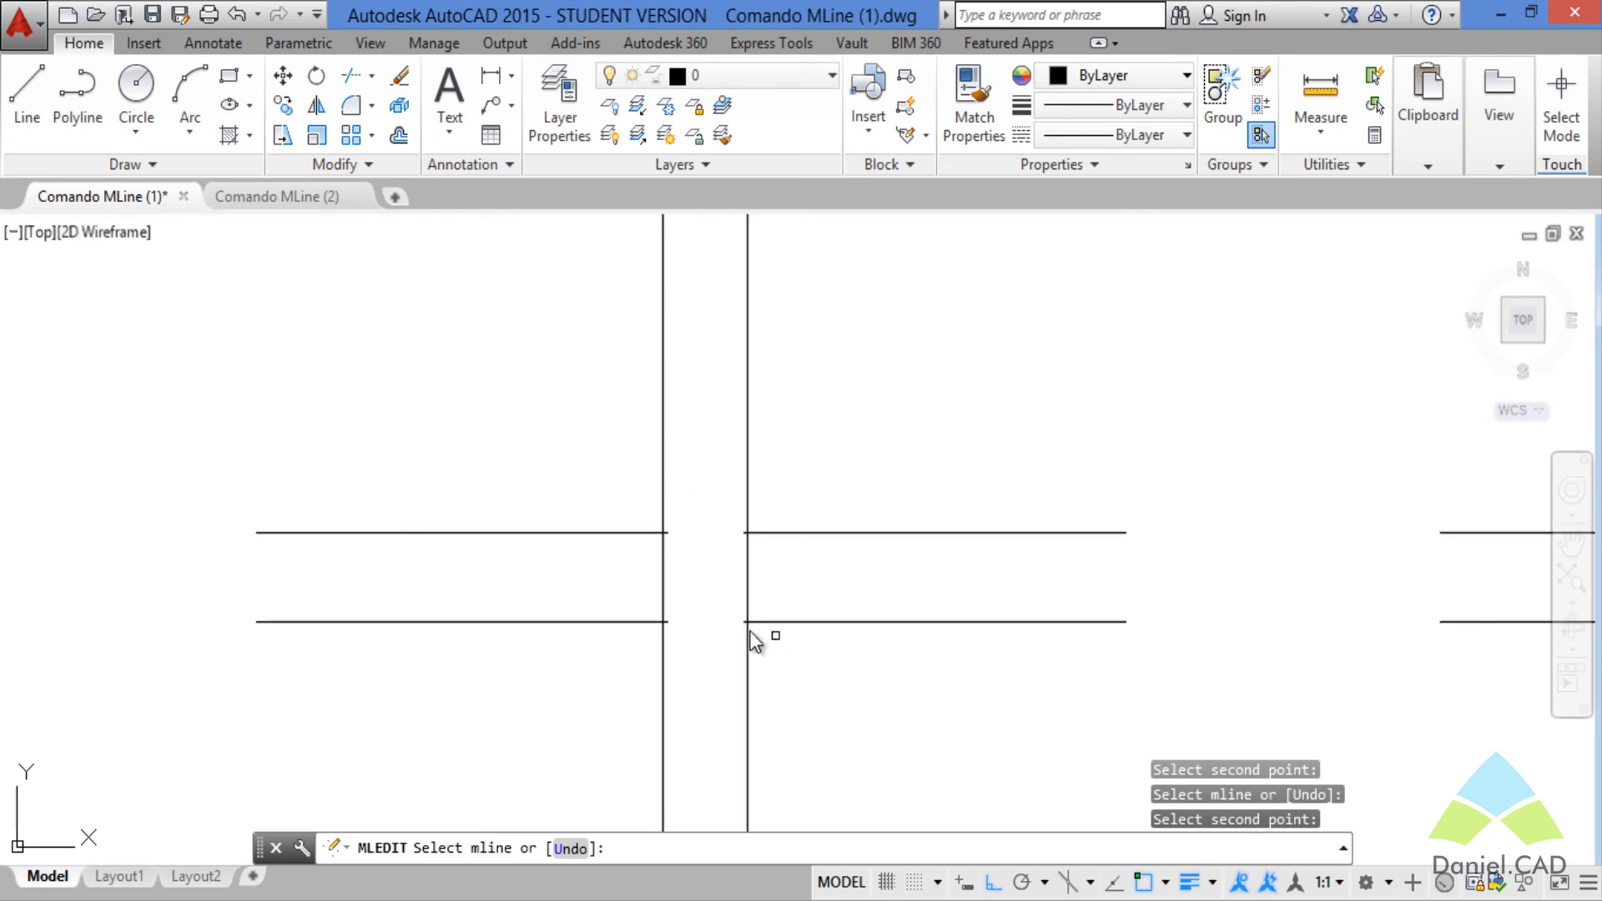
scroll(705, 633, "up", 2)
scroll(751, 626, "down", 2)
scroll(841, 673, "down", 4)
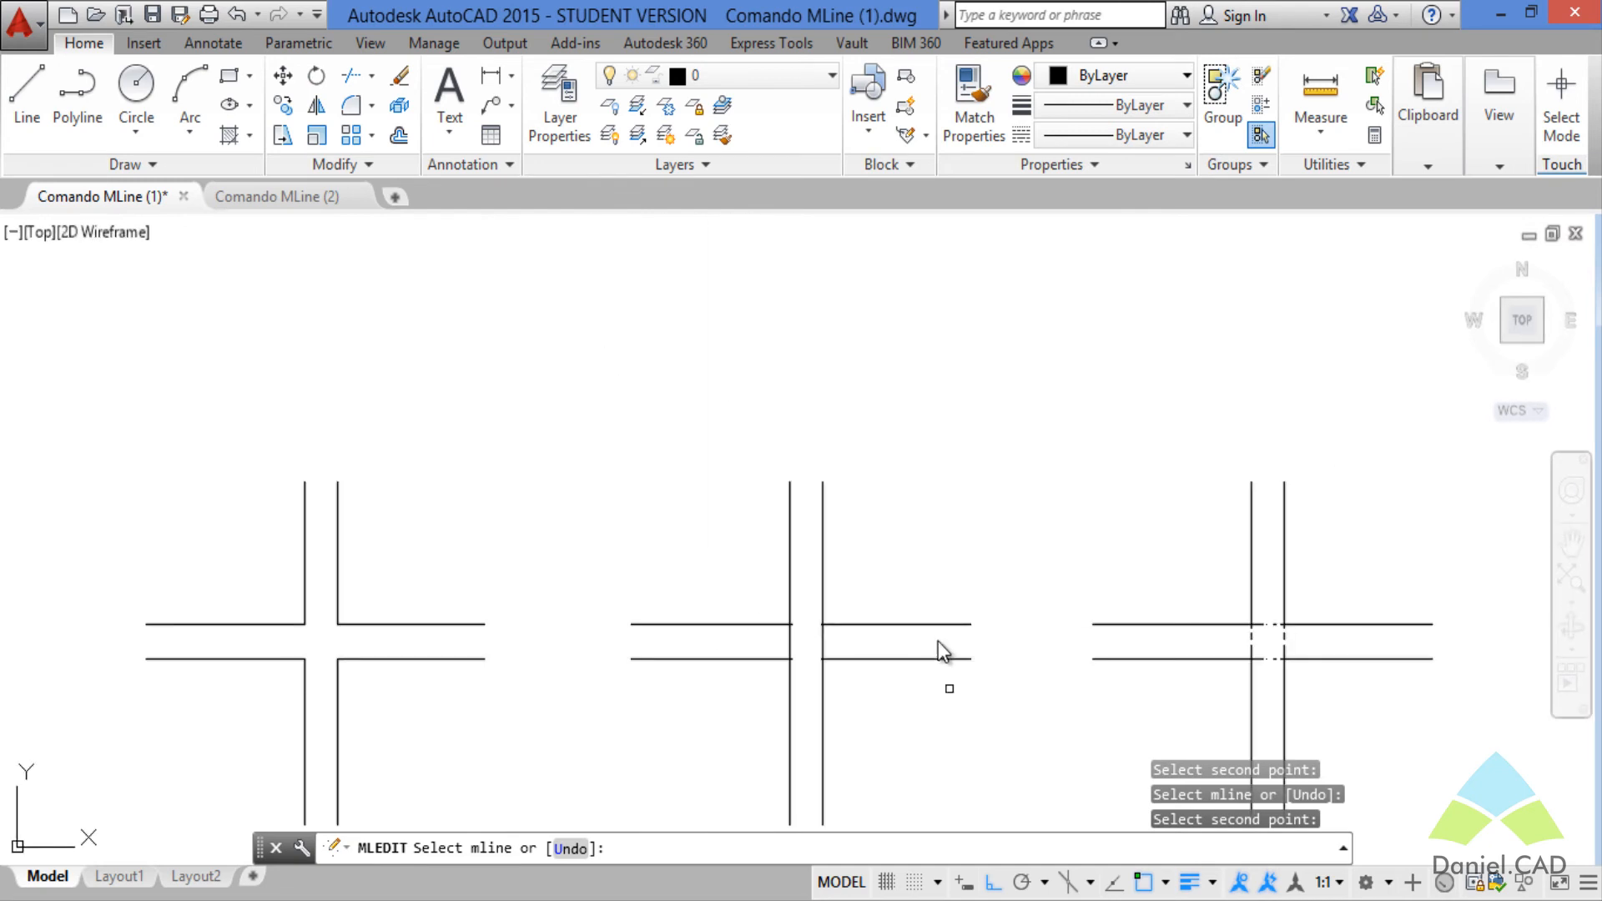
middle_click_drag(940, 648, 952, 593)
middle_click_drag(1091, 643, 1058, 574)
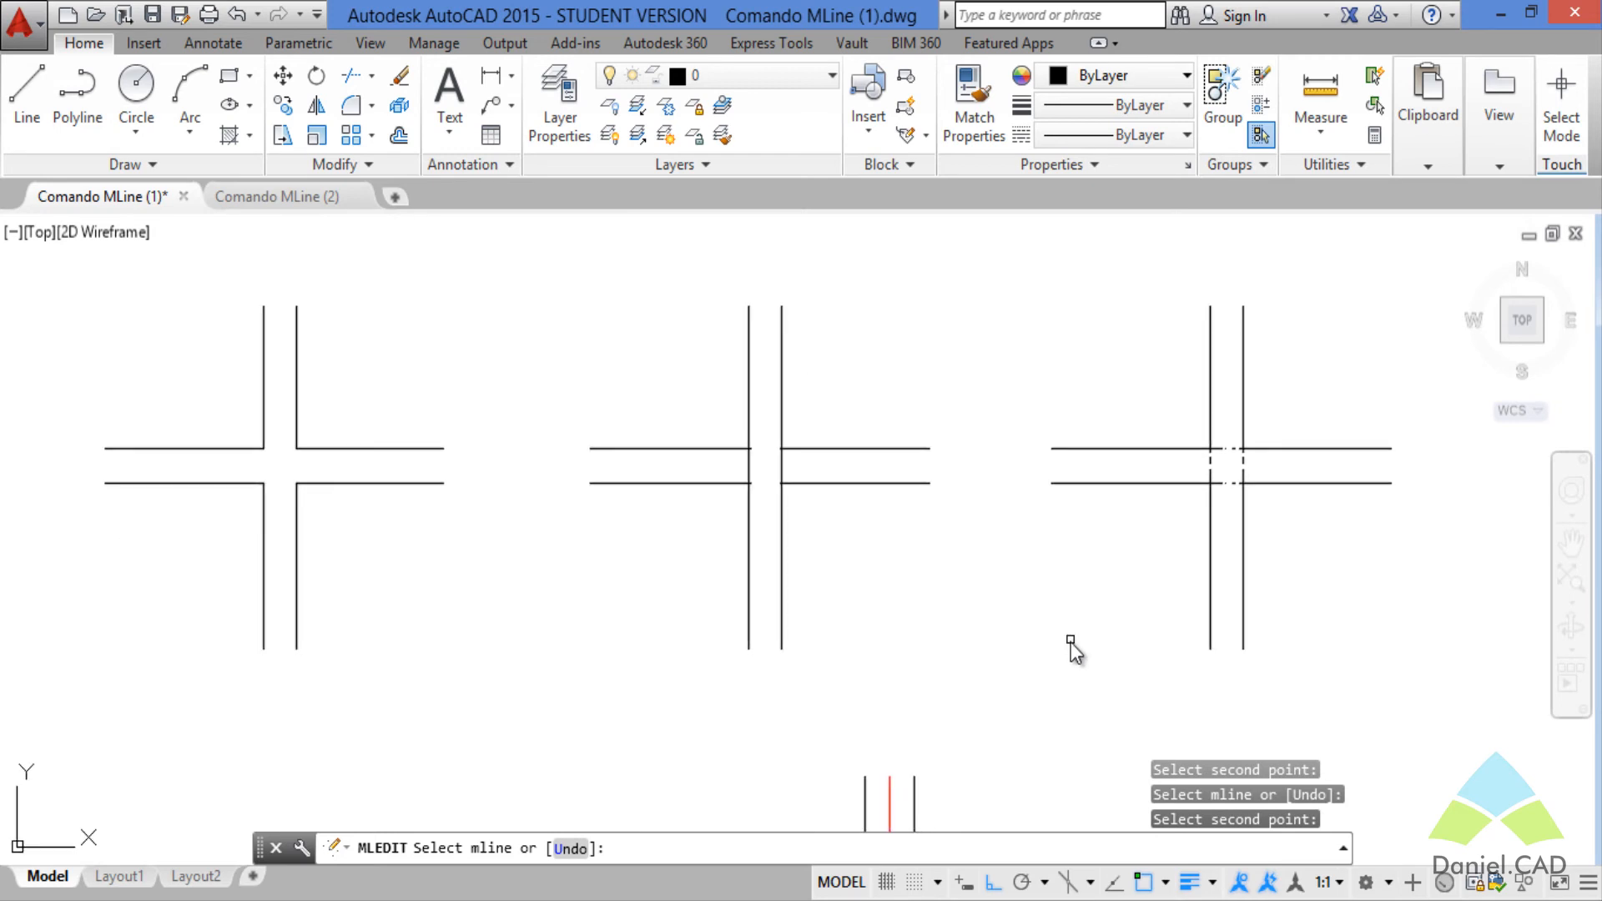
middle_click_drag(1073, 644, 906, 490)
scroll(906, 489, "down", 2)
key("Escape")
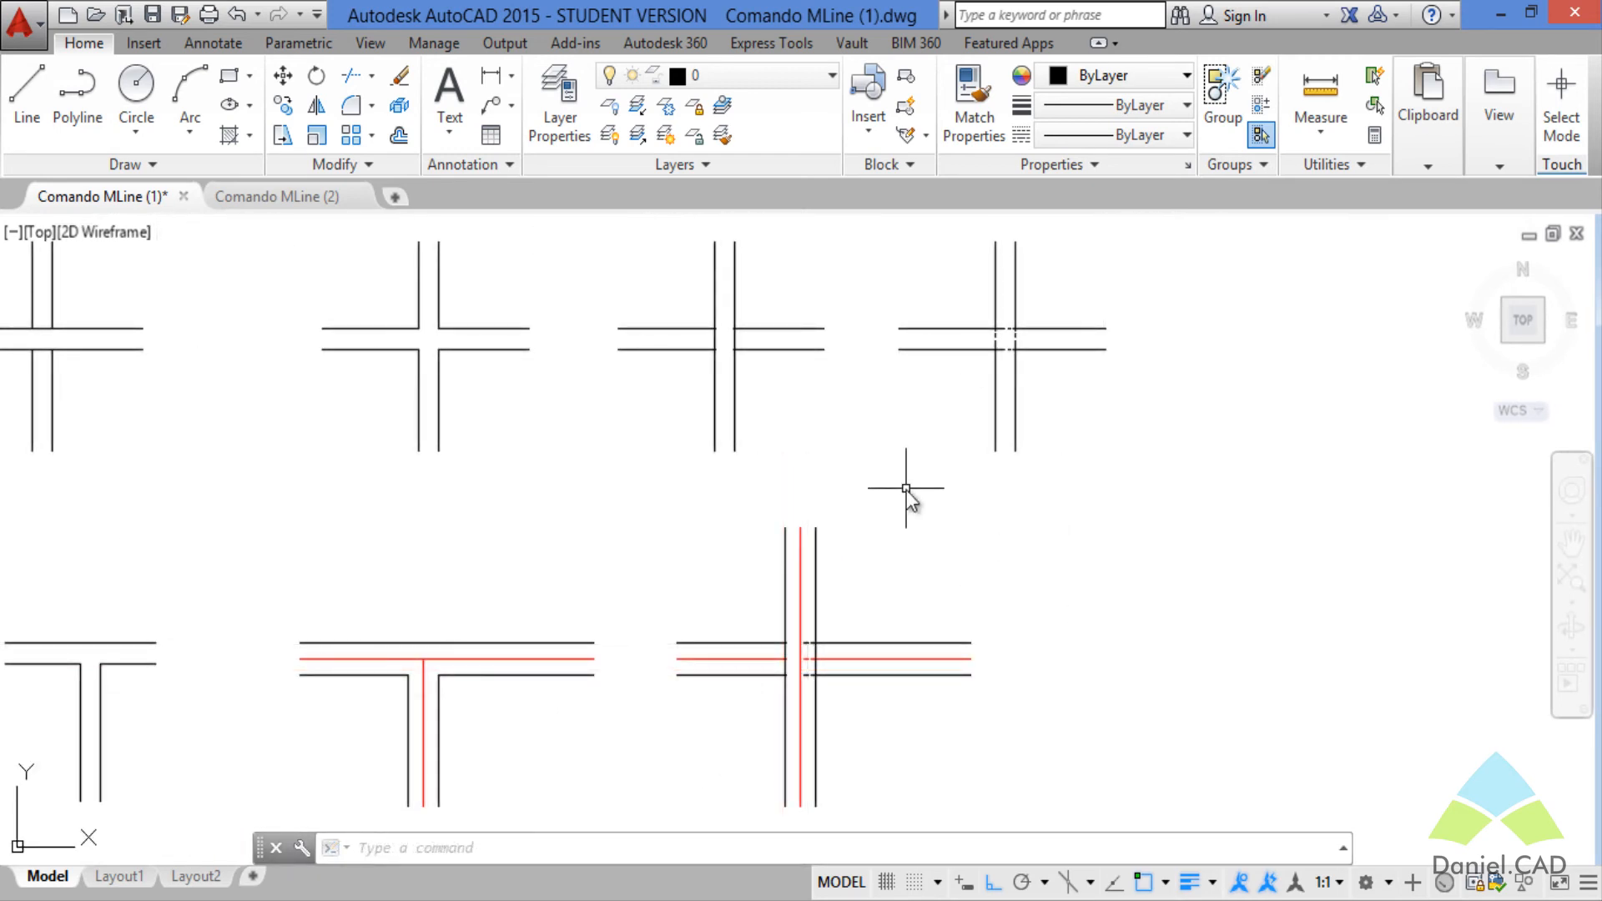
- Rejoin the horizontal multiline of the open cross with MLEDIT's Weld All, picking points on either side of the gap
middle_click_drag(780, 478, 902, 488)
scroll(901, 488, "down", 2)
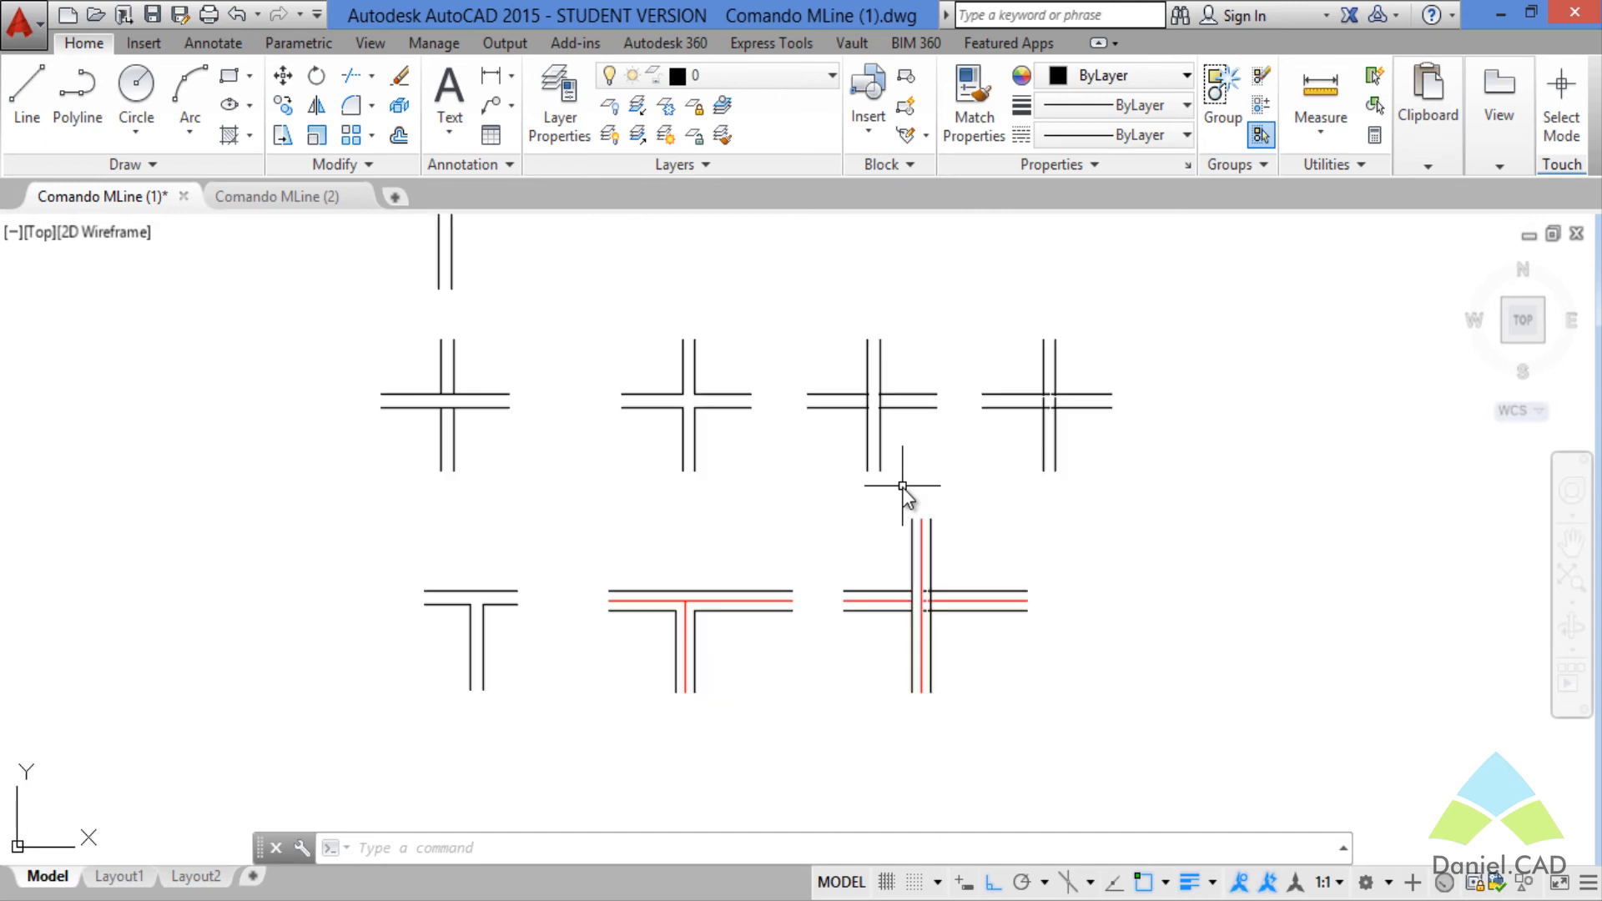
scroll(694, 408, "up", 4)
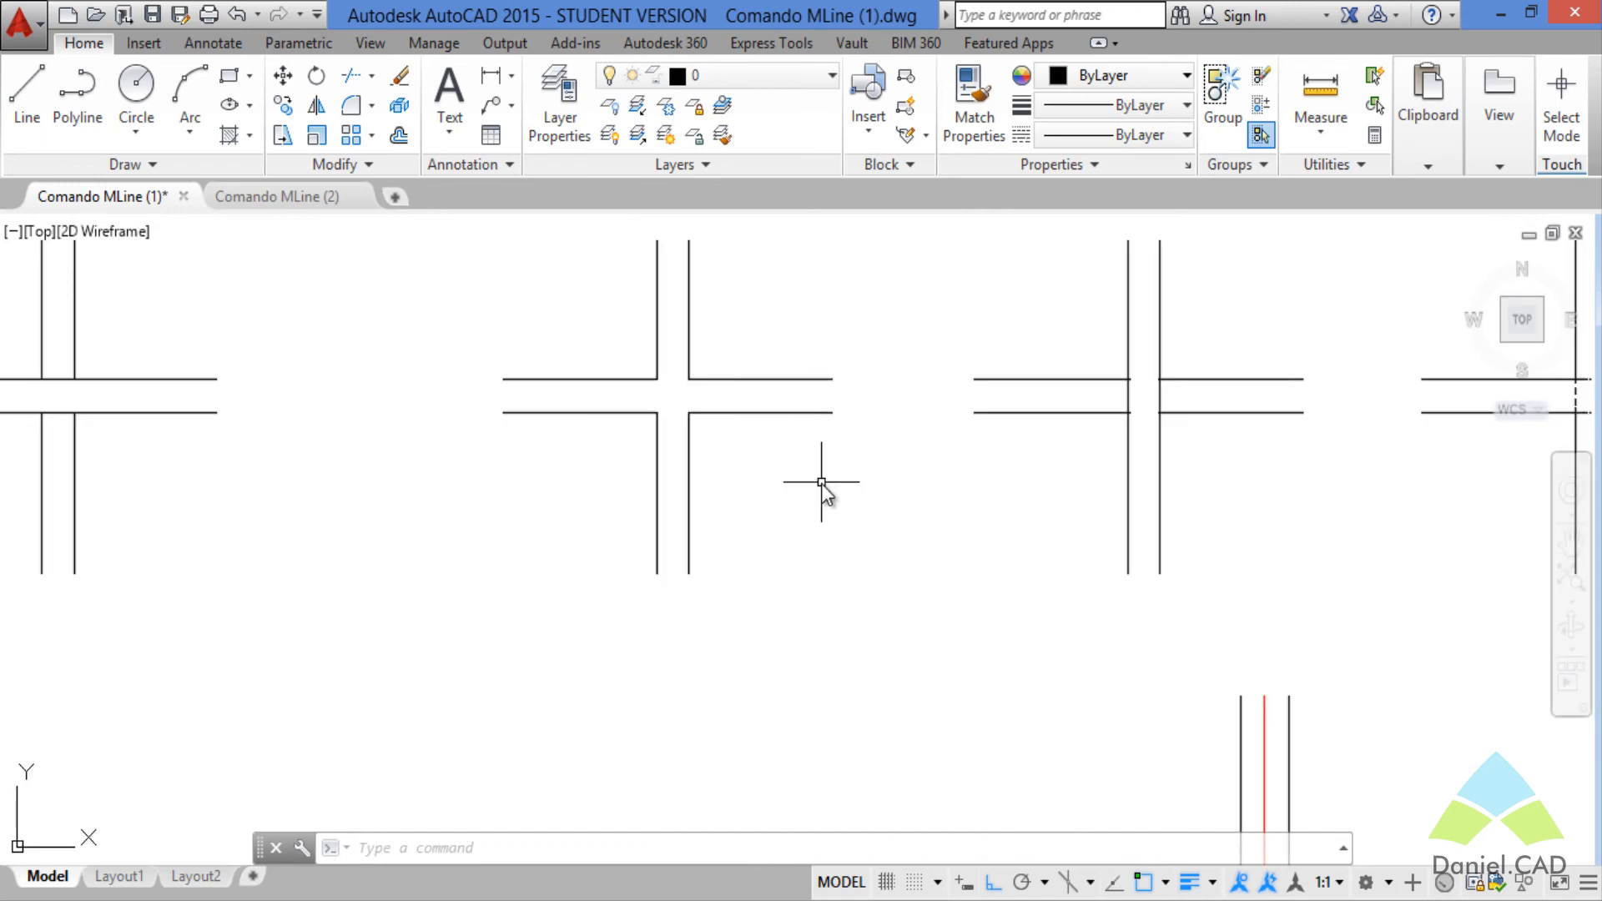
middle_click_drag(794, 497, 758, 598)
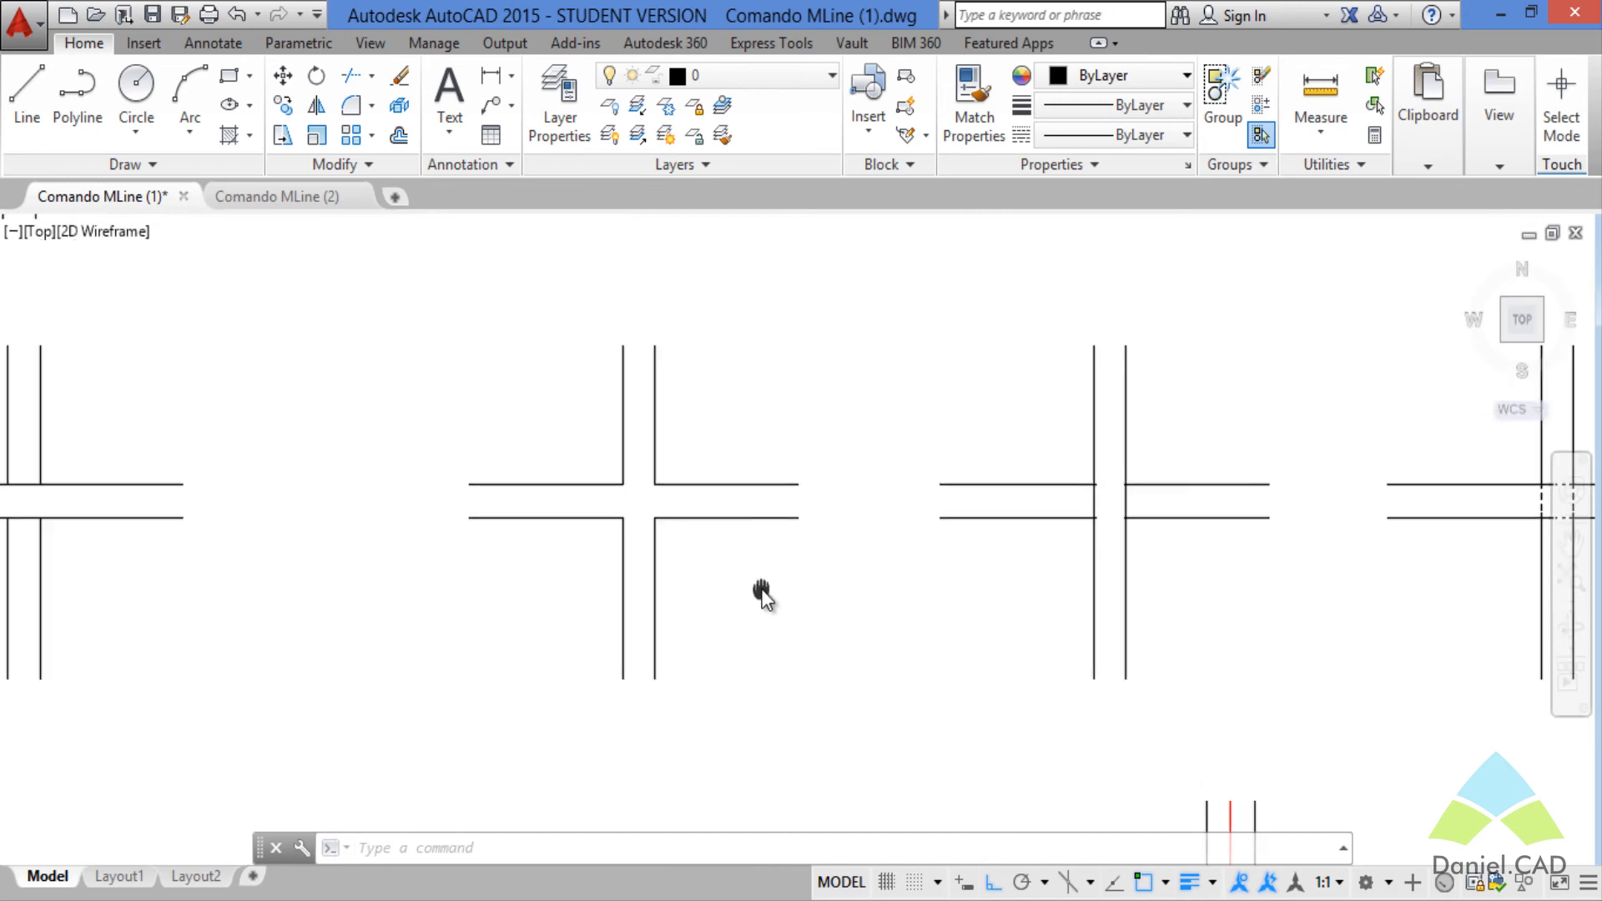
type("MLEDIT")
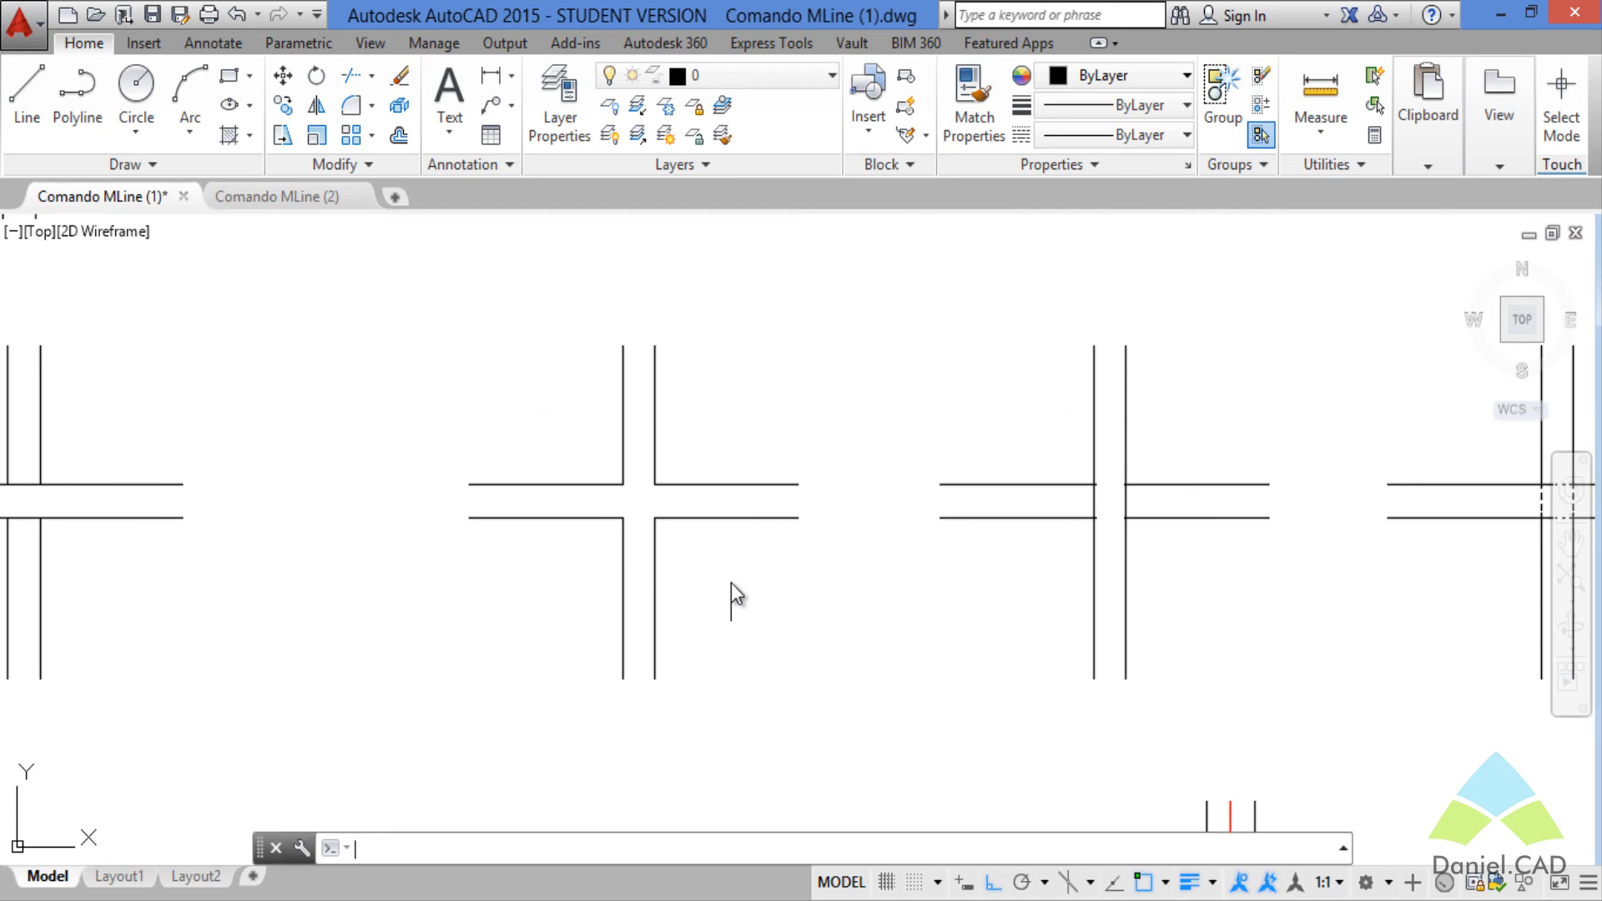
key("Return")
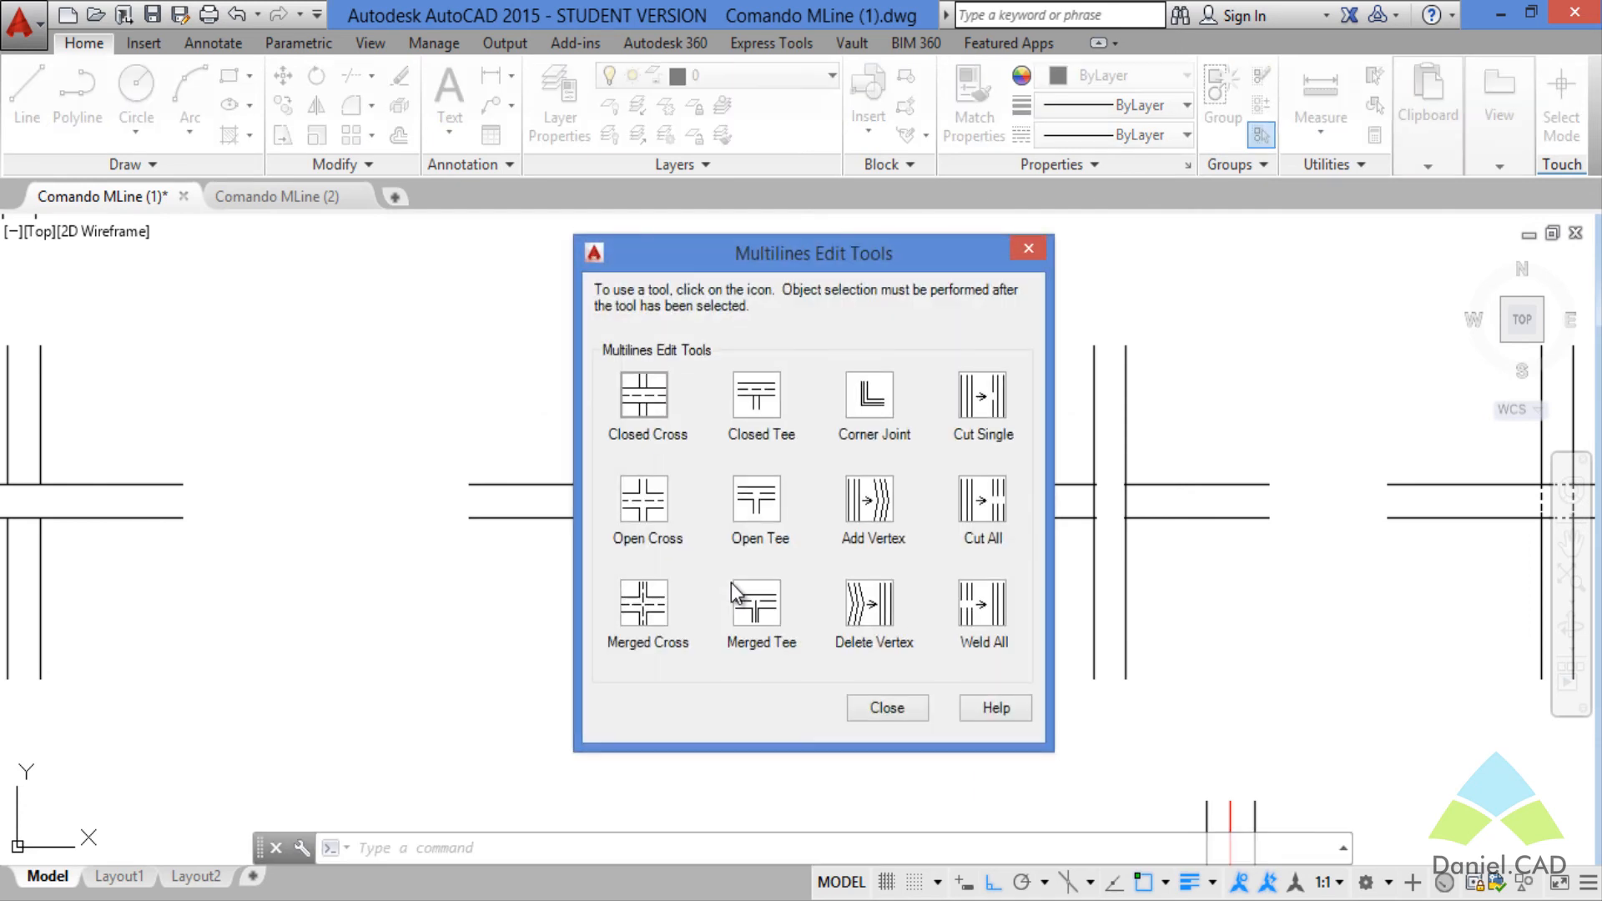
left_click(989, 614)
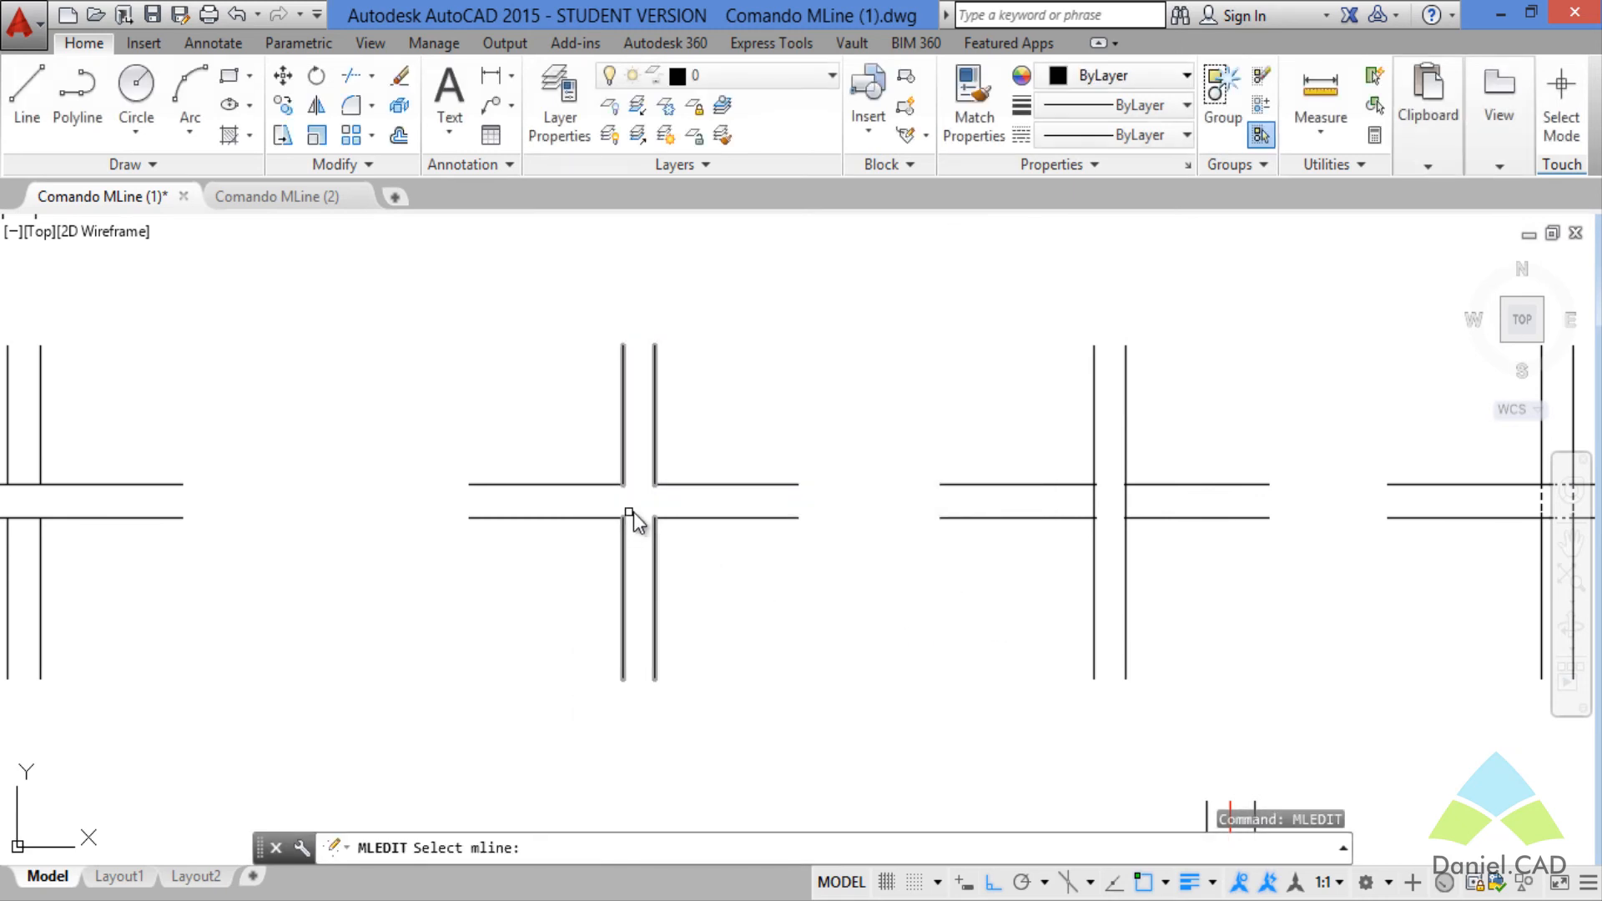
scroll(622, 521, "up", 4)
left_click(583, 528)
left_click(714, 529)
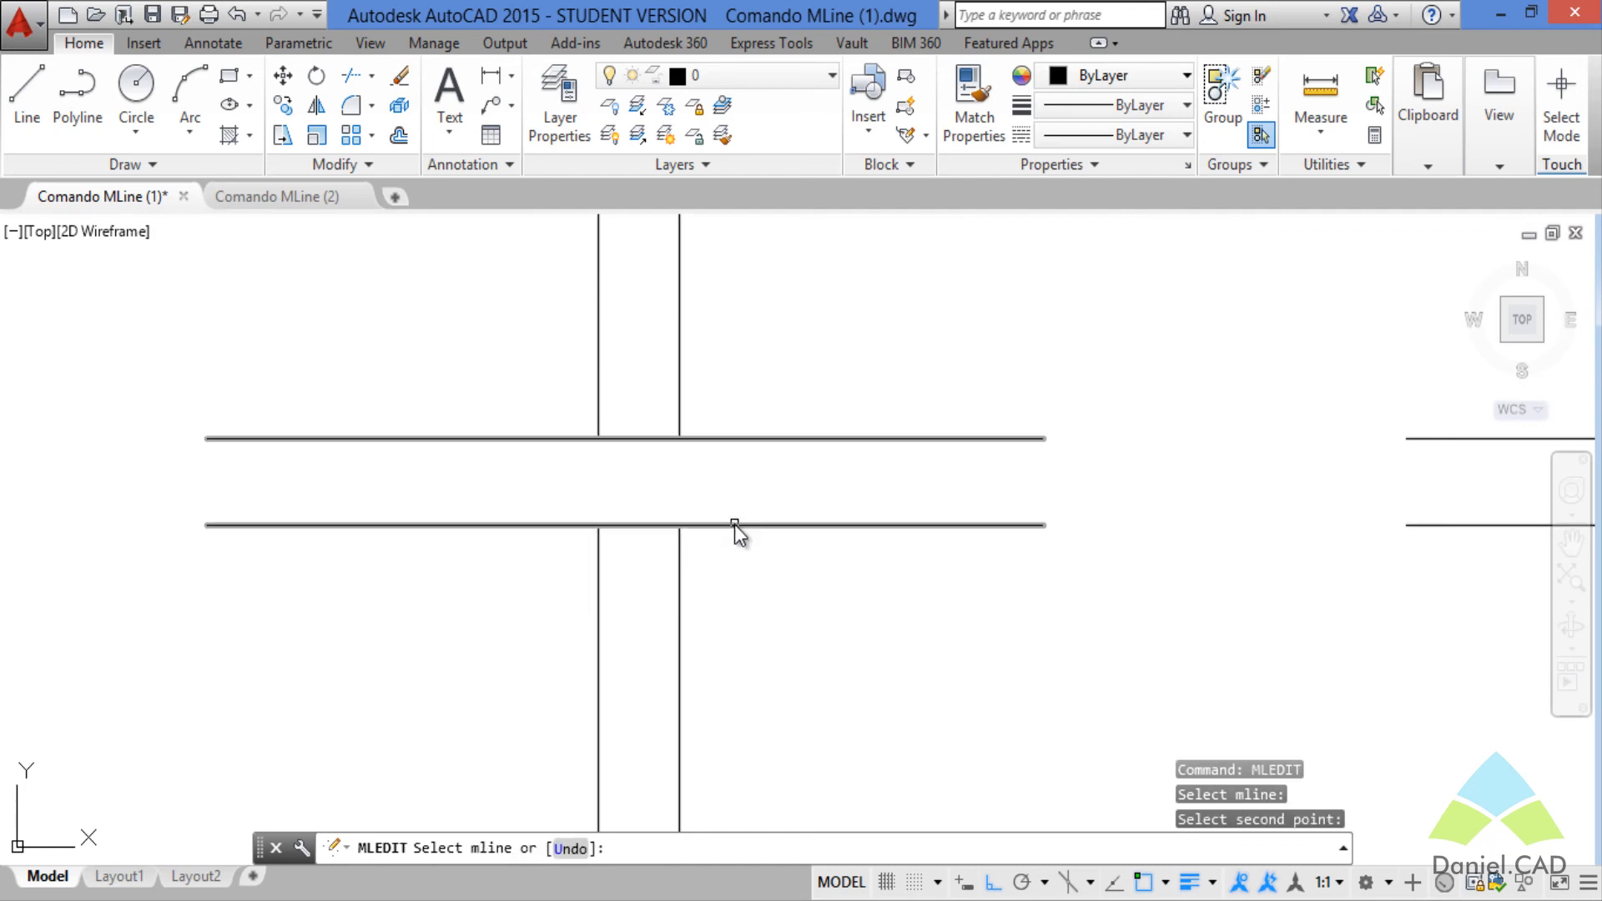
- Weld the vertical multiline of the same cross from below to above its gap, and end the command
left_click(680, 564)
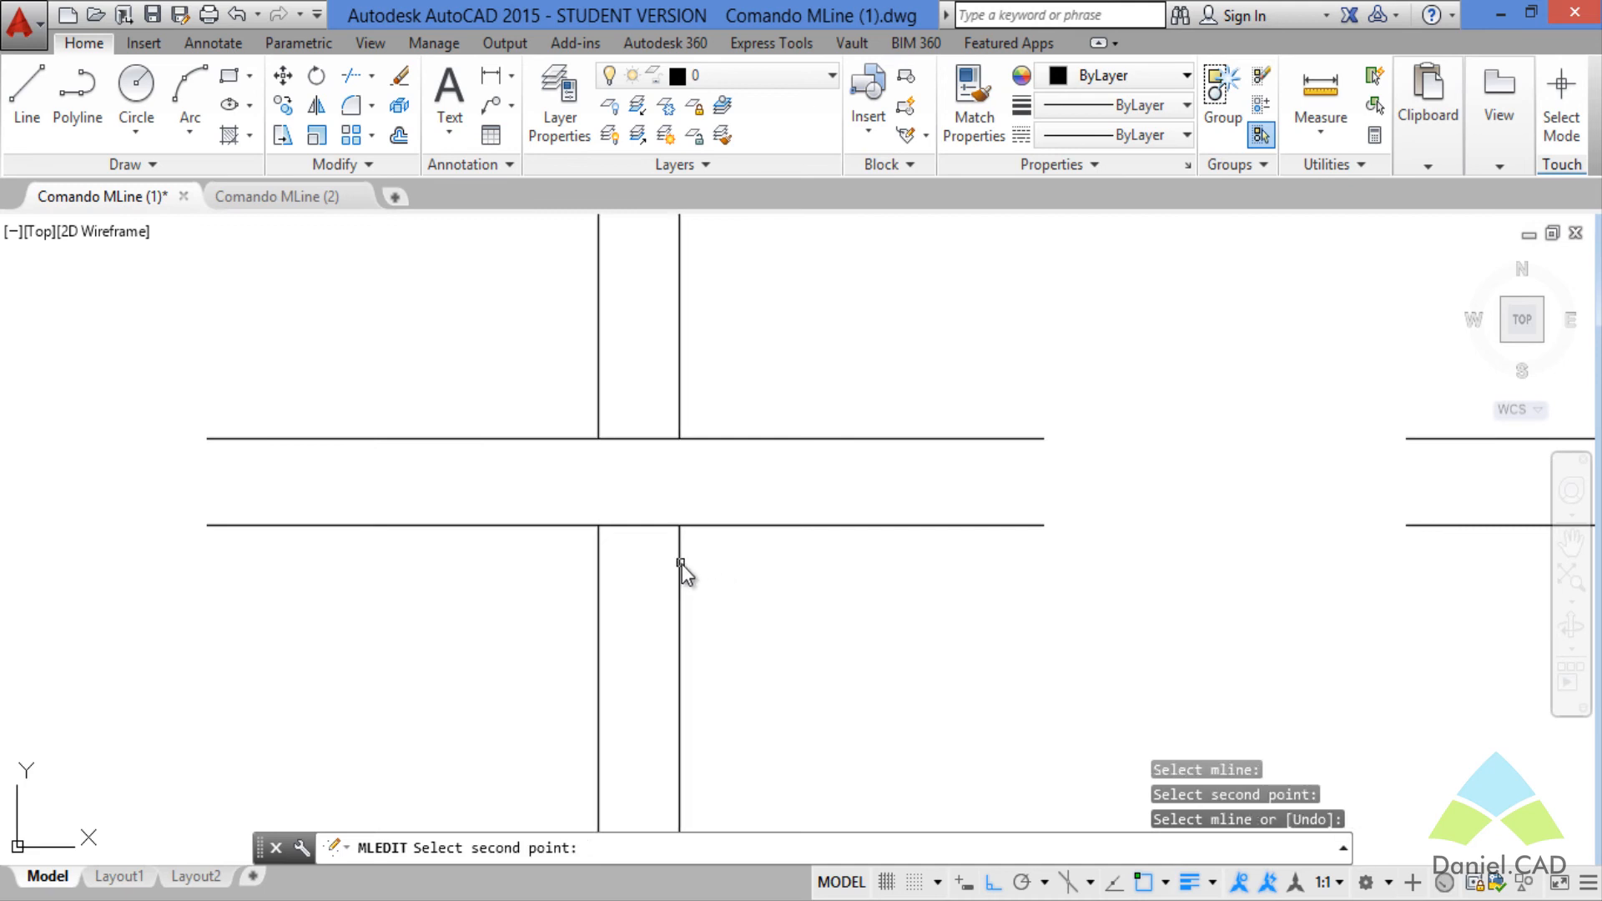
left_click(678, 416)
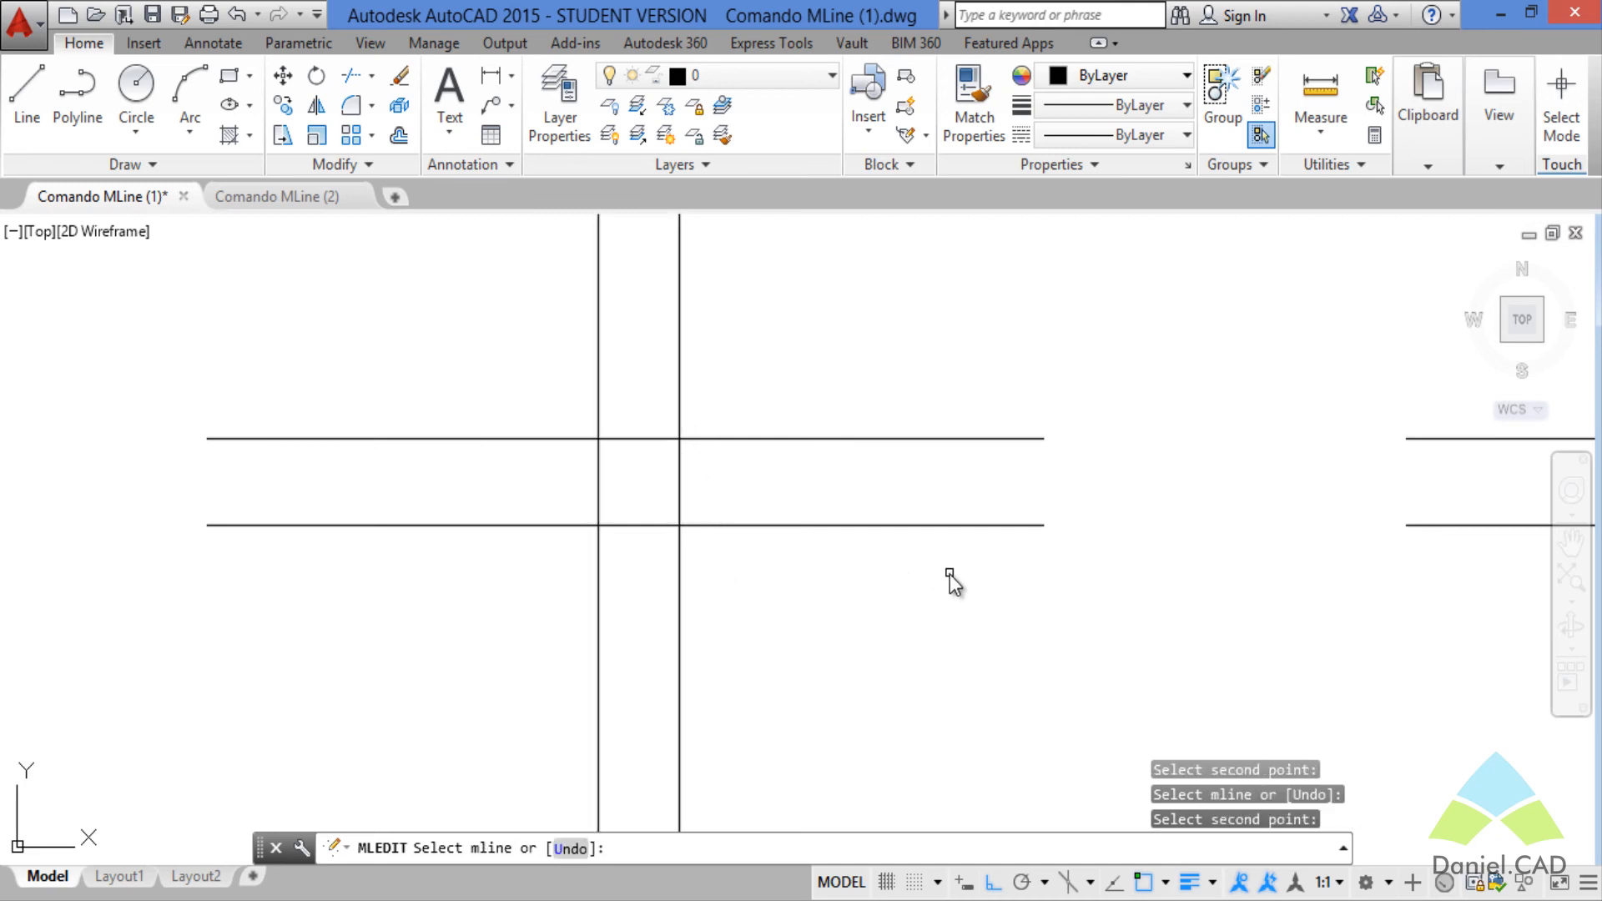
scroll(788, 554, "down", 4)
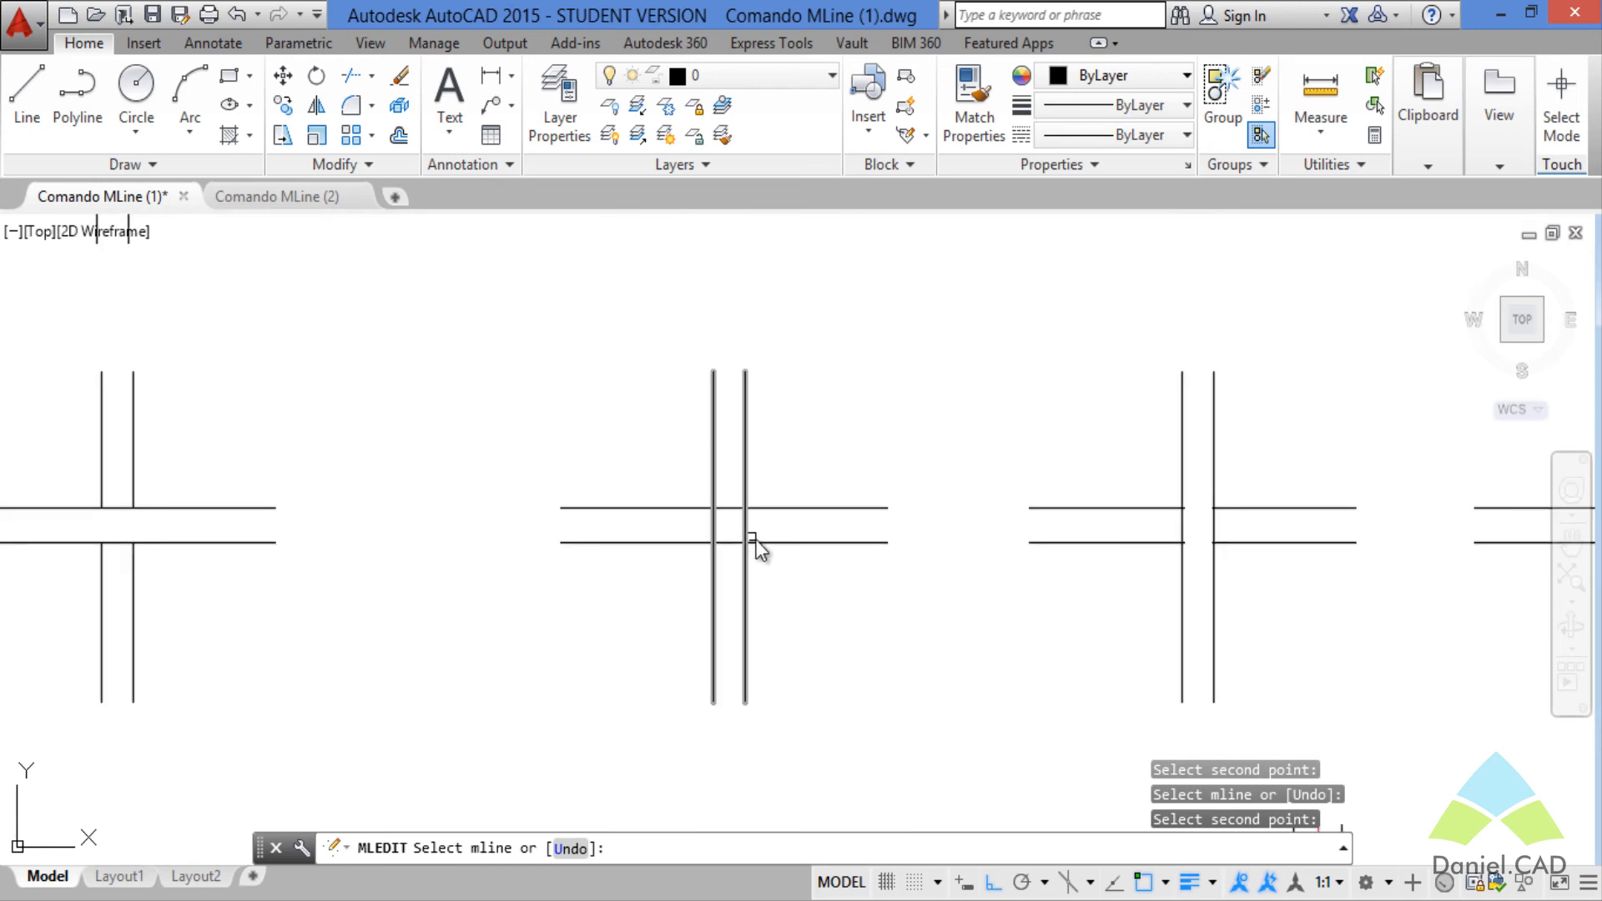
key("Escape")
- Select the welded vertical multiline with a small crossing window to check its continuity
scroll(765, 534, "up", 3)
left_click(723, 527)
left_click(784, 593)
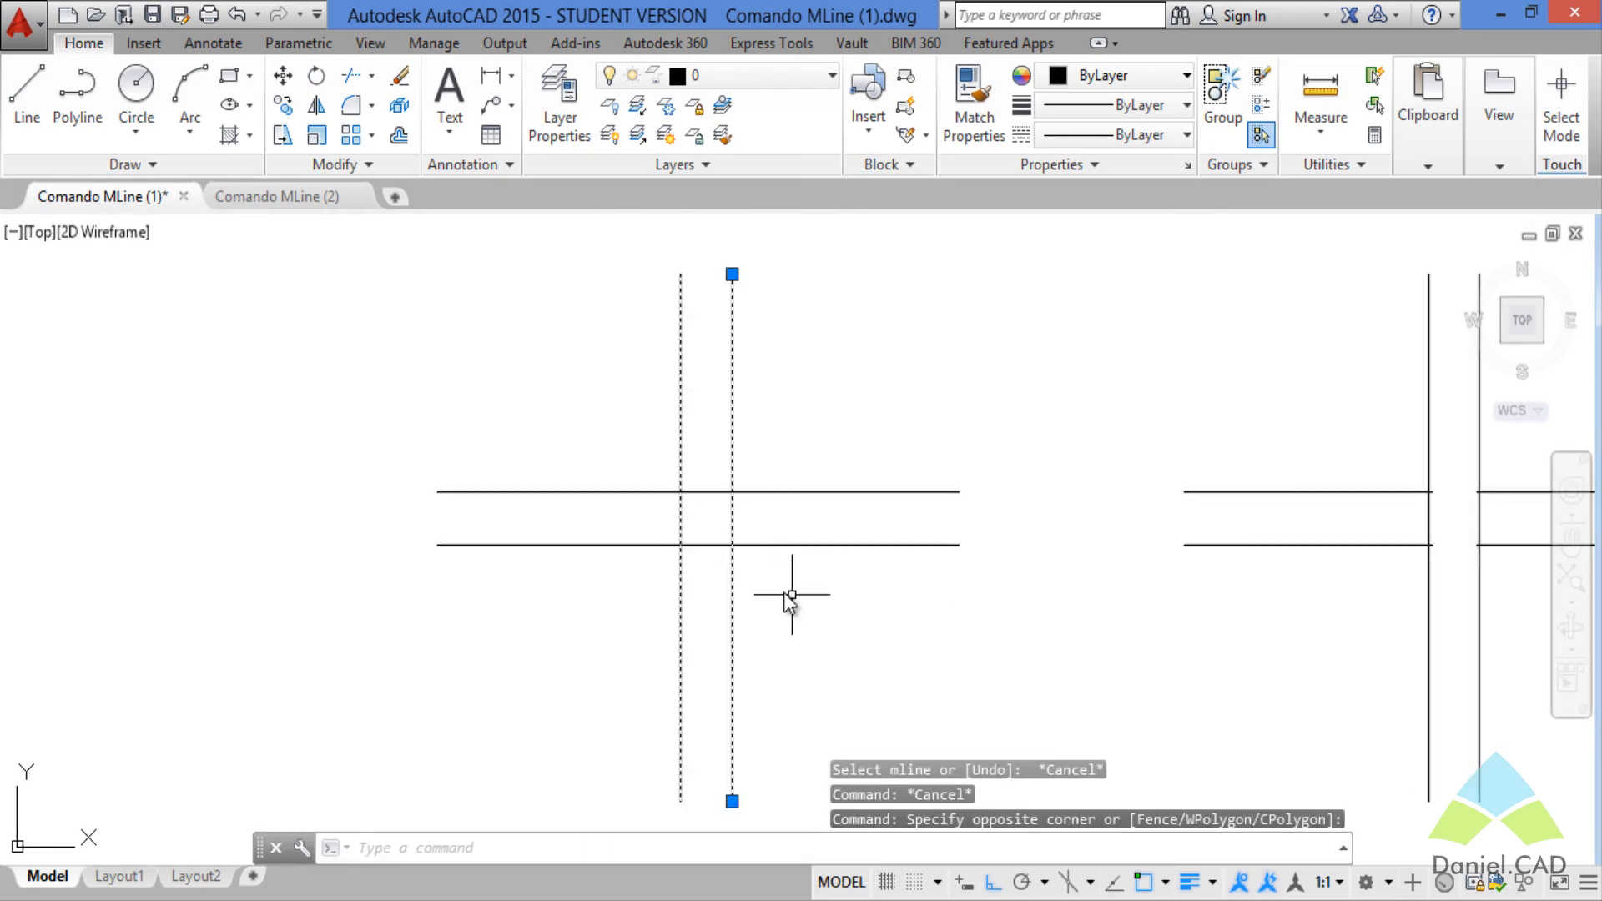
key("Escape")
left_click(711, 518)
left_click(739, 511)
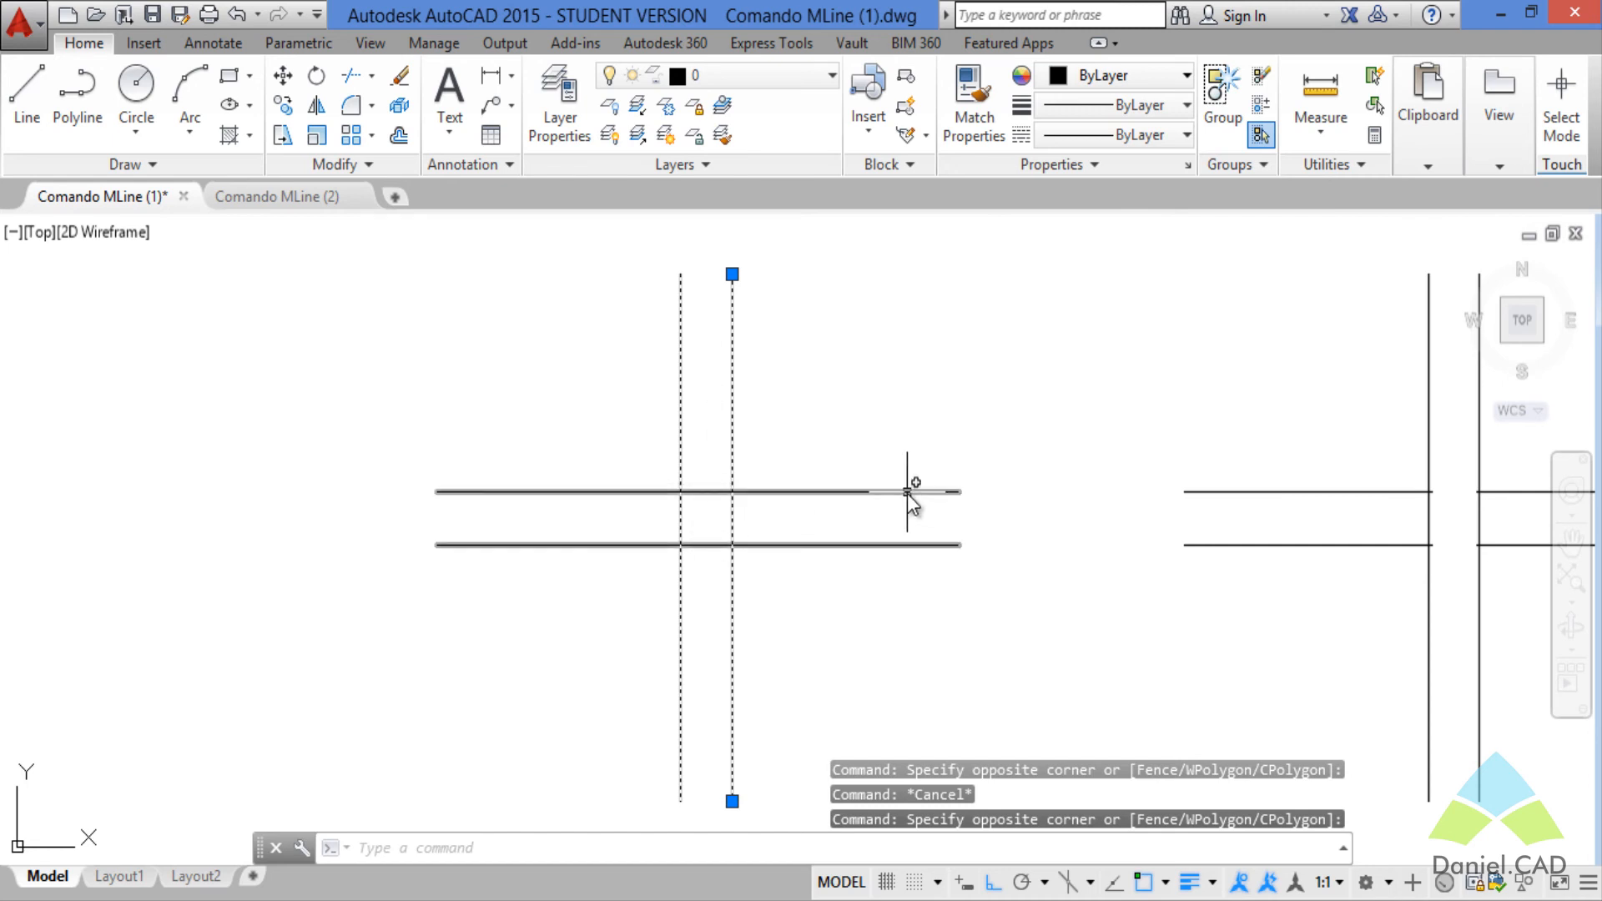
- Rejoin the horizontal multiline at the crossing right of the open cross with MLEDIT's Weld All, picking points on either side of its gap
key("Escape")
type("mledit")
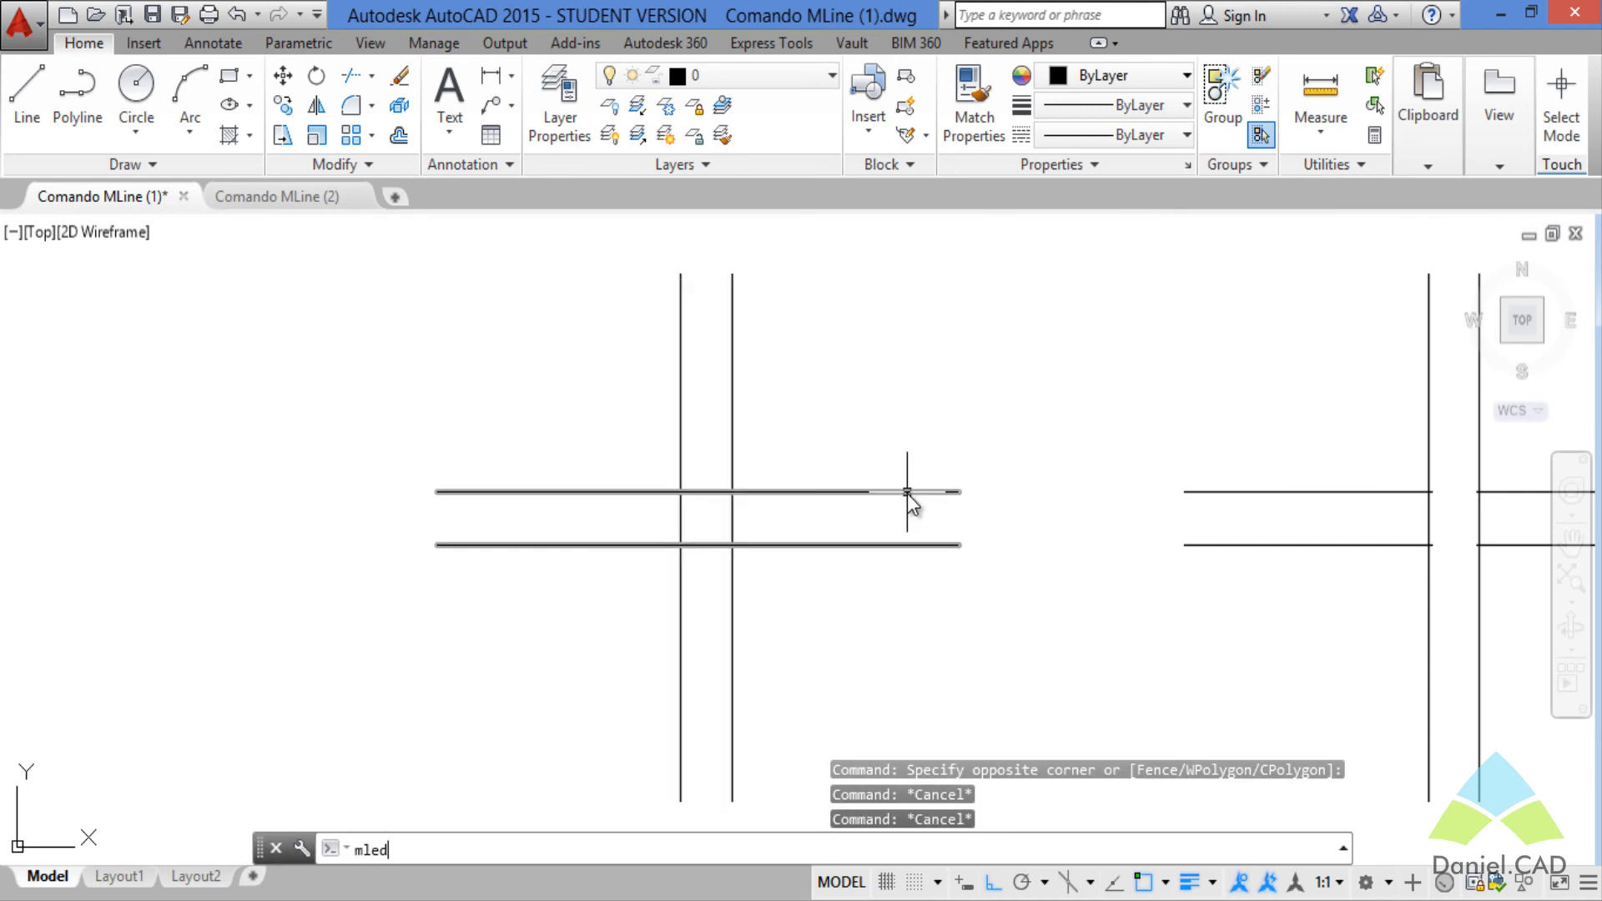
key("Return")
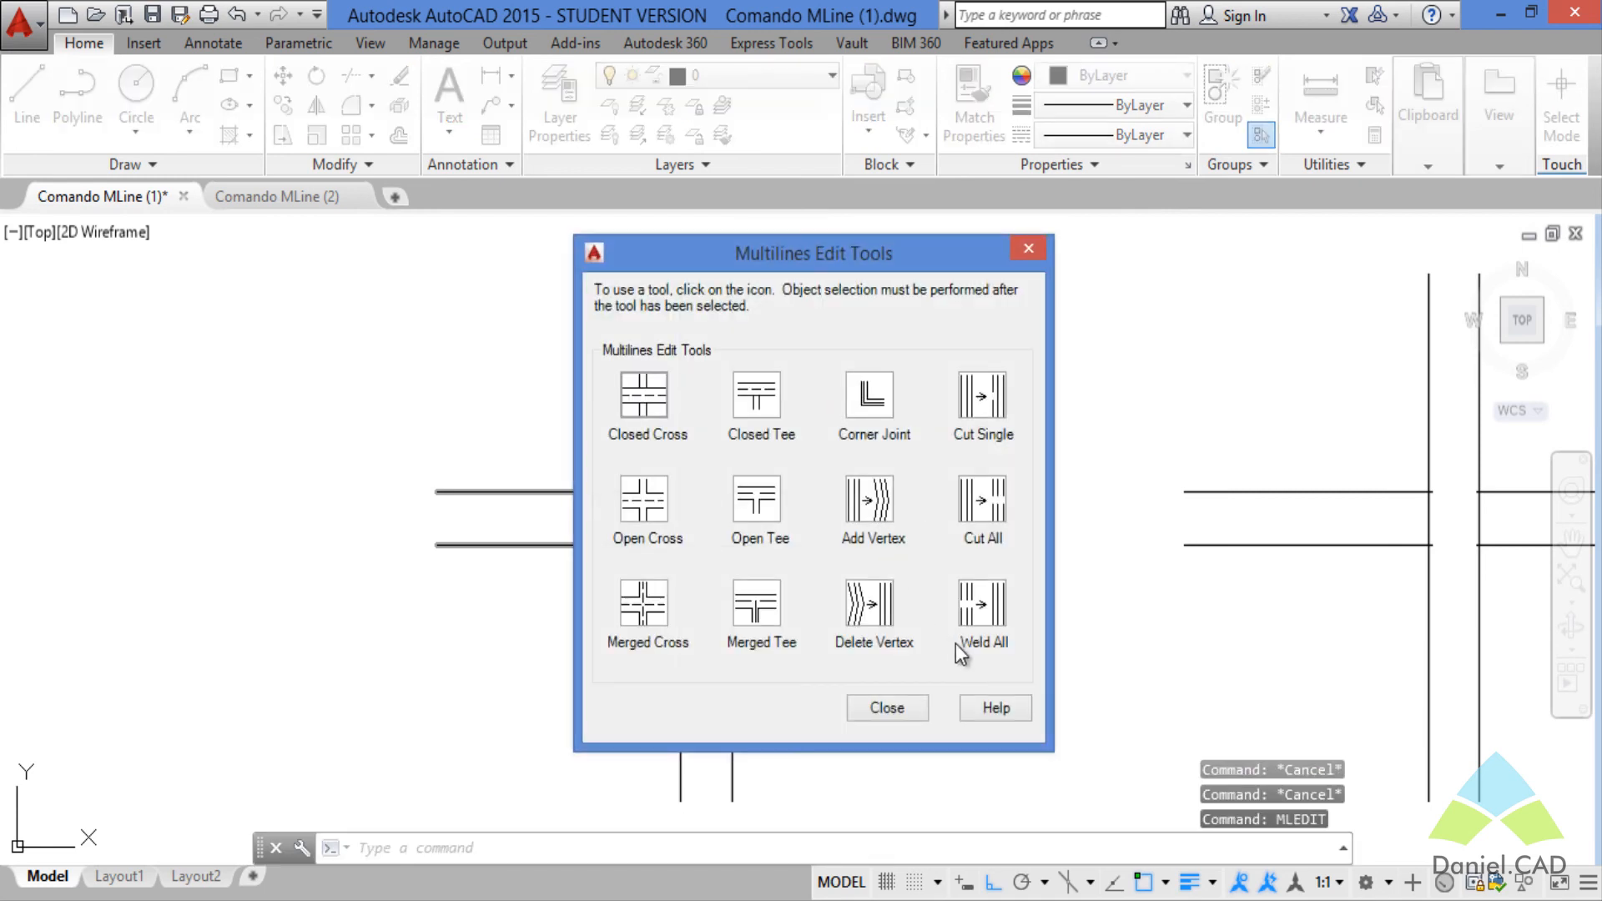
left_click(982, 604)
middle_click_drag(1519, 534, 668, 563)
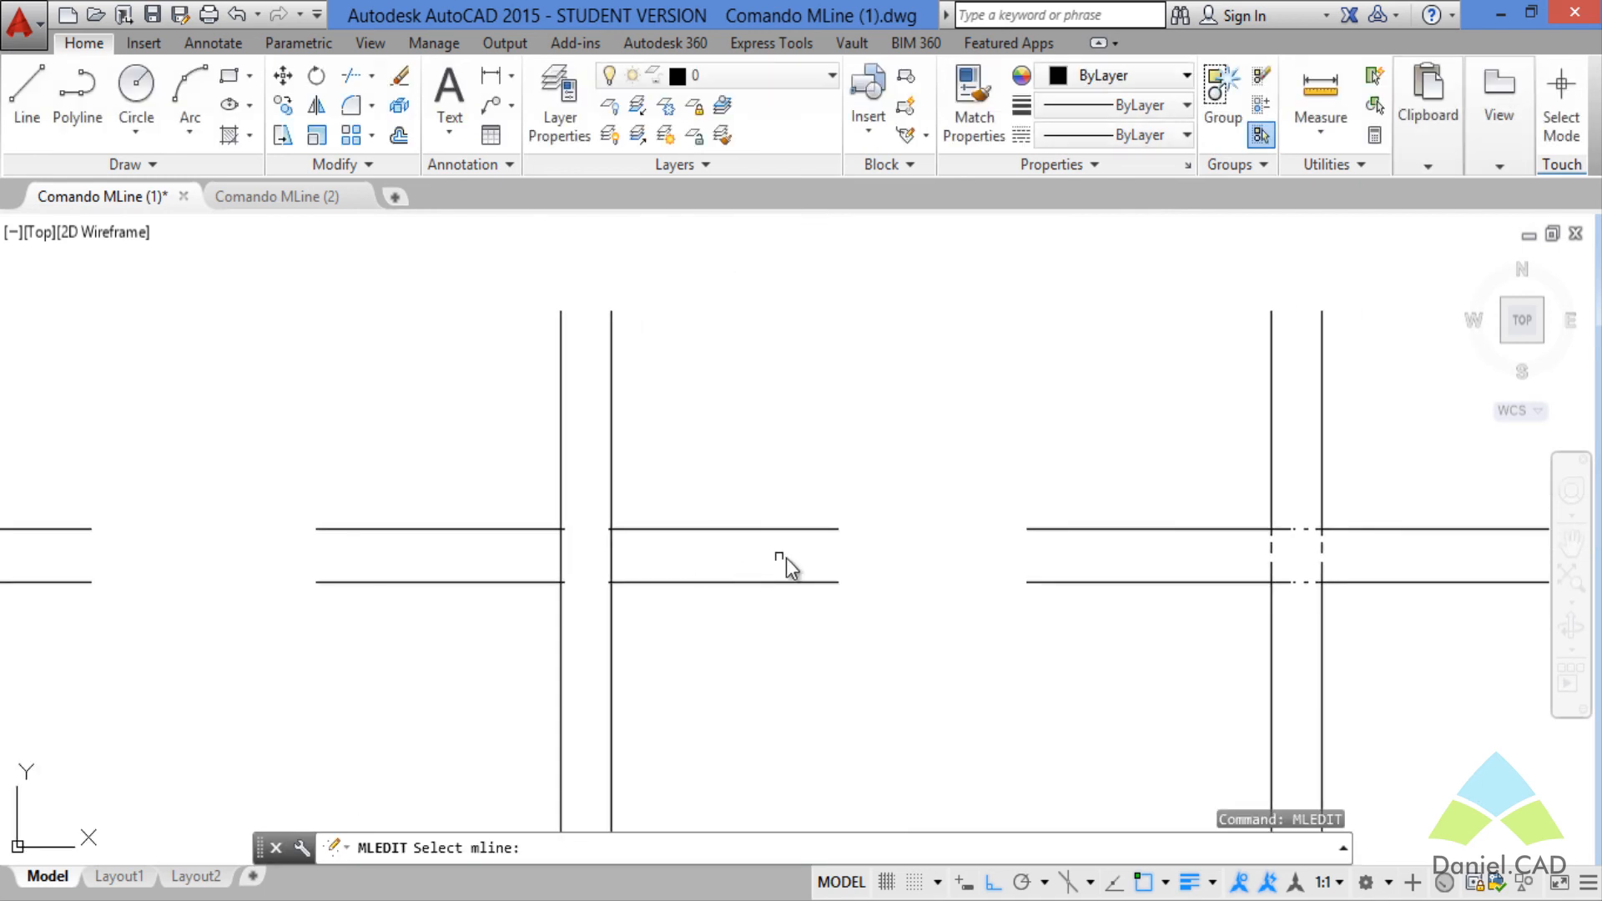
scroll(666, 580, "up", 2)
left_click(604, 583)
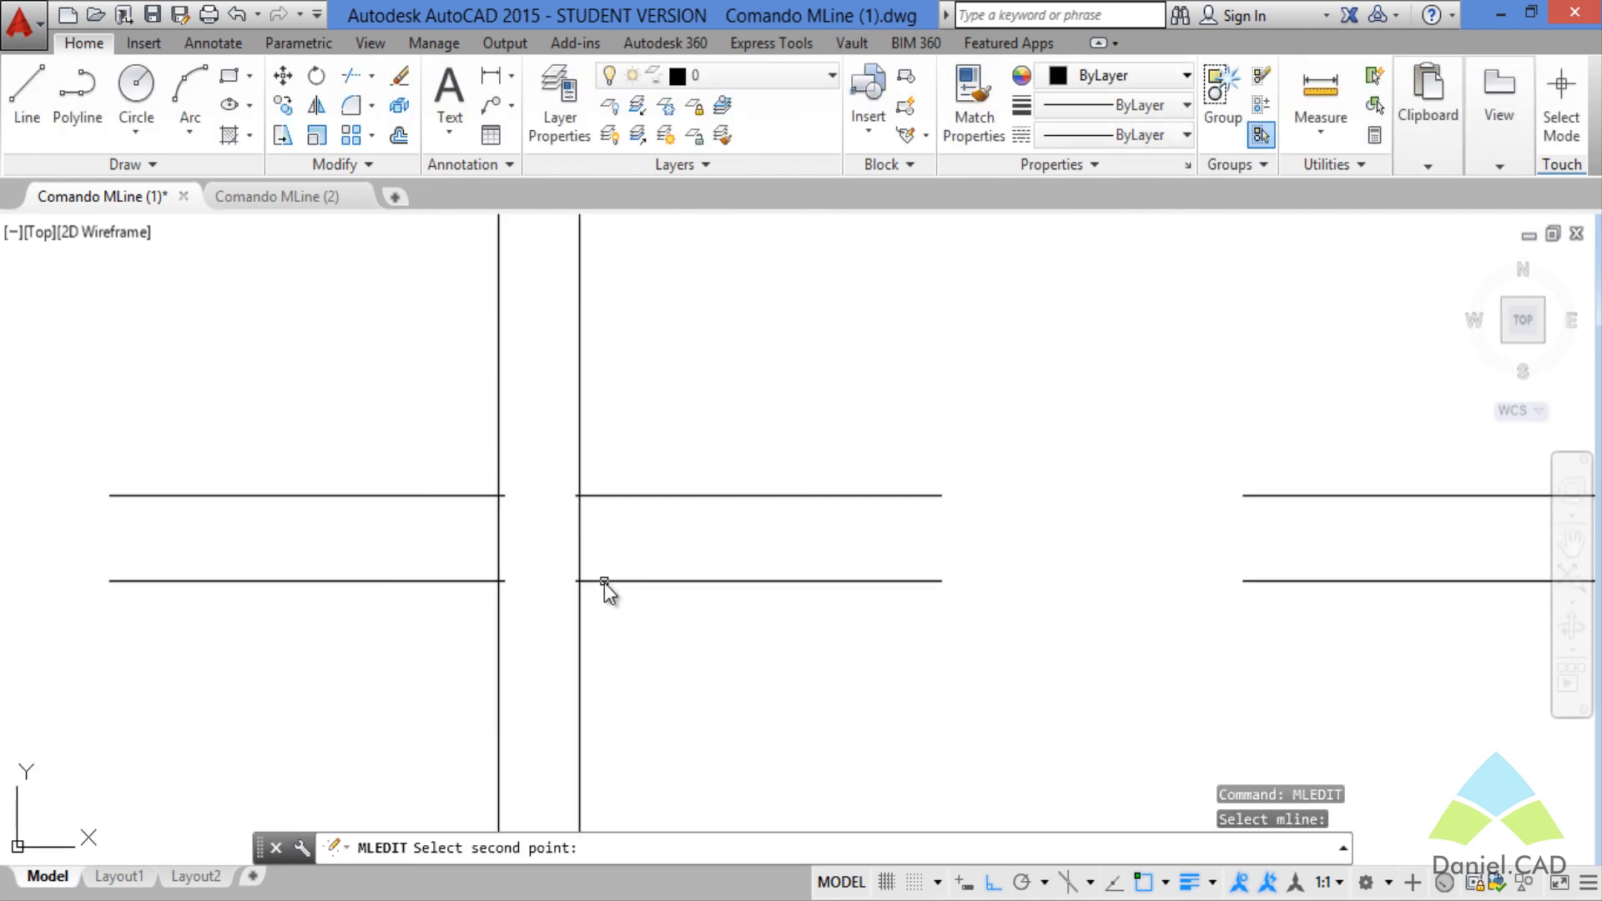
left_click(487, 582)
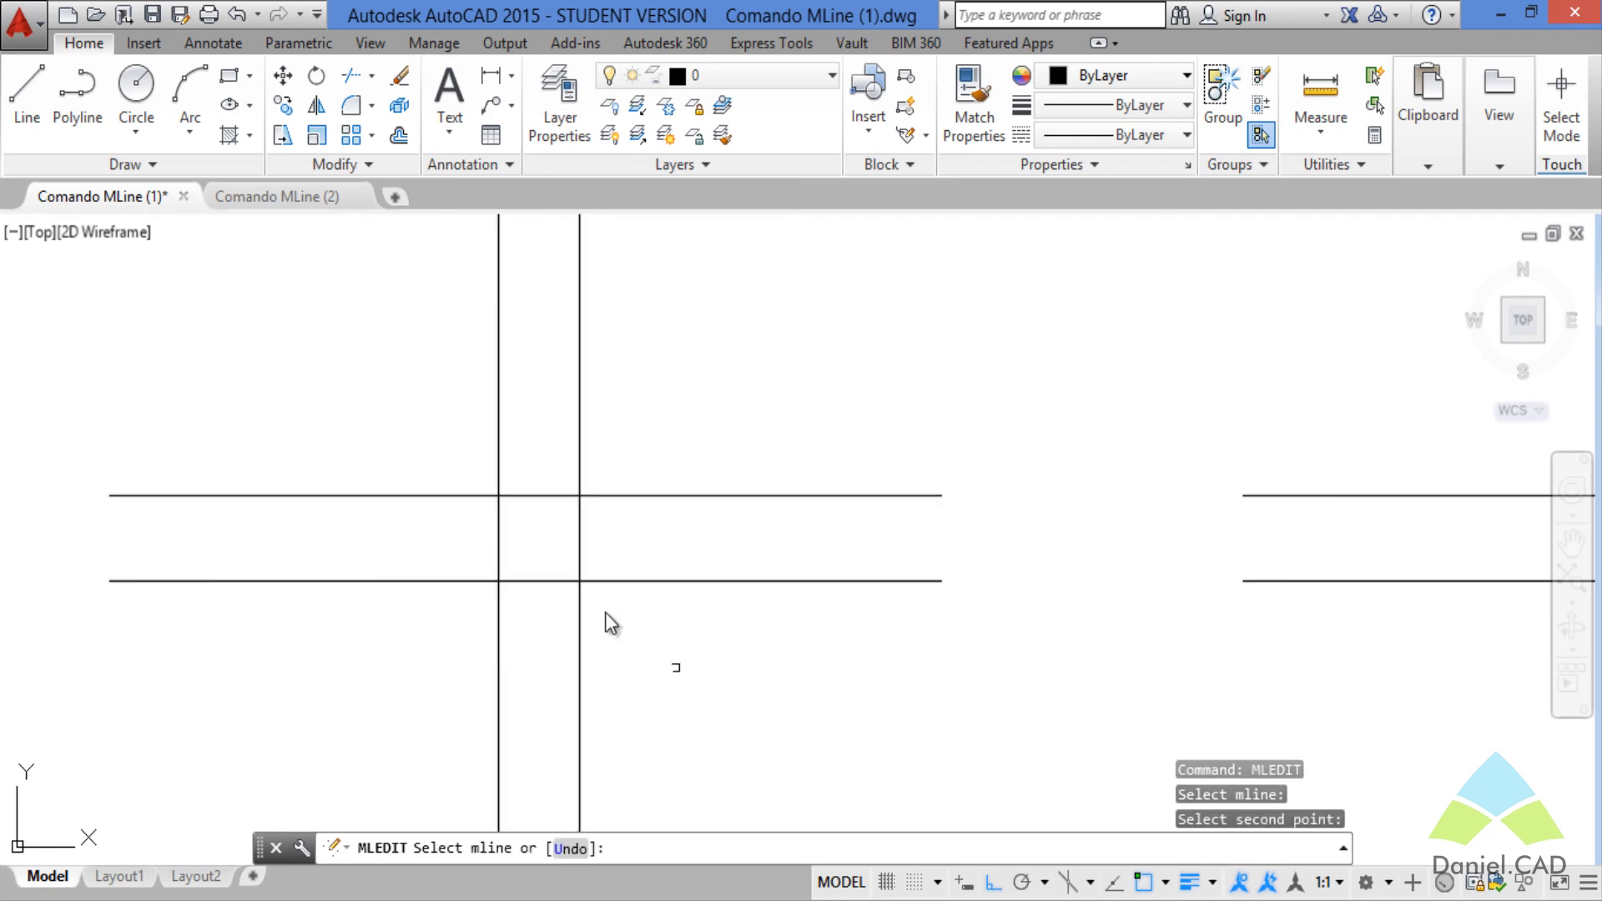
- Weld the vertical multiline of the leftmost cross across its gap, and end the command
scroll(647, 681, "down", 2)
middle_click_drag(649, 690, 1026, 667)
middle_click_drag(489, 655, 1112, 622)
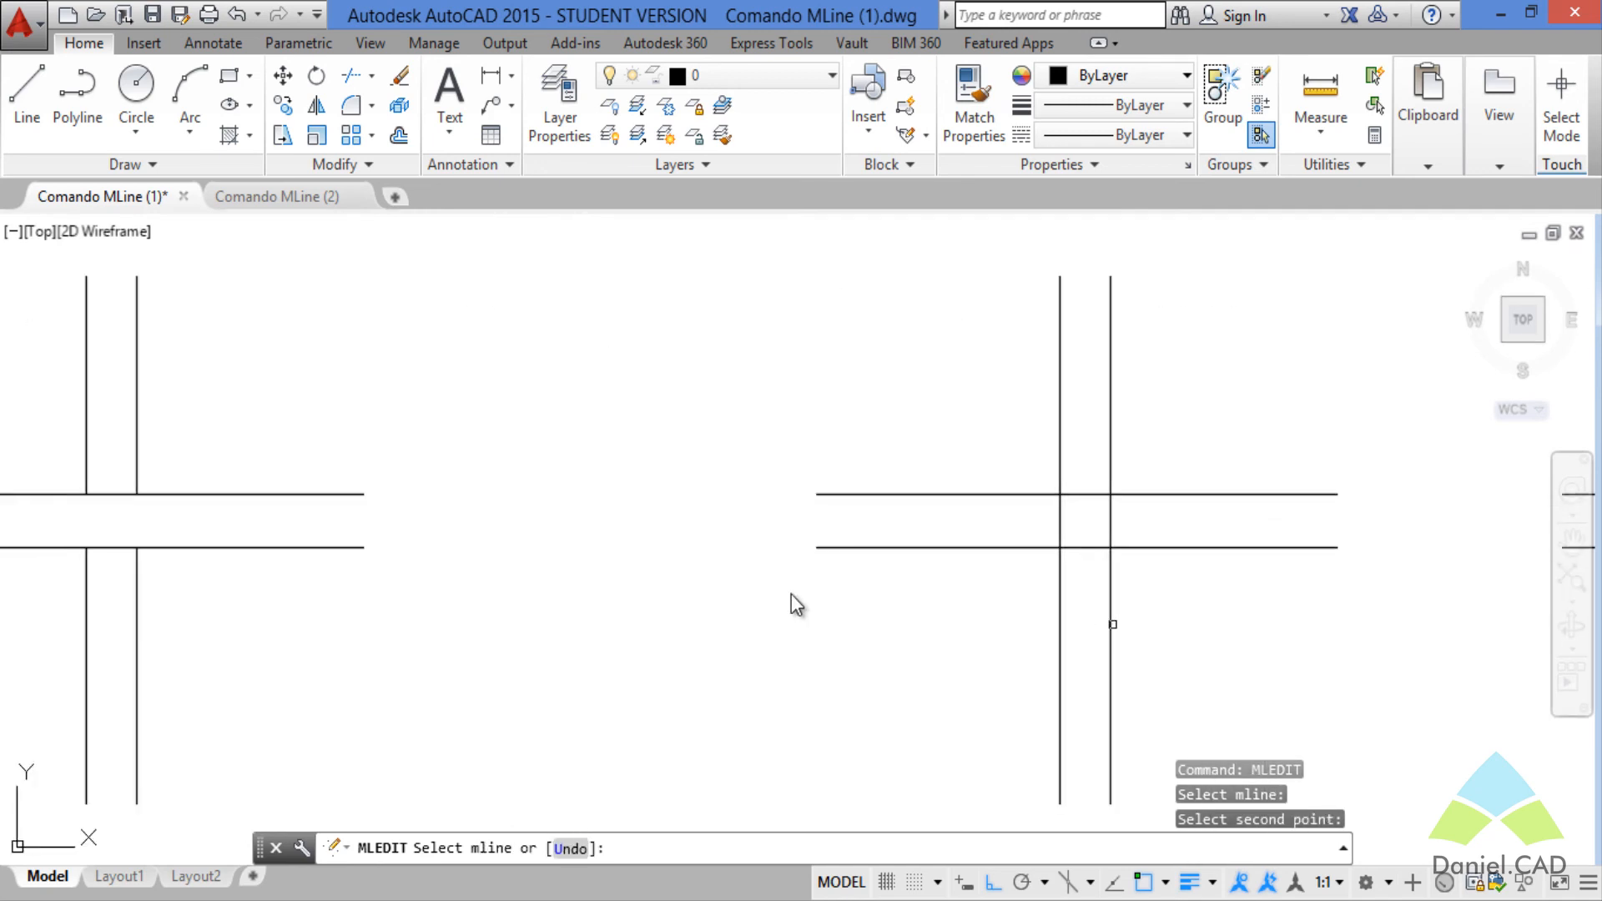
scroll(762, 590, "down", 2)
scroll(473, 578, "up", 3)
scroll(378, 523, "down", 2)
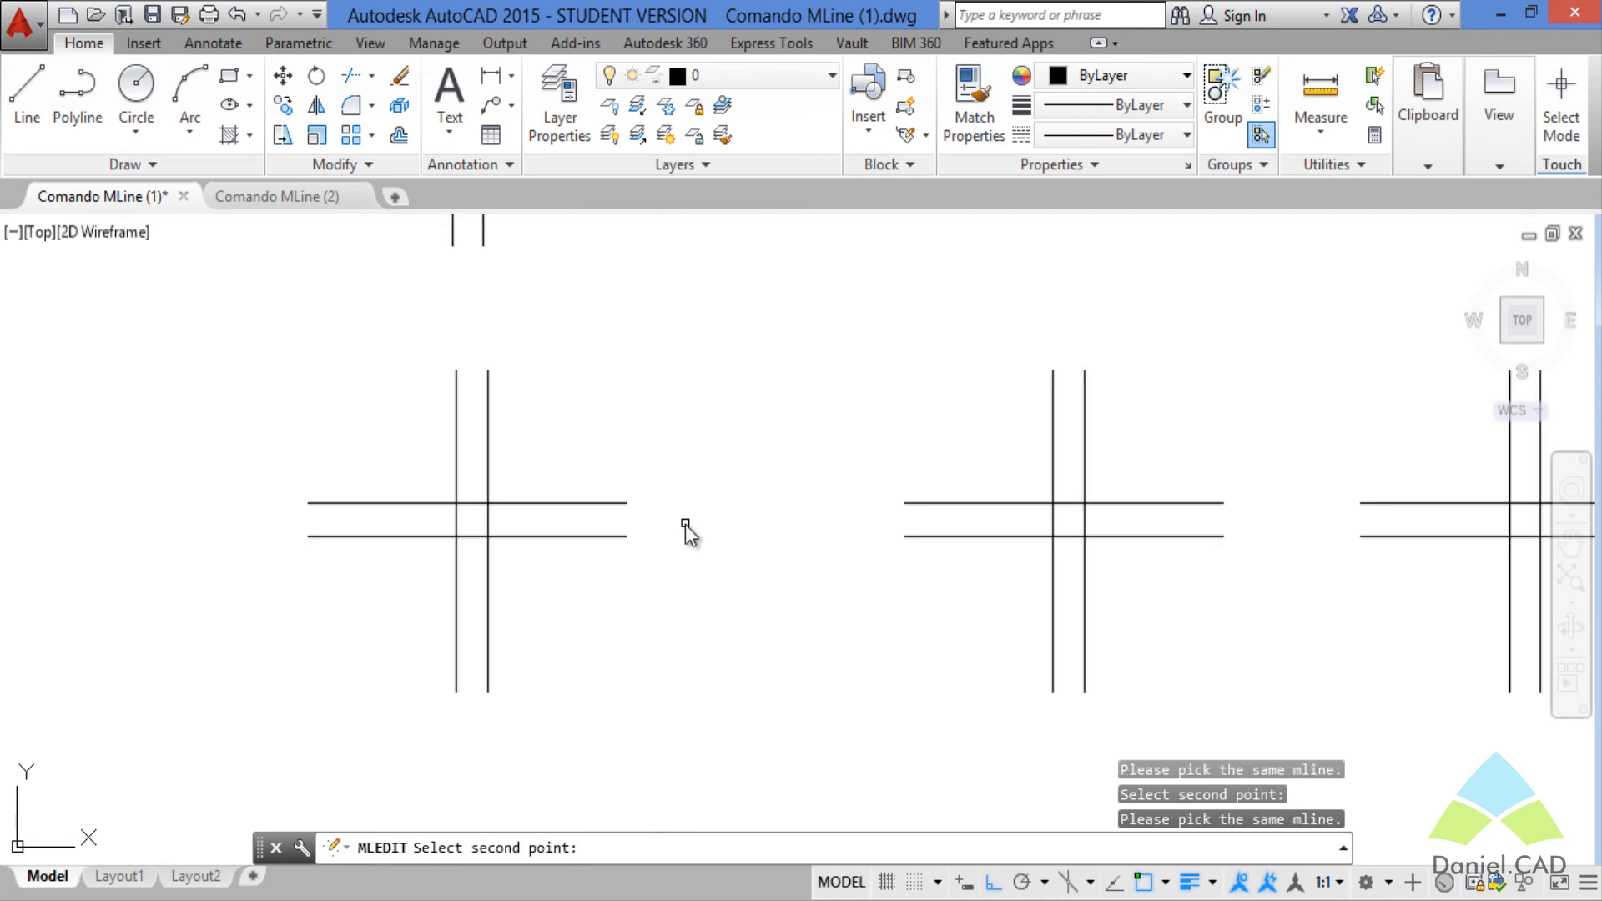
scroll(687, 524, "down", 3)
middle_click_drag(1010, 659, 910, 601)
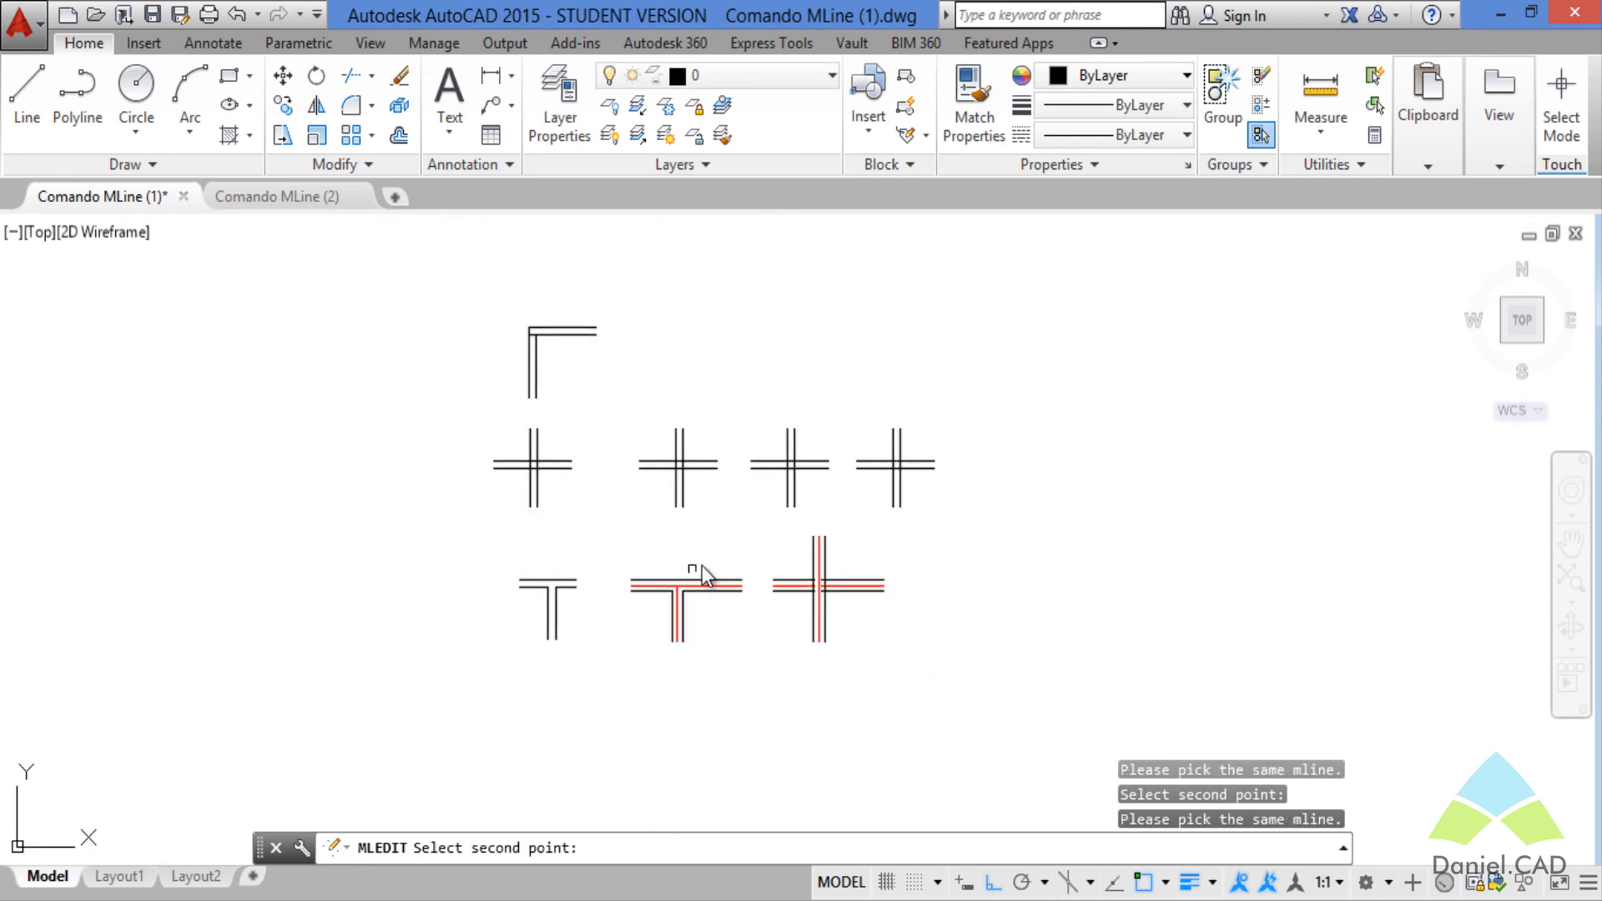
key("Escape")
key("Escape")
- Draw a five-segment orthogonal multiline right of the tees and crosses, running right, up, right, down and back left, leaving the outline open
middle_click_drag(740, 590, 1057, 611)
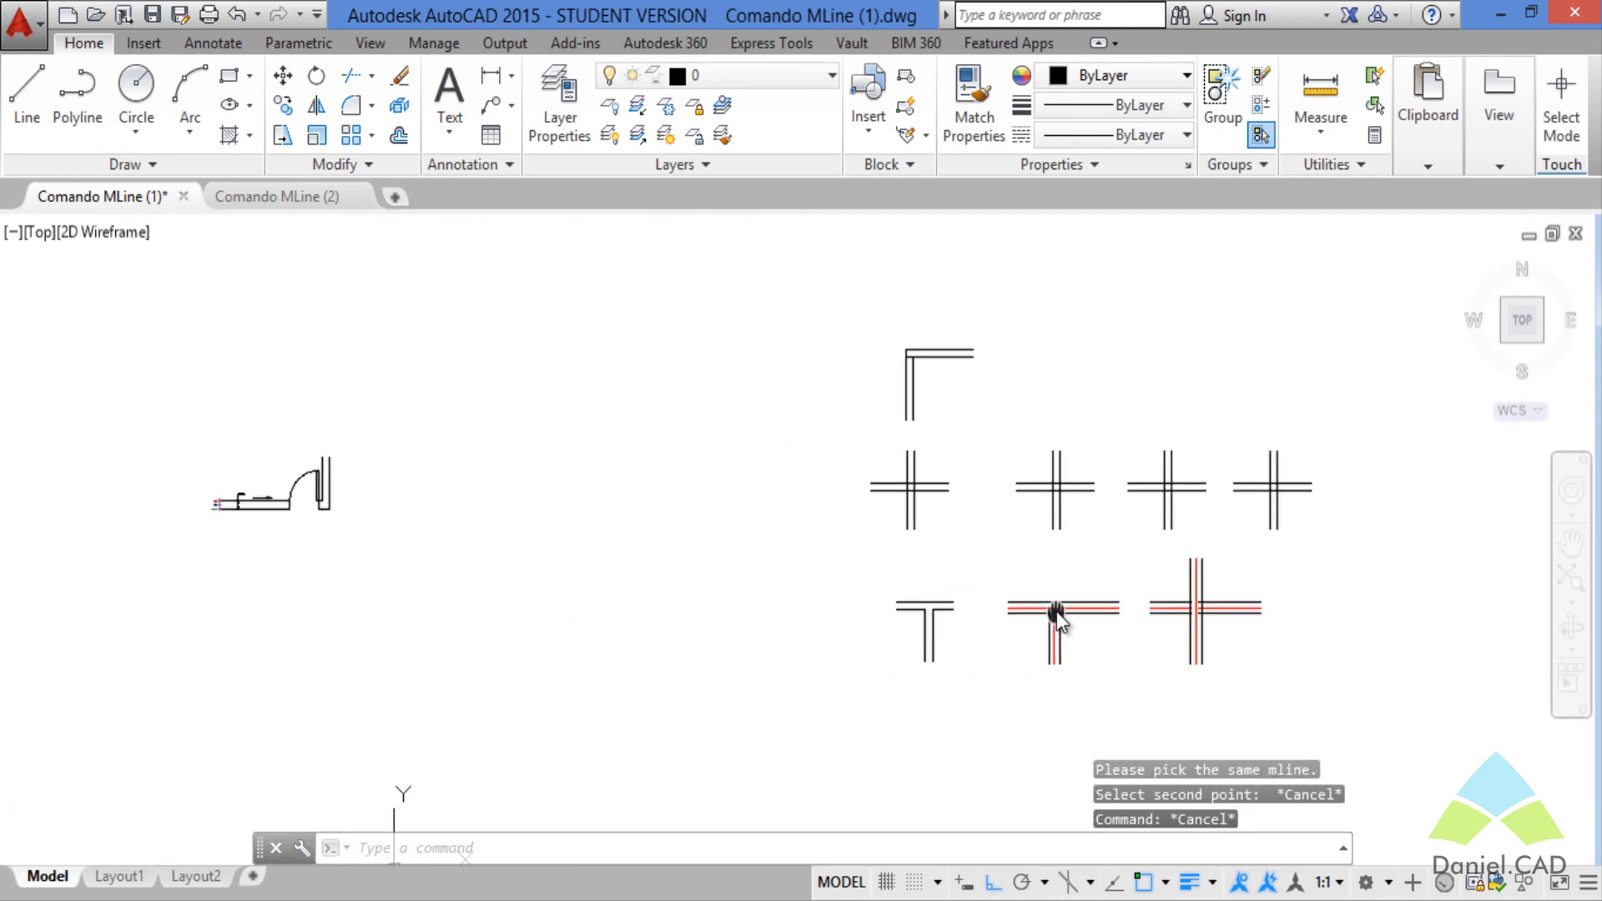
scroll(1052, 613, "down", 2)
scroll(1077, 612, "up", 5)
middle_click_drag(1169, 613, 823, 501)
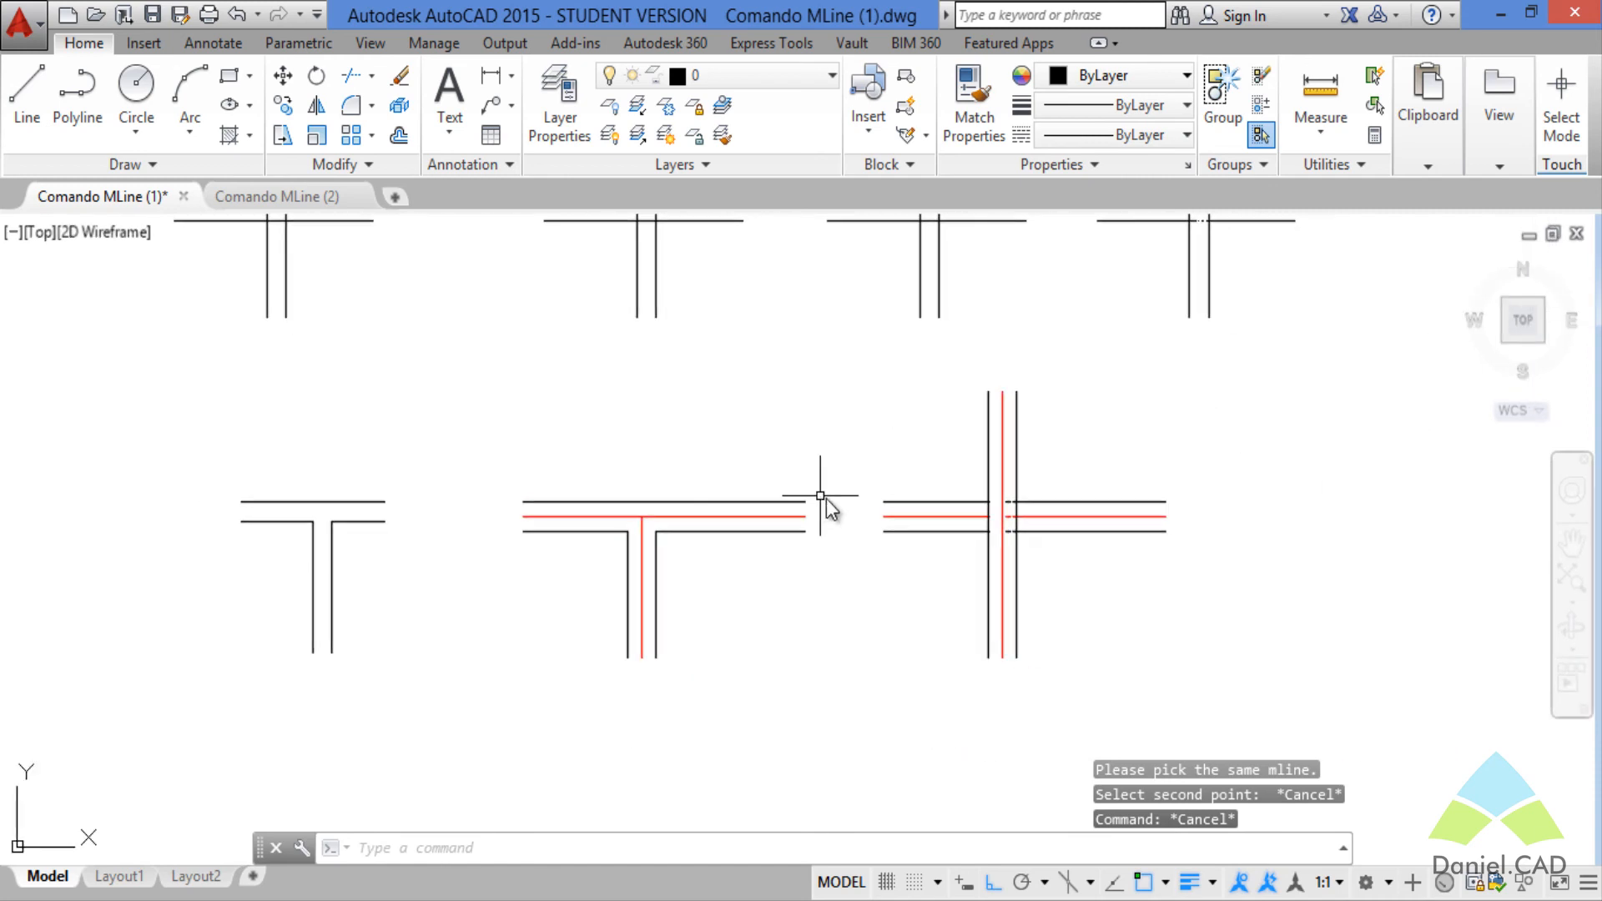
scroll(937, 529, "down", 4)
type("ml")
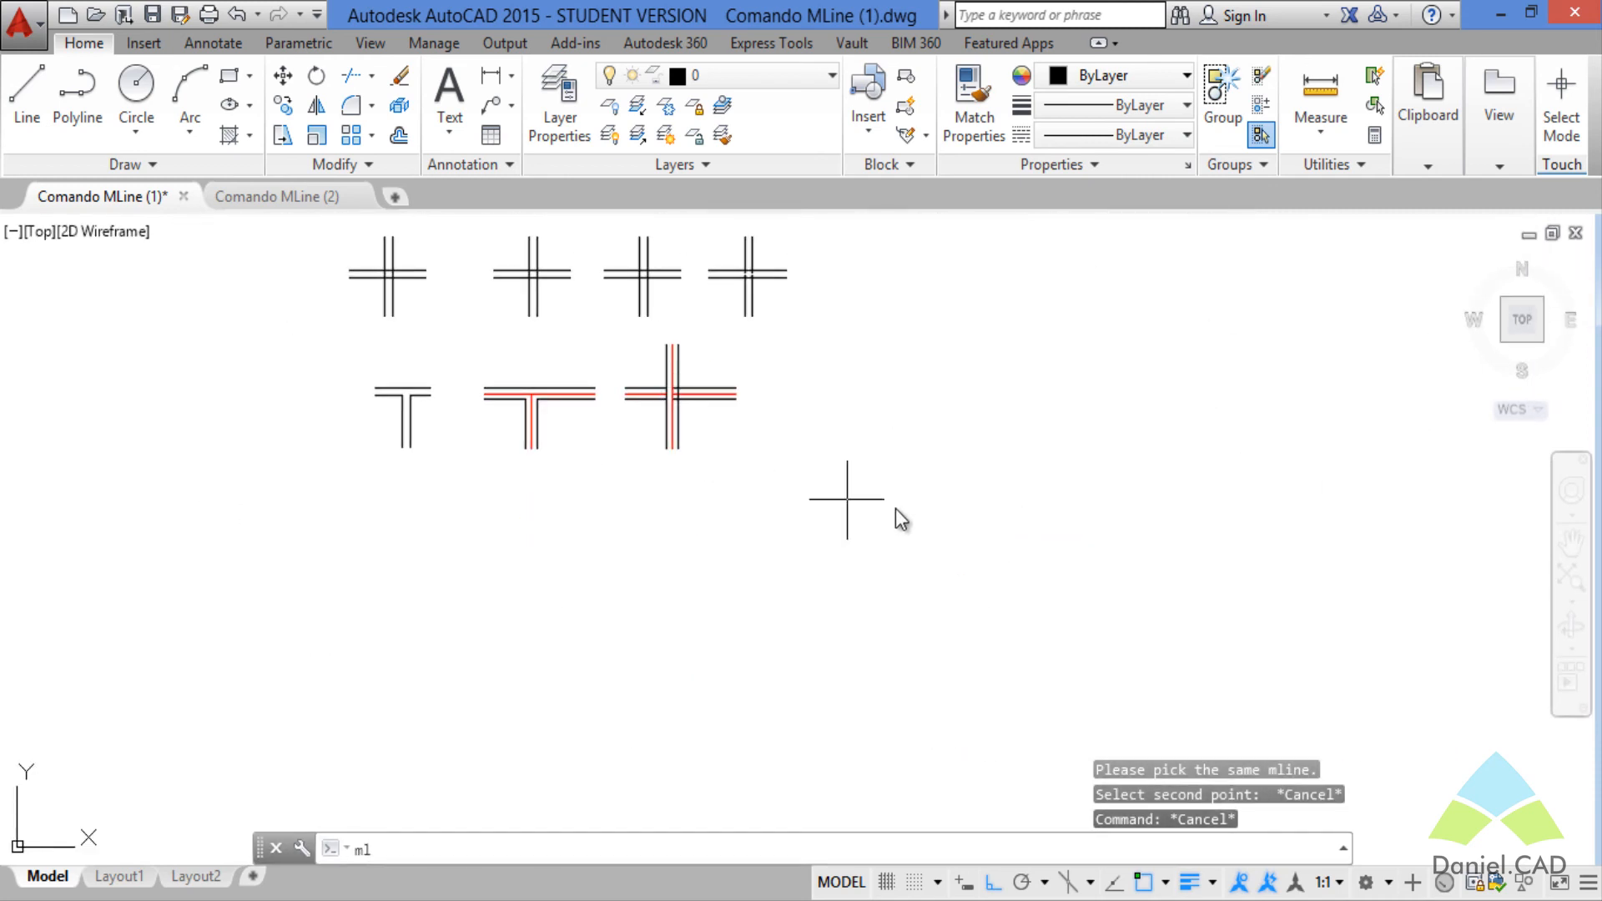
key("Return")
left_click(931, 578)
left_click(950, 578)
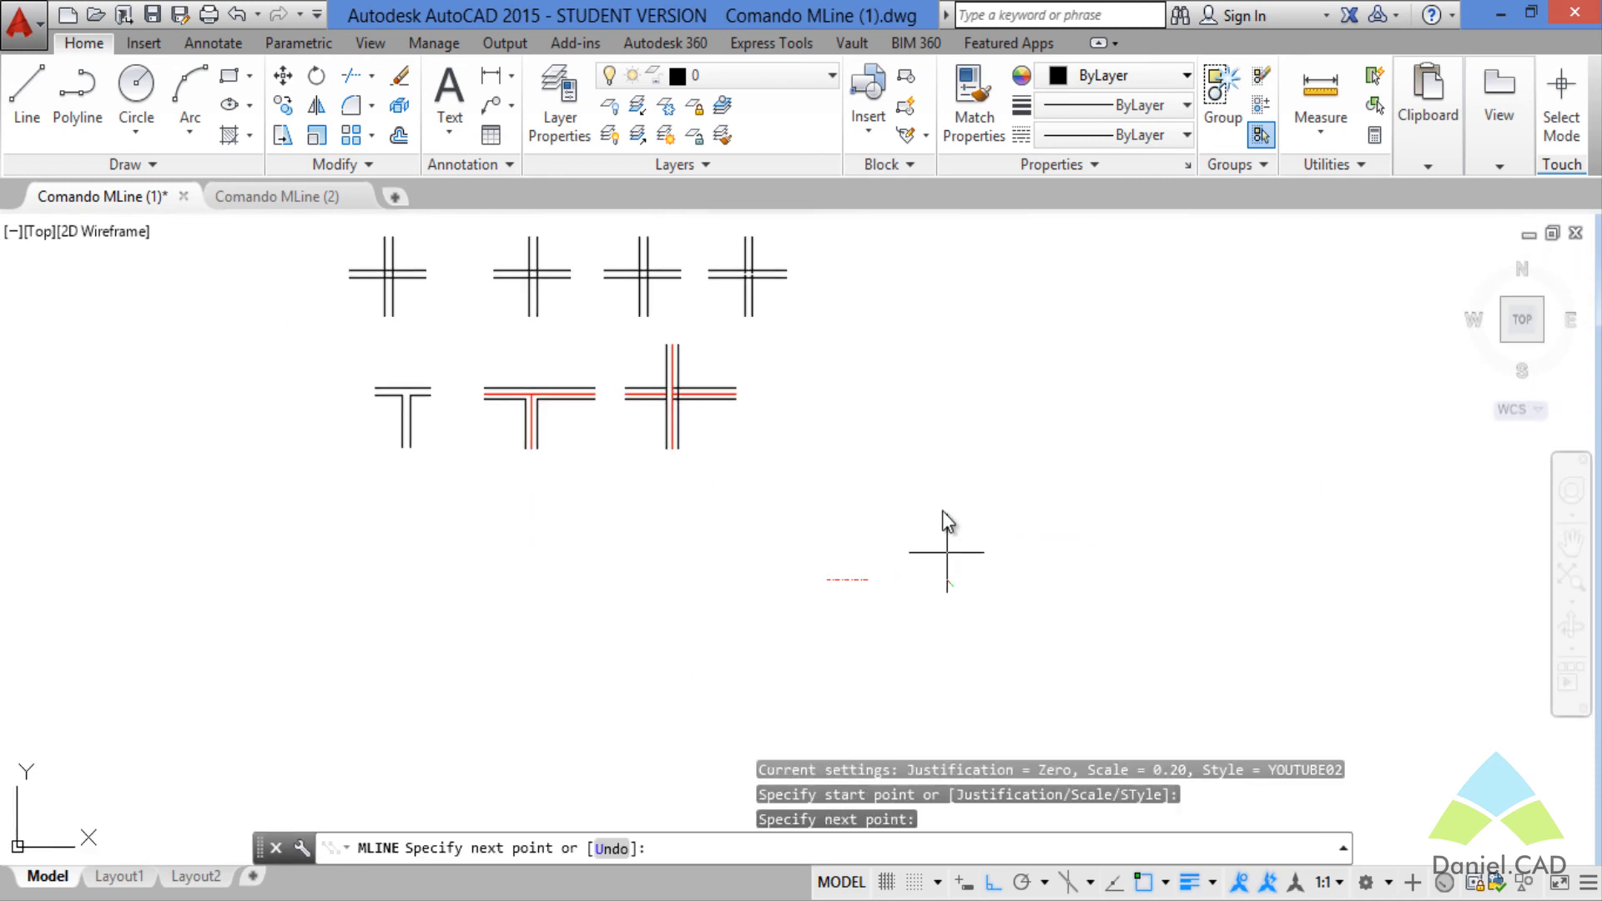
left_click(950, 428)
left_click(1141, 429)
left_click(1141, 643)
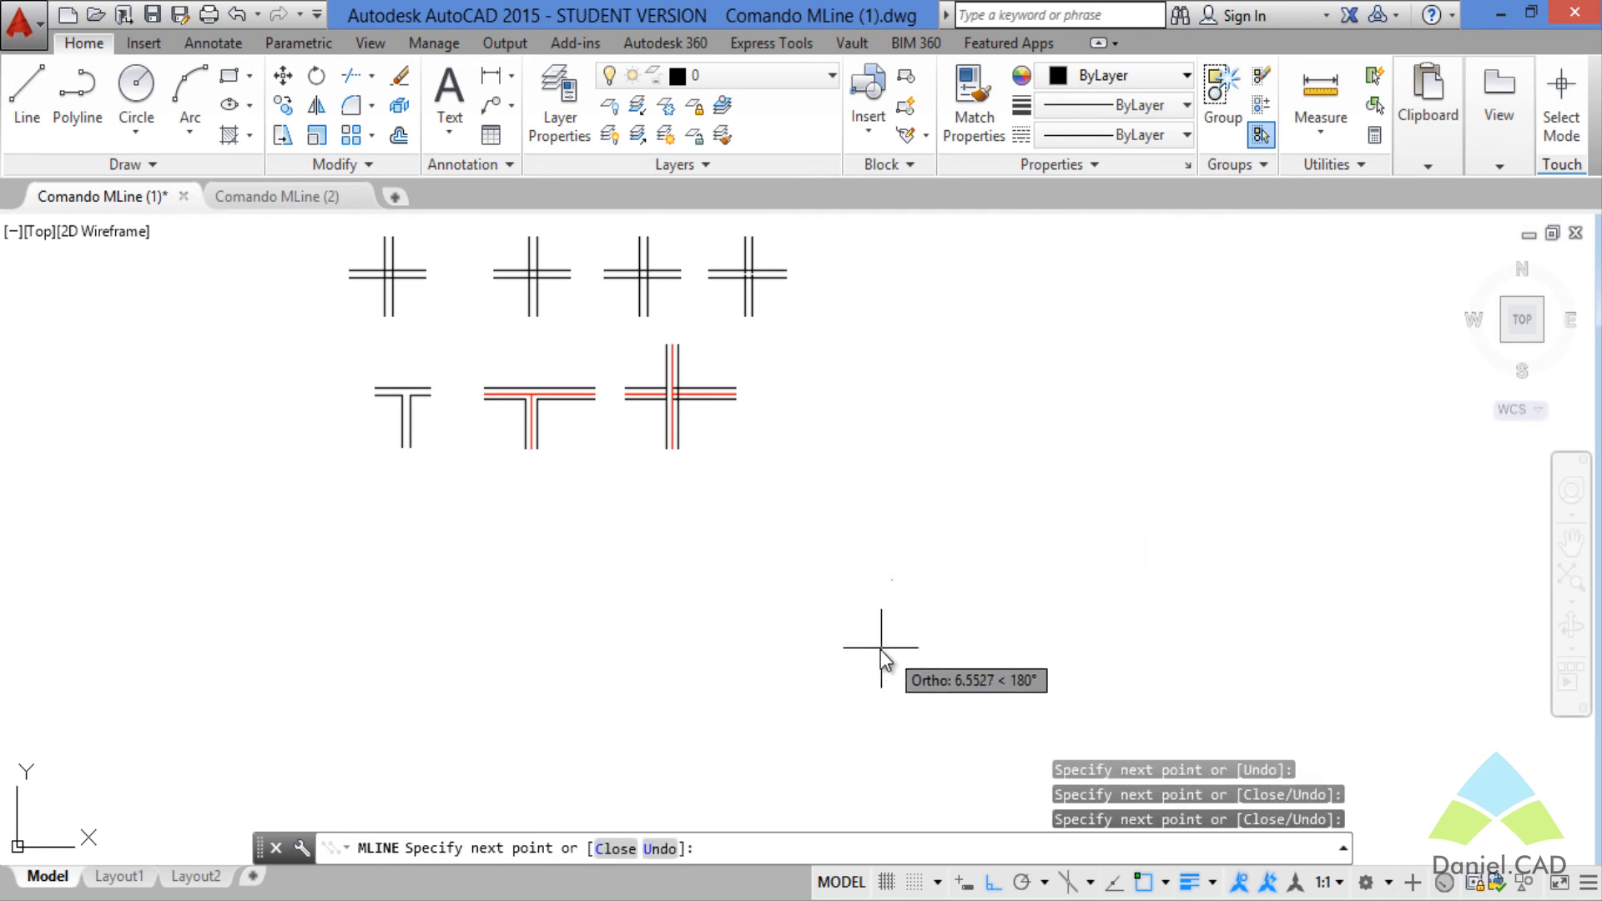
left_click(839, 643)
key("Escape")
- Explode the new open multiline outline into separate lines
scroll(978, 583, "up", 3)
mouse_move(1005, 571)
middle_mouse_down()
mouse_move(687, 568)
mouse_move(711, 553)
mouse_move(678, 546)
middle_mouse_up()
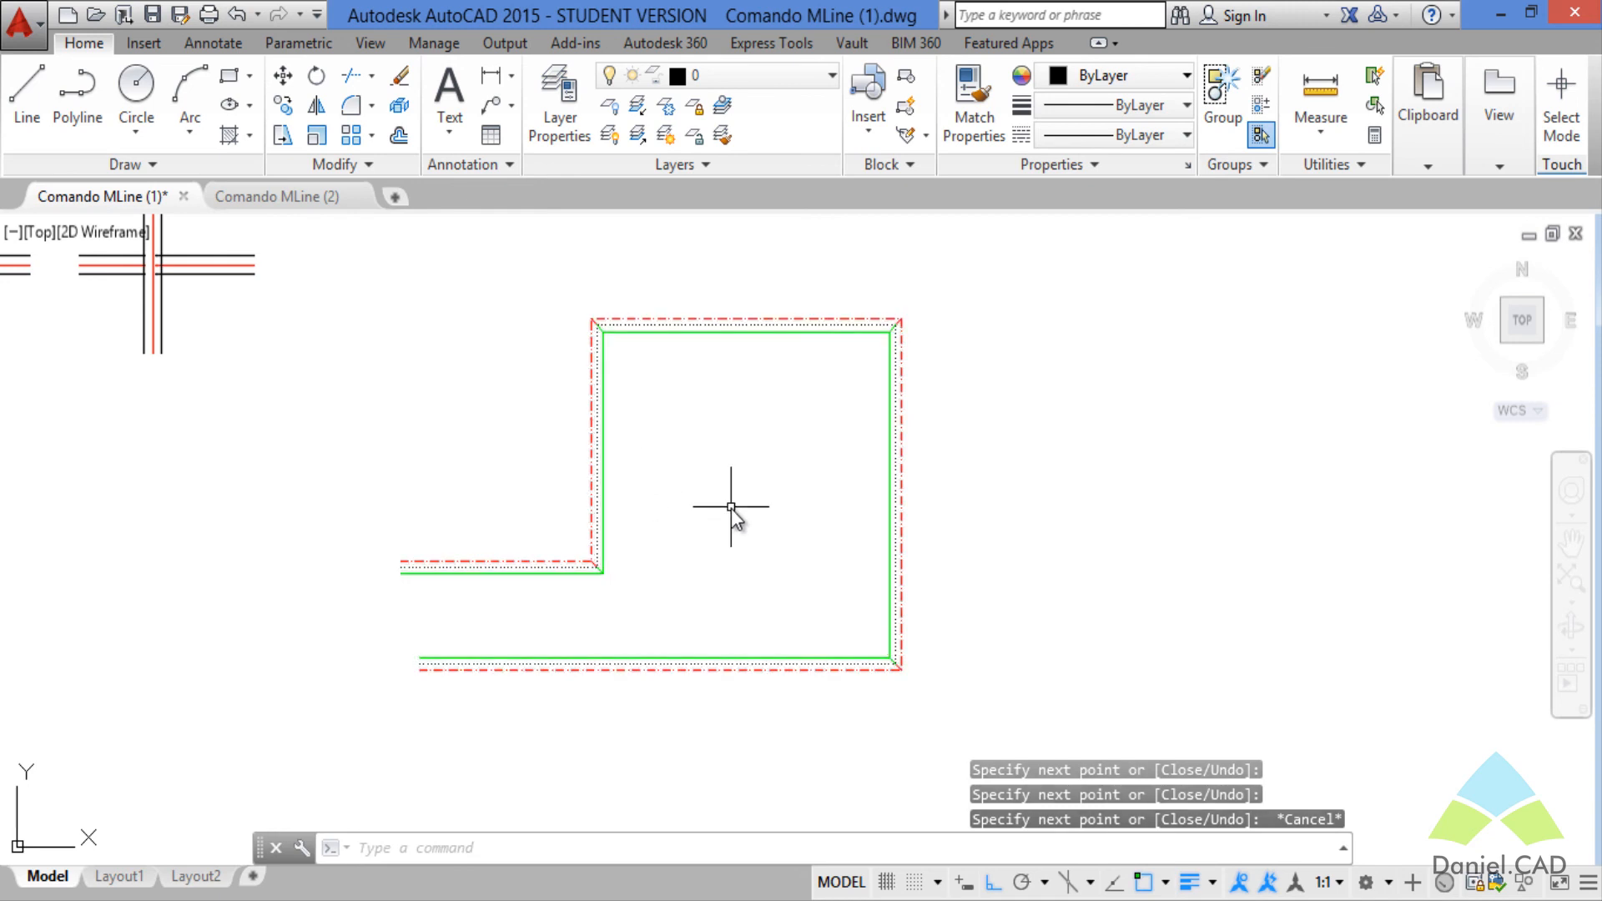
scroll(731, 507, "up", 3)
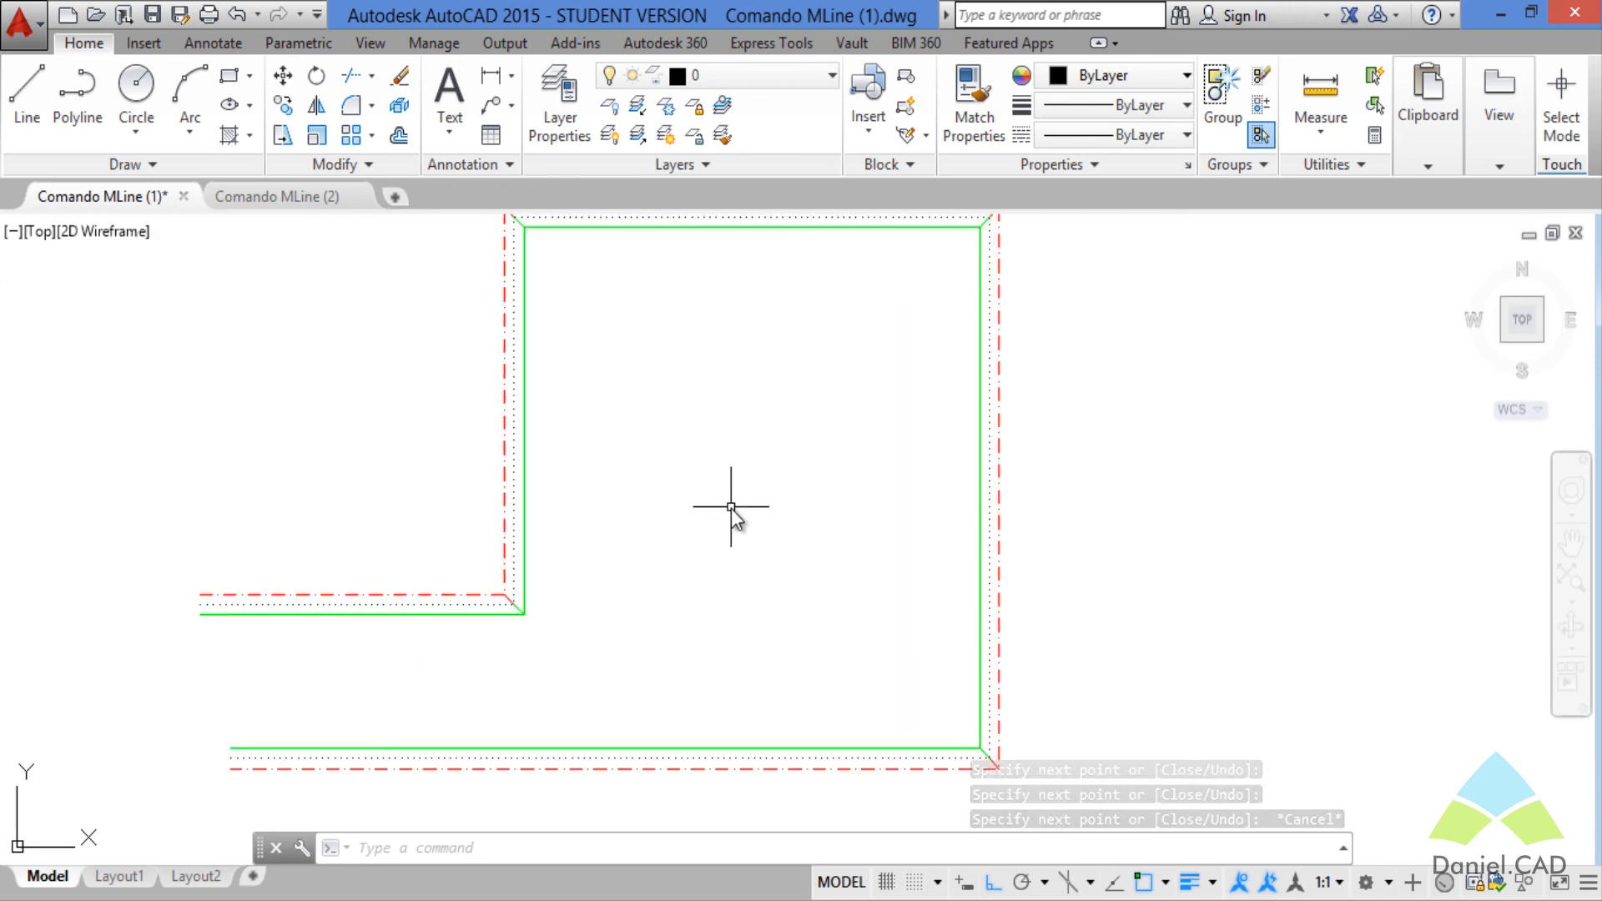
middle_click_drag(732, 508, 855, 563)
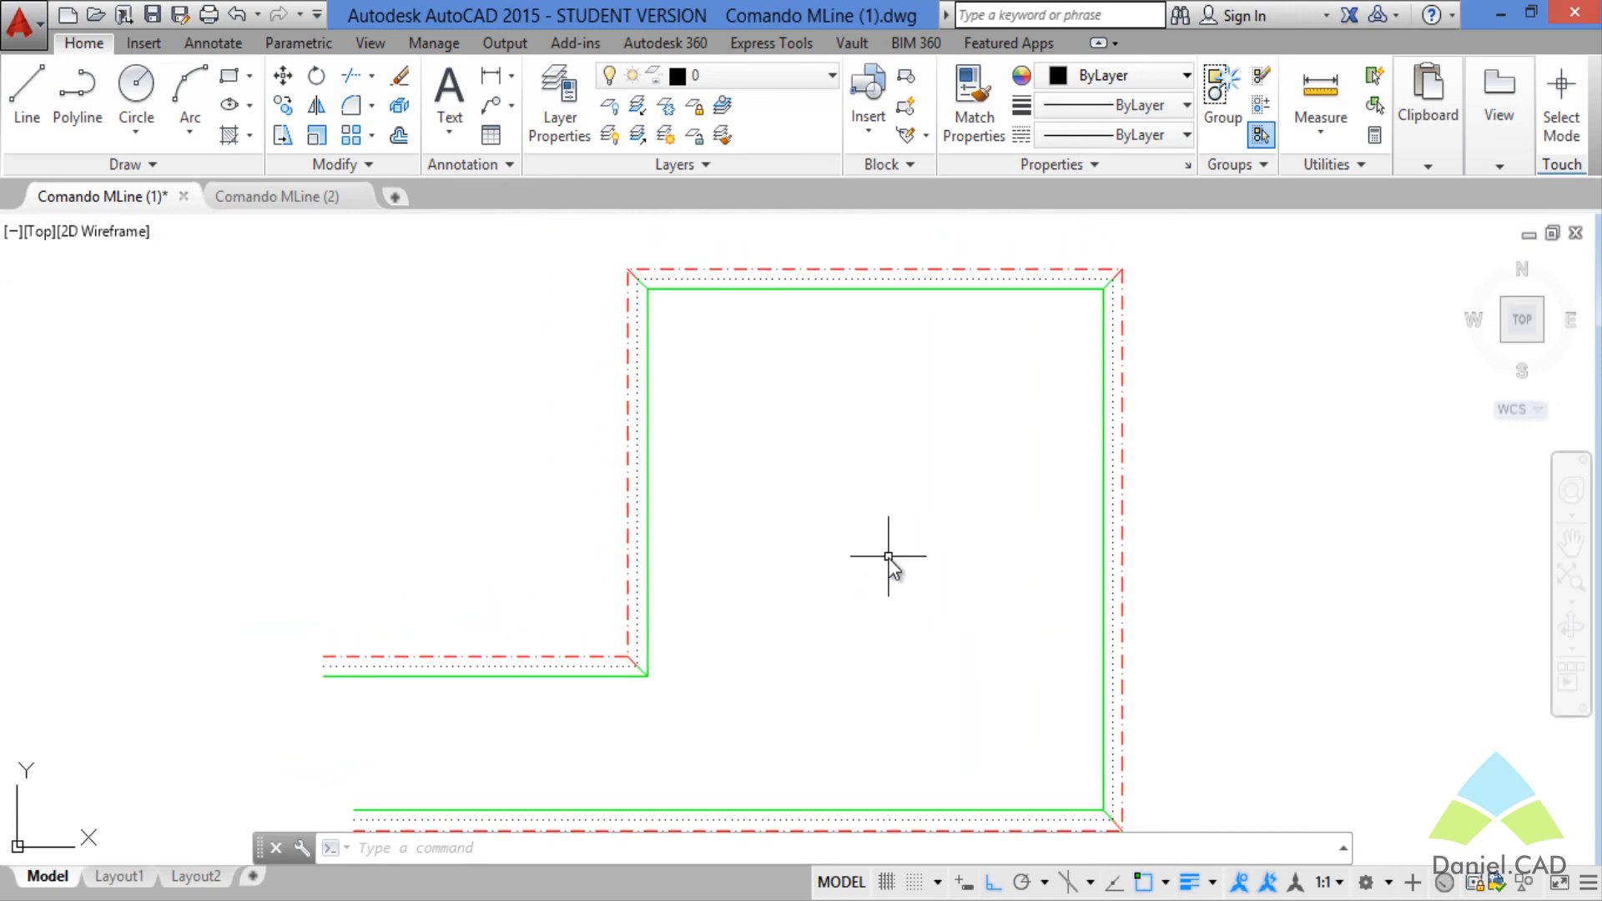
left_click(719, 368)
left_click(645, 422)
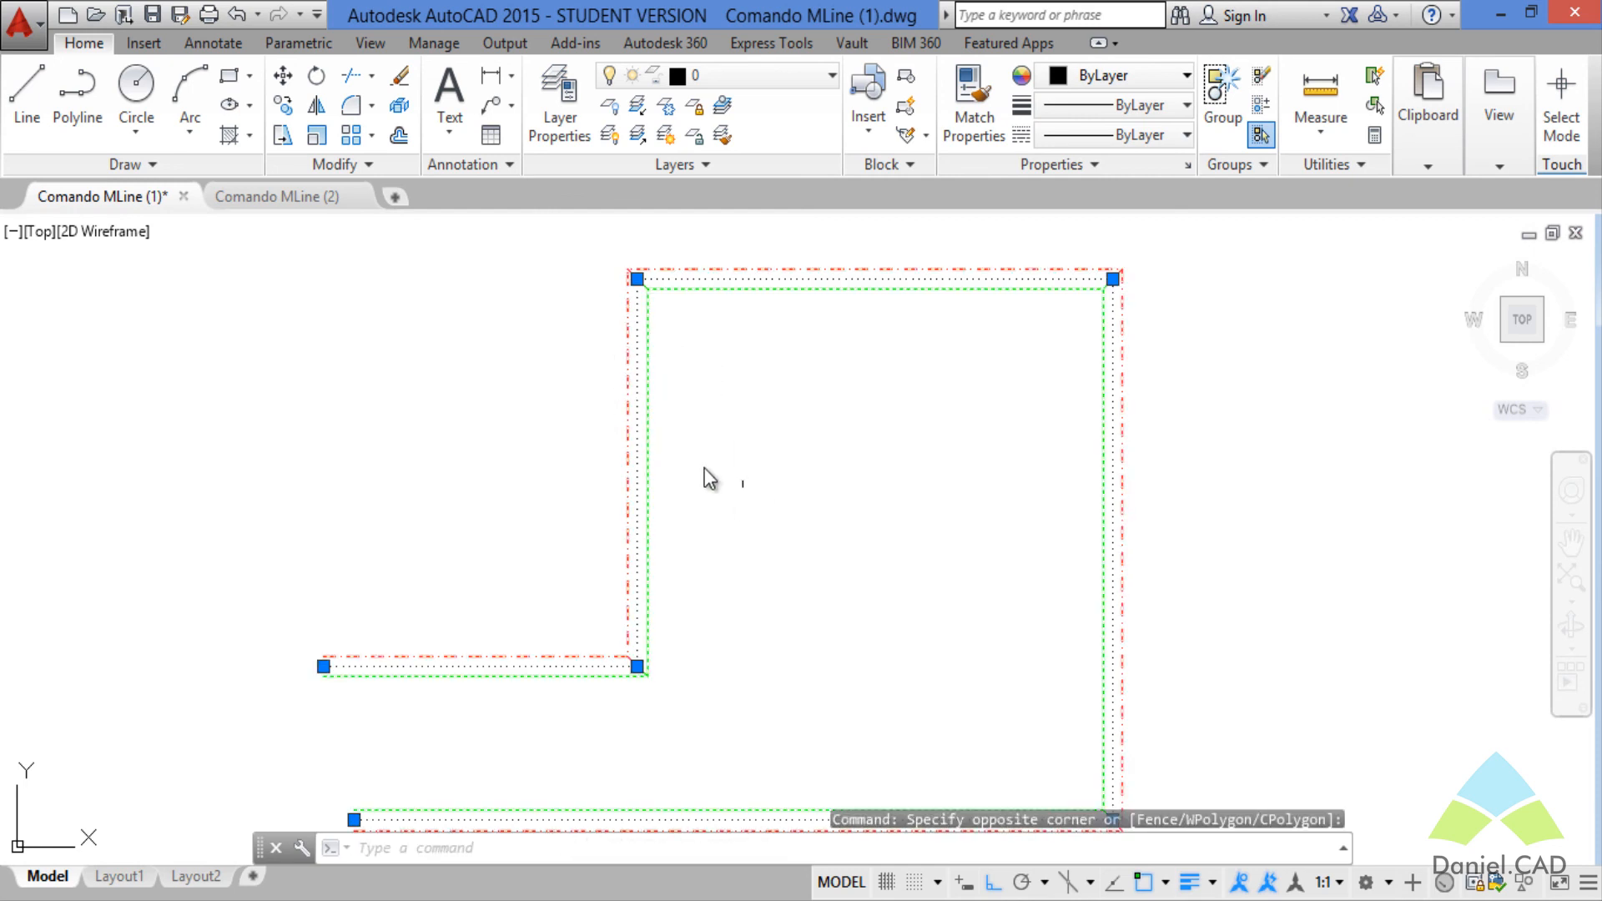
left_click(399, 105)
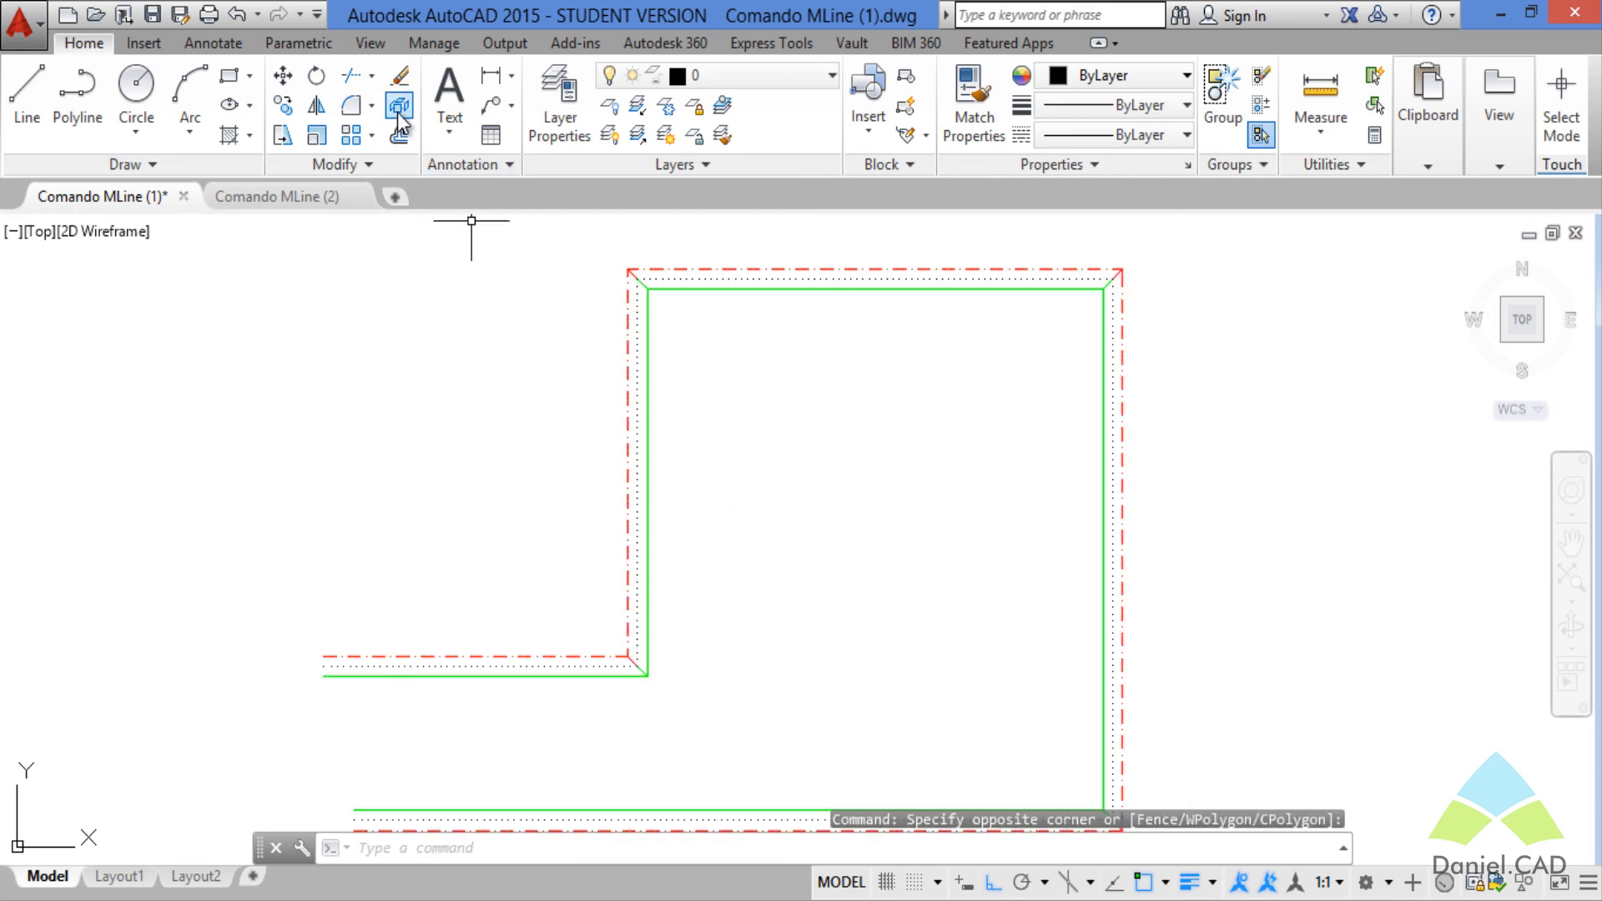
- Select individual lines along the exploded outline's left vertical side to check that they are separate, and clear the selection
left_click(654, 358)
left_click(641, 359)
key("Escape")
key("Escape")
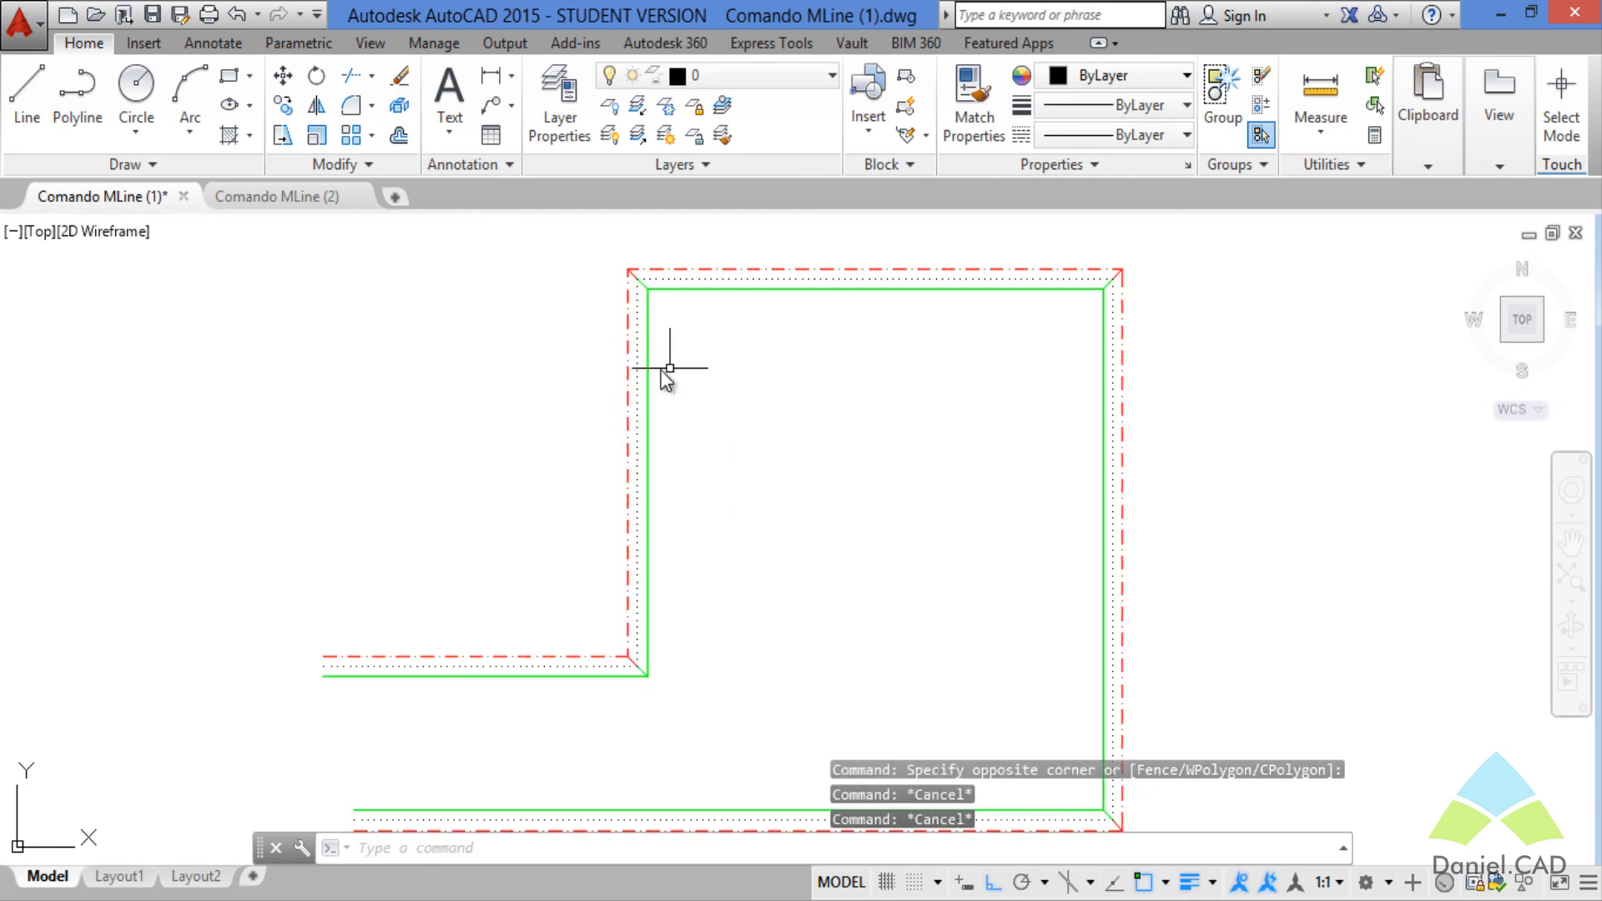
middle_click_drag(774, 484, 792, 465)
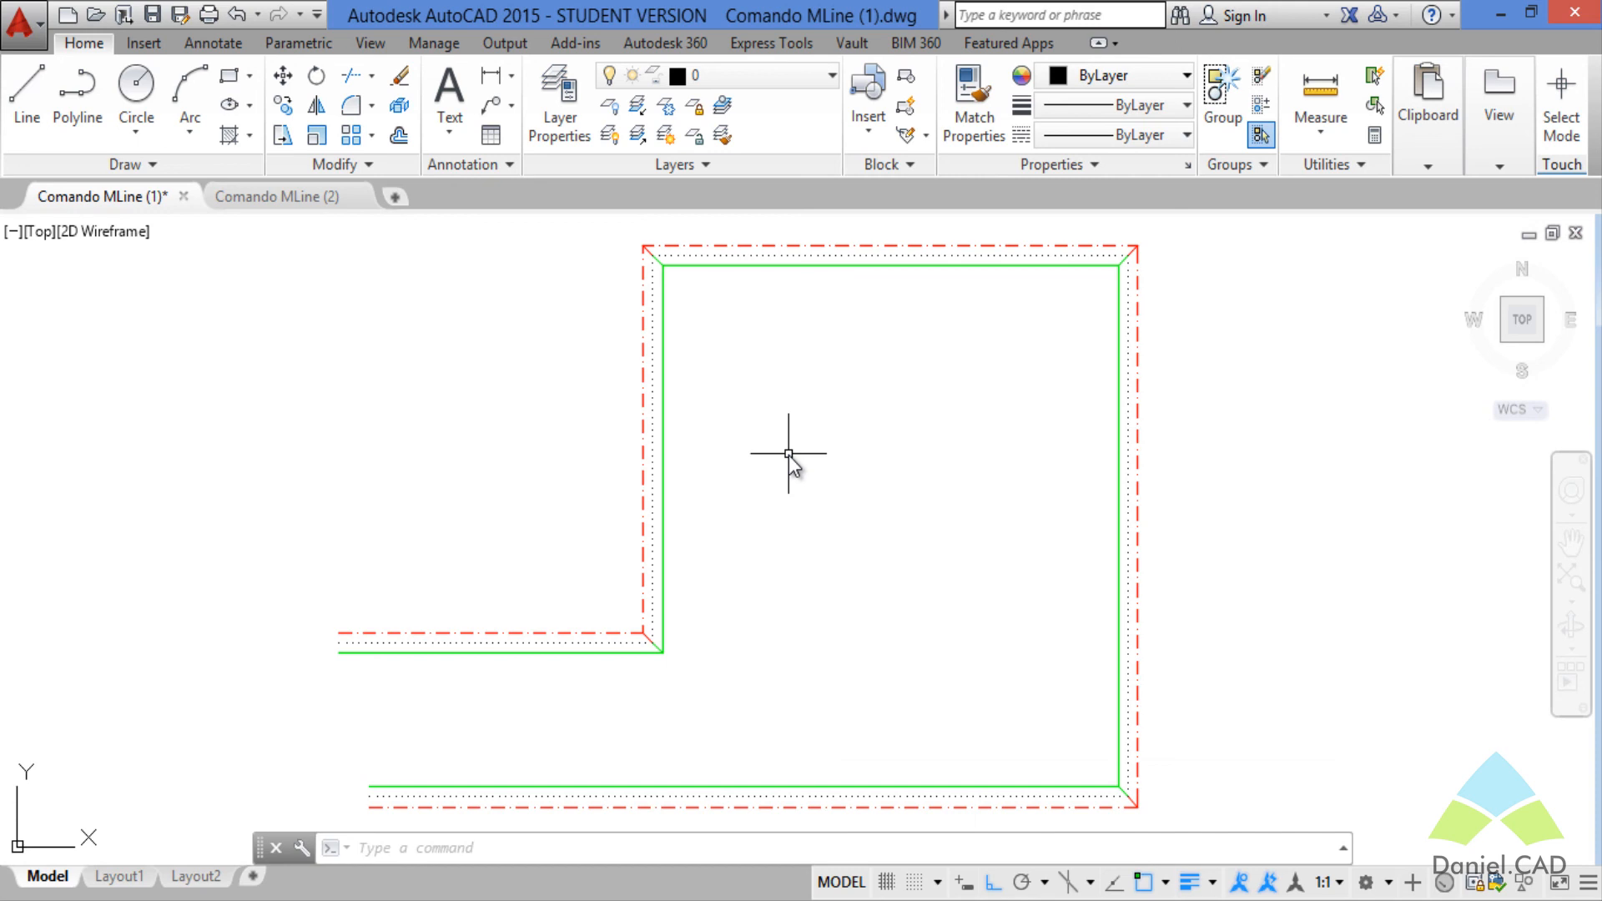
left_click(660, 448)
left_click(645, 441)
key("Escape")
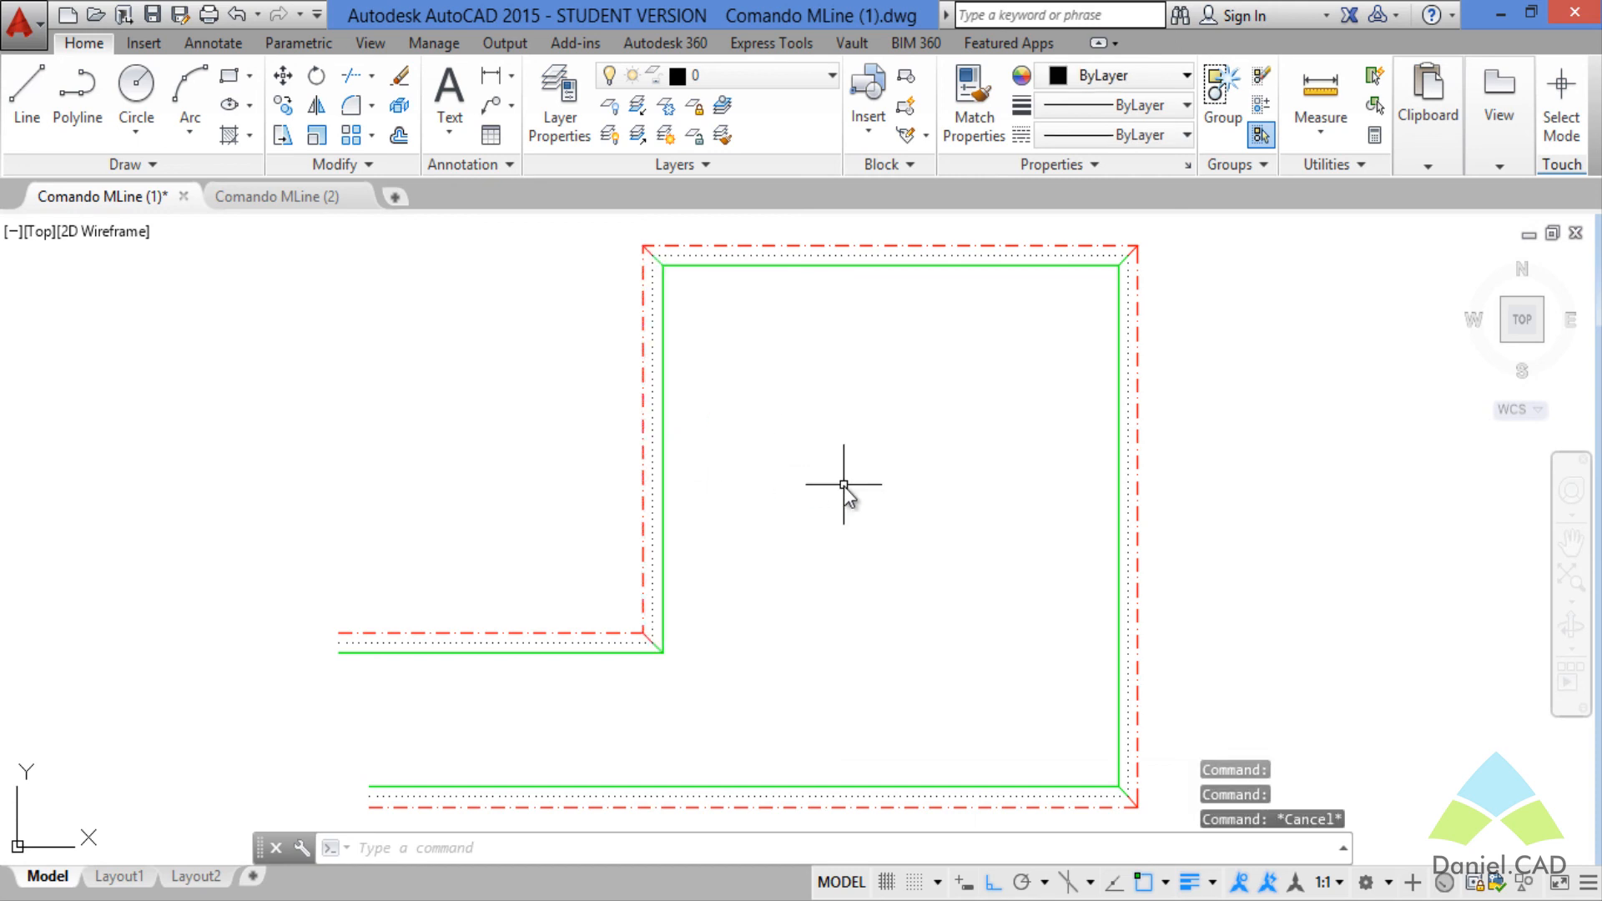
- Zoom to the drawing's extents and examine the wall and door diagram with its Top, Zero, Bottom and Scale labels
middle_click(837, 491)
middle_click(837, 491)
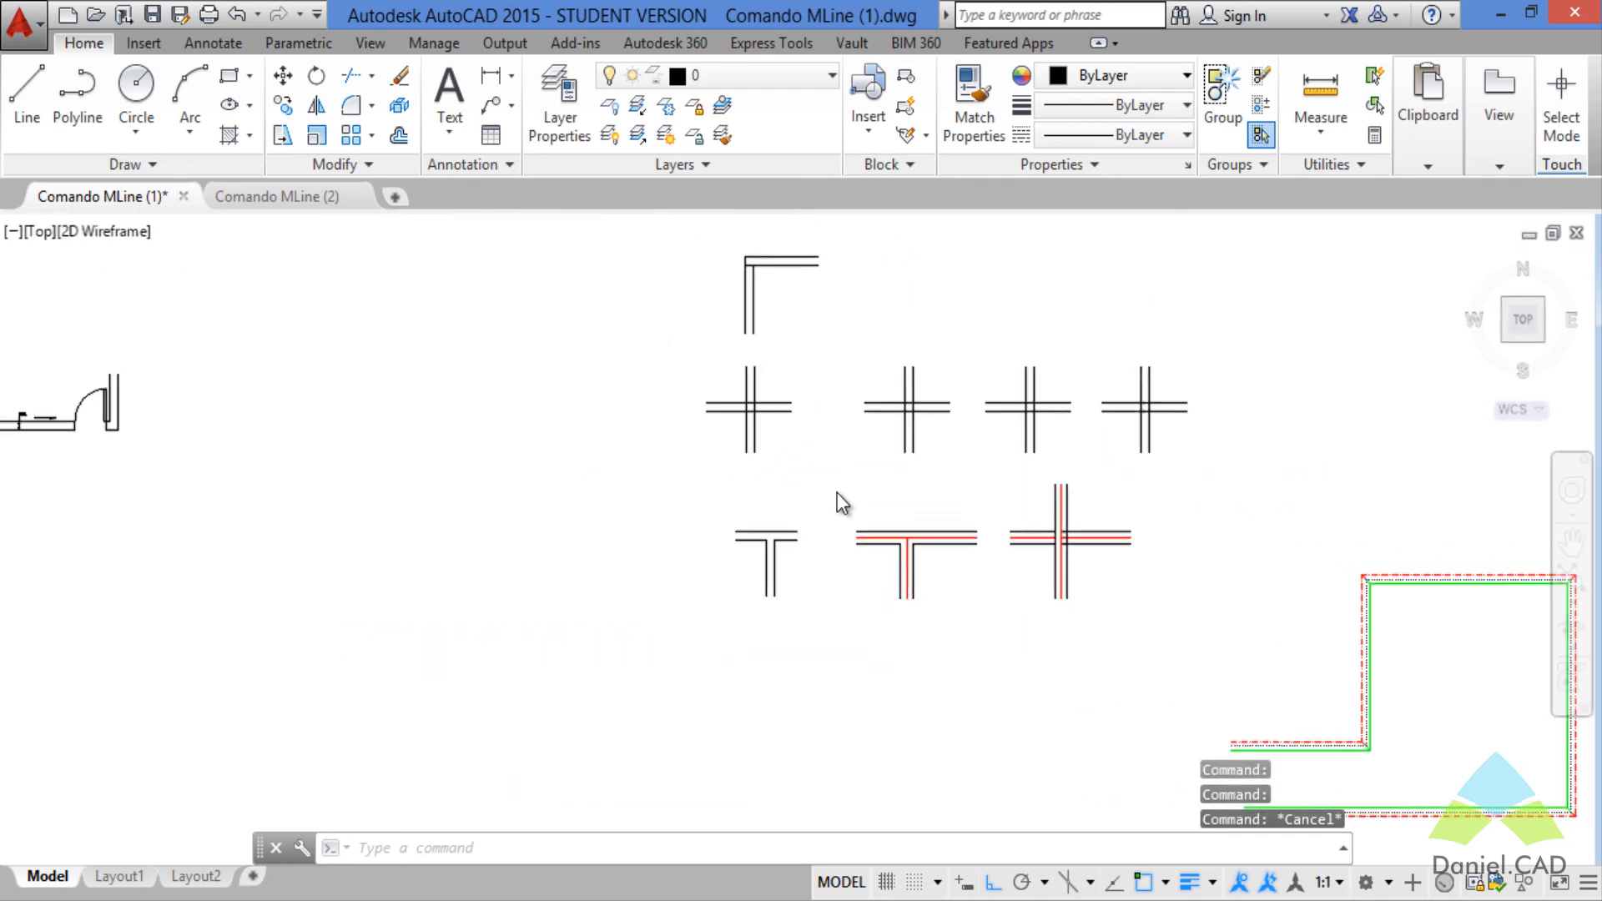
middle_click_drag(667, 475, 1419, 576)
scroll(838, 523, "up", 10)
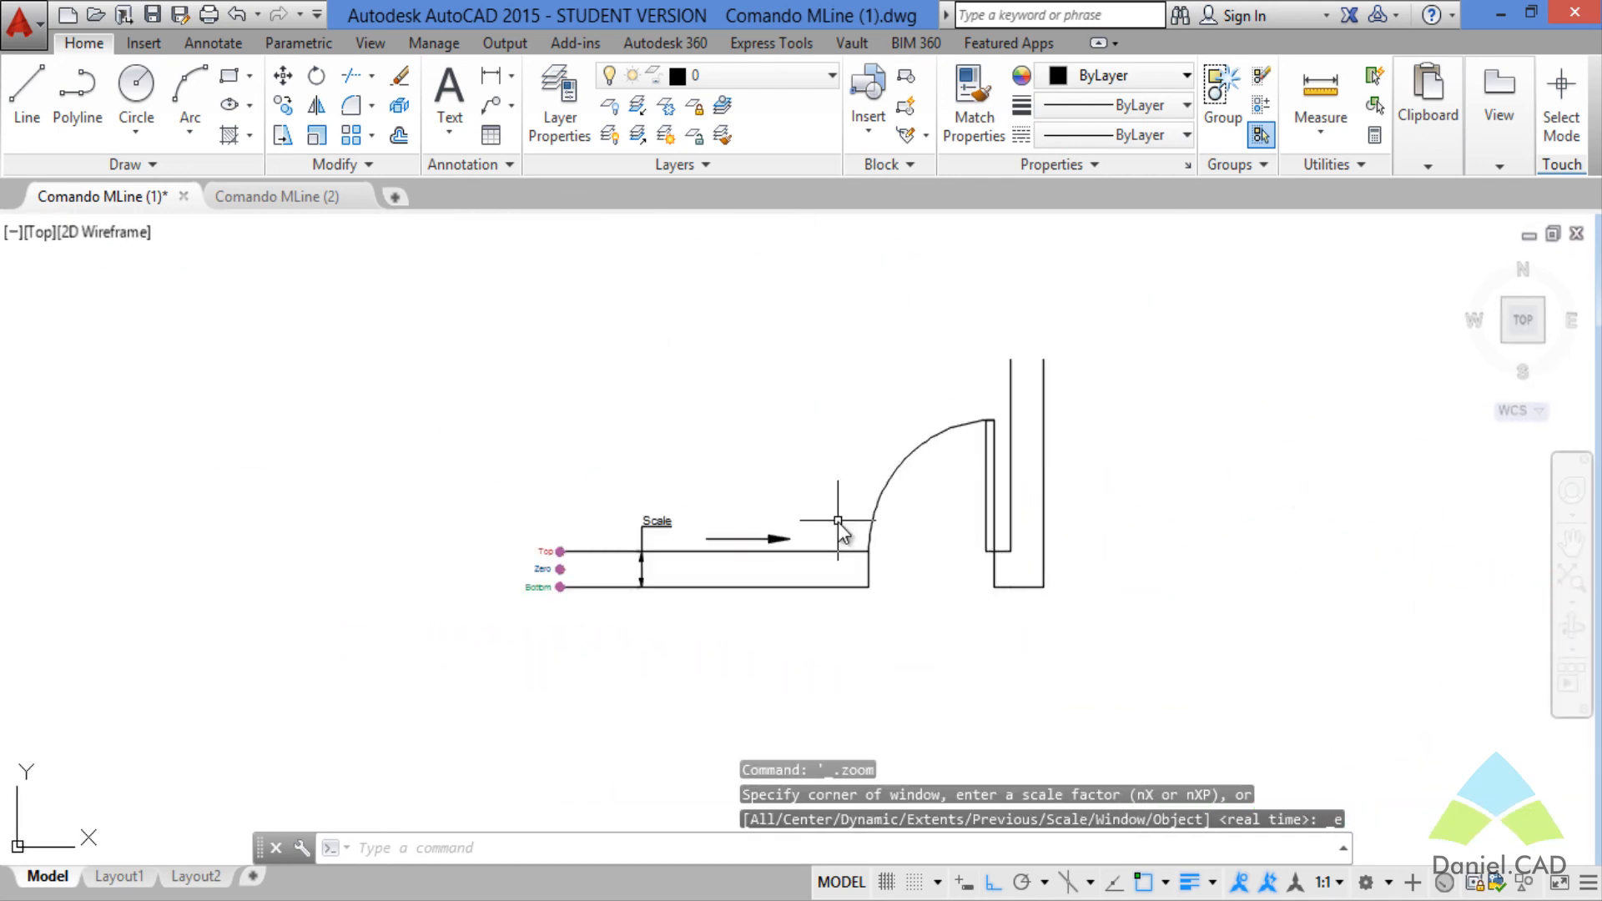
scroll(898, 548, "down", 2)
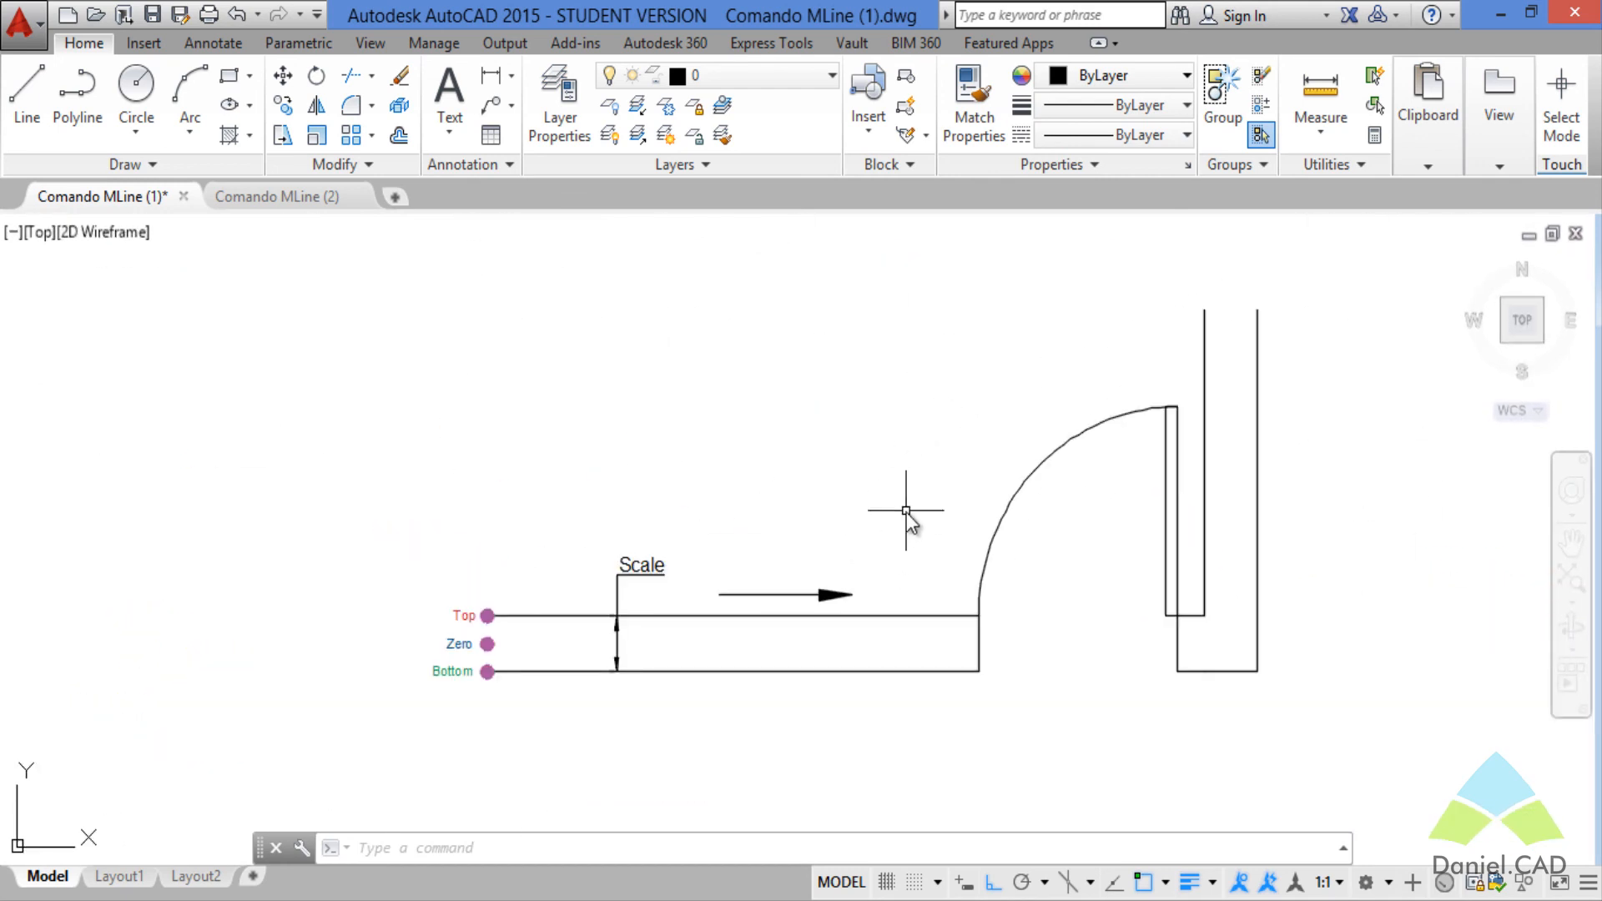